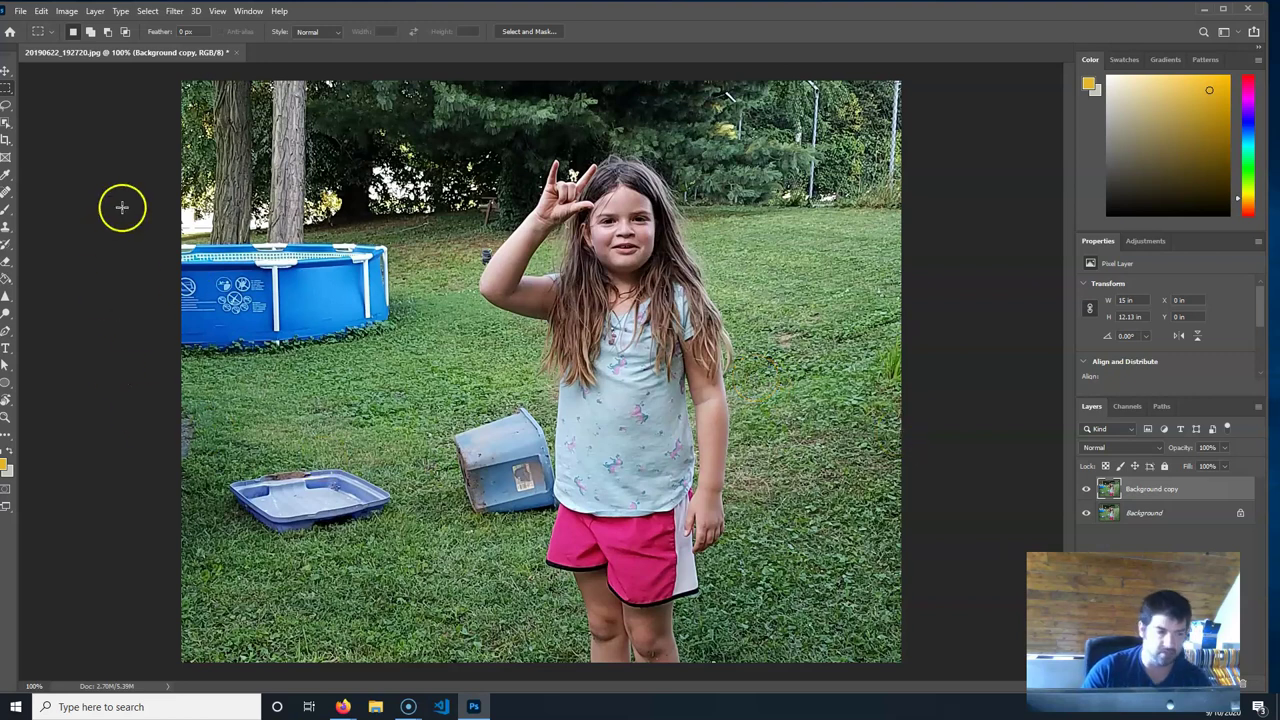
Outline the blue plastic tray on the grass with the Polygonal Lasso, leaving a small margin of grass around it.
{"action": "left_click", "coordinate": [7, 110]}
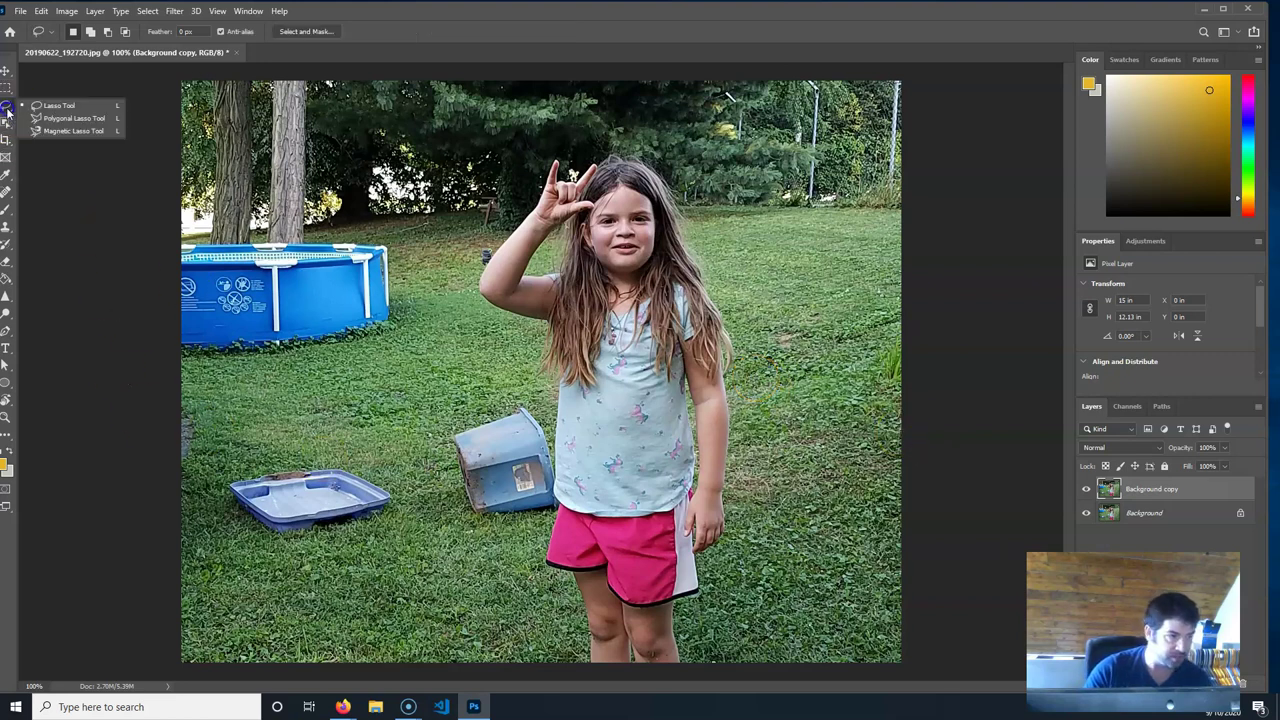
{"action": "left_click", "coordinate": [62, 115]}
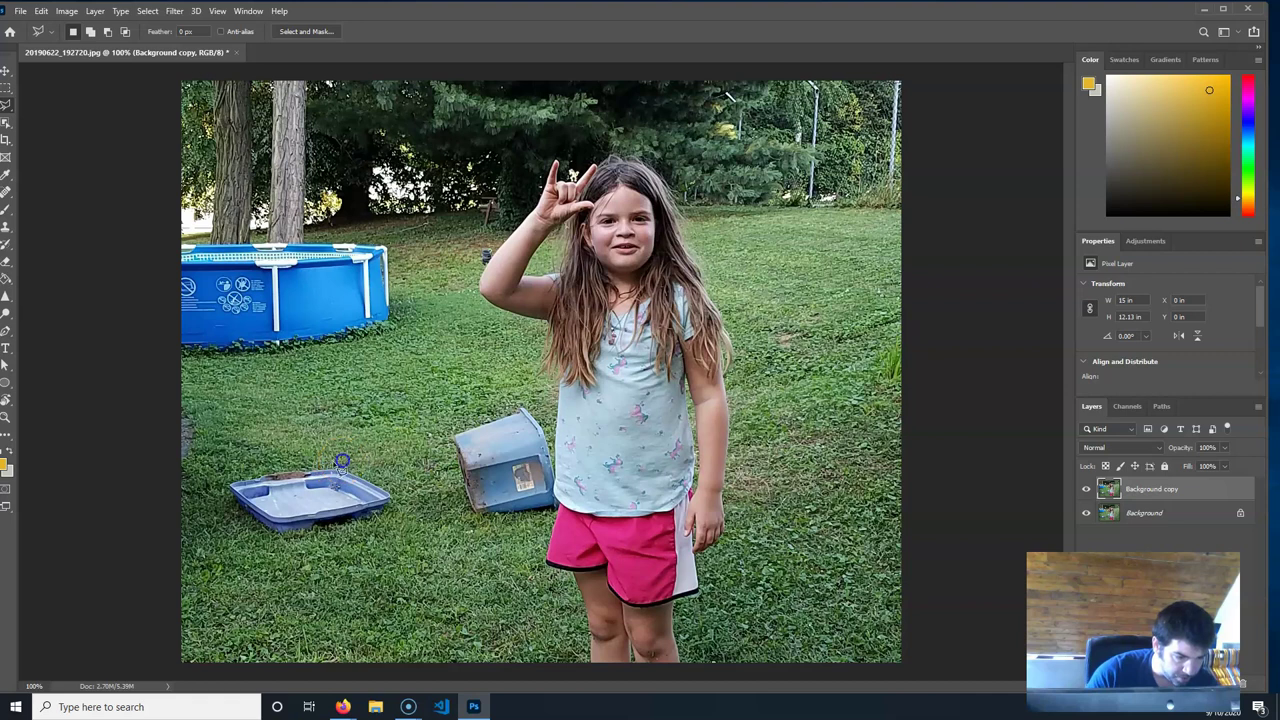
{"action": "left_click", "coordinate": [229, 518]}
{"action": "left_click", "coordinate": [268, 548]}
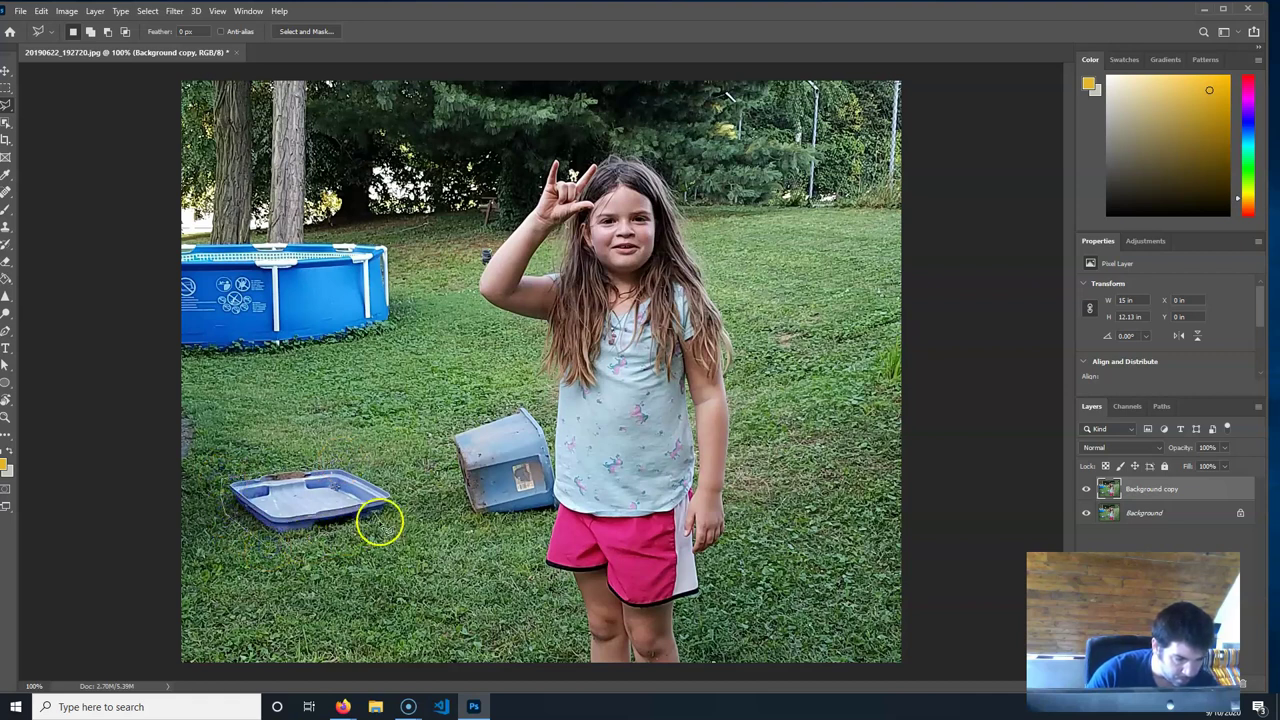
{"action": "left_click", "coordinate": [393, 507]}
{"action": "left_click", "coordinate": [355, 465]}
{"action": "left_click", "coordinate": [228, 487]}
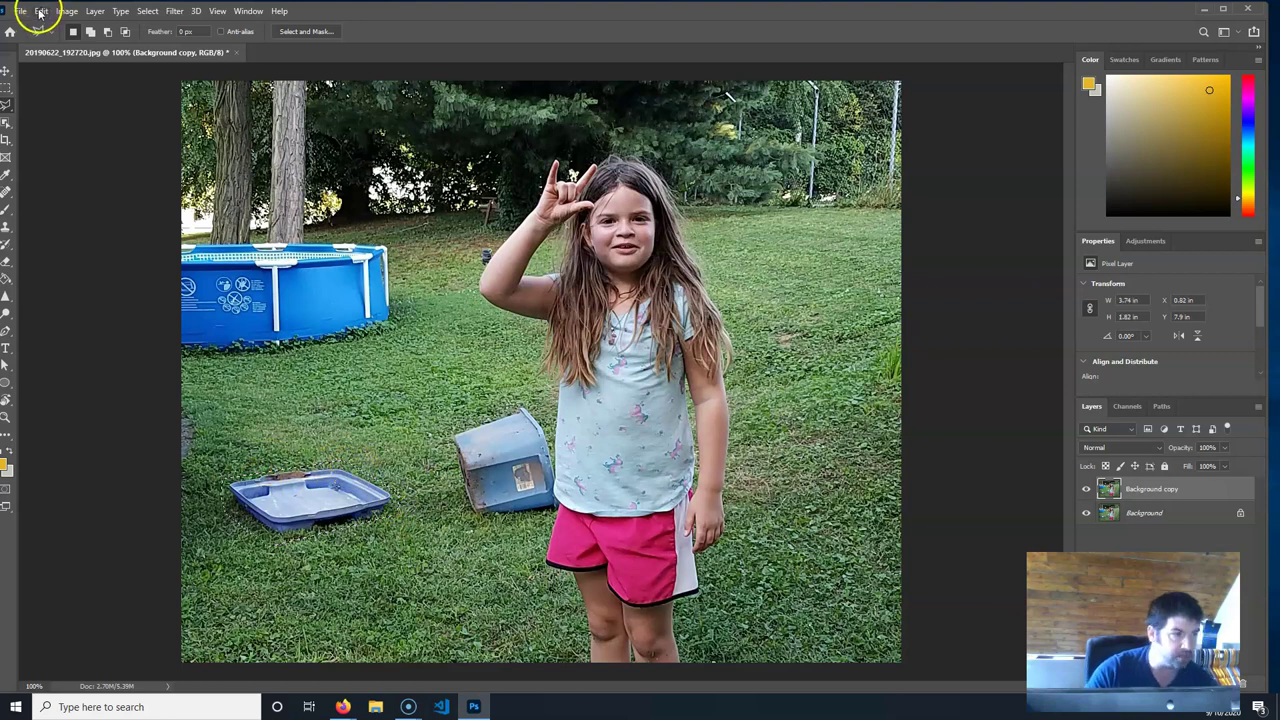
Remove the selected tray with Content-Aware Fill output to the current layer, and deselect.
{"action": "left_click", "coordinate": [40, 12]}
{"action": "left_click", "coordinate": [90, 246]}
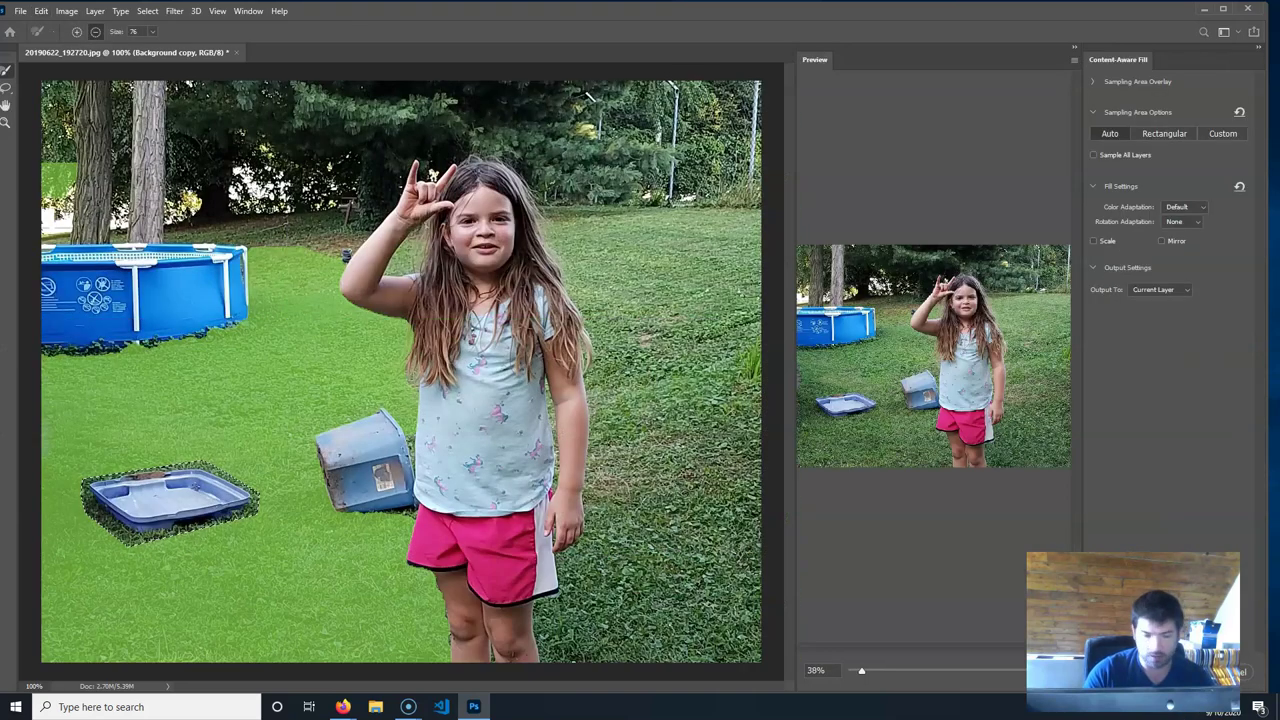
{"action": "key", "text": "Return"}
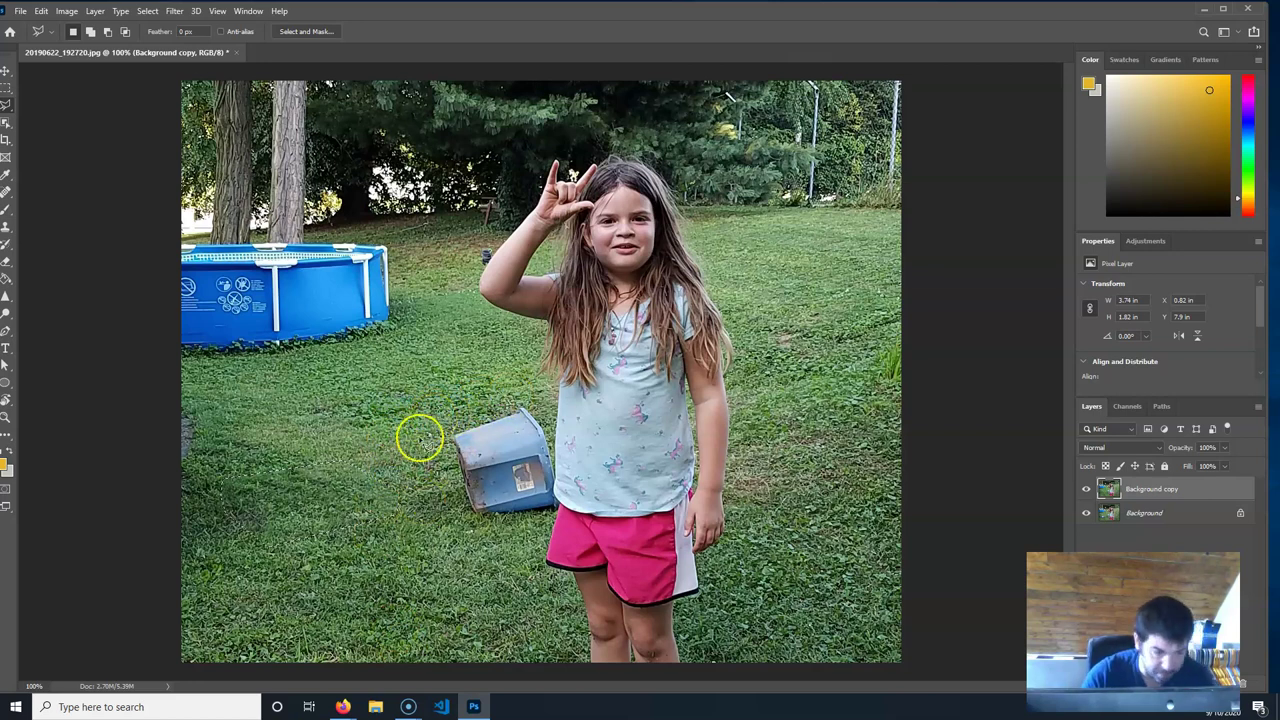
{"action": "key", "text": "ctrl+d"}
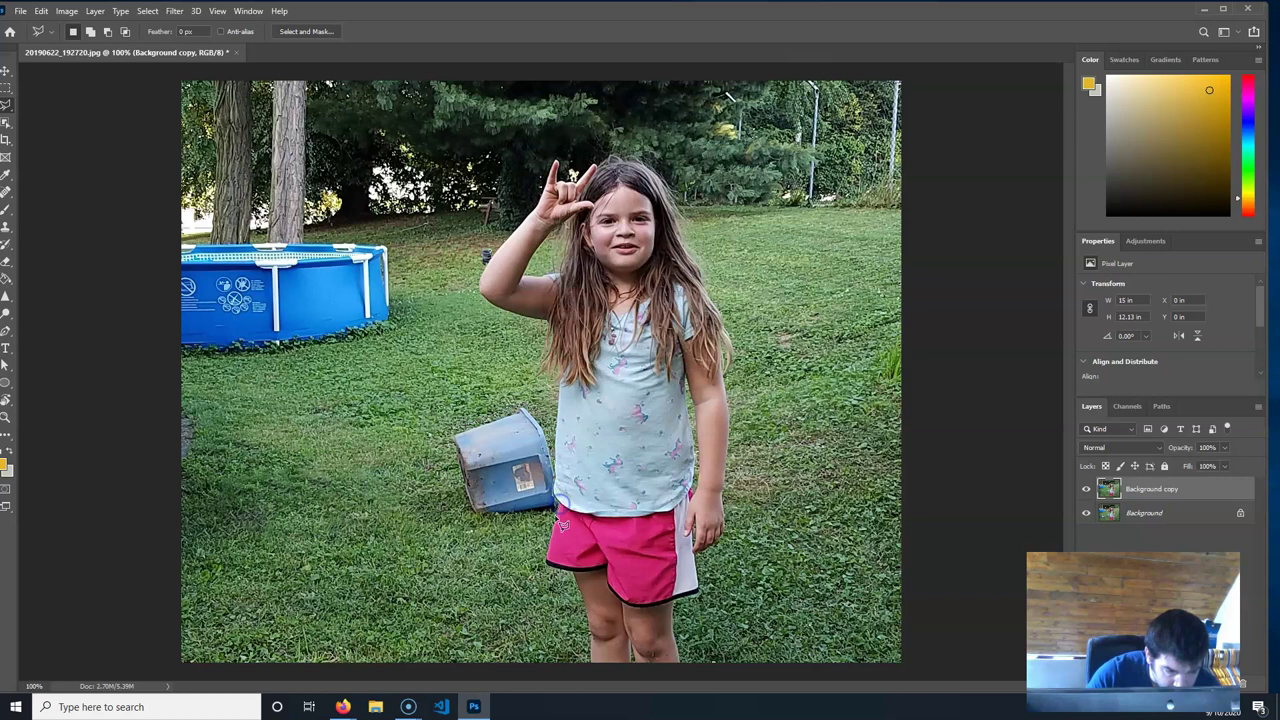
Select the tipped blue bucket beside the girl with the Polygonal Lasso, trimming excess grass from the selection.
{"action": "left_click", "coordinate": [465, 540]}
{"action": "left_click", "coordinate": [406, 492]}
{"action": "left_click", "coordinate": [421, 376]}
{"action": "left_click", "coordinate": [474, 373]}
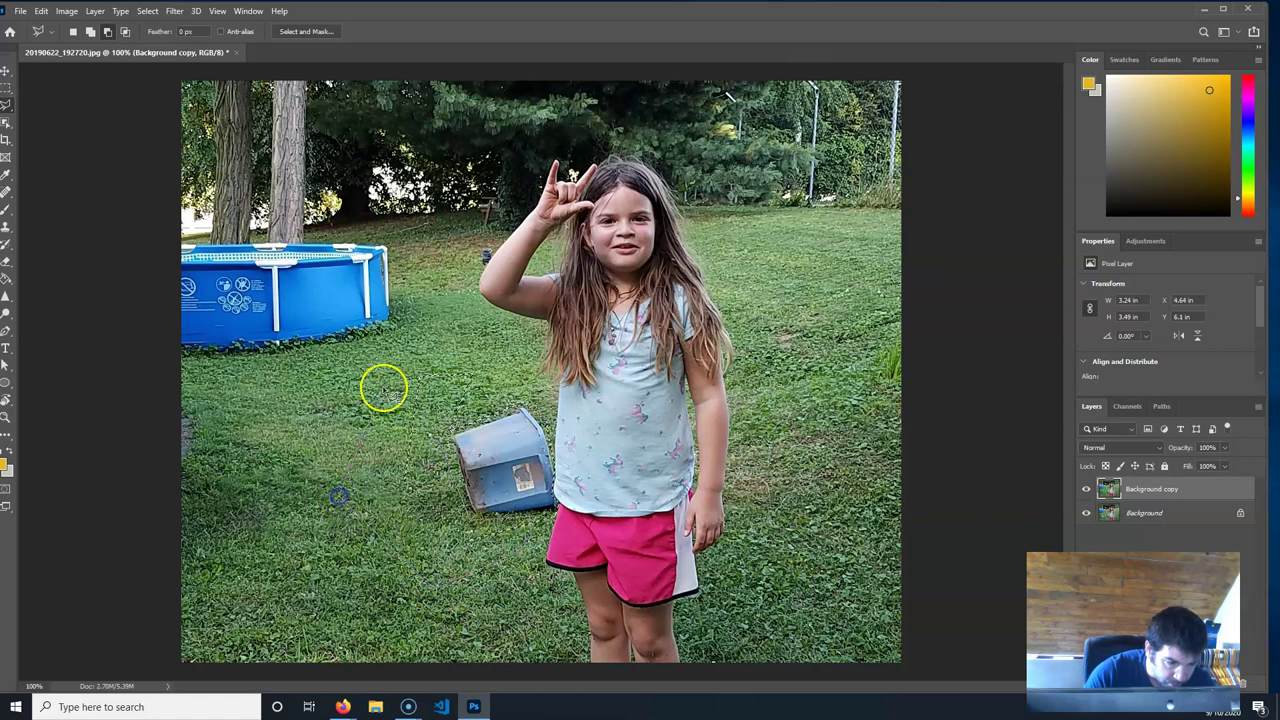
{"action": "left_click", "coordinate": [508, 376]}
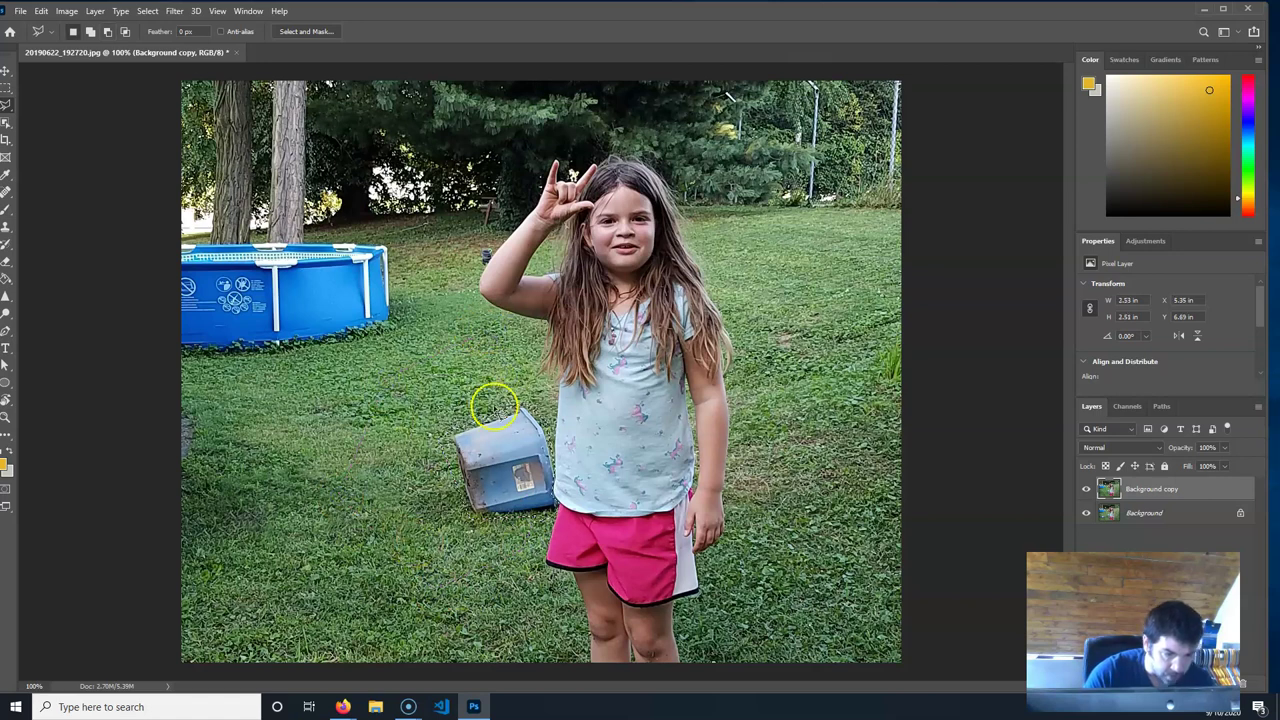
Replace the selected bucket with grass using Content-Aware Fill on the current layer, and deselect.
{"action": "left_click", "coordinate": [41, 11]}
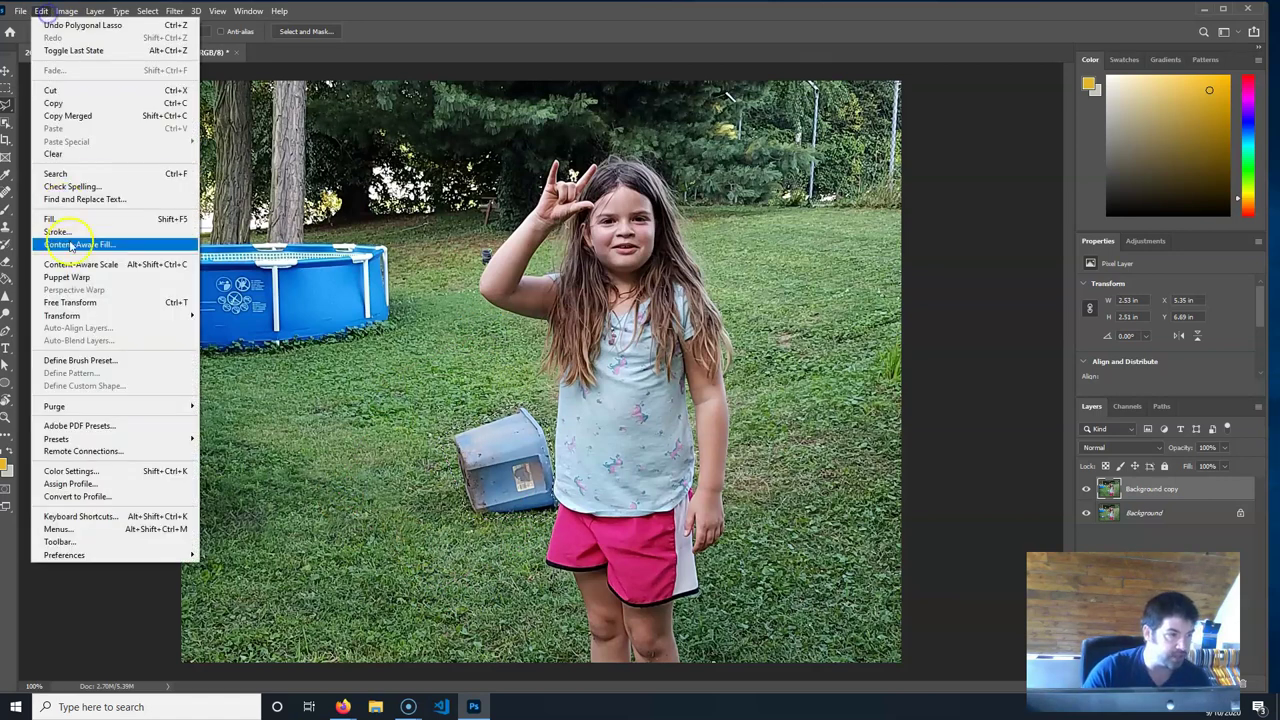
{"action": "left_click", "coordinate": [103, 246]}
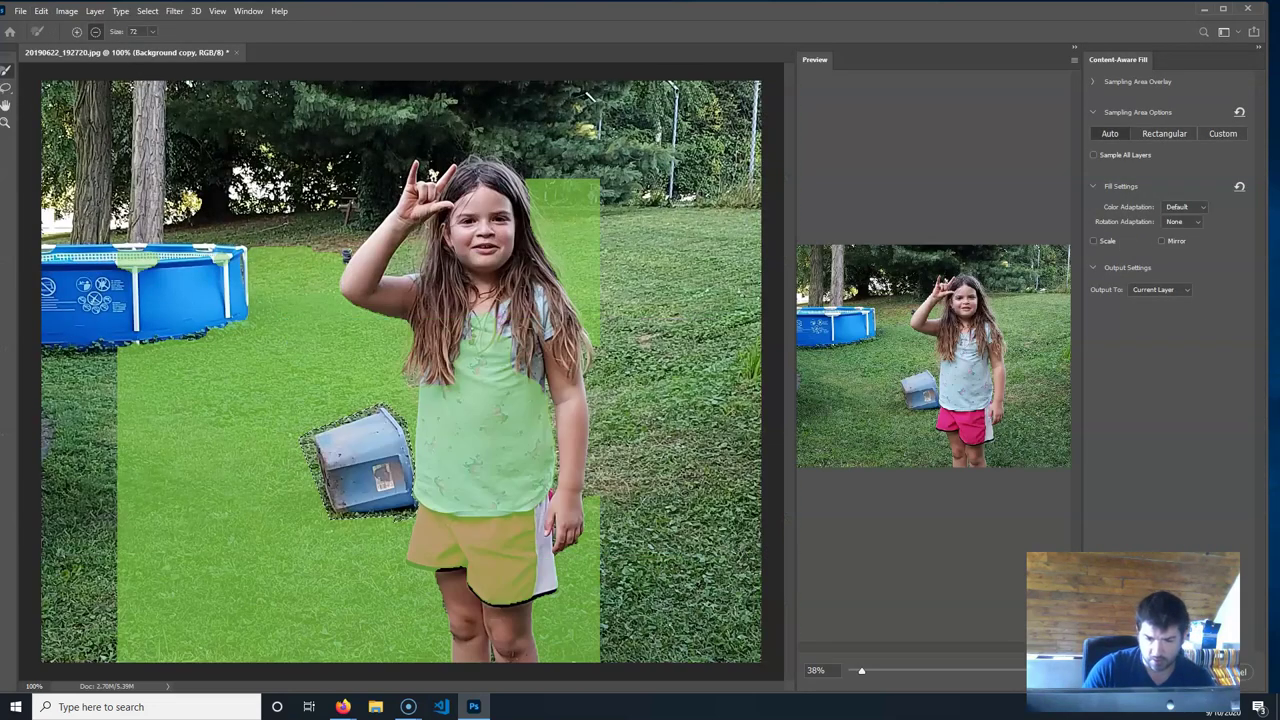
{"action": "scroll", "coordinate": [883, 420], "scroll_direction": "up", "scroll_amount": 2}
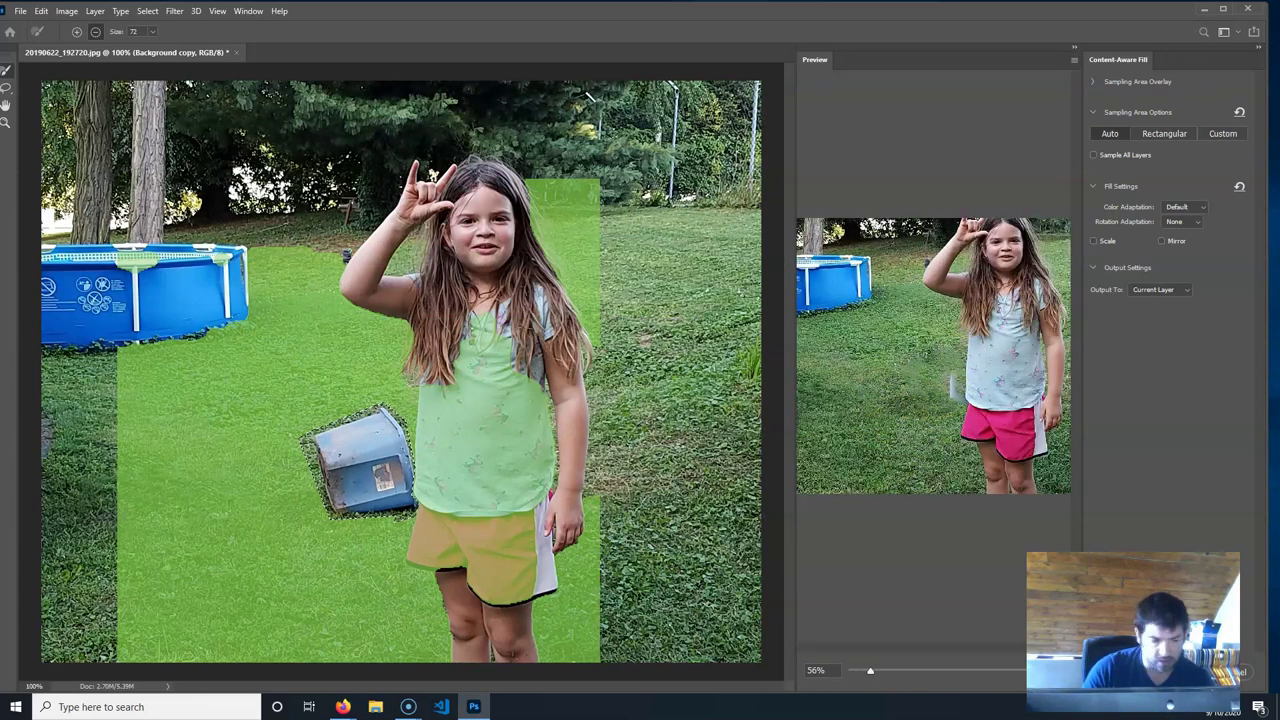
{"action": "left_click", "coordinate": [1178, 671]}
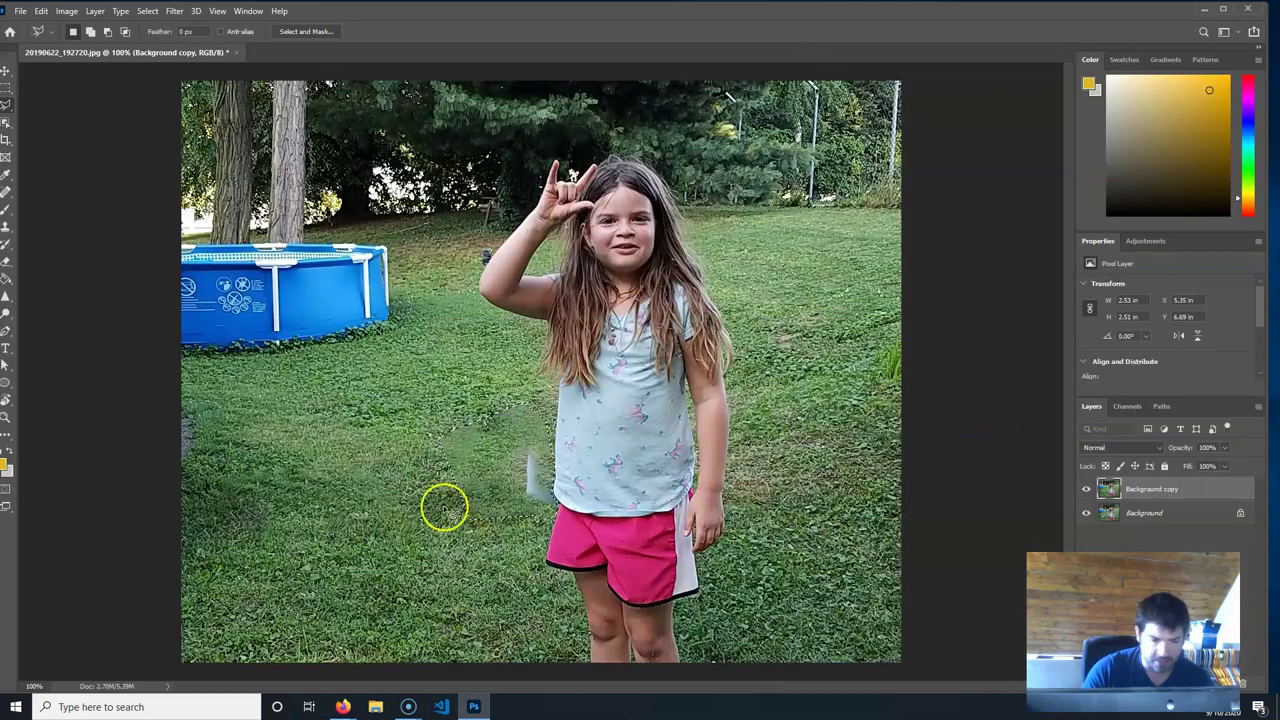
{"action": "left_click", "coordinate": [348, 392]}
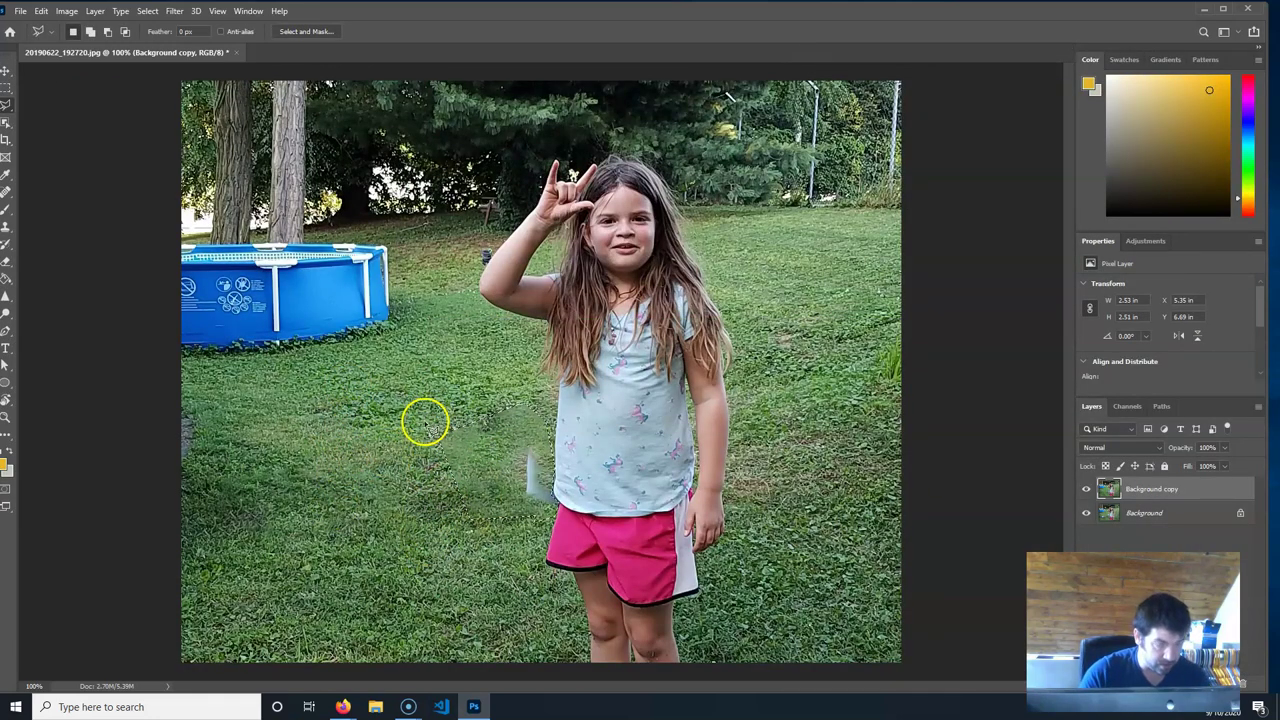
{"action": "key", "text": "ctrl+d"}
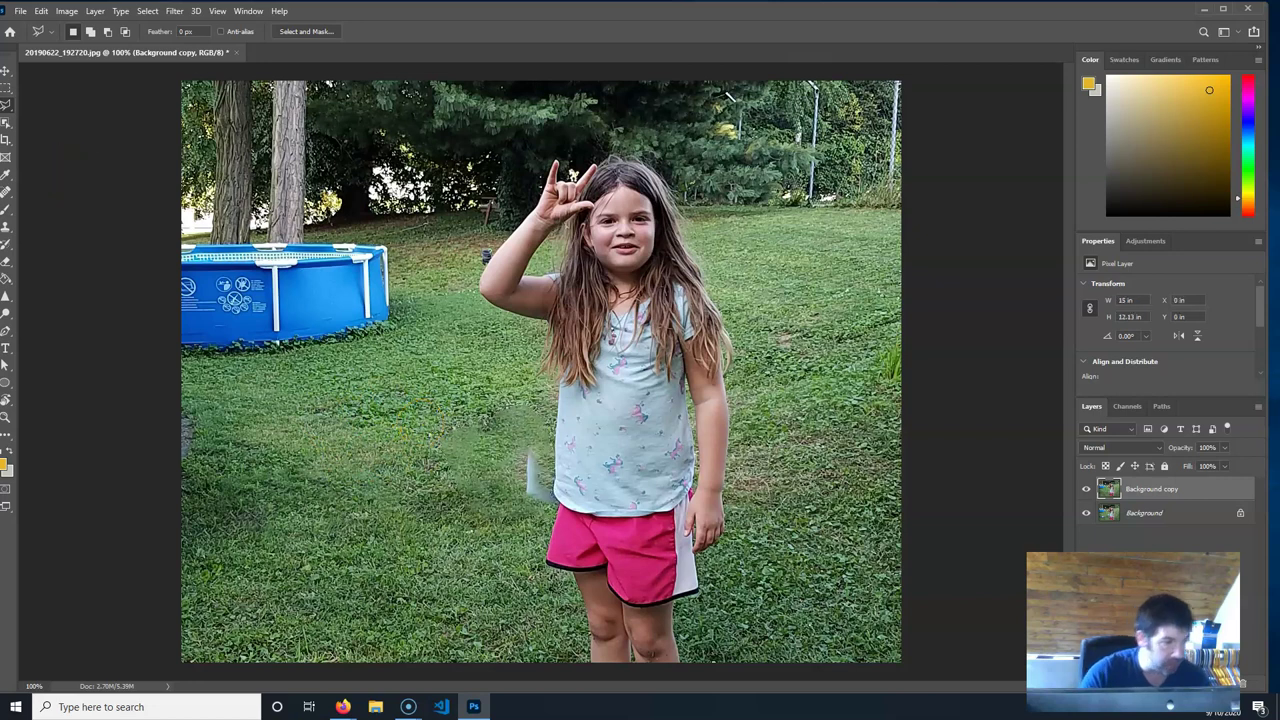
Paint over the smeared patch and bucket remnant beside the shirt with the Healing Brush, sampling clean grass.
{"action": "right_click", "coordinate": [7, 190]}
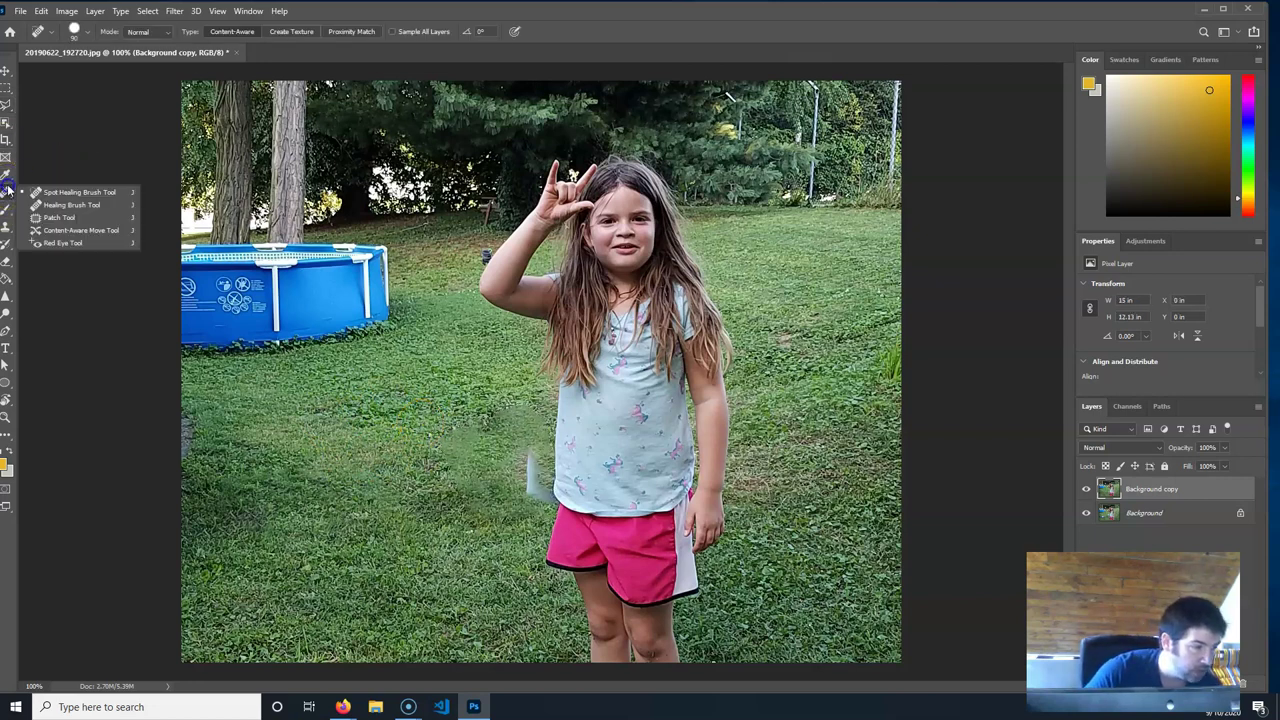
{"action": "left_click", "coordinate": [69, 203]}
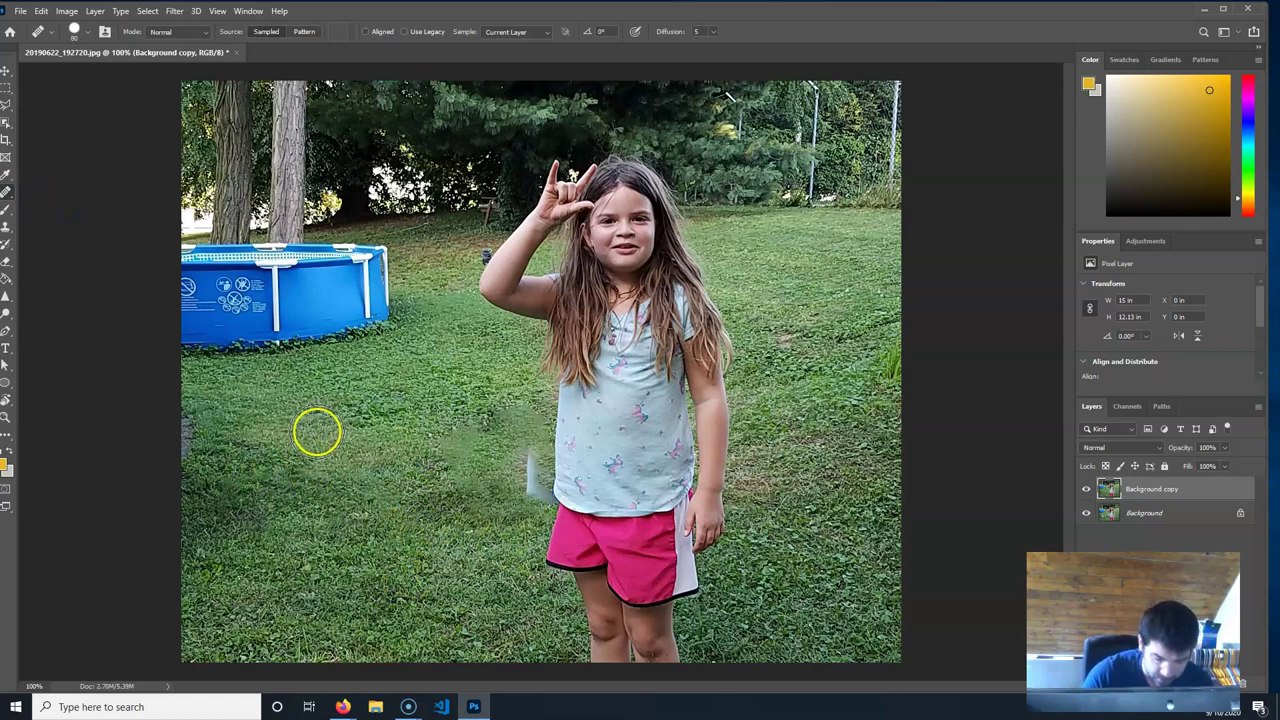
{"action": "left_click", "coordinate": [264, 418], "text": "alt"}
{"action": "left_click", "coordinate": [443, 443]}
{"action": "mouse_move", "coordinate": [470, 424]}
{"action": "left_mouse_down"}
{"action": "mouse_move", "coordinate": [467, 487]}
{"action": "mouse_move", "coordinate": [475, 434]}
{"action": "mouse_move", "coordinate": [488, 475]}
{"action": "mouse_move", "coordinate": [468, 488]}
{"action": "mouse_move", "coordinate": [521, 400]}
{"action": "mouse_move", "coordinate": [527, 442]}
{"action": "mouse_move", "coordinate": [510, 407]}
{"action": "mouse_move", "coordinate": [527, 488]}
{"action": "mouse_move", "coordinate": [535, 449]}
{"action": "mouse_move", "coordinate": [529, 512]}
{"action": "mouse_move", "coordinate": [537, 469]}
{"action": "mouse_move", "coordinate": [541, 502]}
{"action": "left_mouse_up"}
{"action": "left_click", "coordinate": [528, 488]}
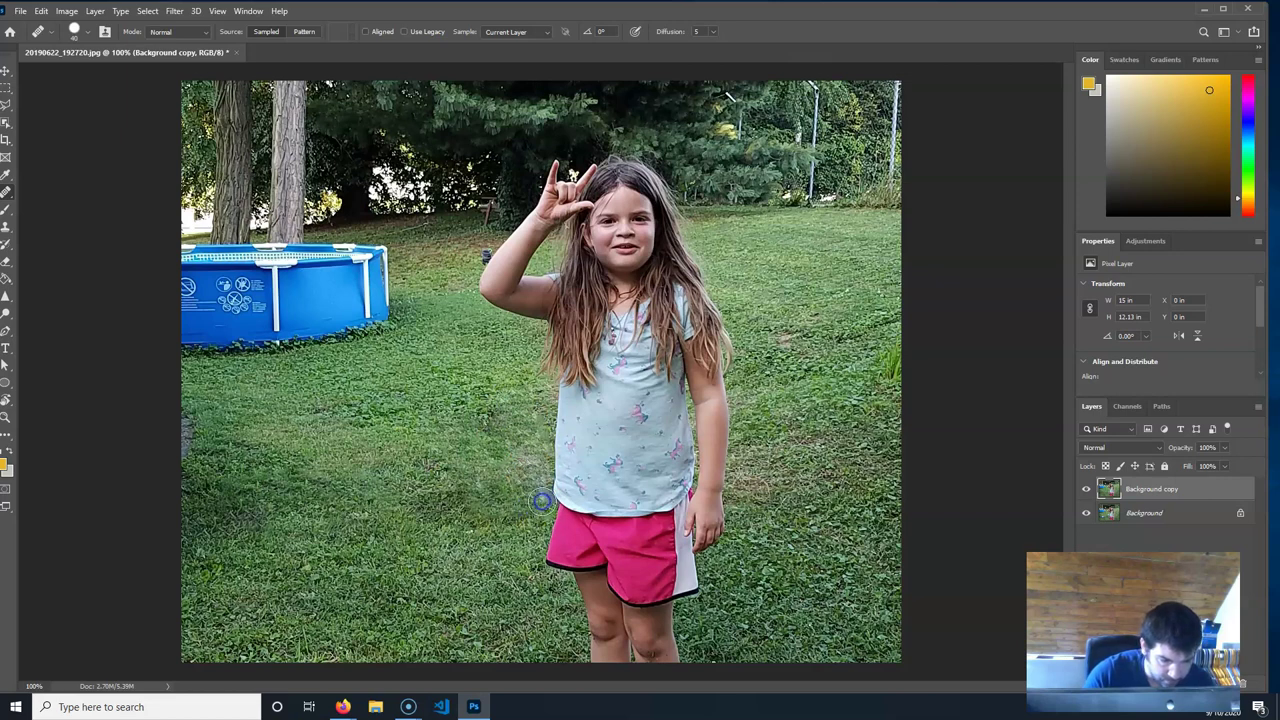
{"action": "left_click", "coordinate": [537, 483]}
{"action": "mouse_move", "coordinate": [534, 412]}
{"action": "left_mouse_down"}
{"action": "mouse_move", "coordinate": [523, 493]}
{"action": "mouse_move", "coordinate": [515, 435]}
{"action": "mouse_move", "coordinate": [514, 448]}
{"action": "mouse_move", "coordinate": [531, 421]}
{"action": "mouse_move", "coordinate": [517, 460]}
{"action": "mouse_move", "coordinate": [544, 503]}
{"action": "left_mouse_up"}
{"action": "left_click", "coordinate": [471, 526]}
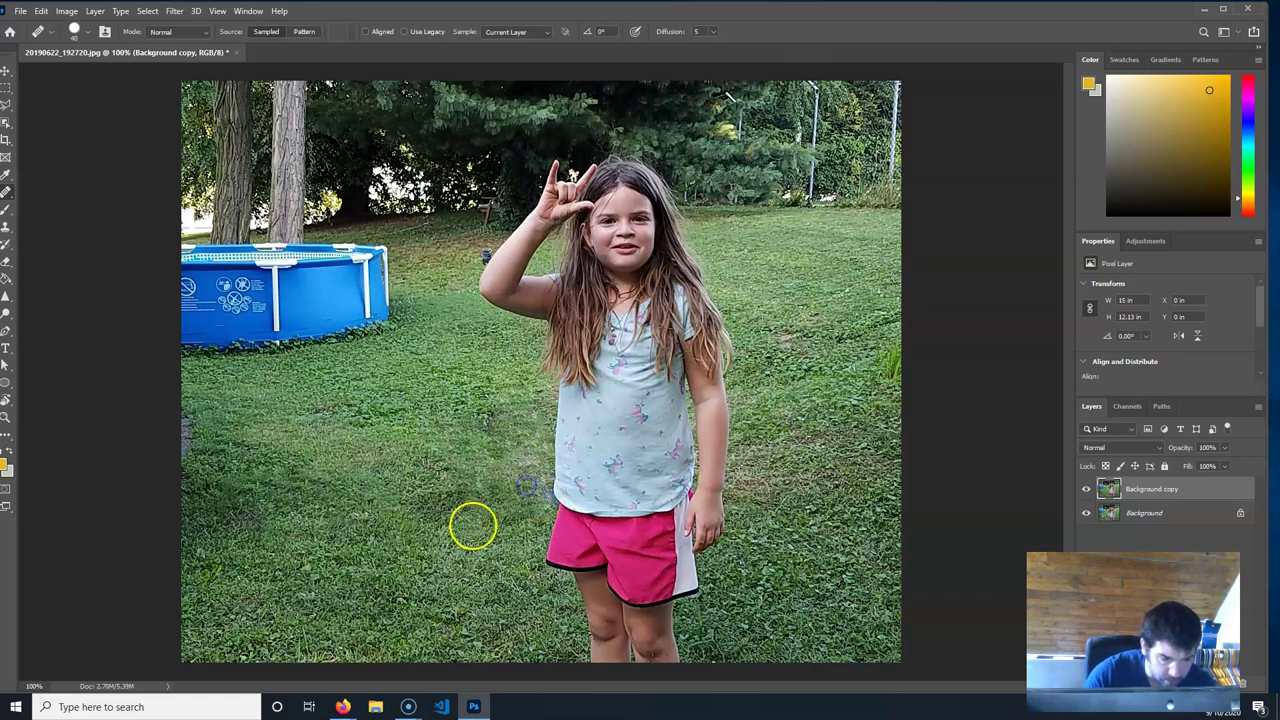
{"action": "mouse_move", "coordinate": [465, 533]}
{"action": "left_mouse_down"}
{"action": "mouse_move", "coordinate": [451, 549]}
{"action": "mouse_move", "coordinate": [503, 451]}
{"action": "mouse_move", "coordinate": [508, 460]}
{"action": "left_mouse_up"}
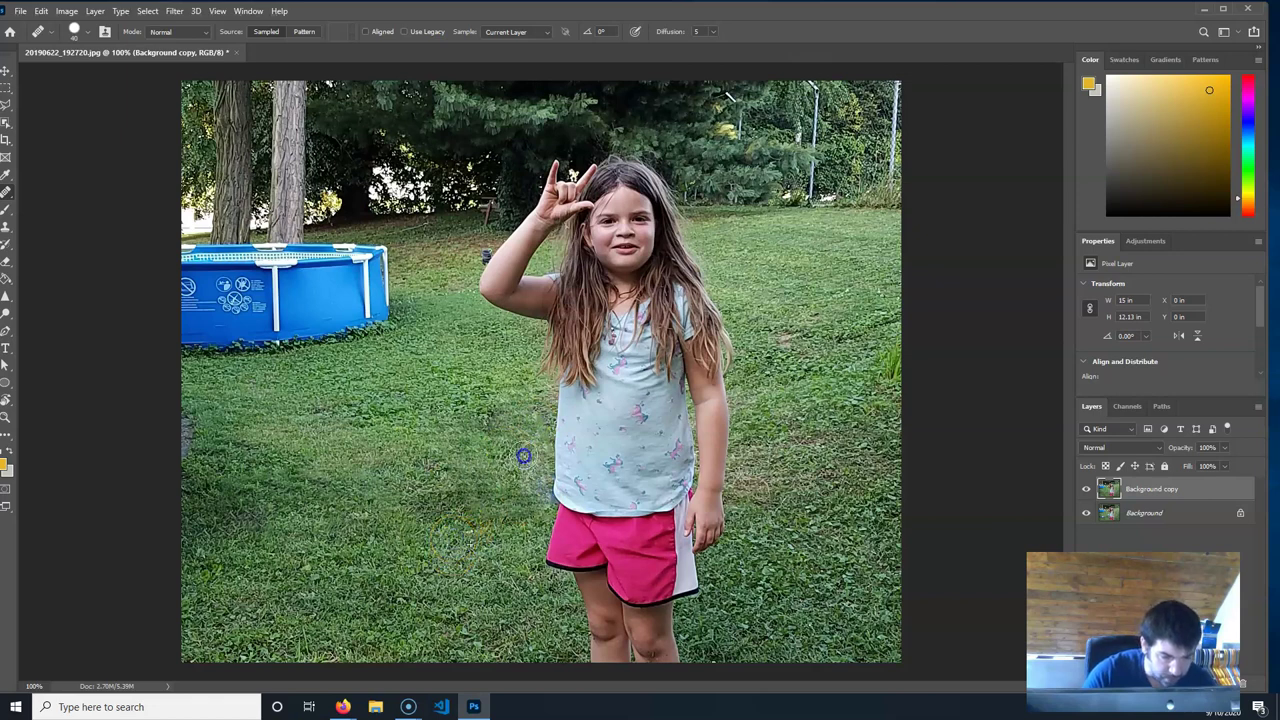
Resample nearby grass and blend the remaining blotches beside the shirt and shorts with the Healing Brush.
{"action": "left_click", "coordinate": [457, 381], "text": "alt"}
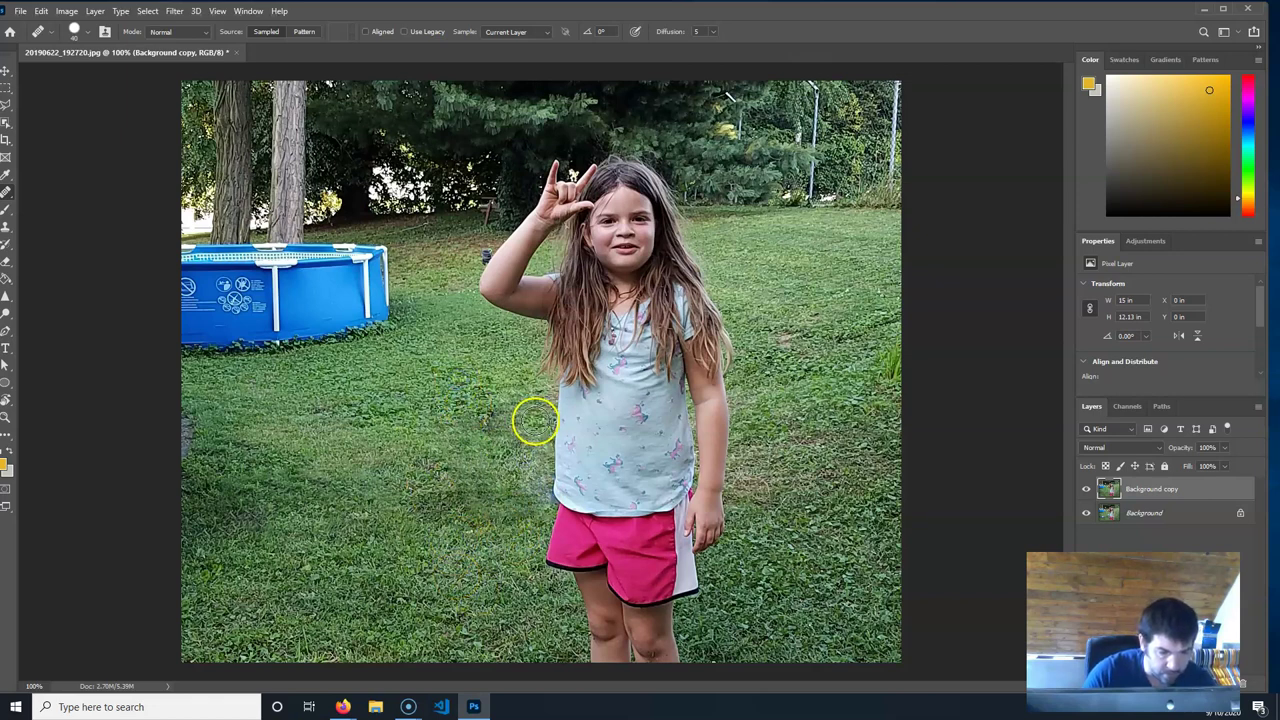
{"action": "left_click", "coordinate": [463, 511]}
{"action": "left_click", "coordinate": [817, 429]}
{"action": "left_click", "coordinate": [751, 471]}
{"action": "left_click", "coordinate": [537, 486]}
{"action": "left_click", "coordinate": [529, 486]}
{"action": "left_click", "coordinate": [470, 388]}
{"action": "left_click", "coordinate": [530, 486]}
{"action": "left_click", "coordinate": [457, 587]}
{"action": "left_click", "coordinate": [531, 532]}
{"action": "left_click", "coordinate": [534, 506]}
{"action": "left_click", "coordinate": [437, 330]}
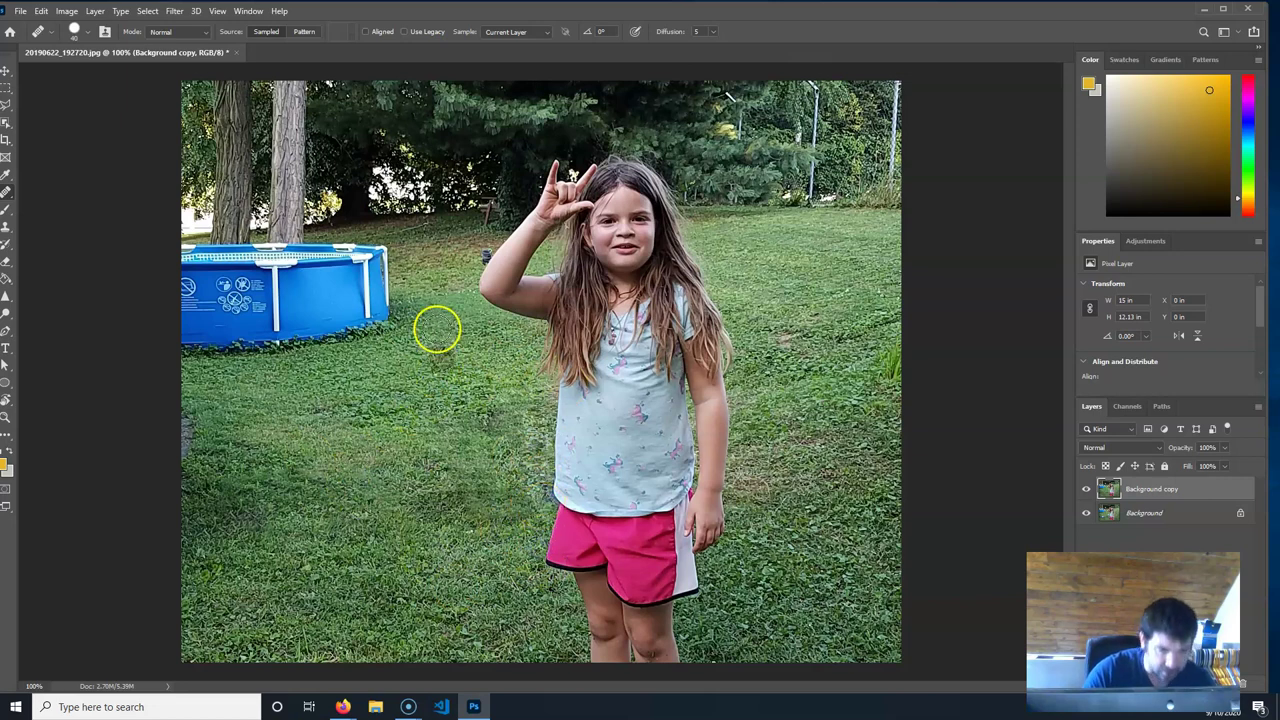
Heal away the small dark object beside the girl's raised elbow using sampled grass and a brush reduced to size 15.
{"action": "left_click", "coordinate": [463, 254], "text": "alt"}
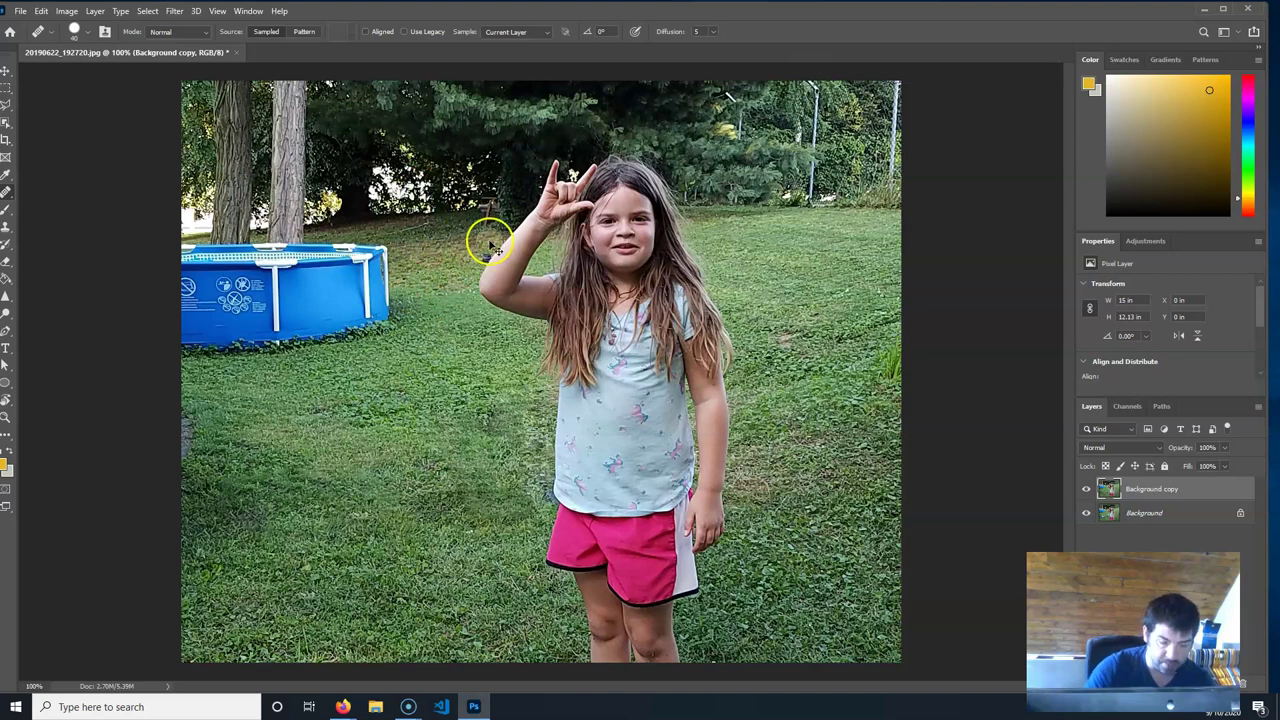
{"action": "key", "text": "ctrl+plus"}
{"action": "mouse_move", "coordinate": [372, 164]}
{"action": "left_mouse_down"}
{"action": "mouse_move", "coordinate": [386, 208]}
{"action": "mouse_move", "coordinate": [443, 188]}
{"action": "left_mouse_up"}
{"action": "key", "text": "bracketleft"}
{"action": "key", "text": "bracketleft"}
{"action": "key", "text": "bracketleft"}
{"action": "key", "text": "bracketleft"}
{"action": "key", "text": "bracketleft"}
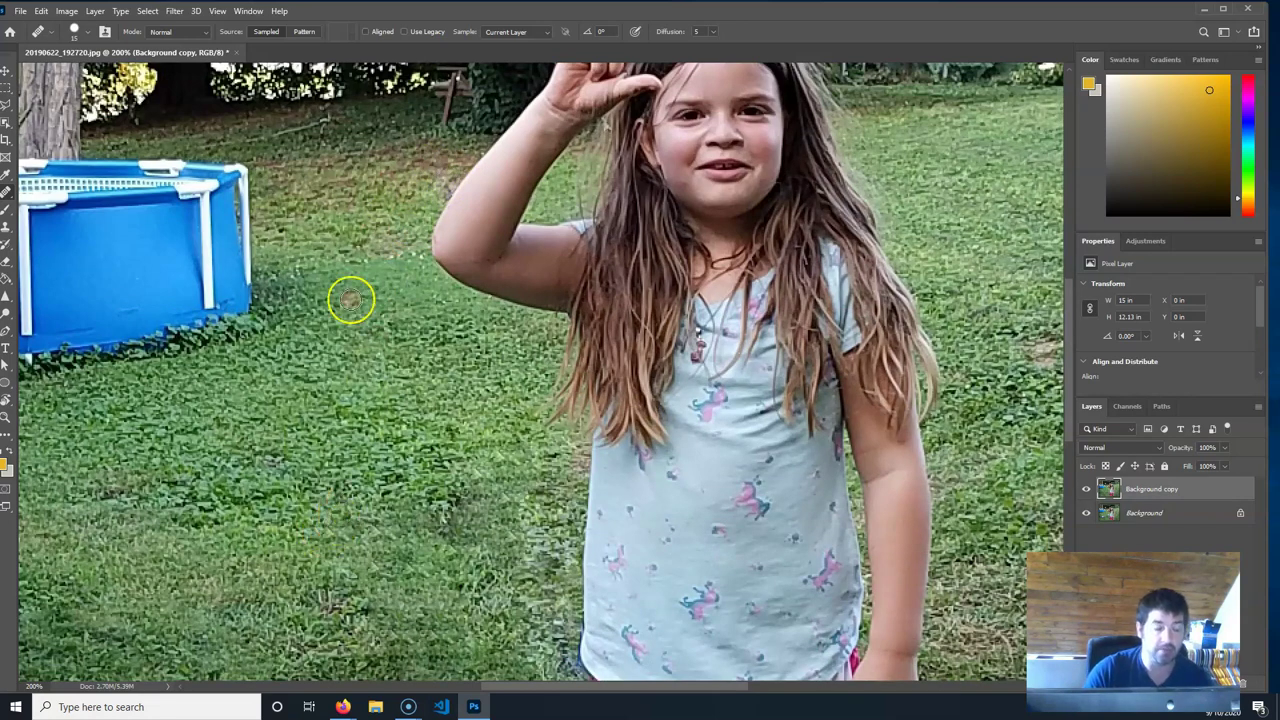
{"action": "key", "text": "ctrl+minus"}
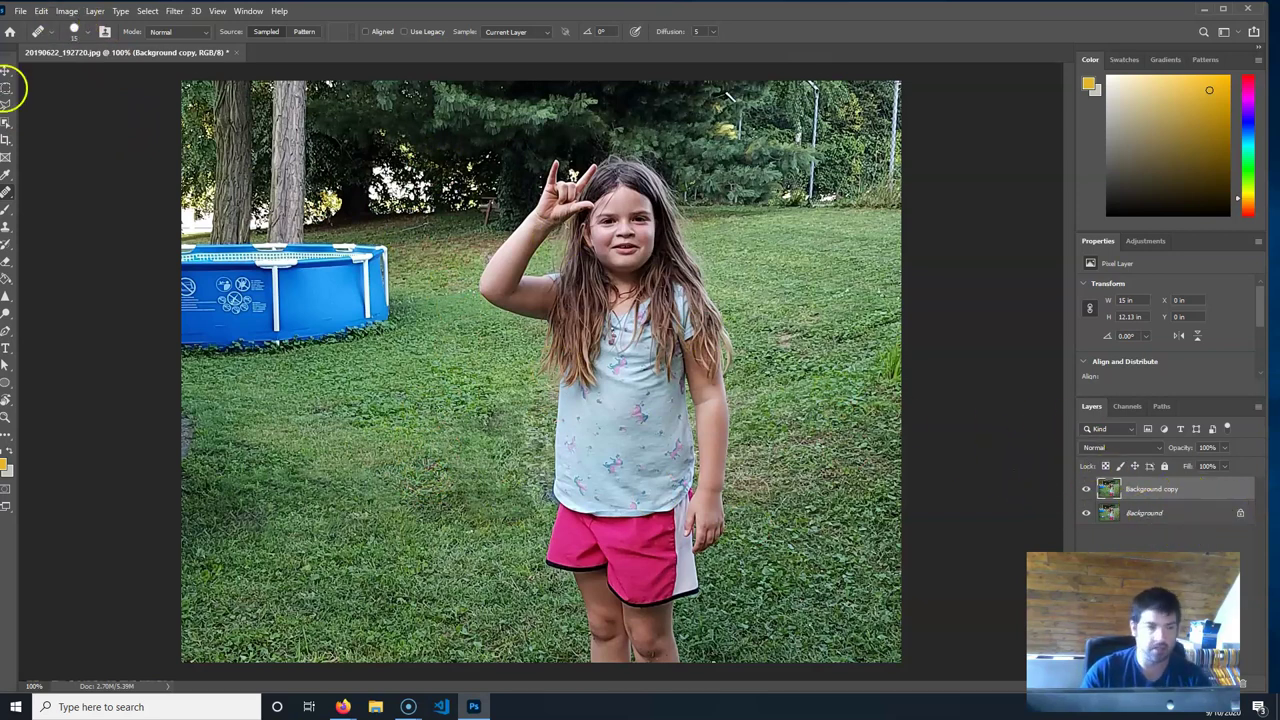
Crop the photo to a 6 × 9 in portrait at 300 px/in, shifting the image so the girl is centred.
{"action": "left_click", "coordinate": [6, 140]}
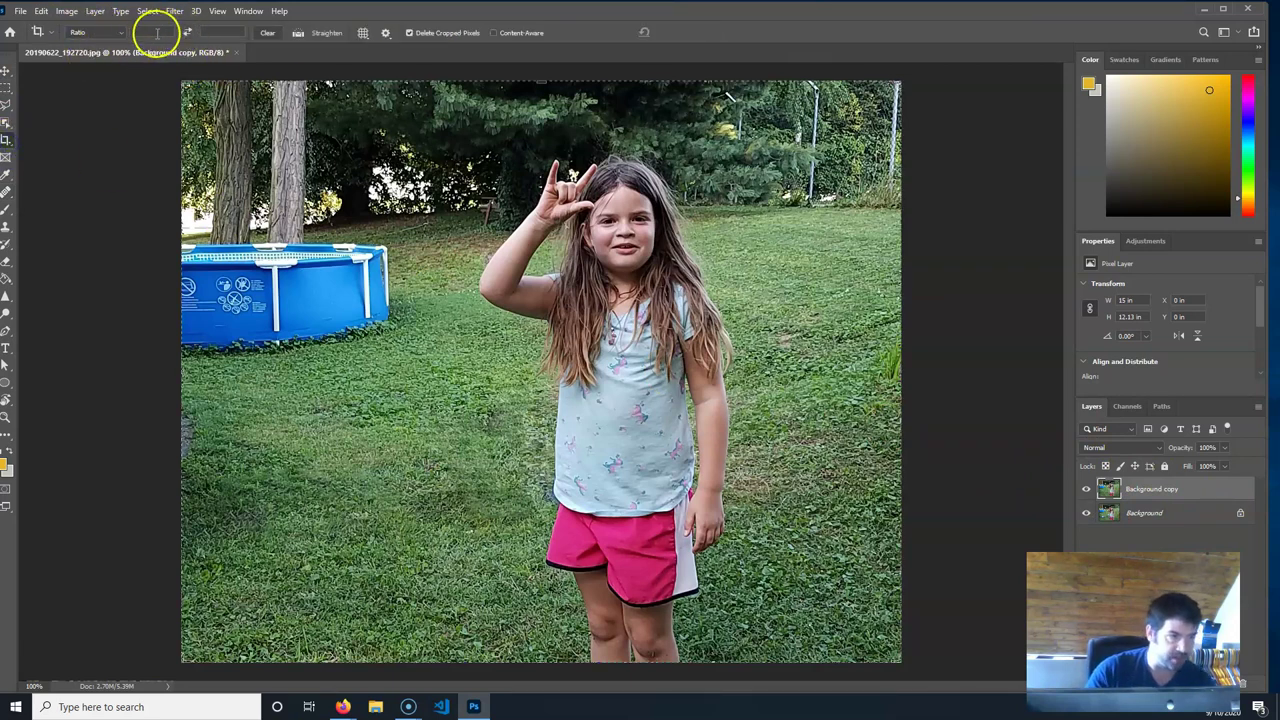
{"action": "left_click", "coordinate": [116, 32]}
{"action": "left_click", "coordinate": [114, 52]}
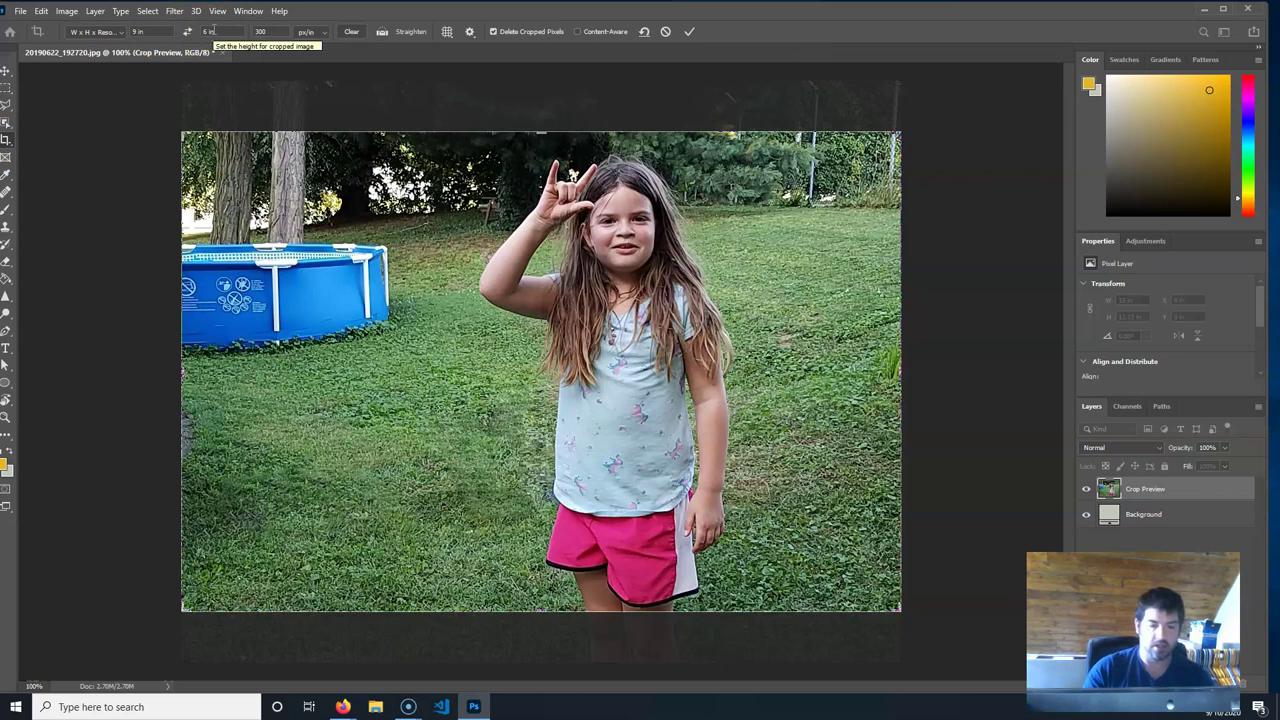
{"action": "left_click", "coordinate": [188, 31]}
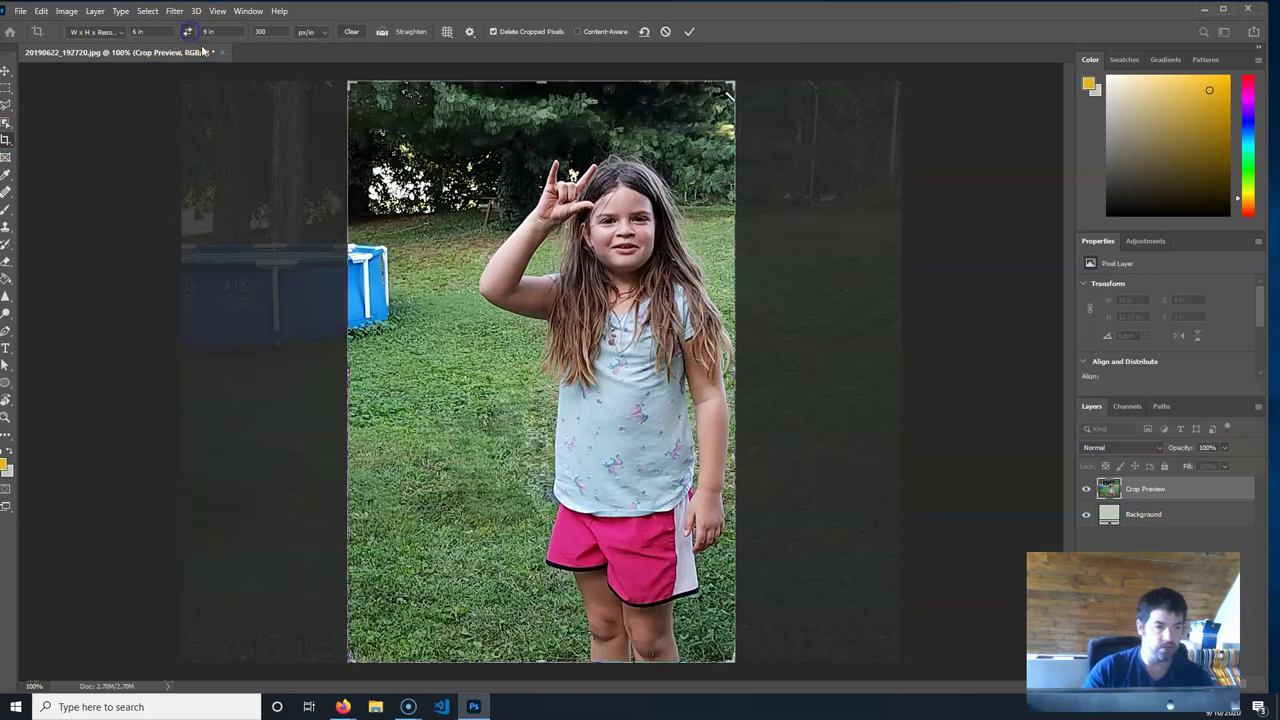
{"action": "left_click_drag", "start_coordinate": [639, 425], "coordinate": [593, 423]}
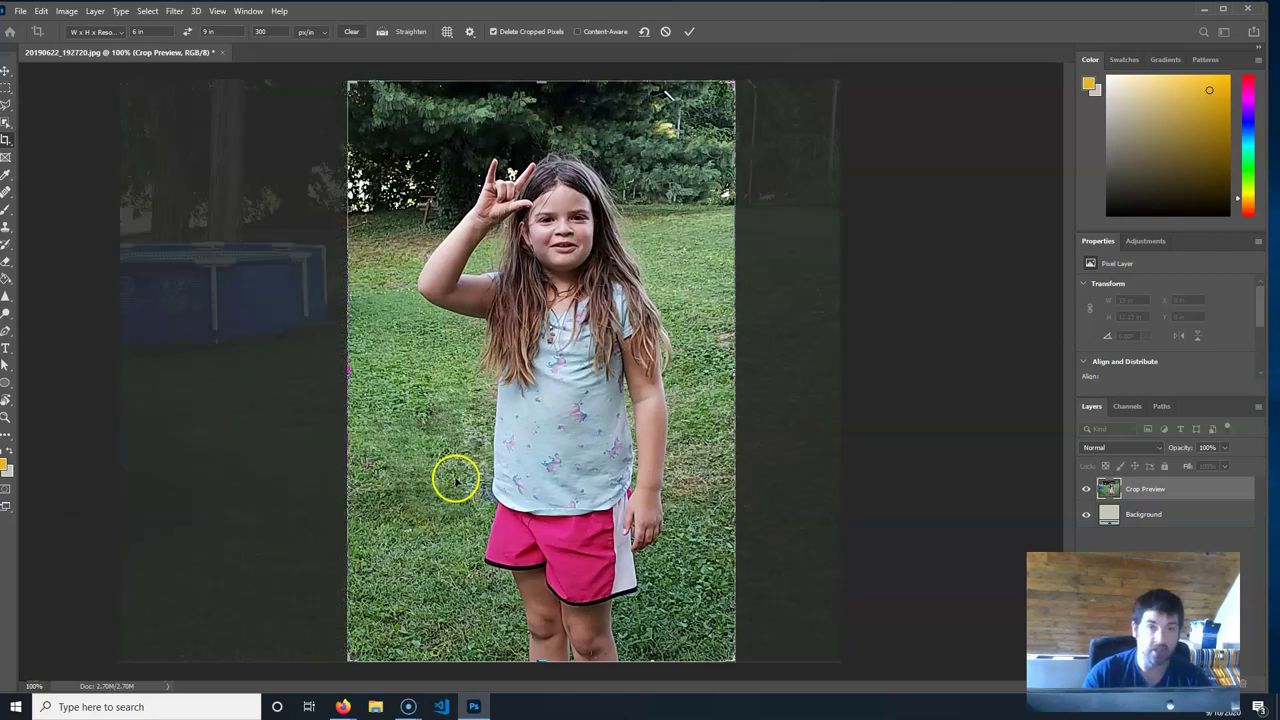
{"action": "key", "text": "Return"}
{"action": "key", "text": "ctrl+minus"}
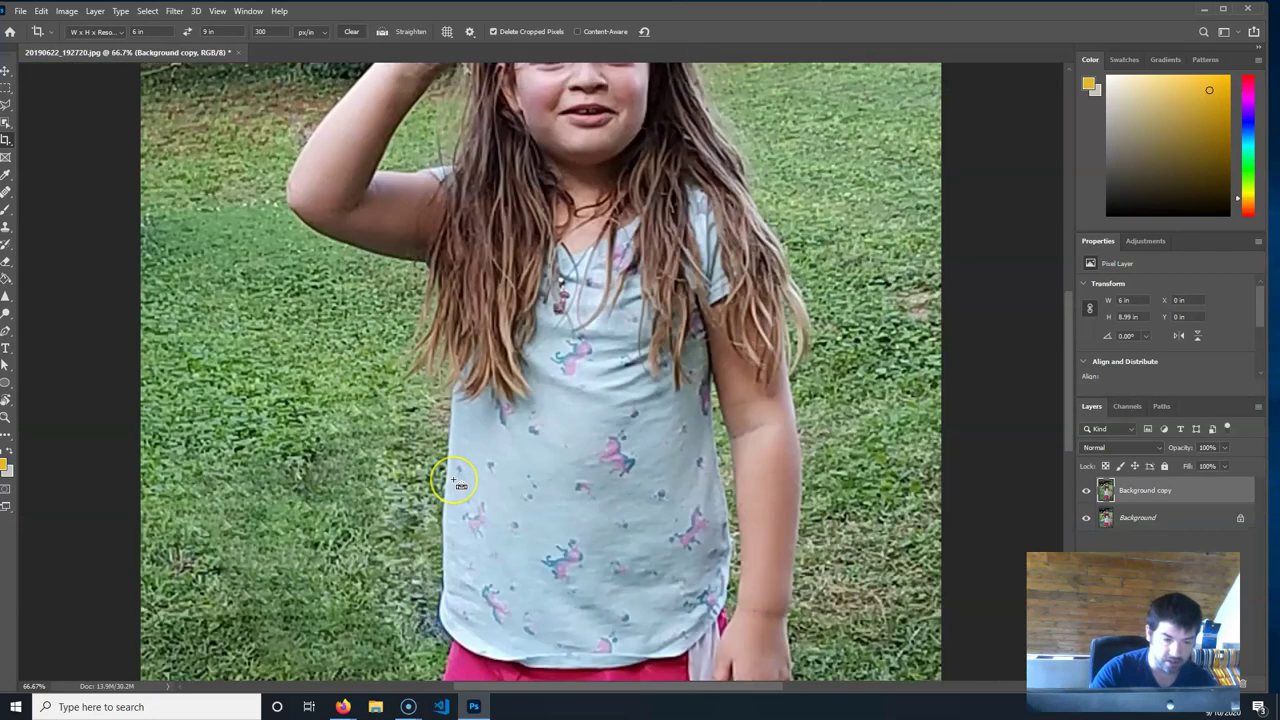
{"action": "key", "text": "ctrl+minus"}
{"action": "key", "text": "ctrl+minus"}
{"action": "left_click", "coordinate": [445, 465]}
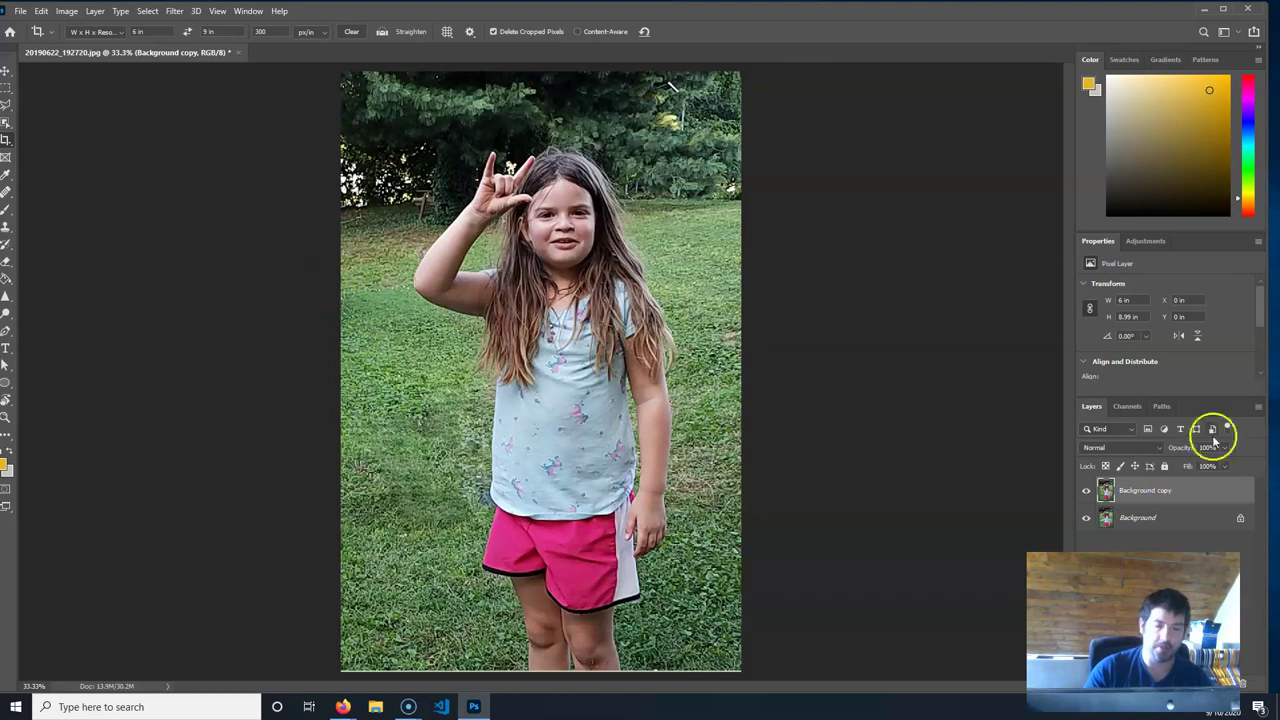
Start a Black & White adjustment on the retouched layer and set Reds to 98%, Yellows to -4% and Greens to 60%.
{"action": "left_click", "coordinate": [1140, 241]}
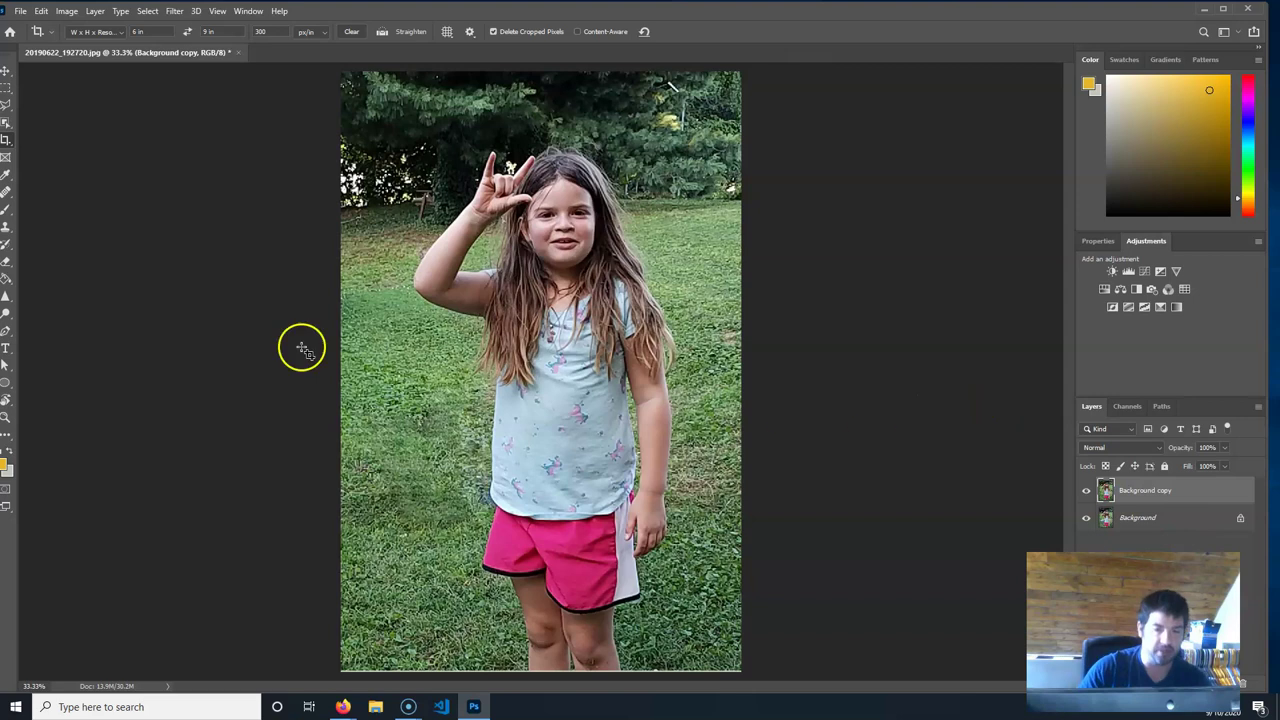
{"action": "left_click", "coordinate": [66, 11]}
{"action": "mouse_move", "coordinate": [87, 45]}
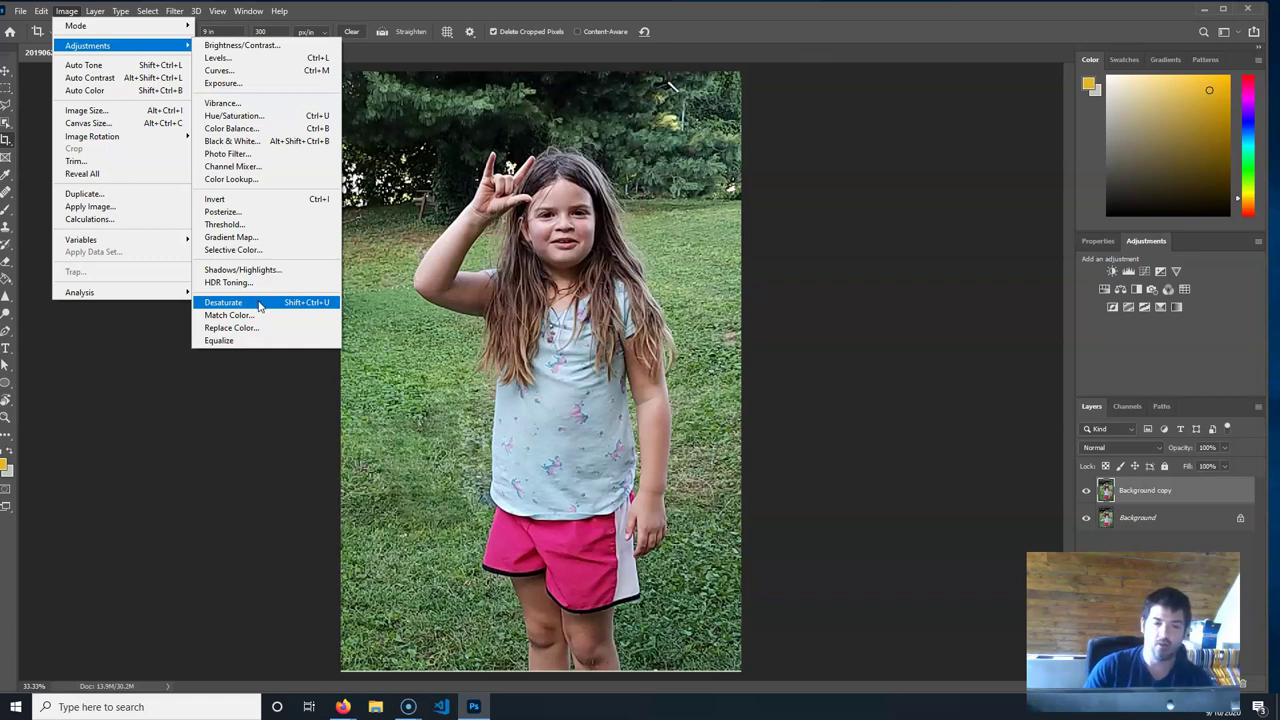
{"action": "left_click", "coordinate": [262, 141]}
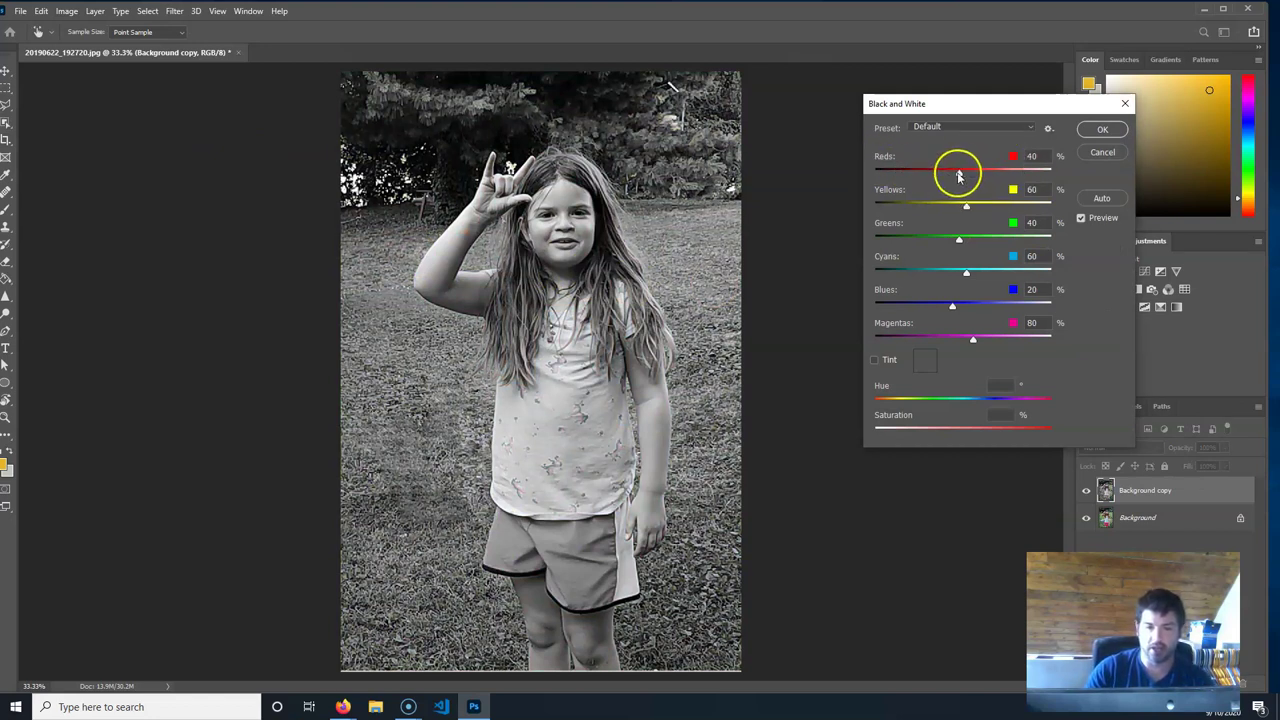
{"action": "mouse_move", "coordinate": [960, 176]}
{"action": "left_mouse_down"}
{"action": "mouse_move", "coordinate": [994, 175]}
{"action": "mouse_move", "coordinate": [889, 175]}
{"action": "mouse_move", "coordinate": [956, 176]}
{"action": "left_mouse_up"}
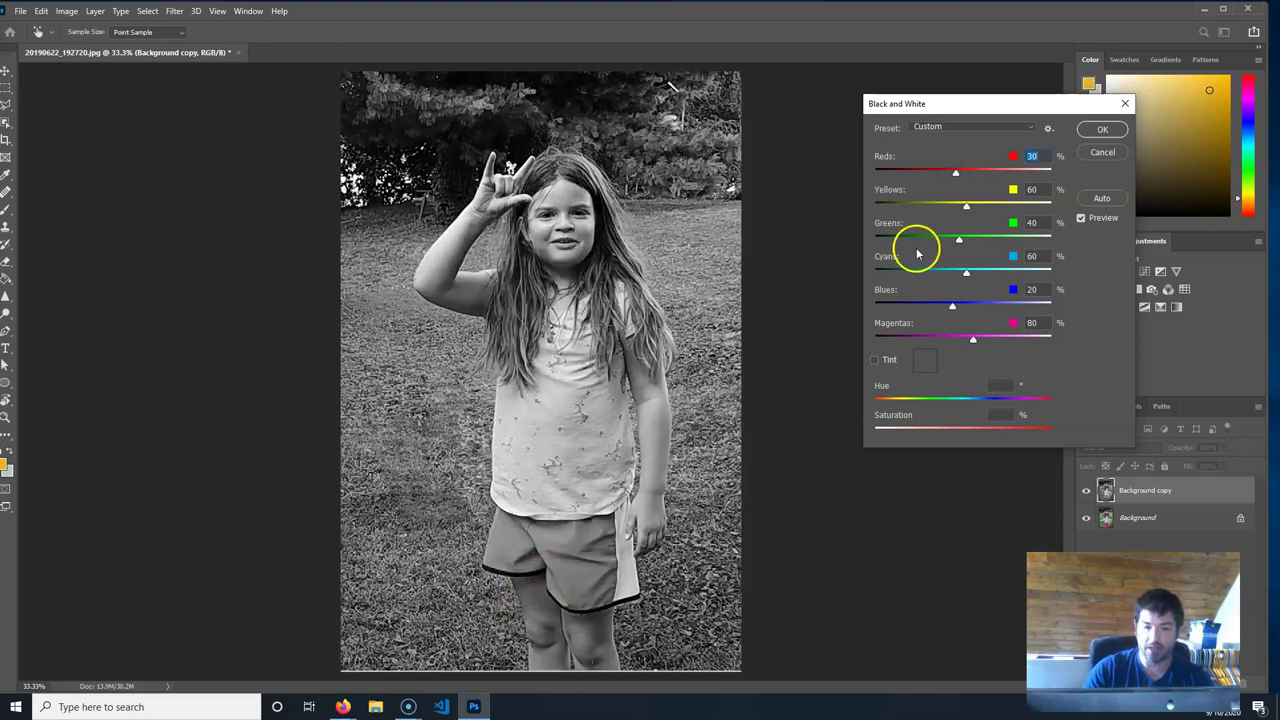
{"action": "left_click_drag", "start_coordinate": [956, 173], "coordinate": [959, 243]}
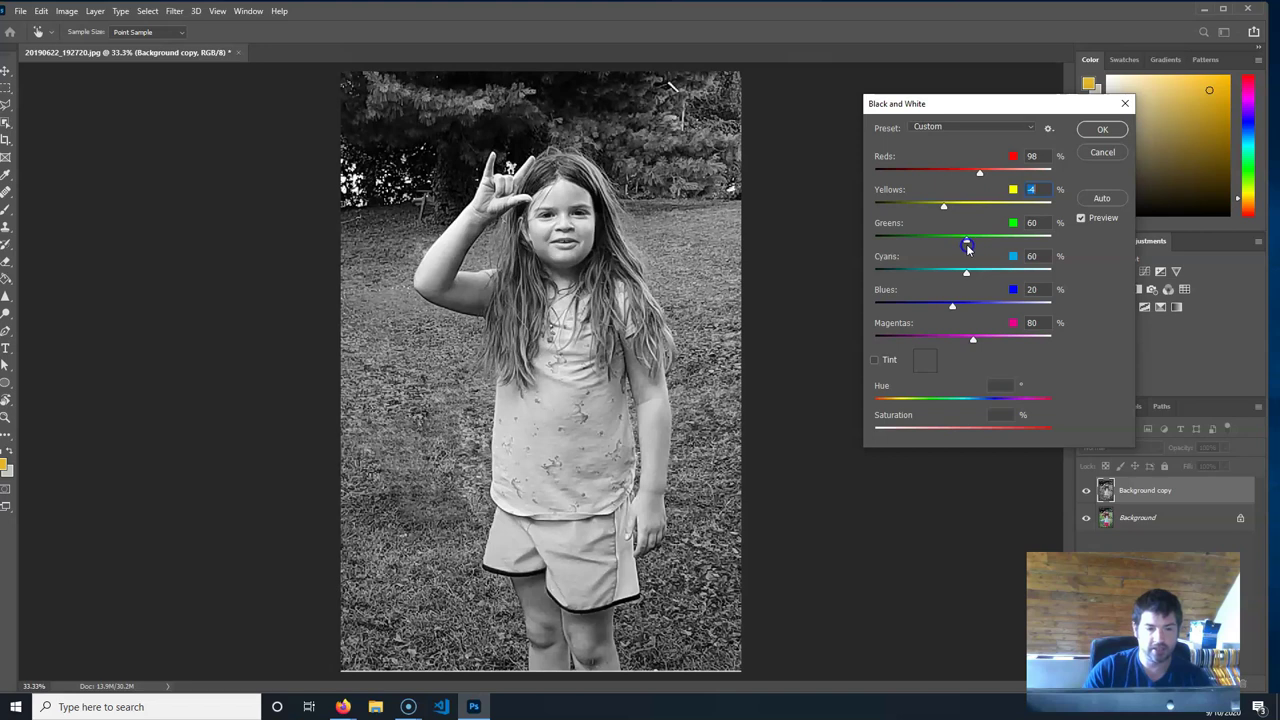
{"action": "left_click_drag", "start_coordinate": [967, 248], "coordinate": [966, 250]}
Set Cyans to 17%, Blues to 75% and Magentas to 8%, apply the conversion, and compare it against the colour original.
{"action": "left_click_drag", "start_coordinate": [963, 271], "coordinate": [979, 313]}
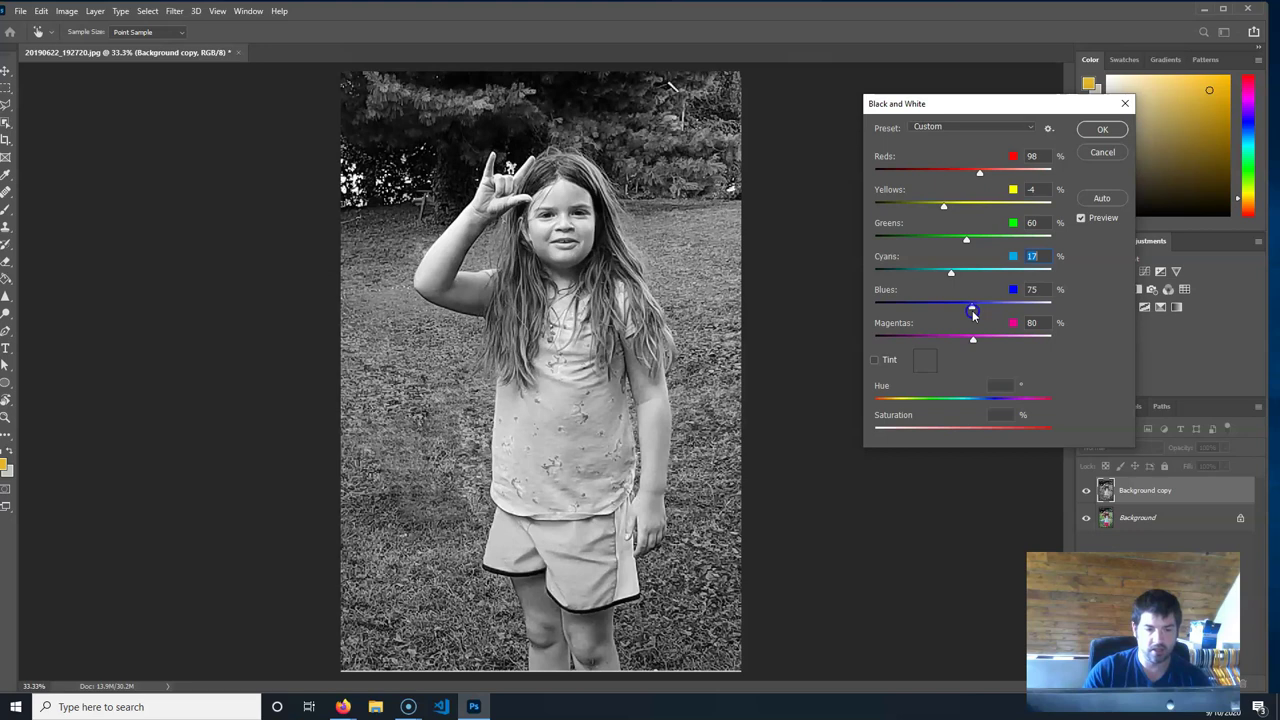
{"action": "left_click_drag", "start_coordinate": [971, 340], "coordinate": [948, 345]}
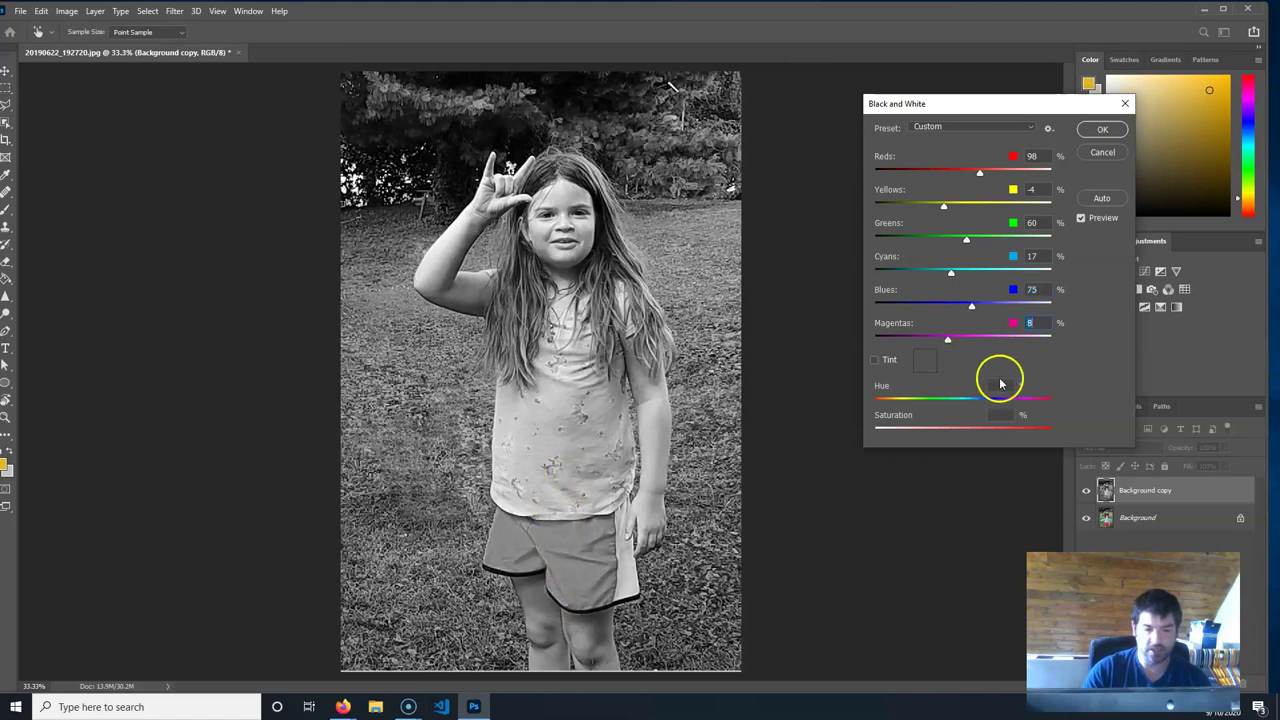
{"action": "left_click", "coordinate": [951, 424]}
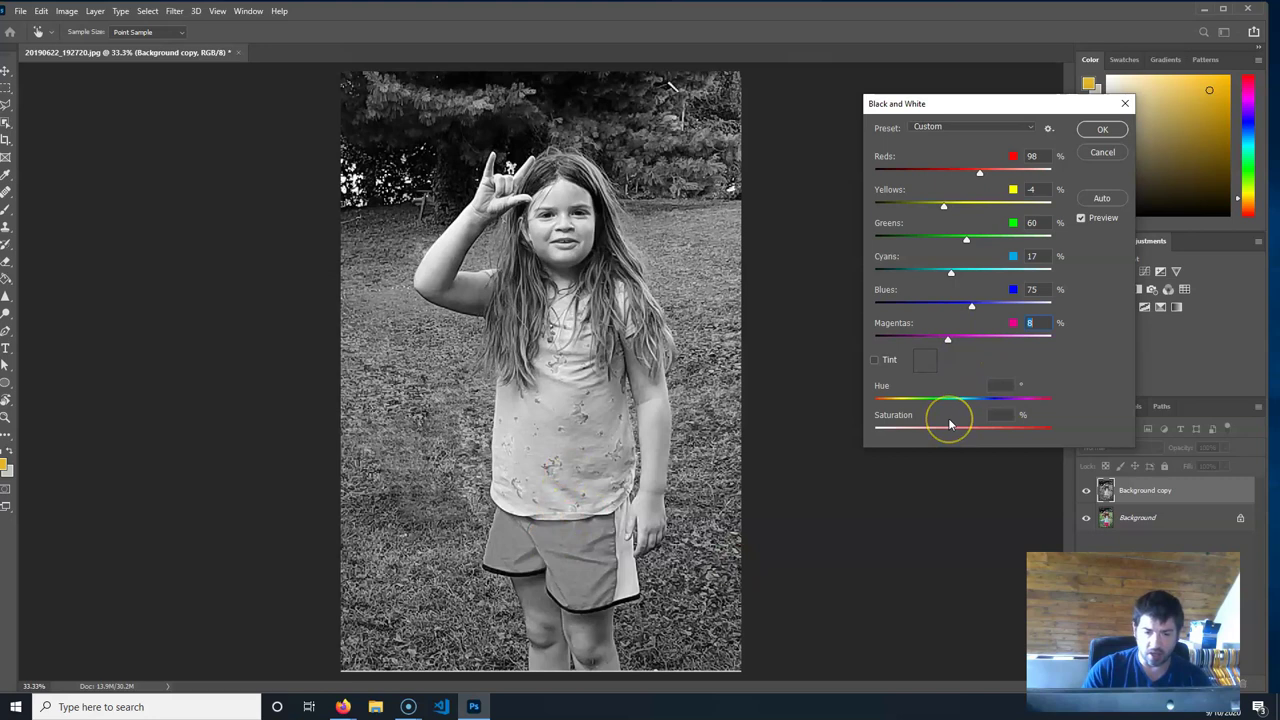
{"action": "left_click", "coordinate": [1108, 129]}
{"action": "left_click", "coordinate": [1086, 490]}
{"action": "left_click", "coordinate": [1086, 490]}
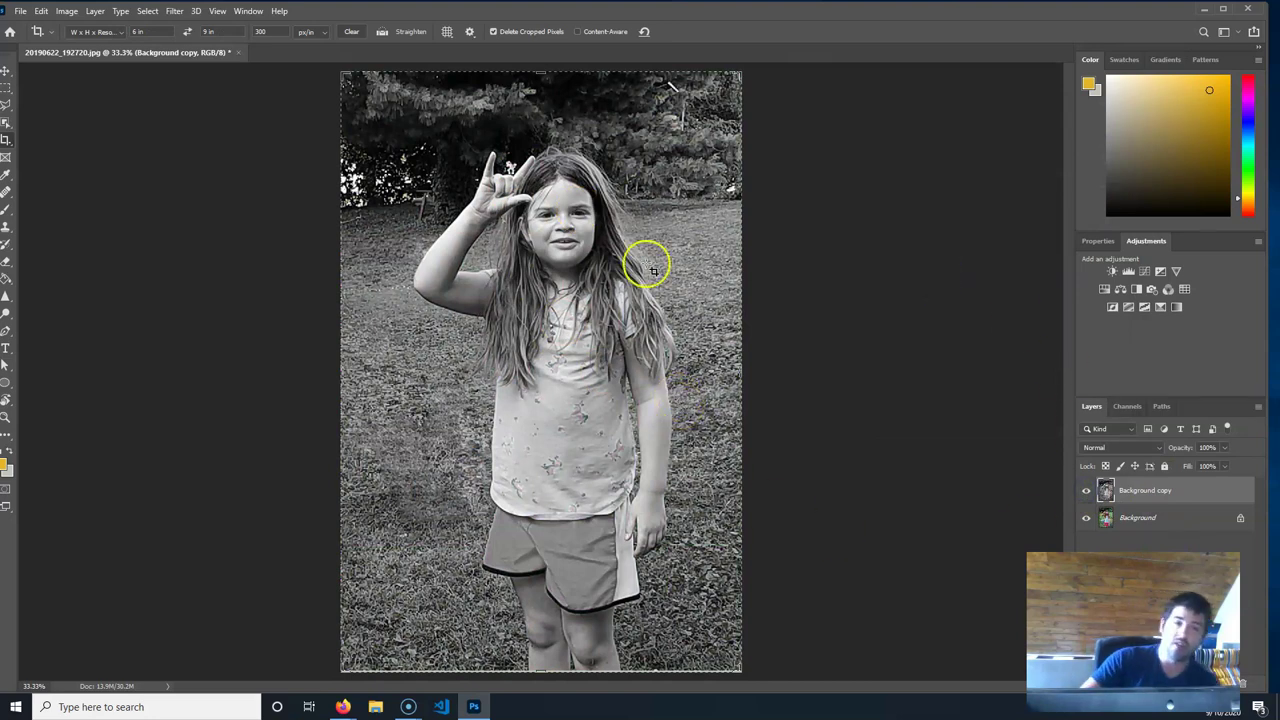
{"action": "left_click", "coordinate": [6, 70]}
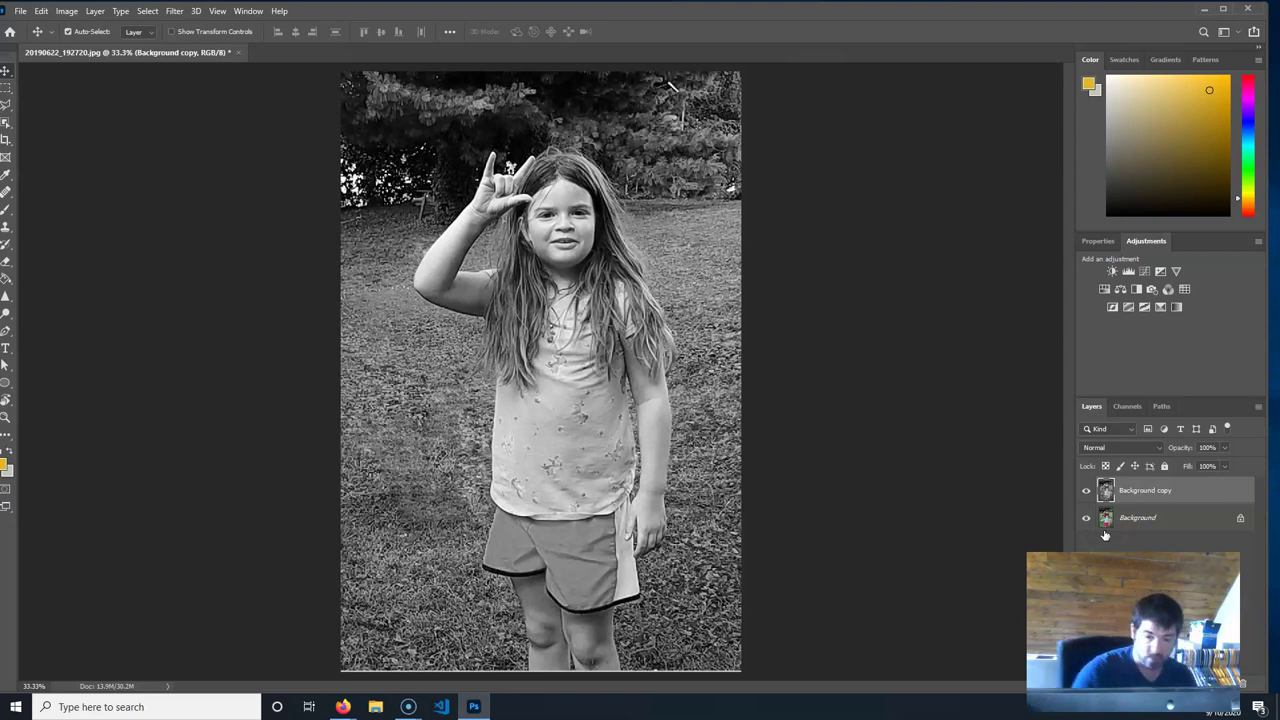
{"action": "left_click", "coordinate": [1128, 447]}
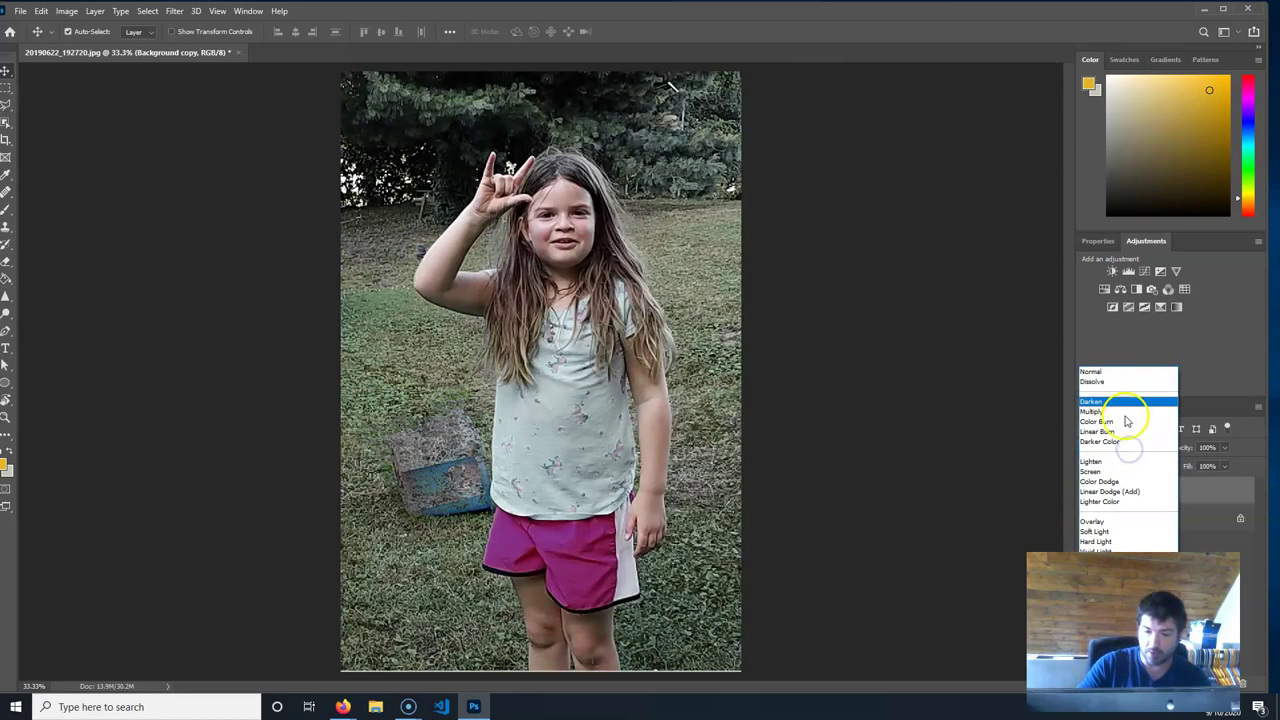
{"action": "key", "text": "Escape"}
Add a new empty layer above the black-and-white photo and choose a light teal foreground colour.
{"action": "left_click", "coordinate": [1246, 692]}
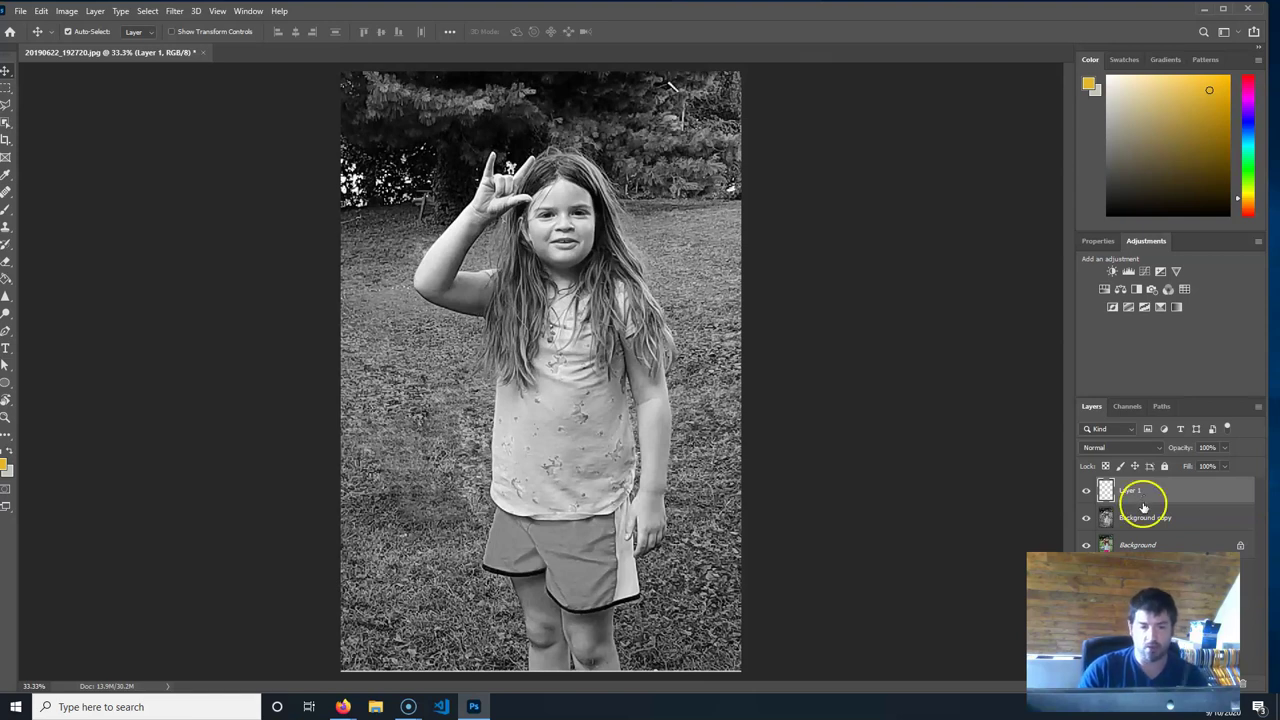
{"action": "left_click", "coordinate": [1249, 148]}
{"action": "mouse_move", "coordinate": [1182, 112]}
{"action": "left_mouse_down"}
{"action": "mouse_move", "coordinate": [1176, 129]}
{"action": "mouse_move", "coordinate": [1163, 87]}
{"action": "mouse_move", "coordinate": [1145, 101]}
{"action": "left_mouse_up"}
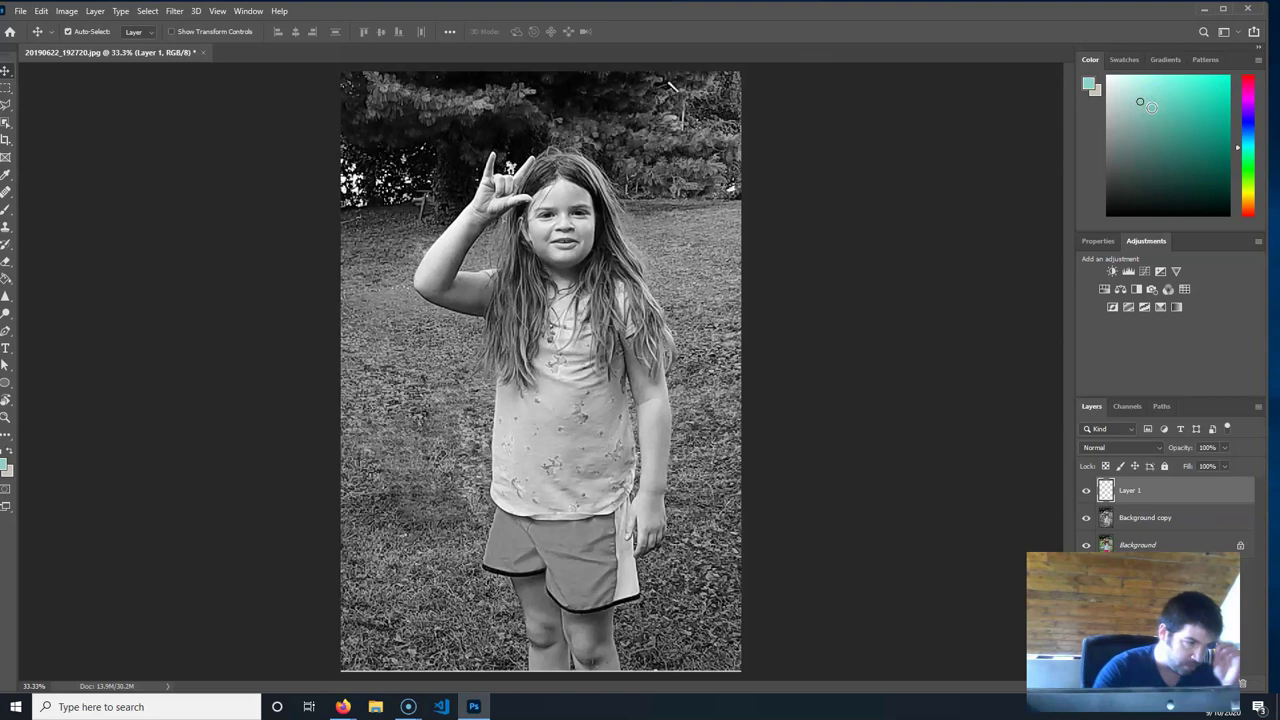
Set up a Hard Round brush with 100% flow and no pen-pressure control of size or opacity.
{"action": "left_click", "coordinate": [5, 210]}
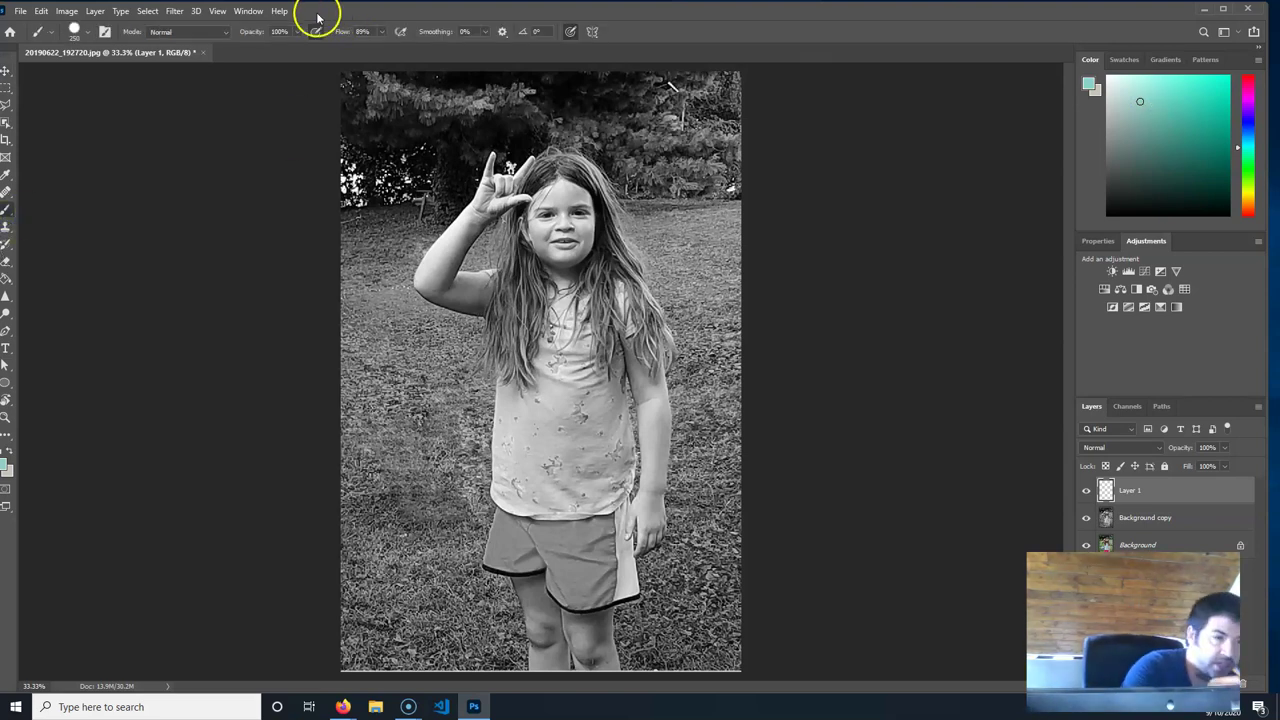
{"action": "left_click", "coordinate": [383, 31]}
{"action": "left_click_drag", "start_coordinate": [381, 47], "coordinate": [408, 44]}
{"action": "left_click", "coordinate": [646, 11]}
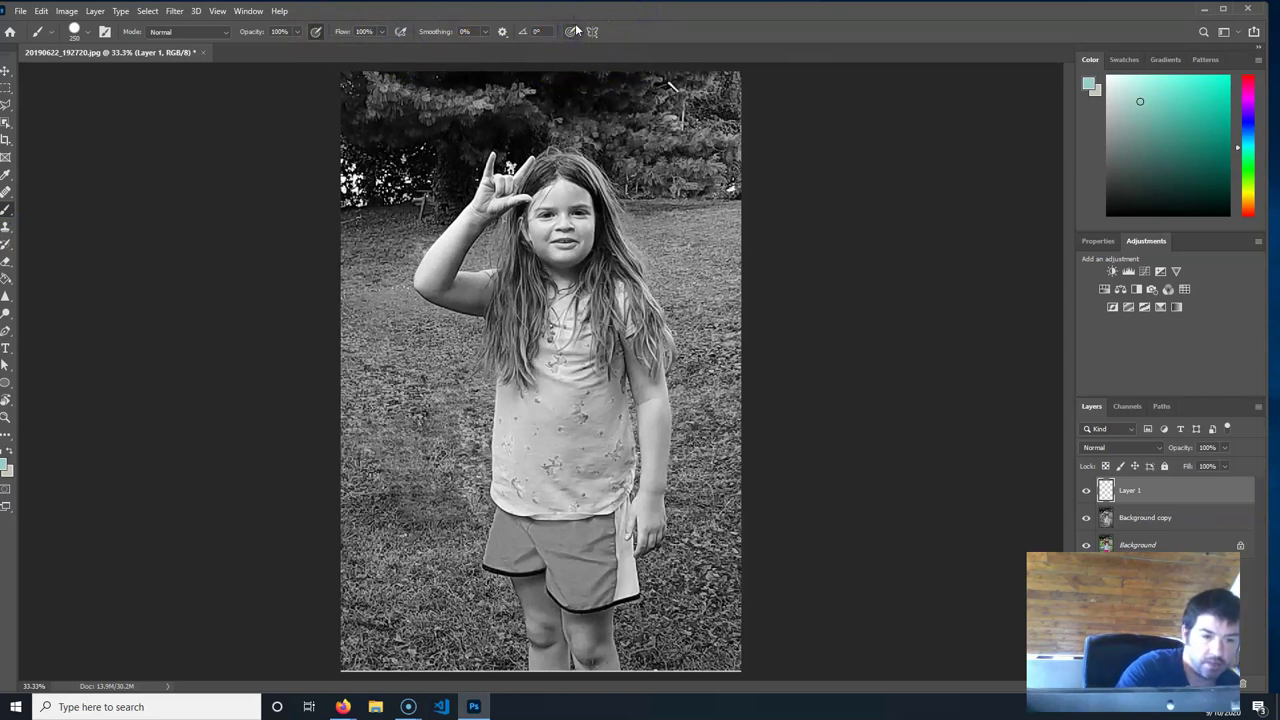
{"action": "left_click", "coordinate": [92, 26]}
{"action": "left_click", "coordinate": [106, 211]}
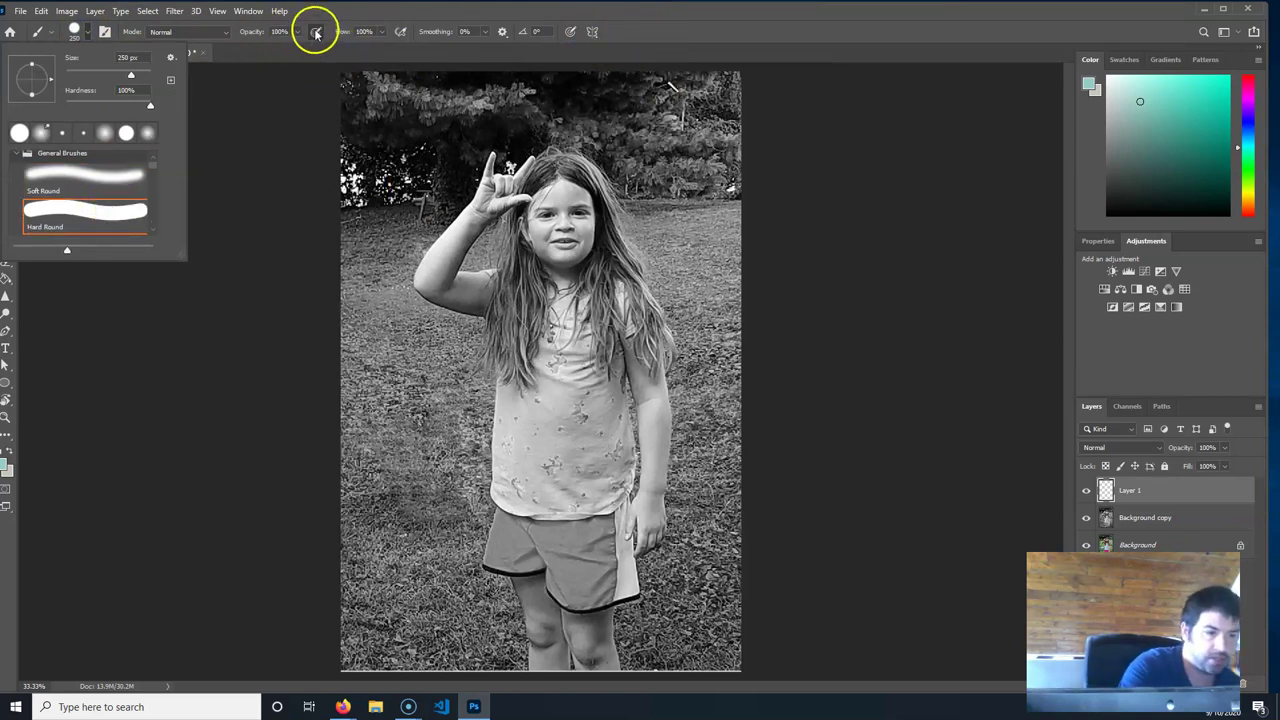
{"action": "left_click", "coordinate": [319, 88]}
{"action": "left_click", "coordinate": [315, 31]}
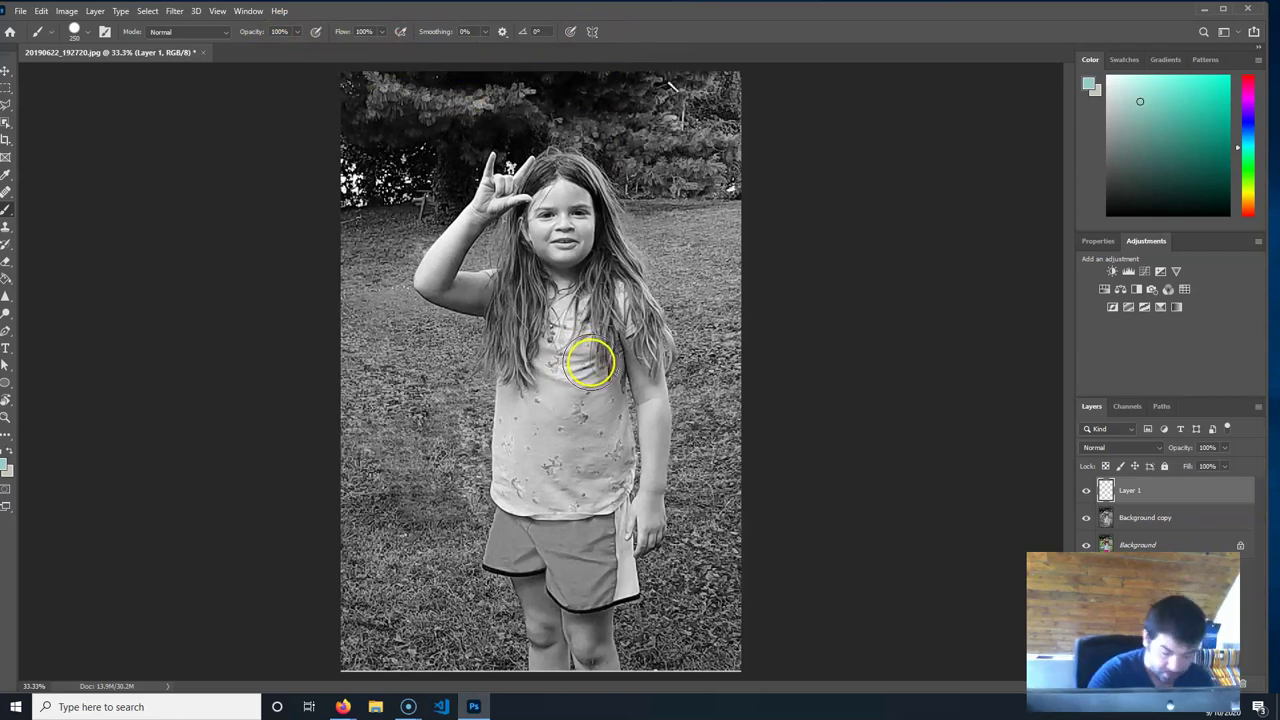
Paint teal along the inside edges of the girl's shirt with a size 90 brush, covering the sides, hem and neckline.
{"action": "left_click", "coordinate": [613, 349]}
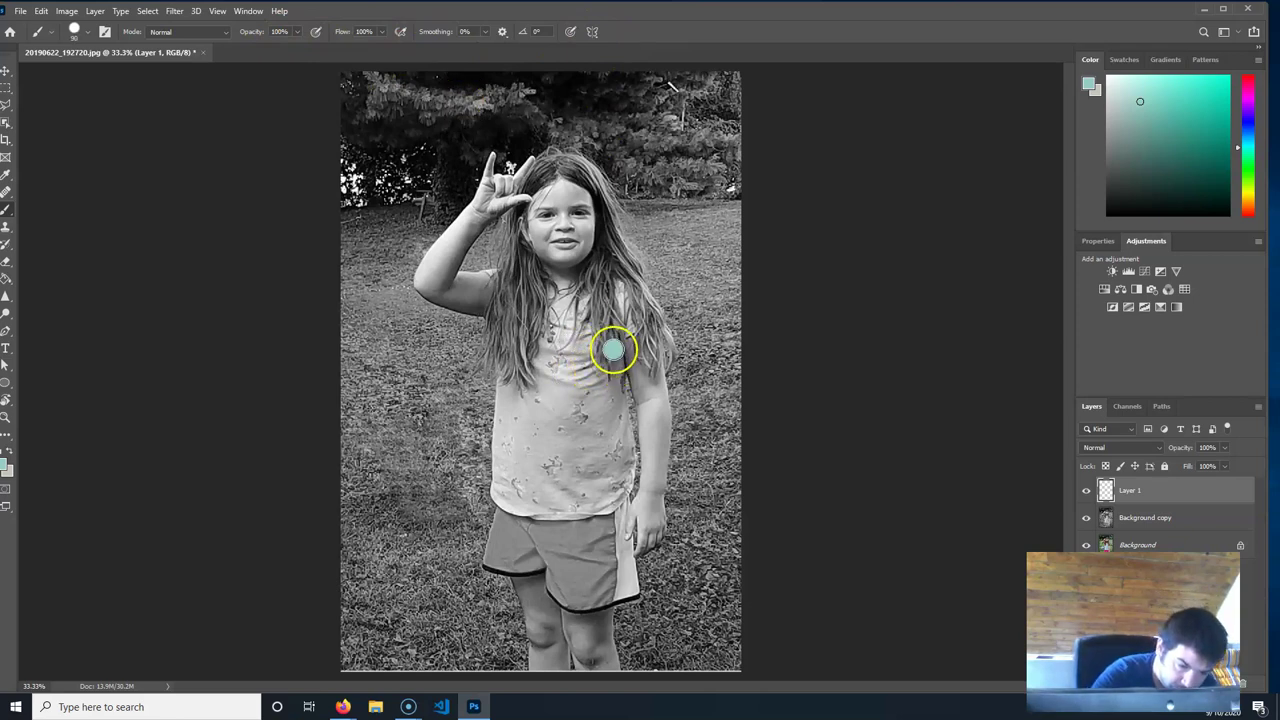
{"action": "left_click_drag", "start_coordinate": [613, 349], "coordinate": [625, 460]}
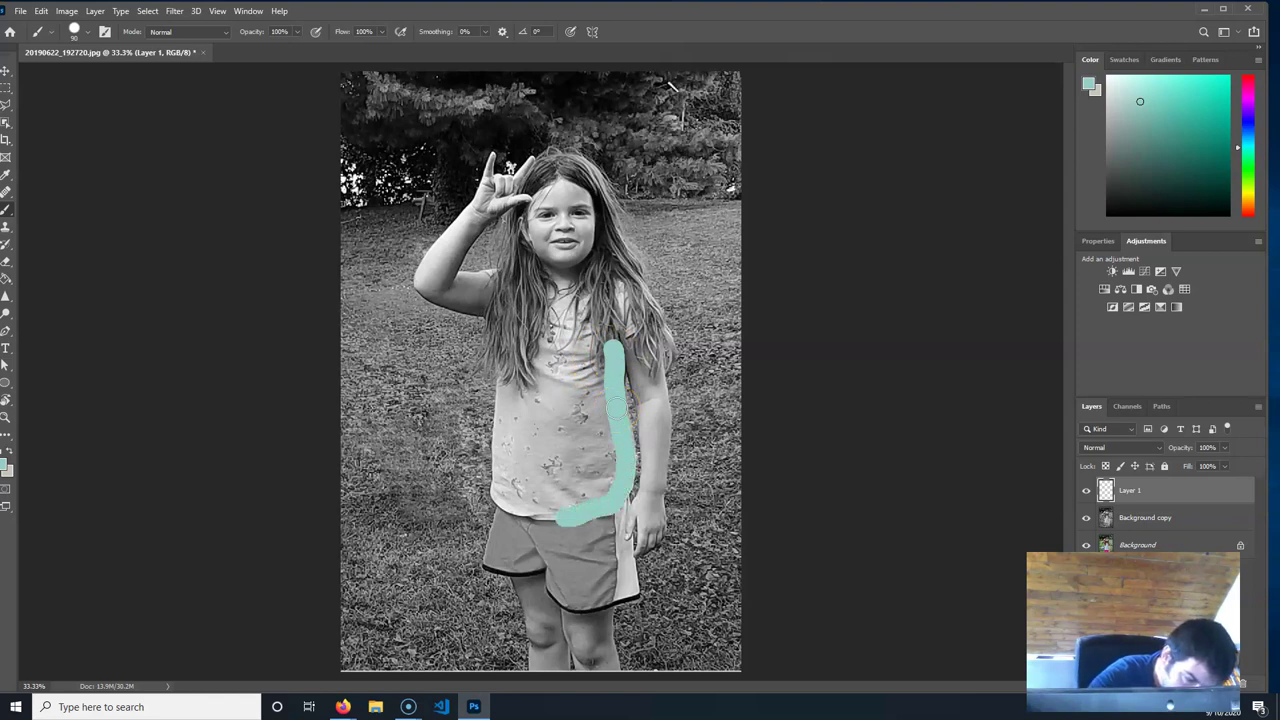
{"action": "left_click_drag", "start_coordinate": [502, 466], "coordinate": [503, 432]}
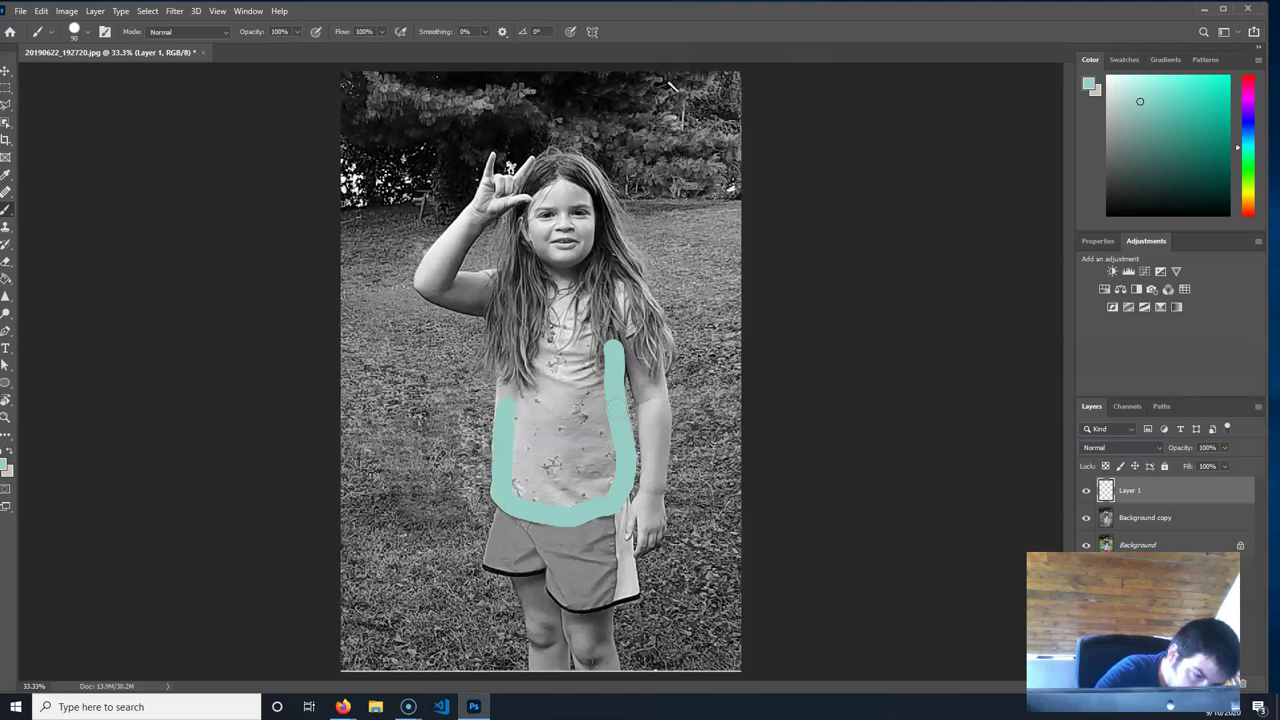
{"action": "mouse_move", "coordinate": [517, 368]}
{"action": "left_mouse_down"}
{"action": "mouse_move", "coordinate": [540, 318]}
{"action": "mouse_move", "coordinate": [512, 366]}
{"action": "left_mouse_up"}
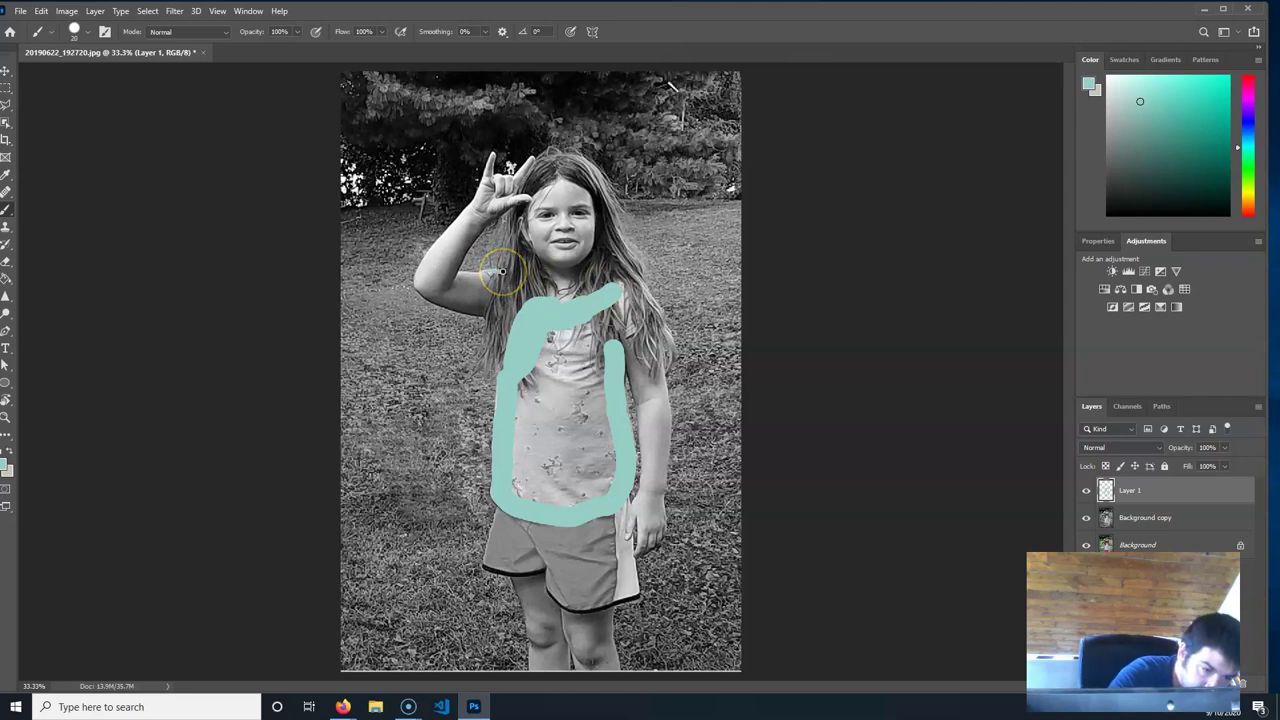
Paint both shirt sleeves teal, using a much smaller brush for the sleeve on the raised arm.
{"action": "key", "text": "bracketleft"}
{"action": "key", "text": "bracketleft"}
{"action": "left_click", "coordinate": [488, 272]}
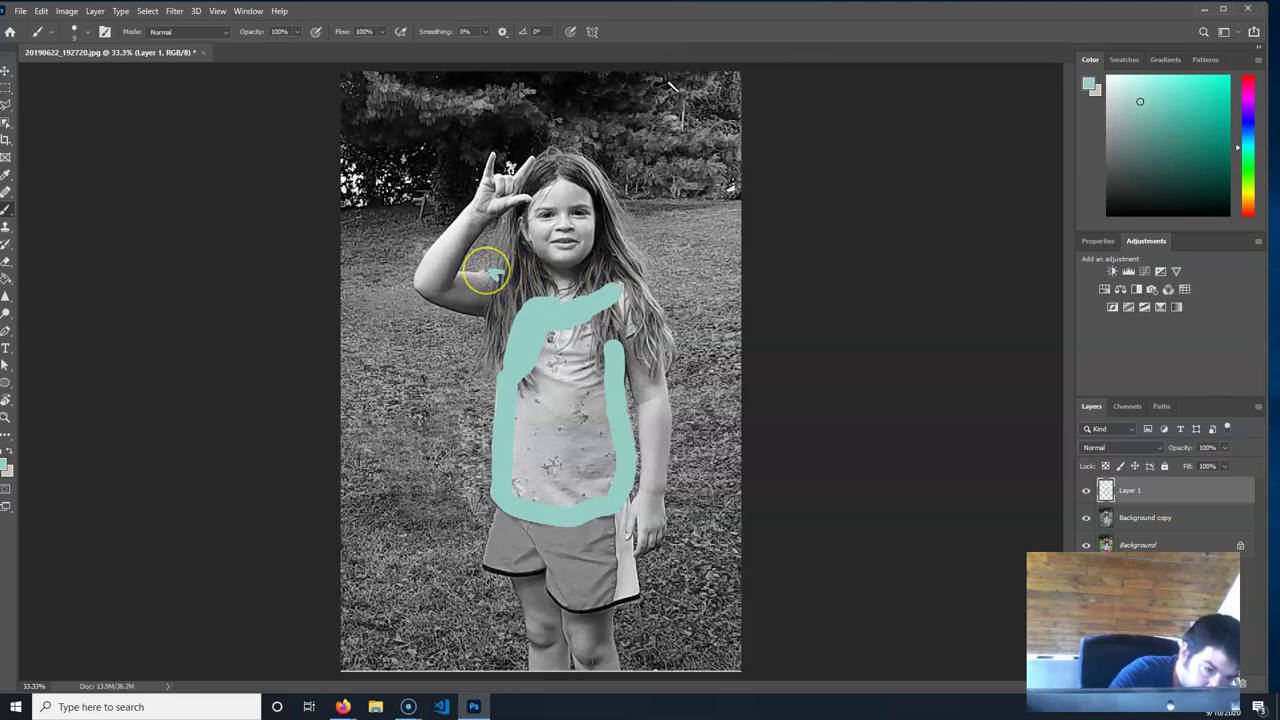
{"action": "mouse_move", "coordinate": [497, 277]}
{"action": "left_mouse_down"}
{"action": "mouse_move", "coordinate": [571, 300]}
{"action": "mouse_move", "coordinate": [618, 288]}
{"action": "left_mouse_up"}
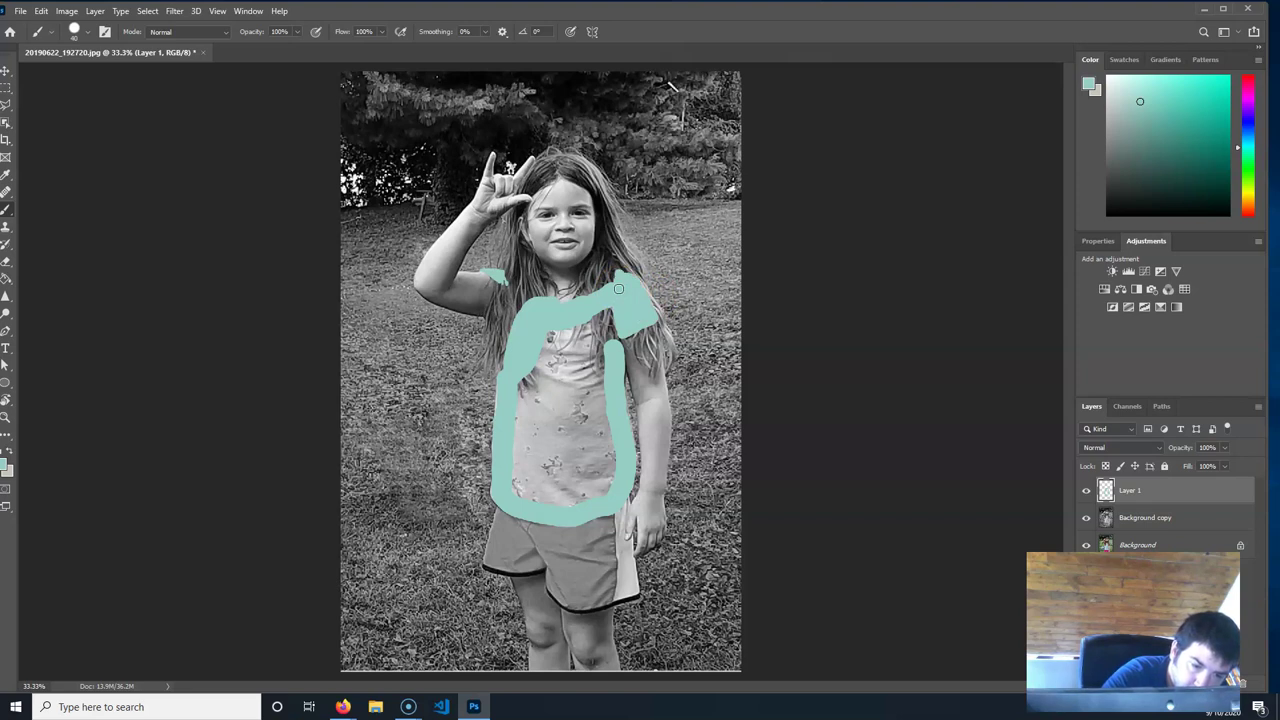
Fill the rest of the shirt's body with solid teal using a size 60 brush, covering all gaps inside the outline.
{"action": "mouse_move", "coordinate": [605, 330]}
{"action": "left_mouse_down"}
{"action": "mouse_move", "coordinate": [598, 370]}
{"action": "mouse_move", "coordinate": [571, 357]}
{"action": "mouse_move", "coordinate": [589, 323]}
{"action": "mouse_move", "coordinate": [600, 450]}
{"action": "mouse_move", "coordinate": [580, 495]}
{"action": "left_mouse_up"}
{"action": "mouse_move", "coordinate": [516, 470]}
{"action": "left_mouse_down"}
{"action": "mouse_move", "coordinate": [525, 370]}
{"action": "mouse_move", "coordinate": [555, 350]}
{"action": "mouse_move", "coordinate": [575, 455]}
{"action": "left_mouse_up"}
{"action": "left_click_drag", "start_coordinate": [528, 384], "coordinate": [504, 357]}
{"action": "left_click", "coordinate": [551, 321]}
{"action": "left_click", "coordinate": [502, 424]}
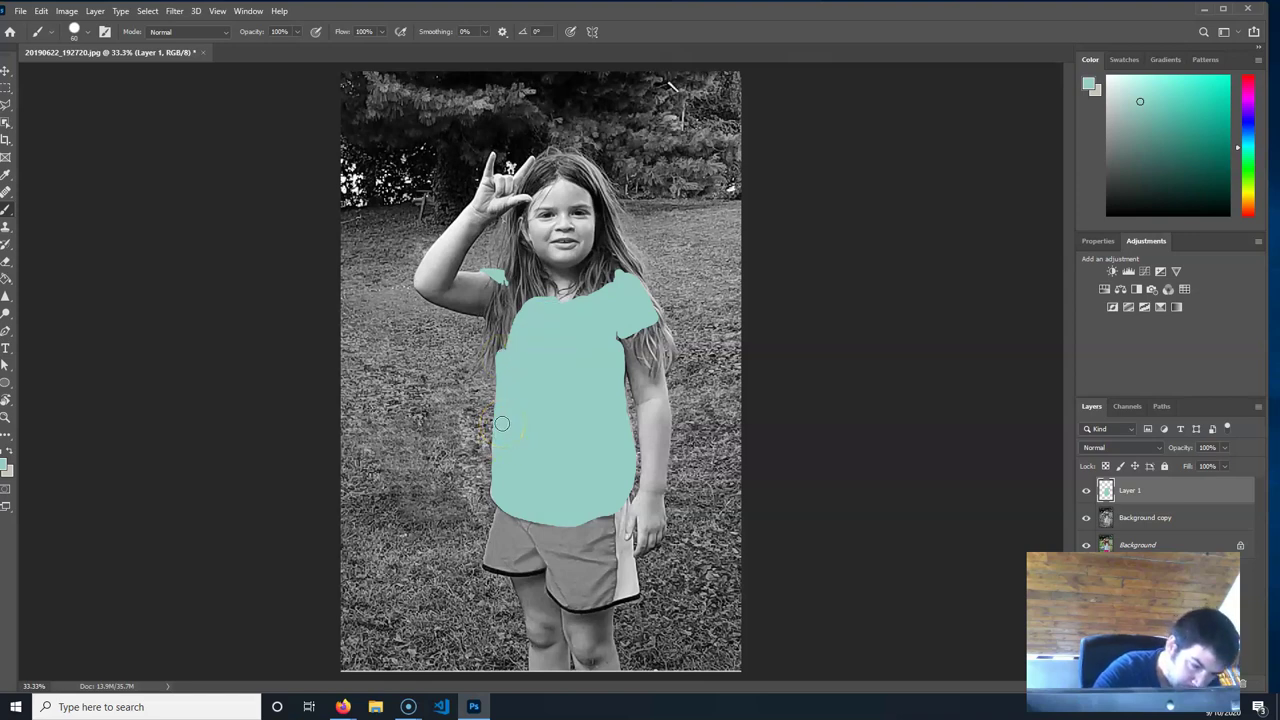
{"action": "left_click_drag", "start_coordinate": [502, 424], "coordinate": [537, 383]}
{"action": "left_click", "coordinate": [611, 367]}
{"action": "left_click_drag", "start_coordinate": [611, 367], "coordinate": [615, 369]}
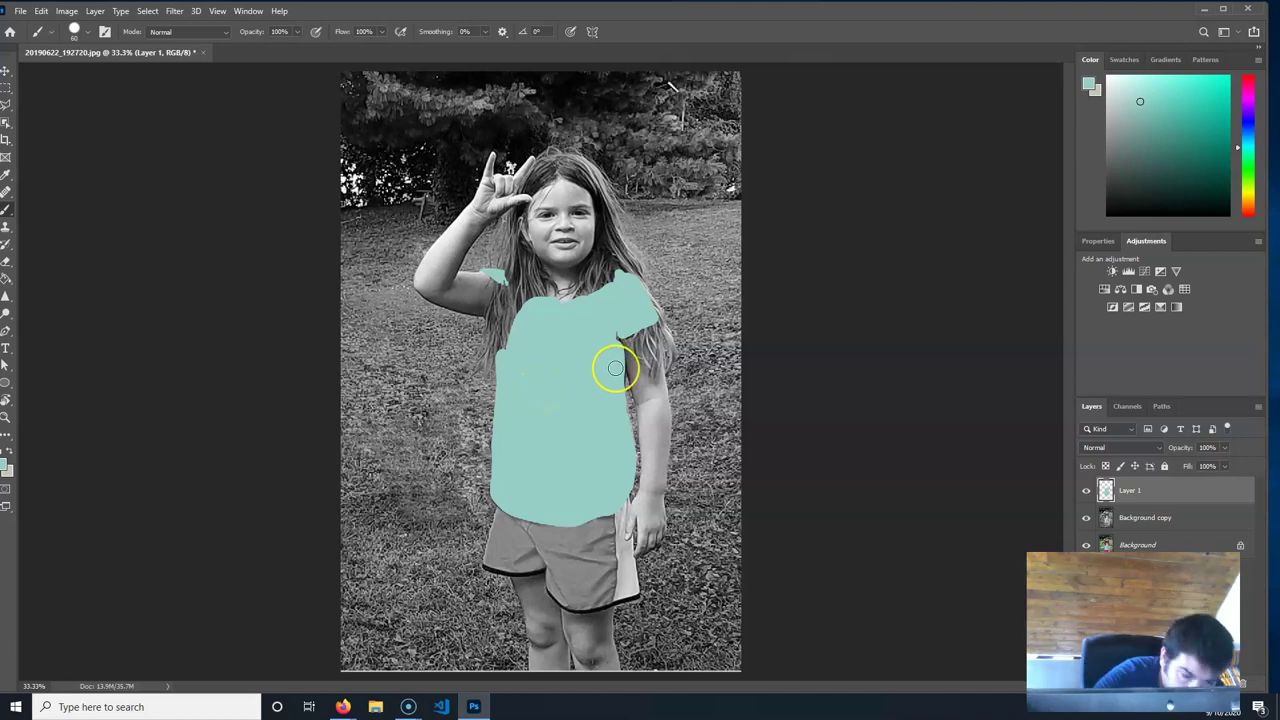
{"action": "left_click", "coordinate": [620, 417]}
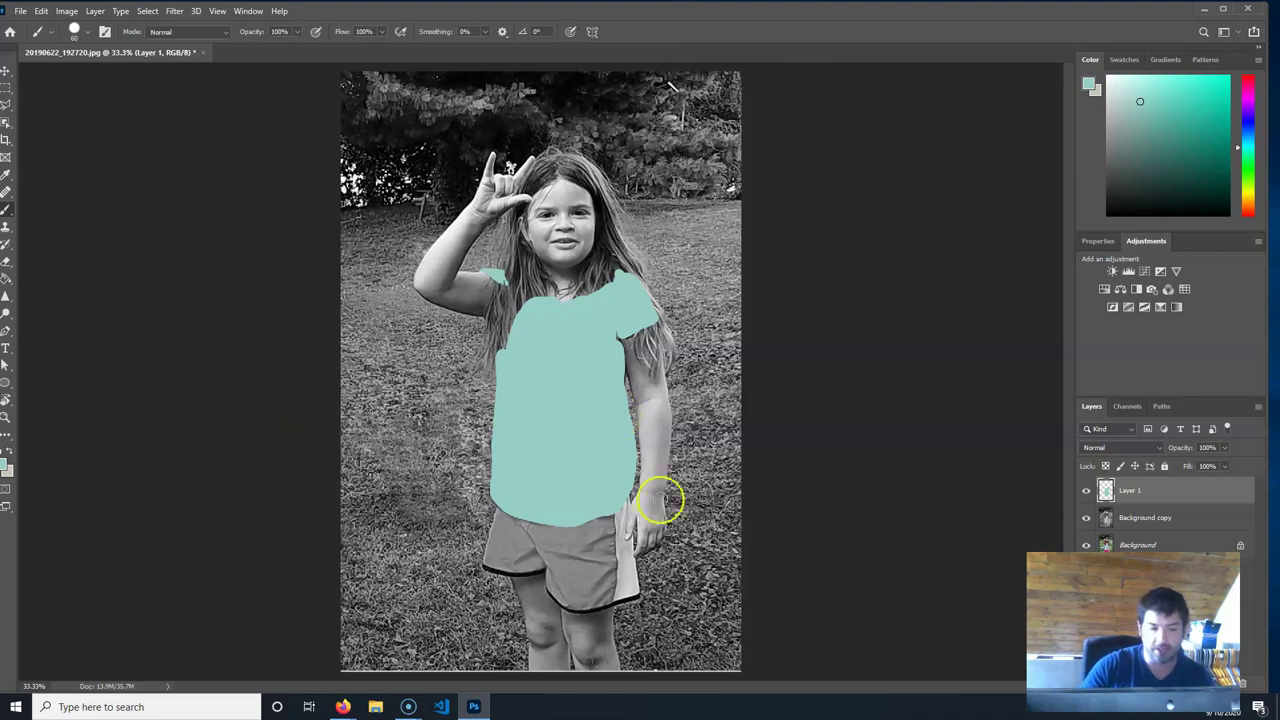
Set the blend mode of the teal shirt layer to Color.
{"action": "left_click", "coordinate": [1140, 445]}
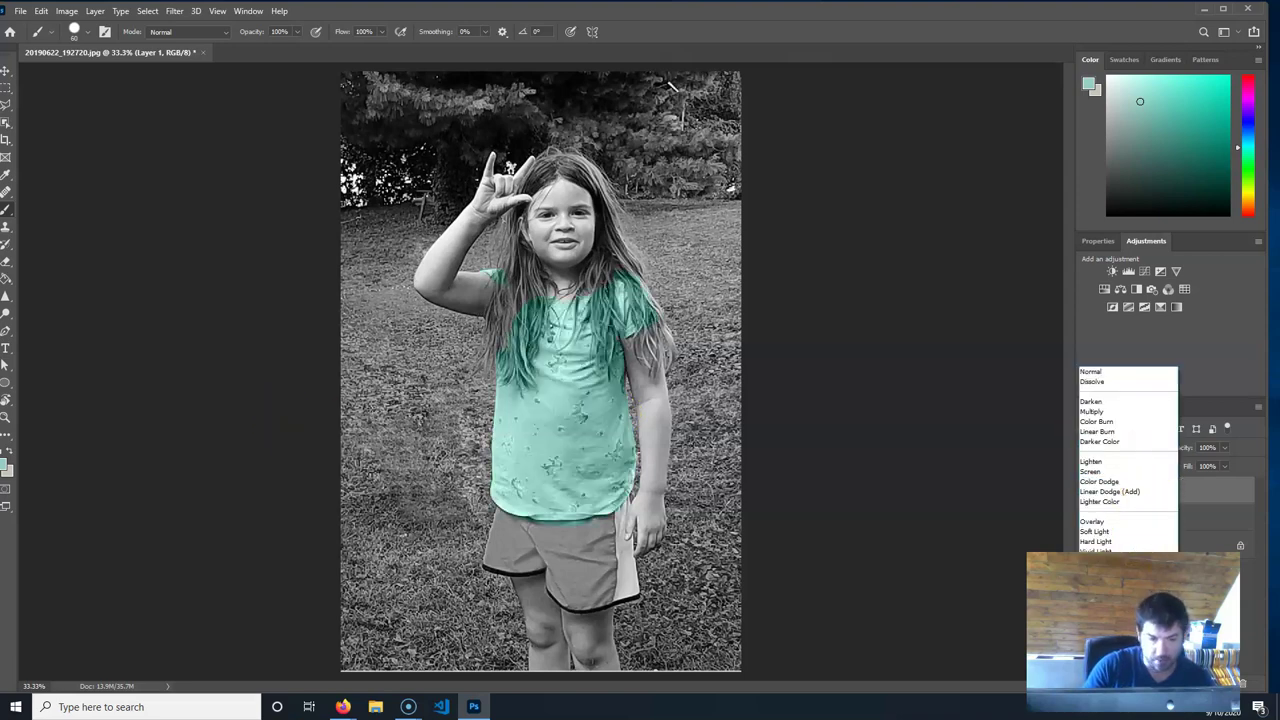
{"action": "left_click", "coordinate": [1100, 671]}
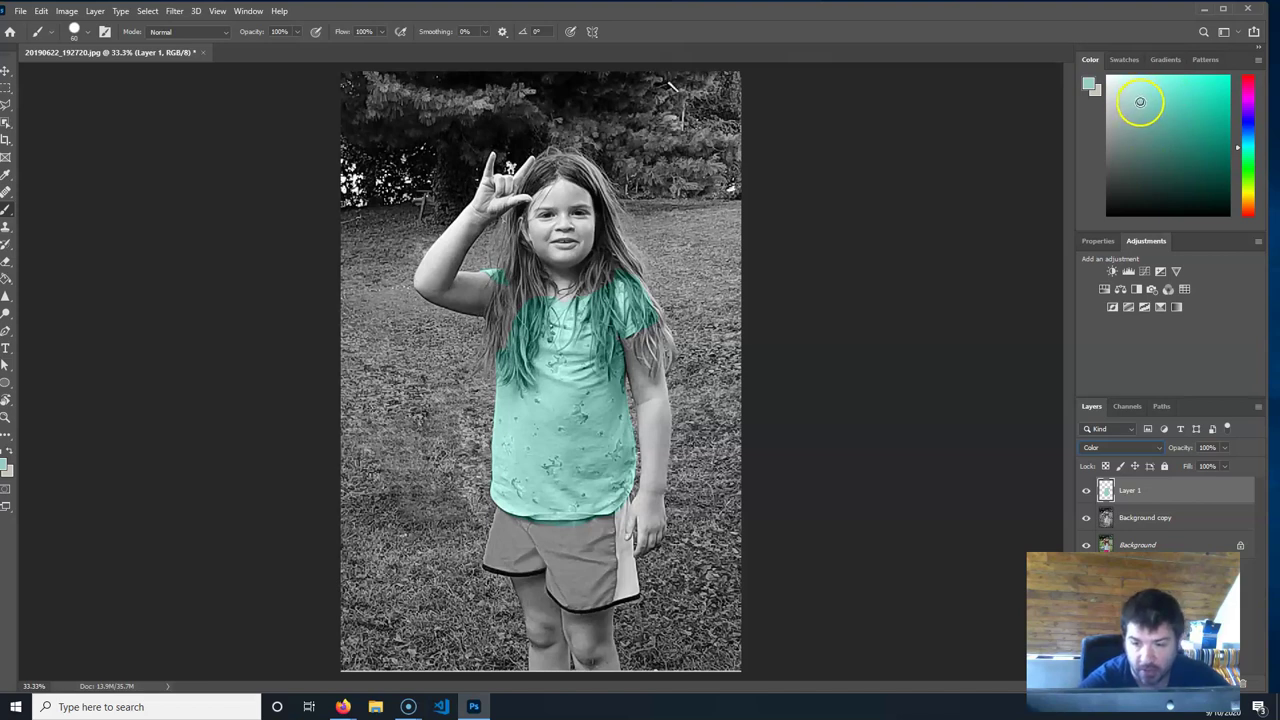
Try black, white and a darker muted teal as the foreground colour.
{"action": "left_click_drag", "start_coordinate": [1115, 195], "coordinate": [1106, 229]}
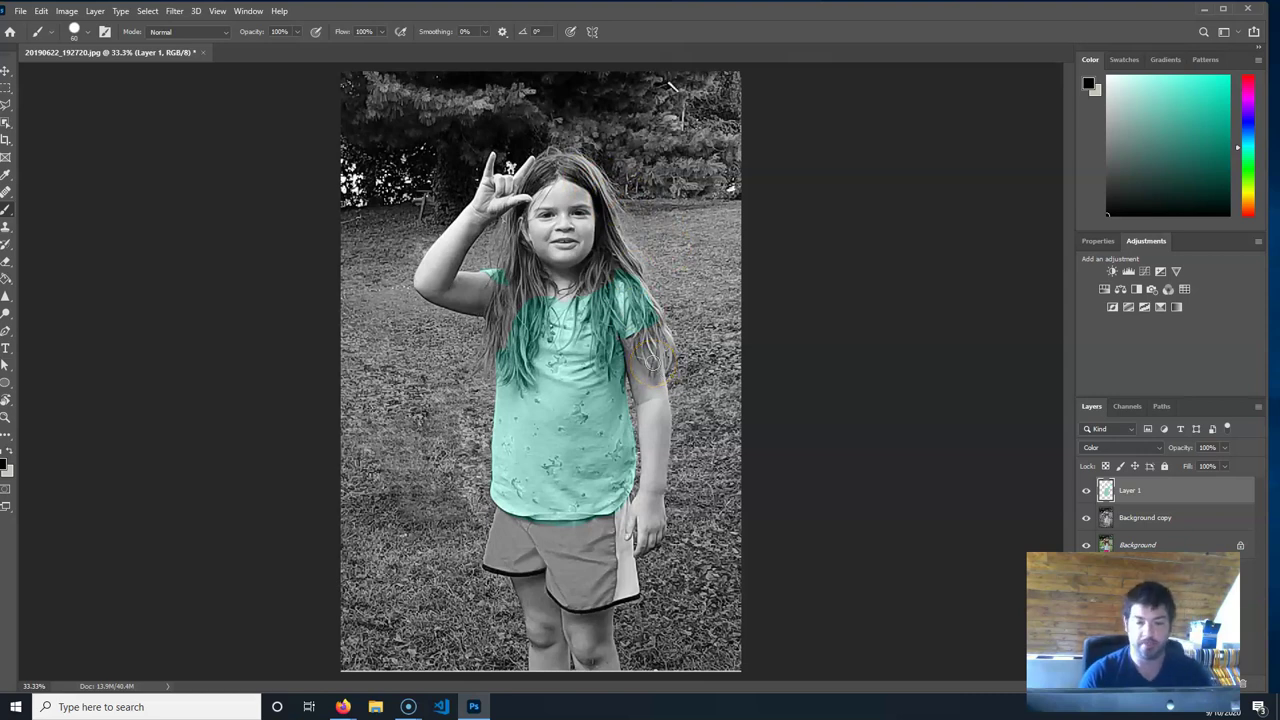
{"action": "key", "text": "x"}
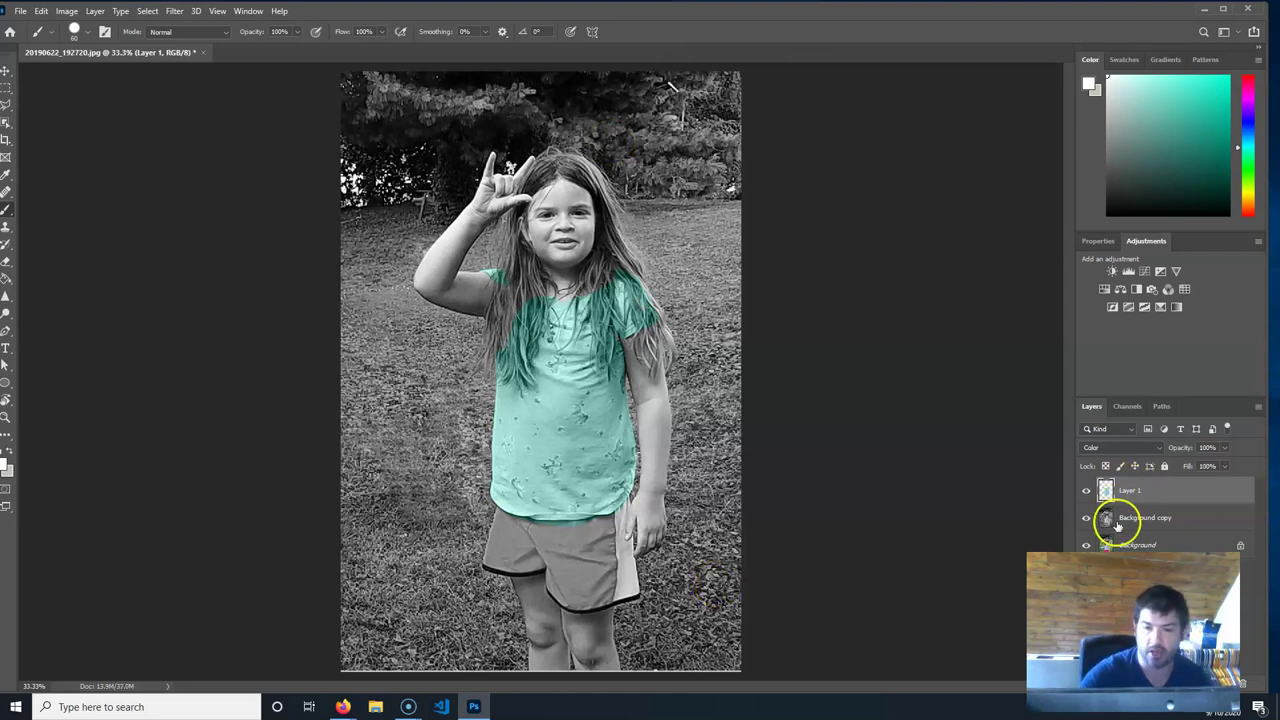
{"action": "left_click", "coordinate": [1148, 145]}
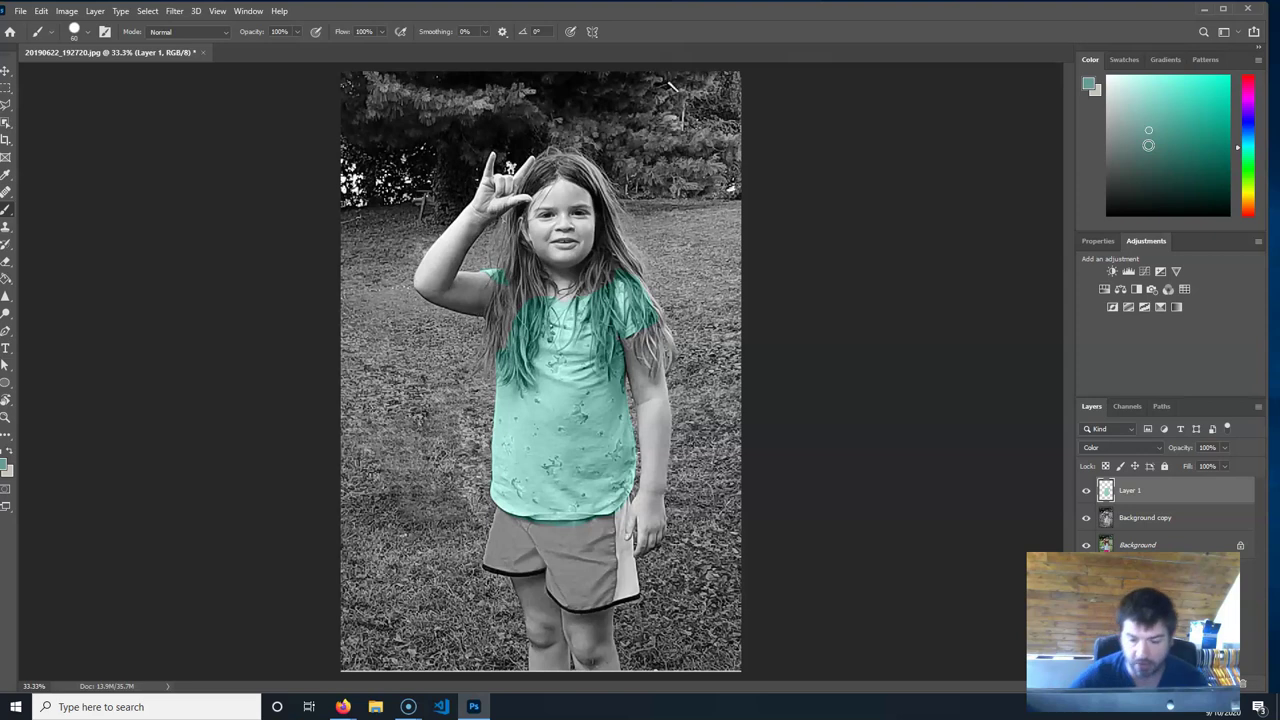
Add another empty layer above the teal shirt layer and choose a bright pink foreground colour.
{"action": "left_click", "coordinate": [1240, 683]}
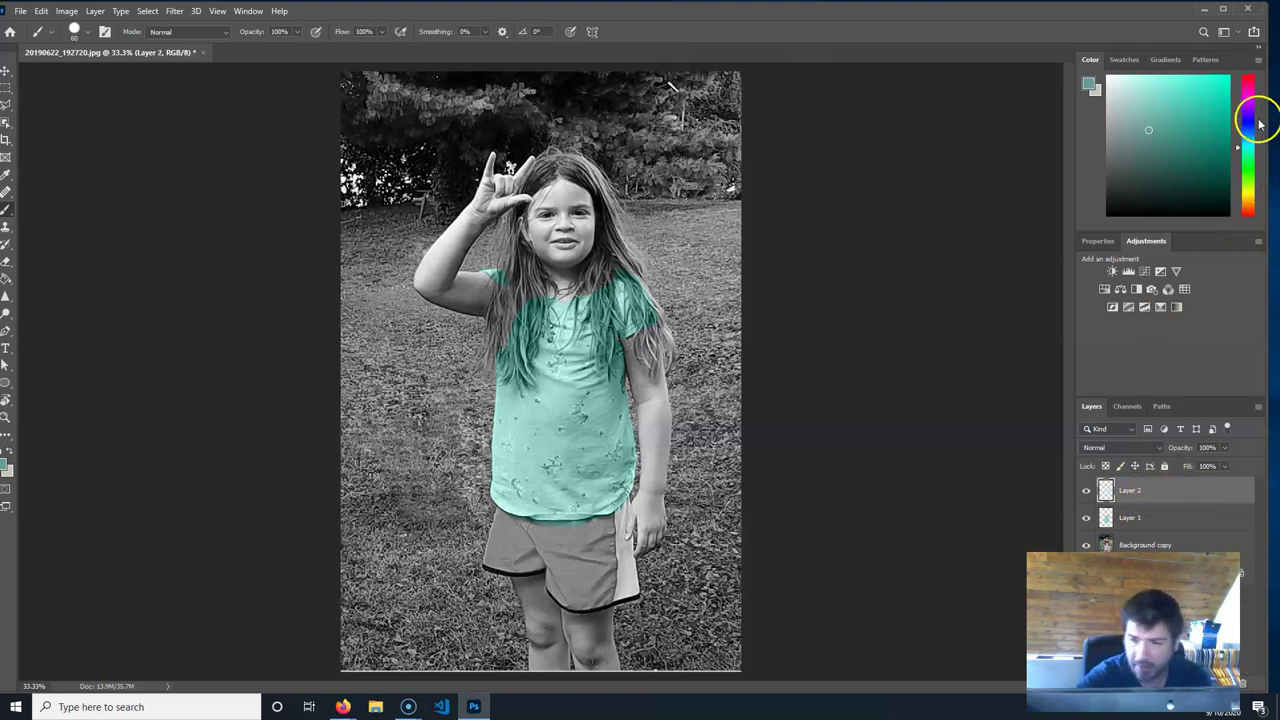
{"action": "left_click", "coordinate": [1248, 96]}
{"action": "left_click", "coordinate": [1159, 92]}
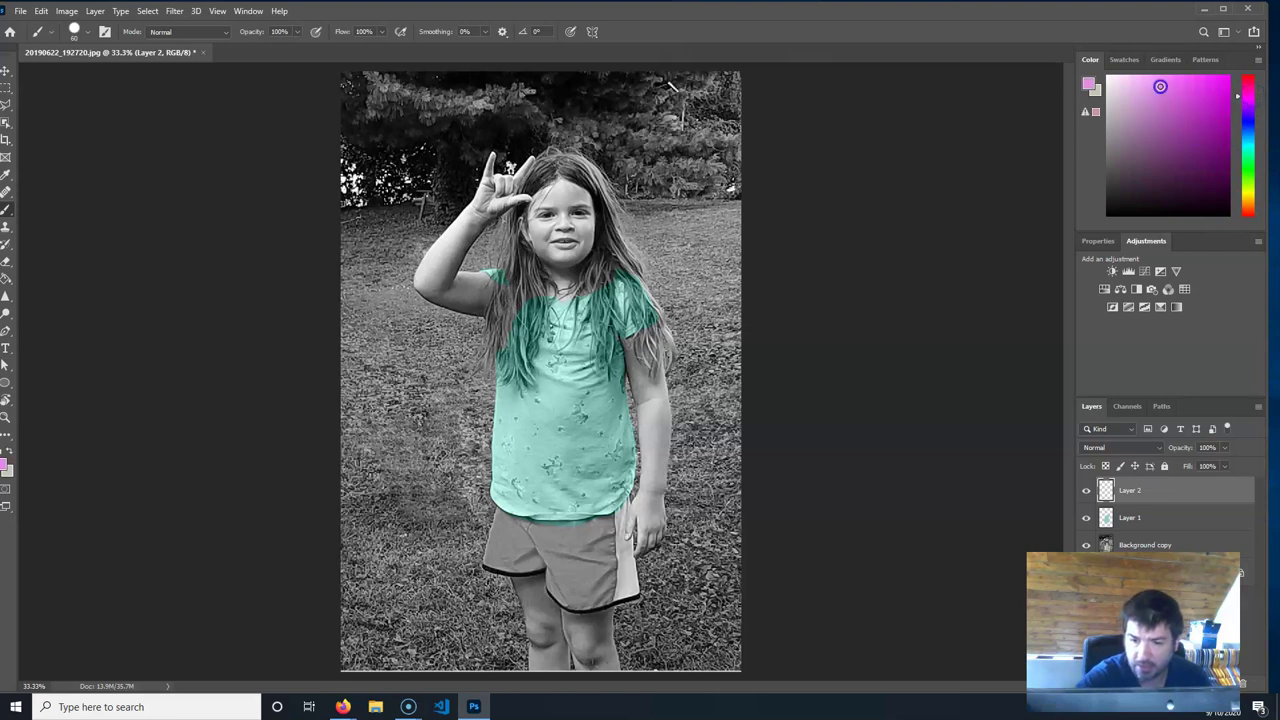
{"action": "left_click", "coordinate": [1162, 109]}
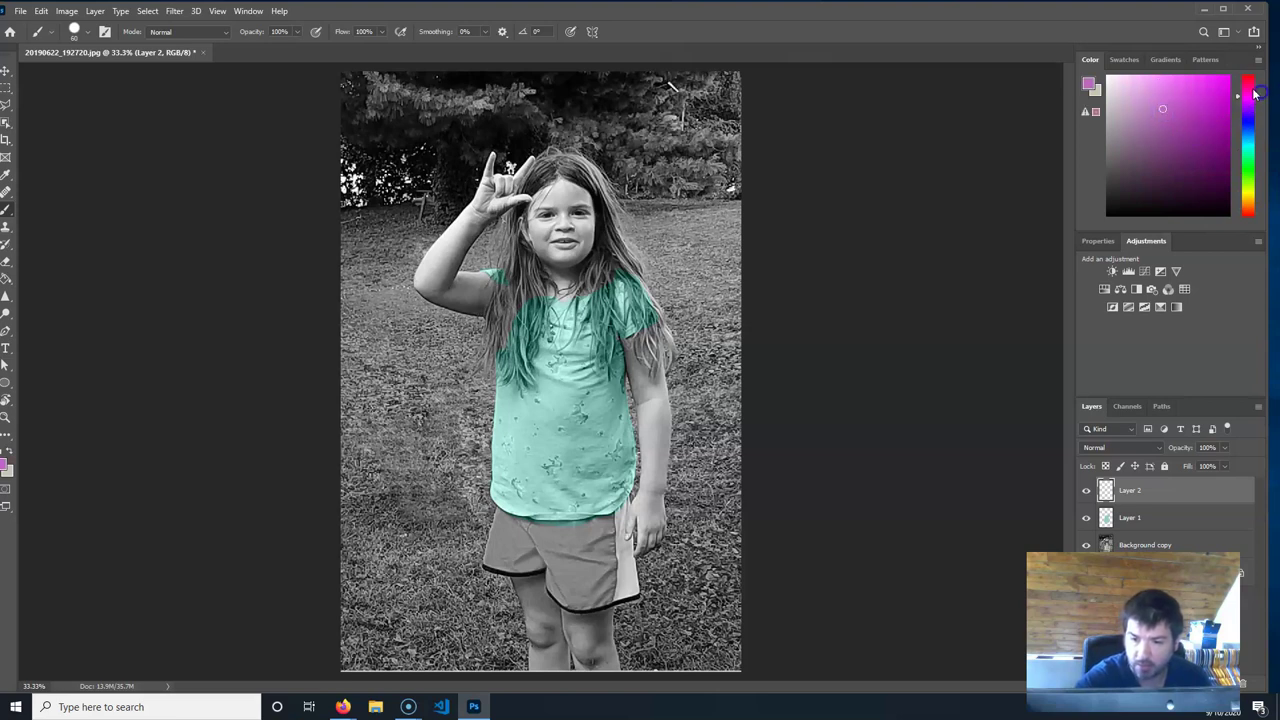
{"action": "left_click", "coordinate": [1173, 90]}
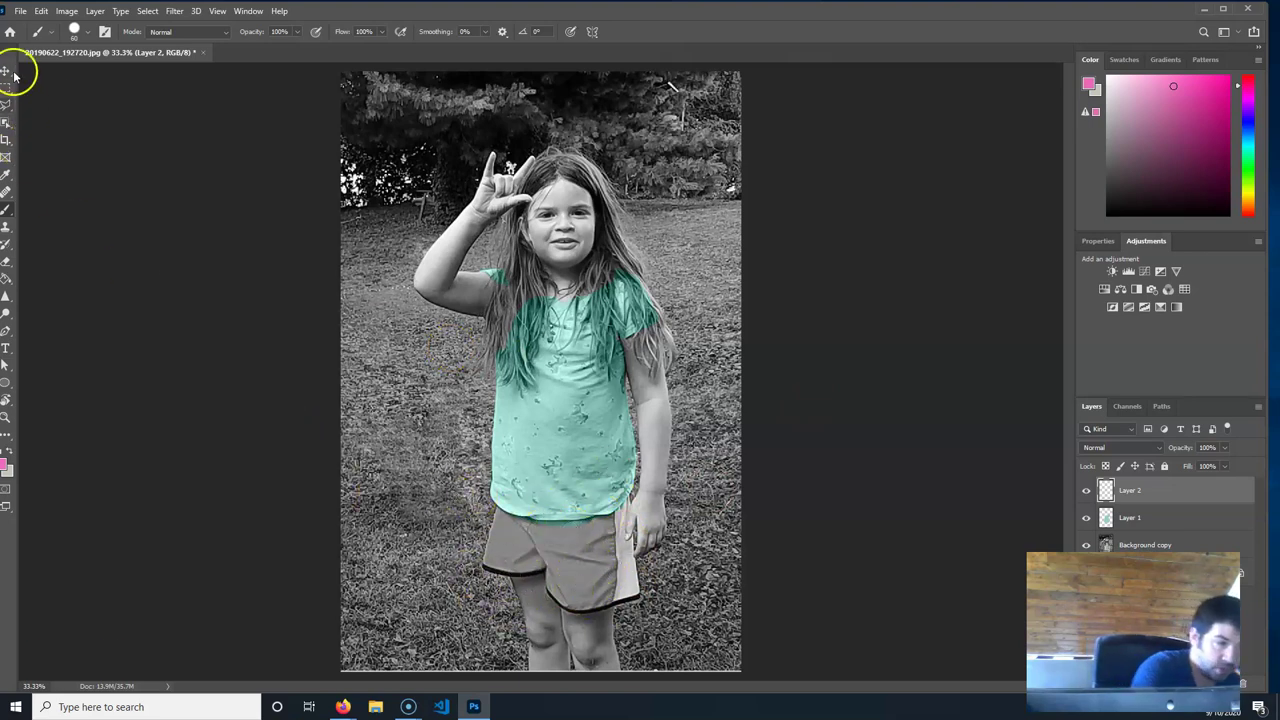
Outline the main panel of the shorts with the Magnetic Lasso, leaving out the light side stripe.
{"action": "mouse_move", "coordinate": [7, 104]}
{"action": "left_mouse_down"}
{"action": "mouse_move", "coordinate": [54, 100]}
{"action": "mouse_move", "coordinate": [72, 131]}
{"action": "left_mouse_up"}
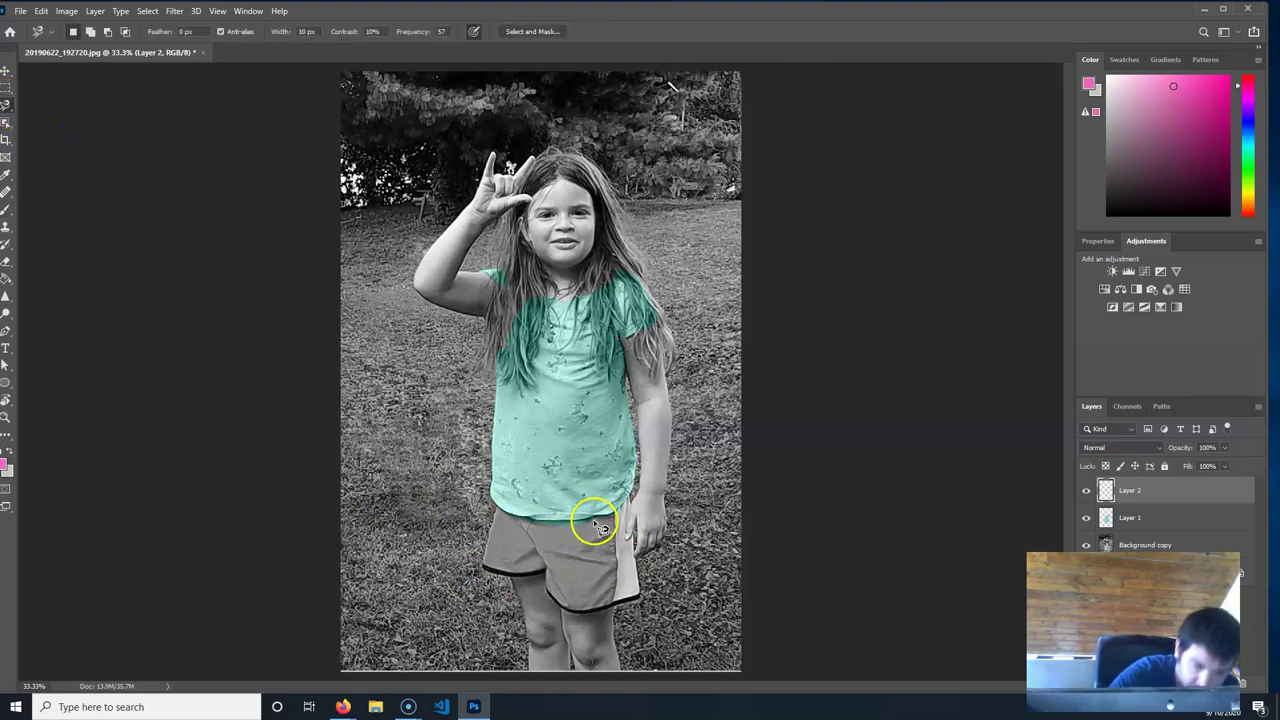
{"action": "left_click", "coordinate": [601, 519]}
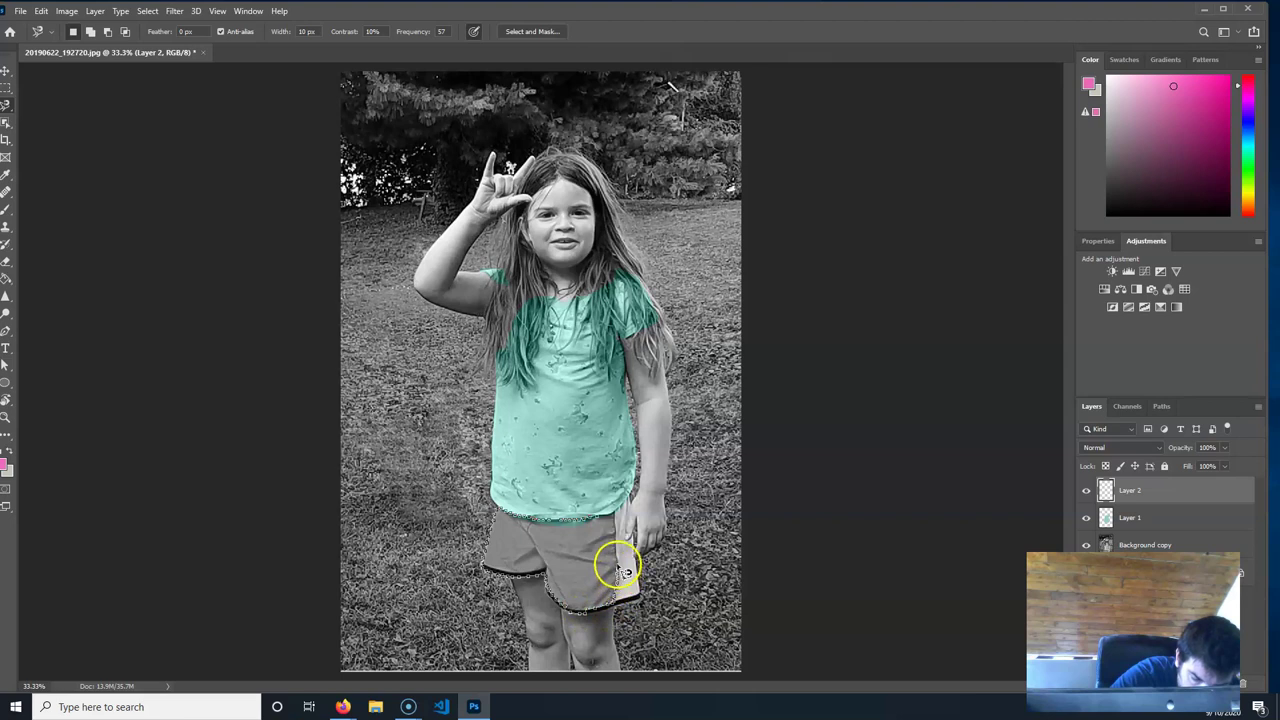
{"action": "left_click", "coordinate": [608, 524]}
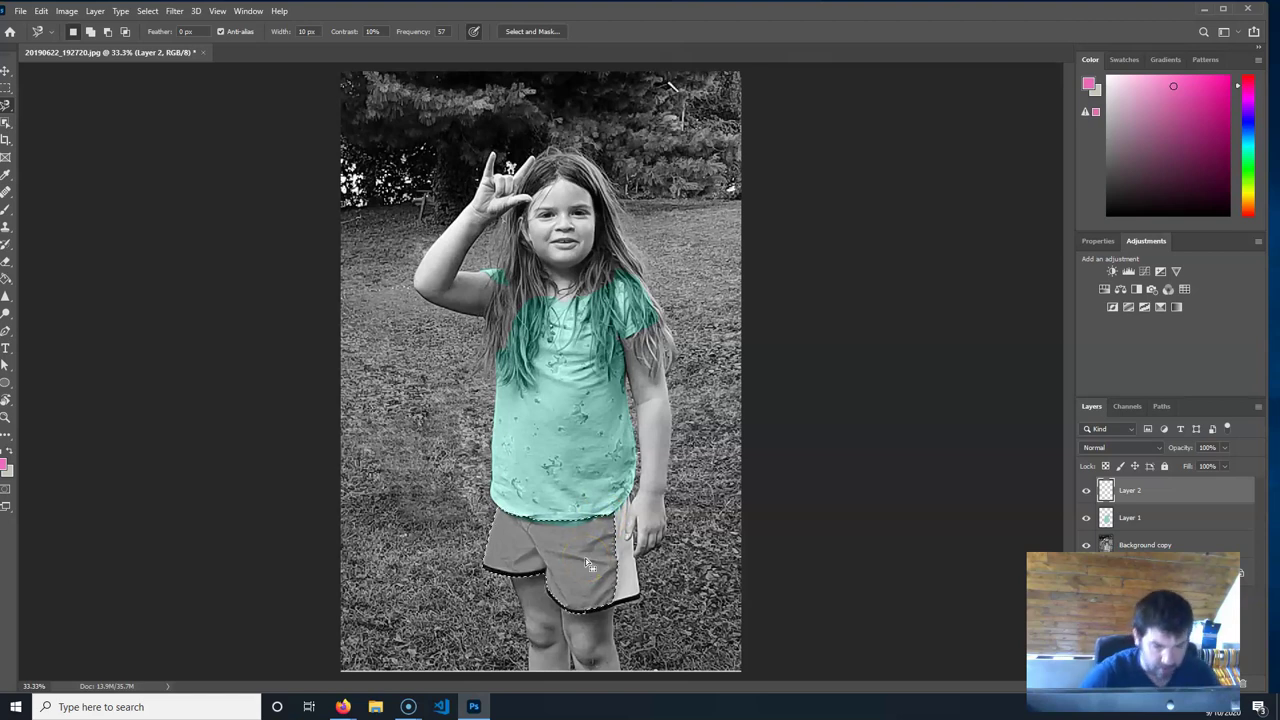
Fill the shorts selection with bright pink, set that layer's blend mode to Color and deselect.
{"action": "left_click", "coordinate": [6, 260]}
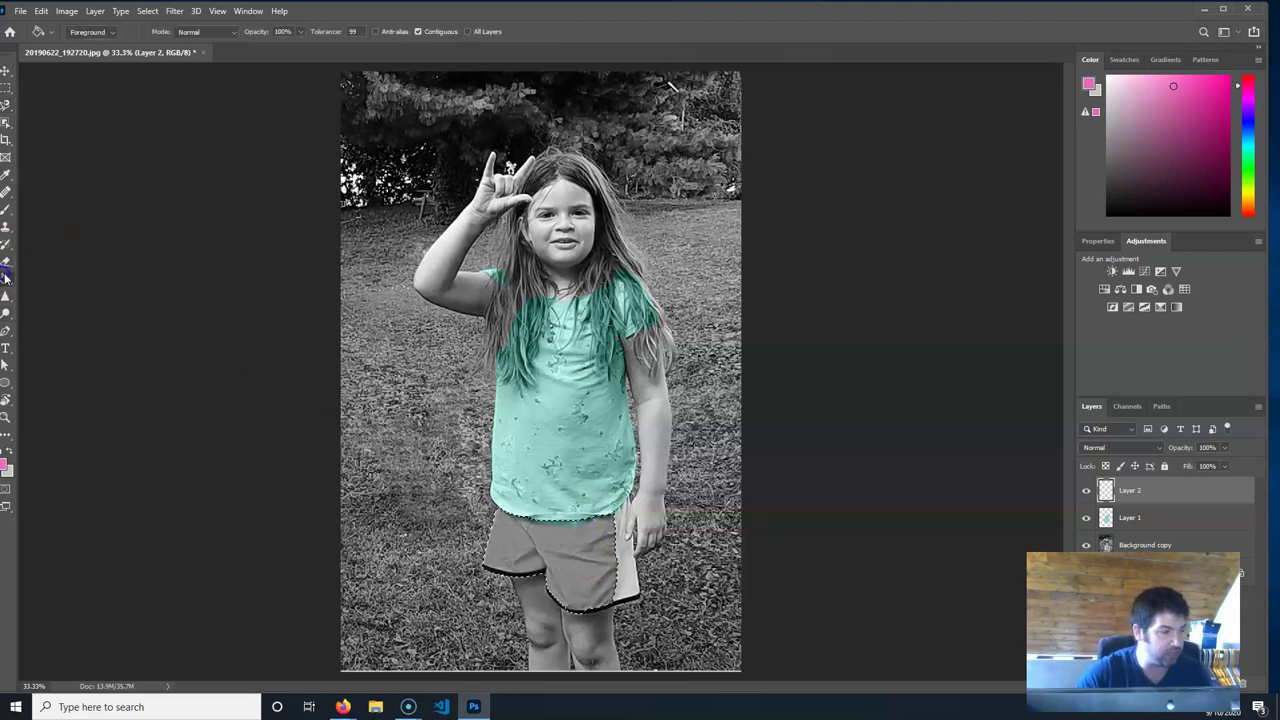
{"action": "left_click", "coordinate": [580, 537]}
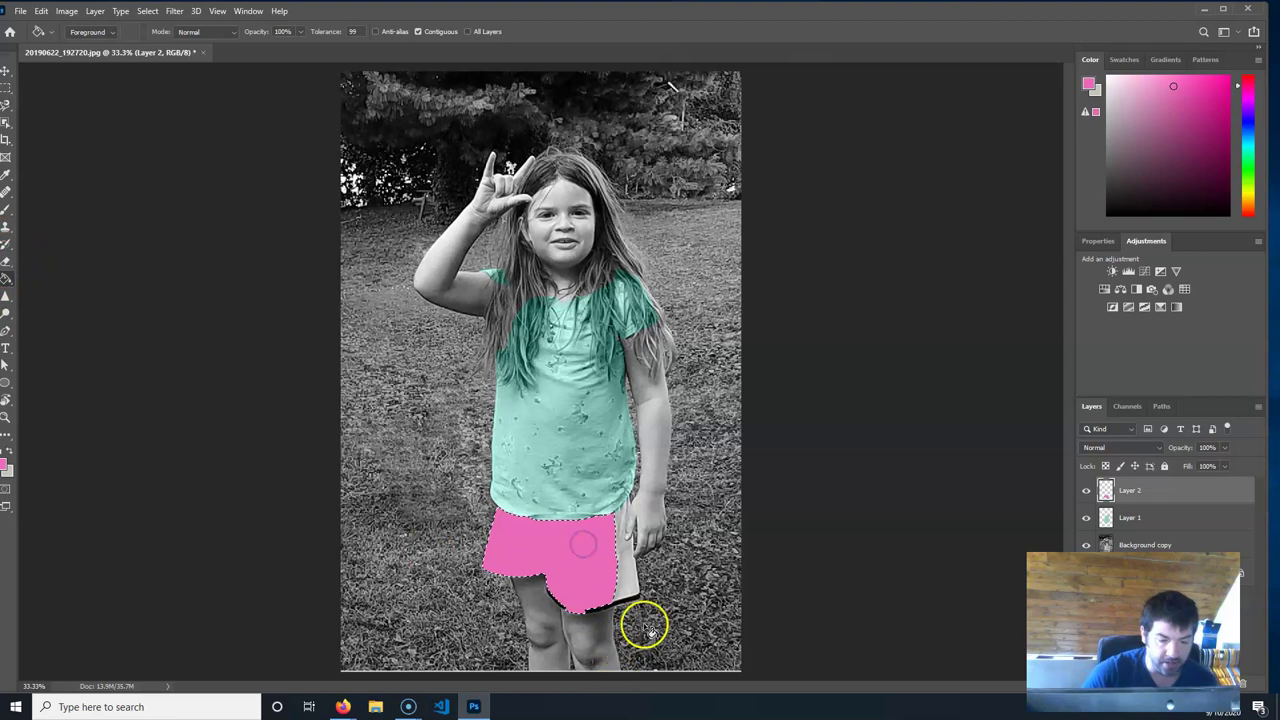
{"action": "left_click", "coordinate": [1123, 448]}
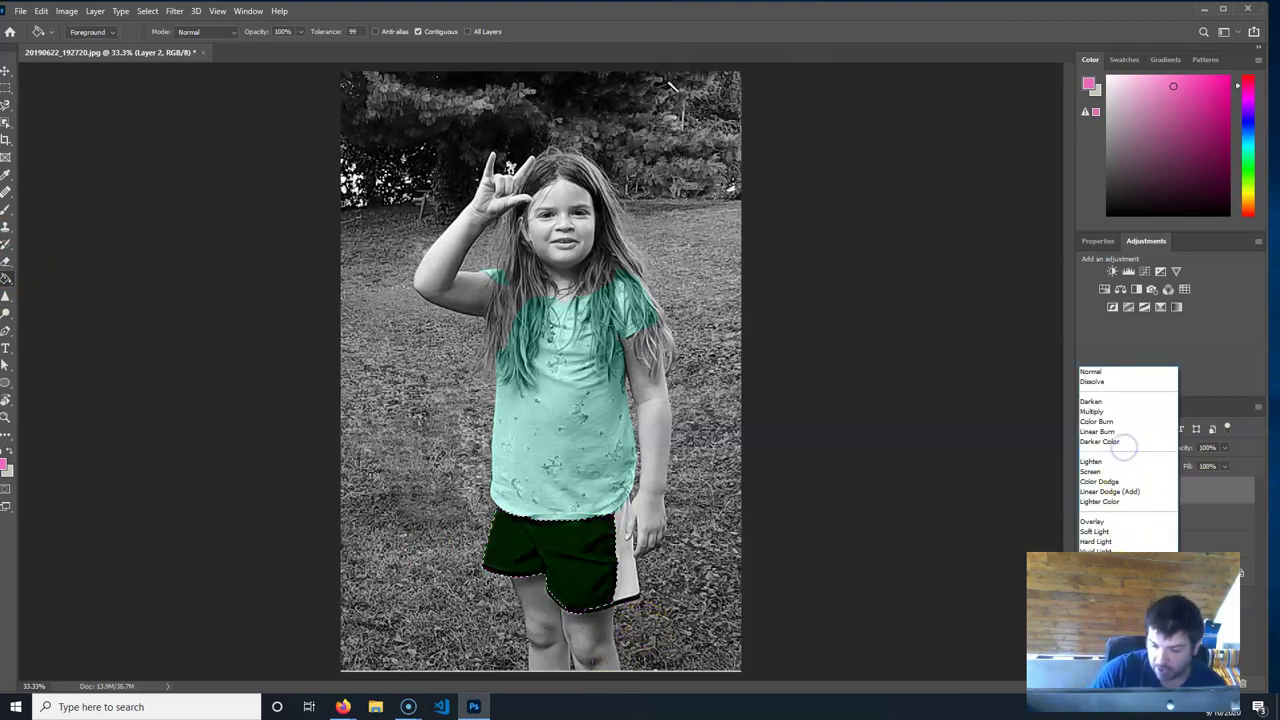
{"action": "left_click", "coordinate": [1094, 671]}
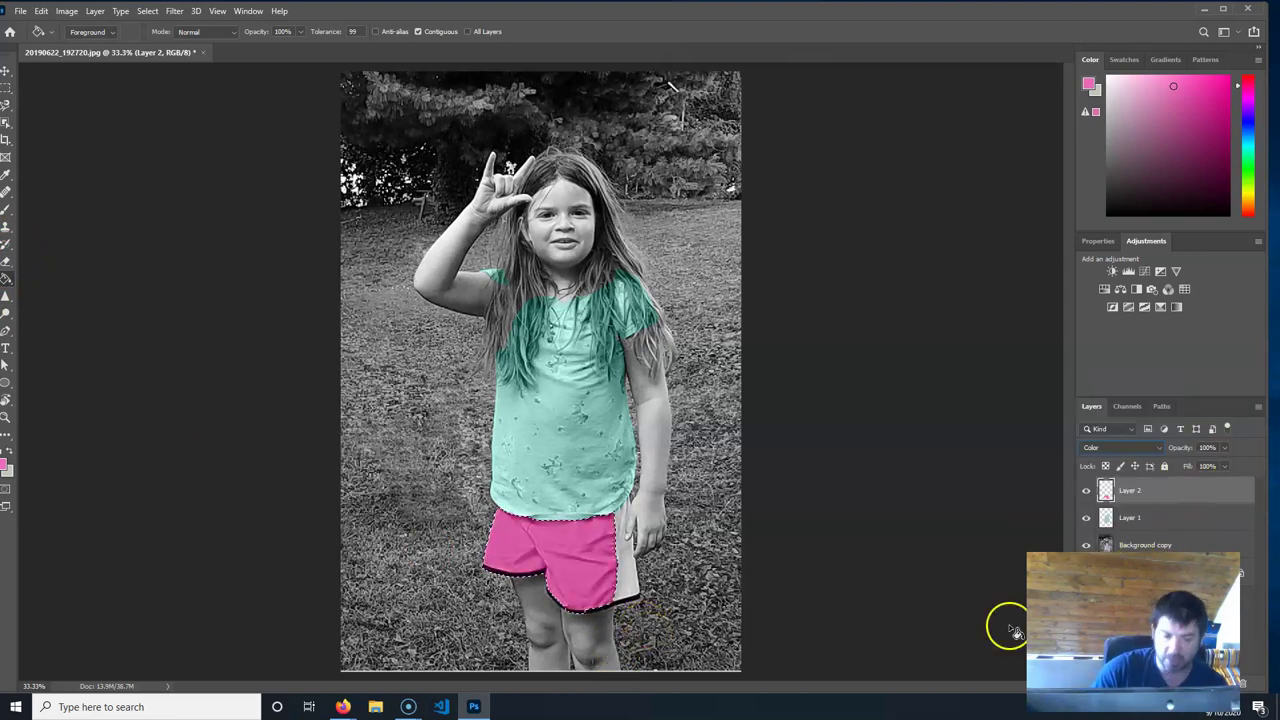
{"action": "key", "text": "ctrl+d"}
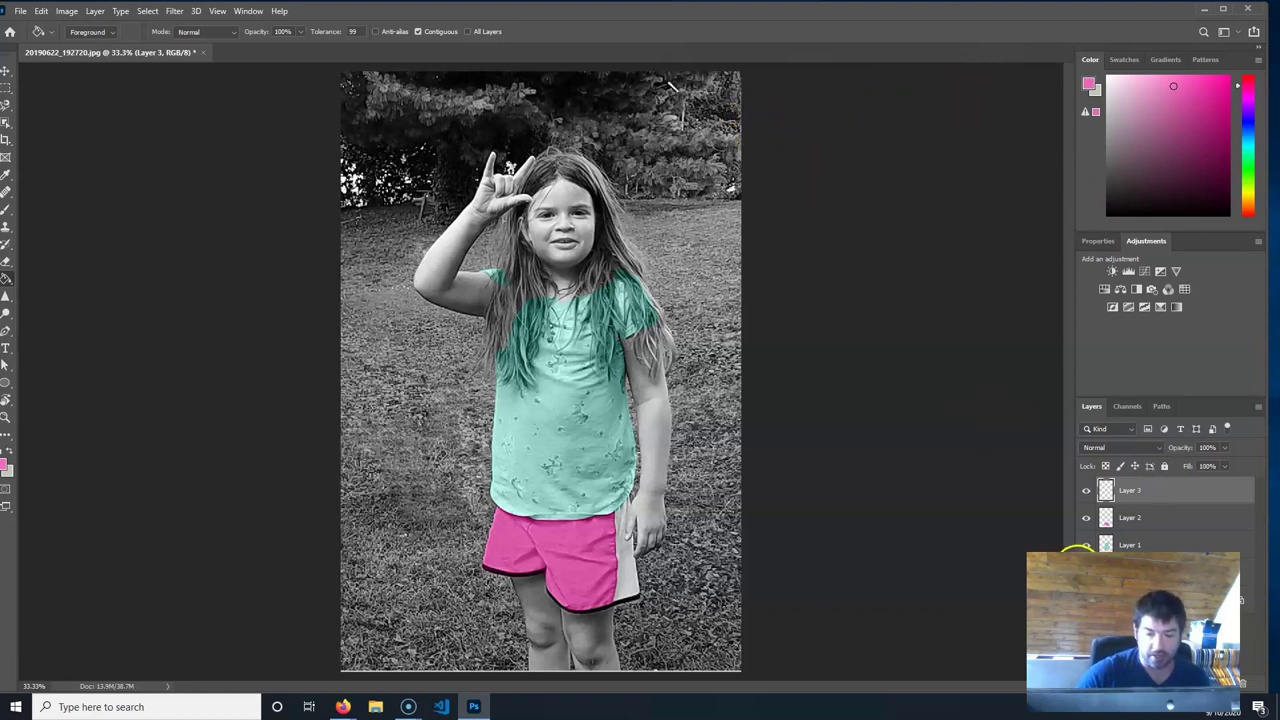
Hide every layer above the original colour Background and select the Background layer.
{"action": "left_click", "coordinate": [1086, 546]}
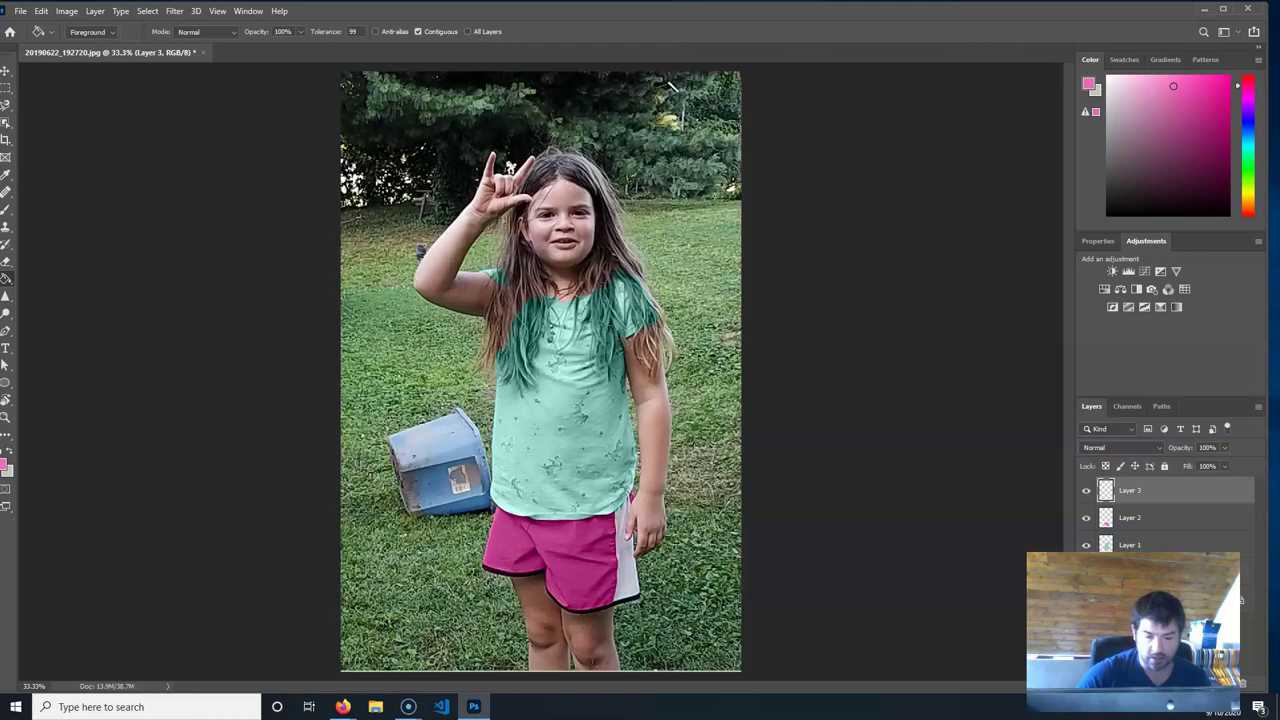
{"action": "left_click", "coordinate": [1086, 490]}
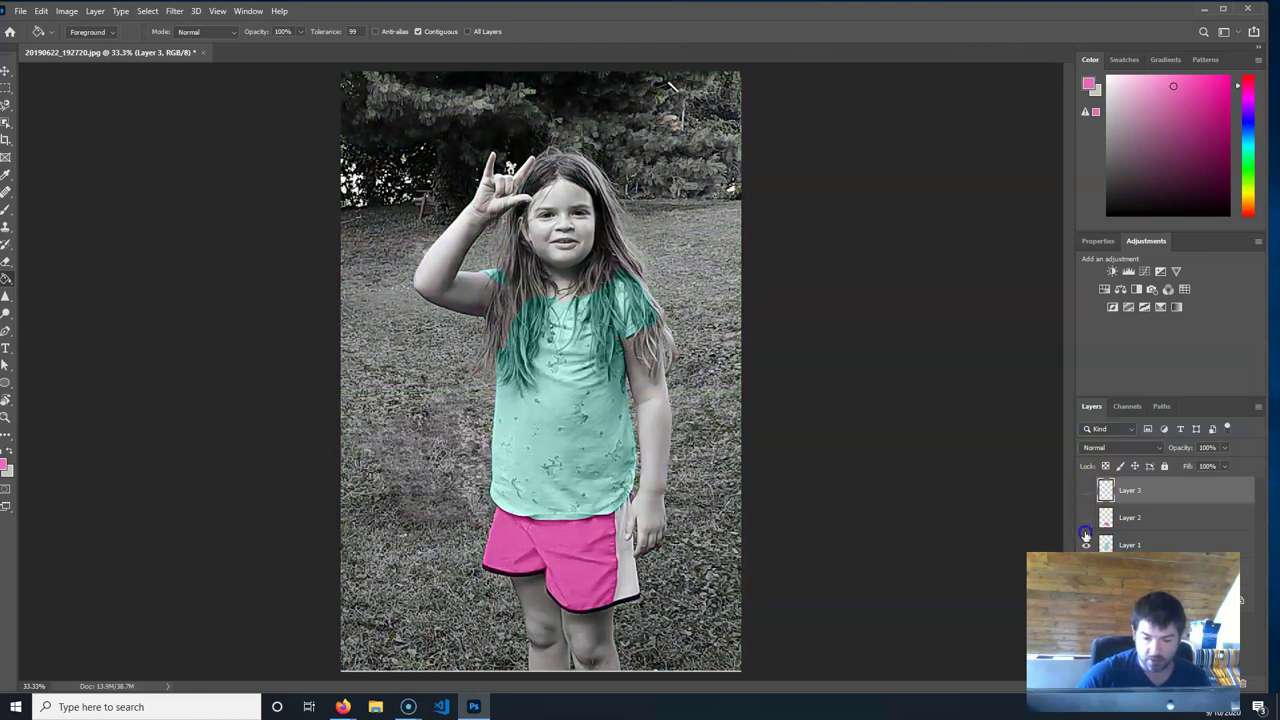
{"action": "left_click", "coordinate": [1086, 490]}
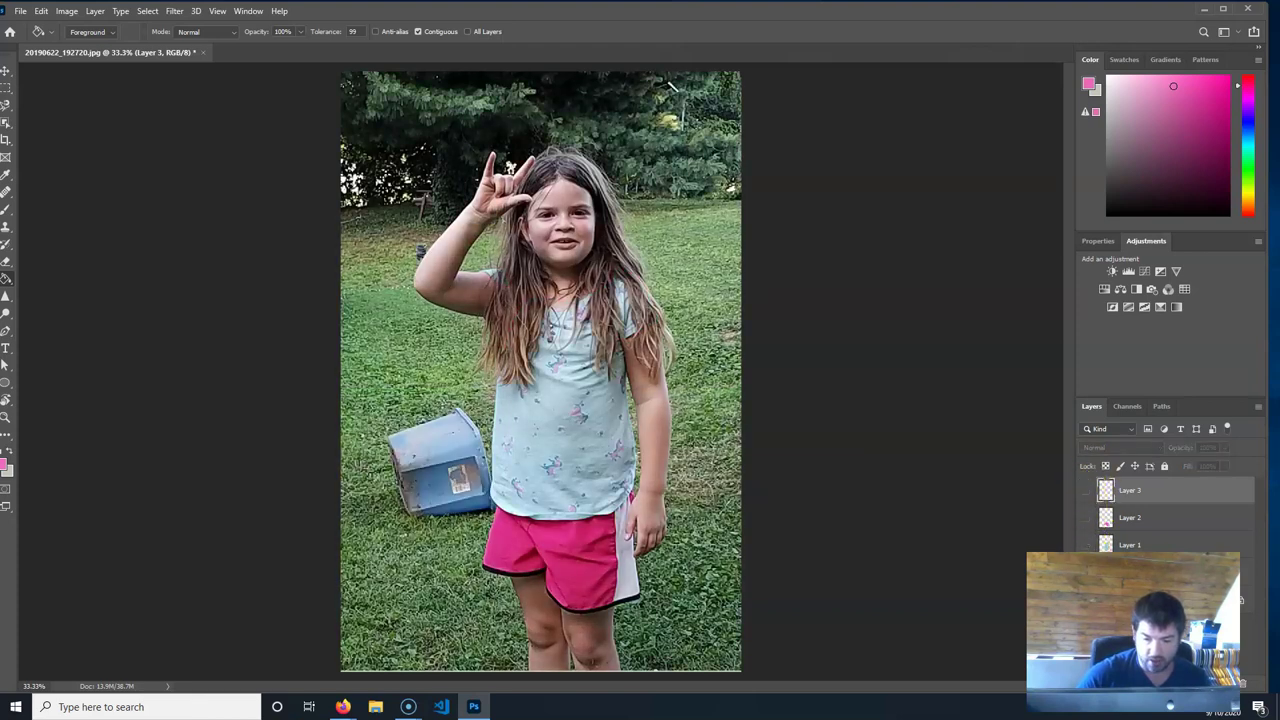
{"action": "left_click", "coordinate": [1160, 599]}
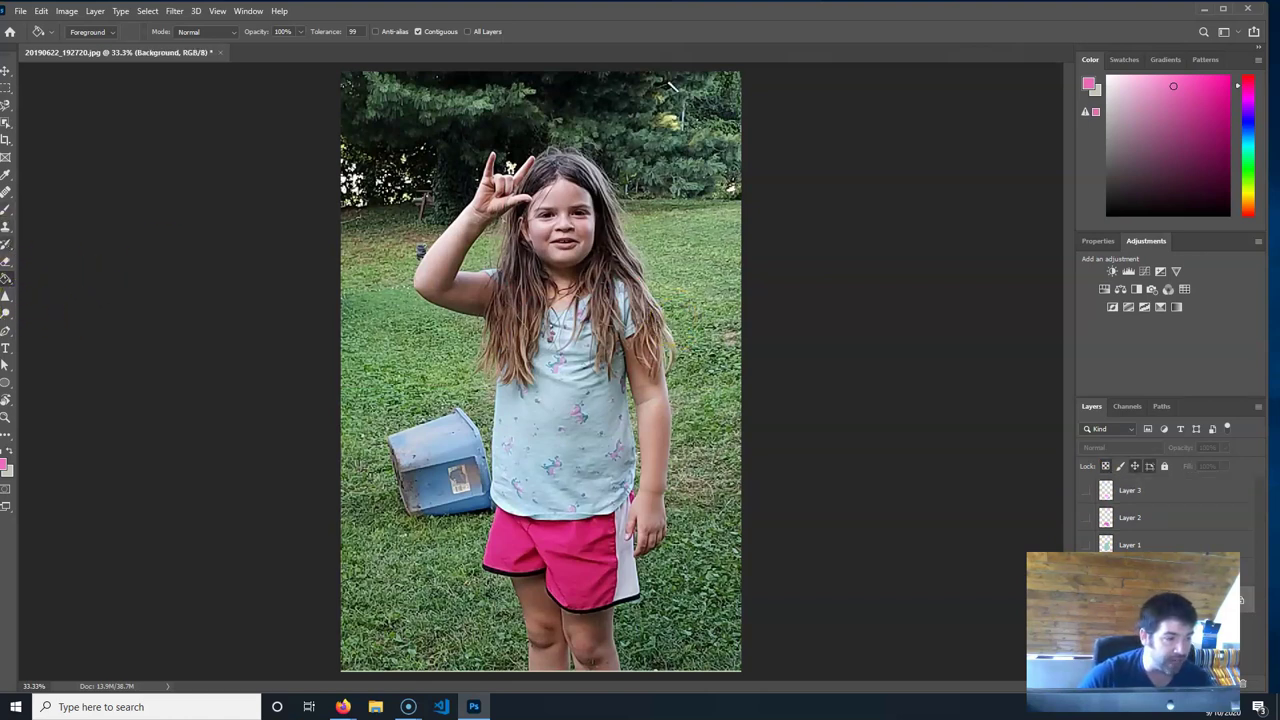
Sample a muted light green from the grass as foreground colour, then select the empty top layer and show the hidden layers again.
{"action": "left_click", "coordinate": [5, 173]}
{"action": "left_click_drag", "start_coordinate": [710, 394], "coordinate": [679, 270]}
{"action": "mouse_move", "coordinate": [683, 279]}
{"action": "left_mouse_down"}
{"action": "mouse_move", "coordinate": [688, 401]}
{"action": "mouse_move", "coordinate": [709, 399]}
{"action": "left_mouse_up"}
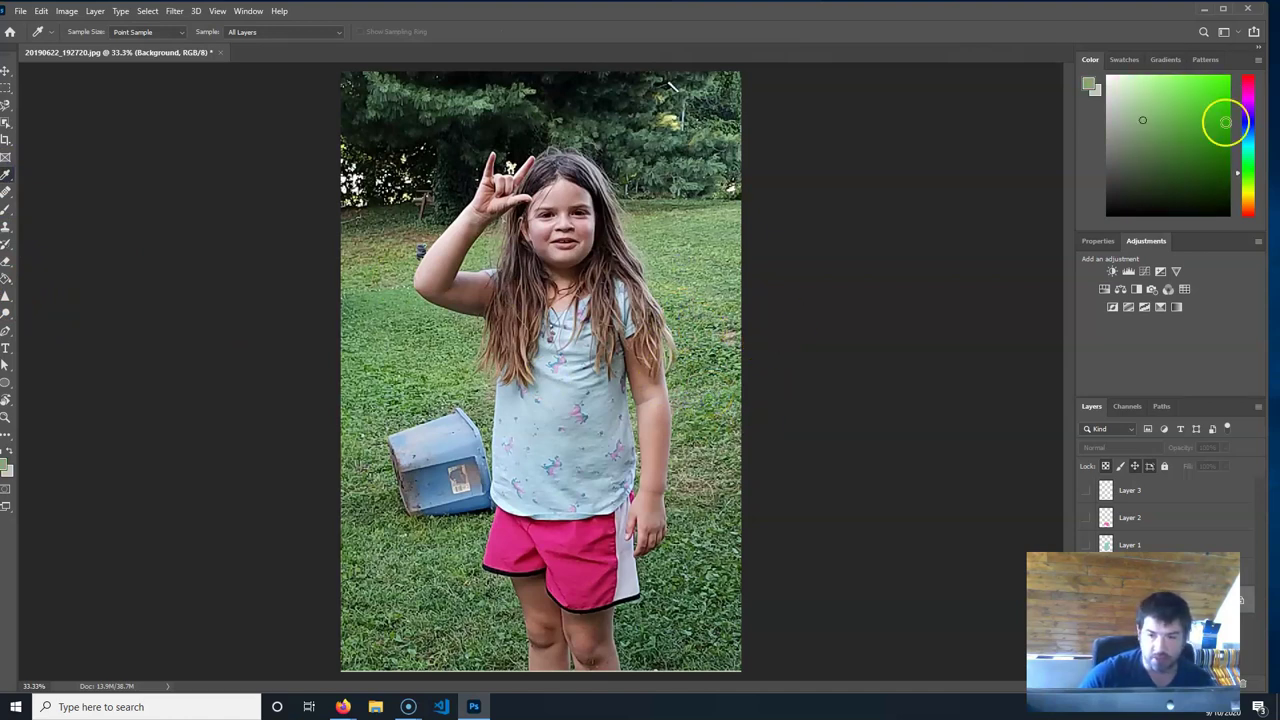
{"action": "left_click", "coordinate": [1142, 120]}
{"action": "left_click", "coordinate": [1149, 490]}
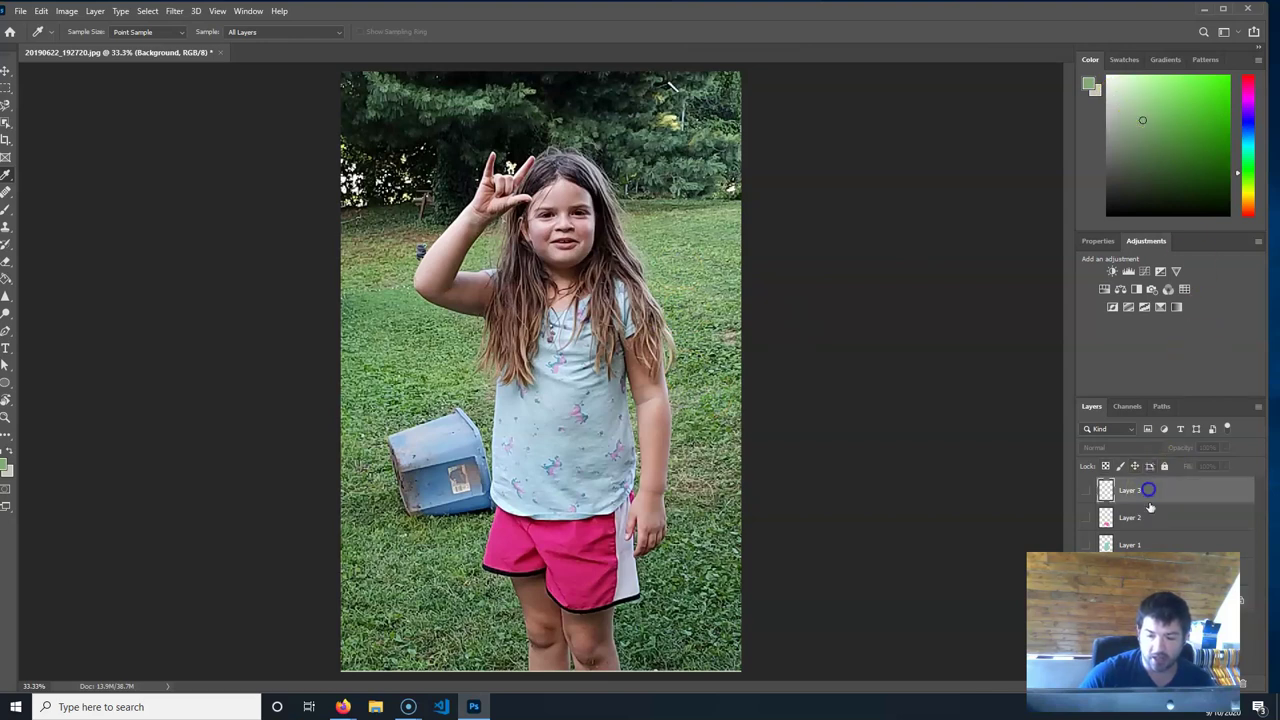
{"action": "left_click_drag", "start_coordinate": [1081, 564], "coordinate": [1078, 489]}
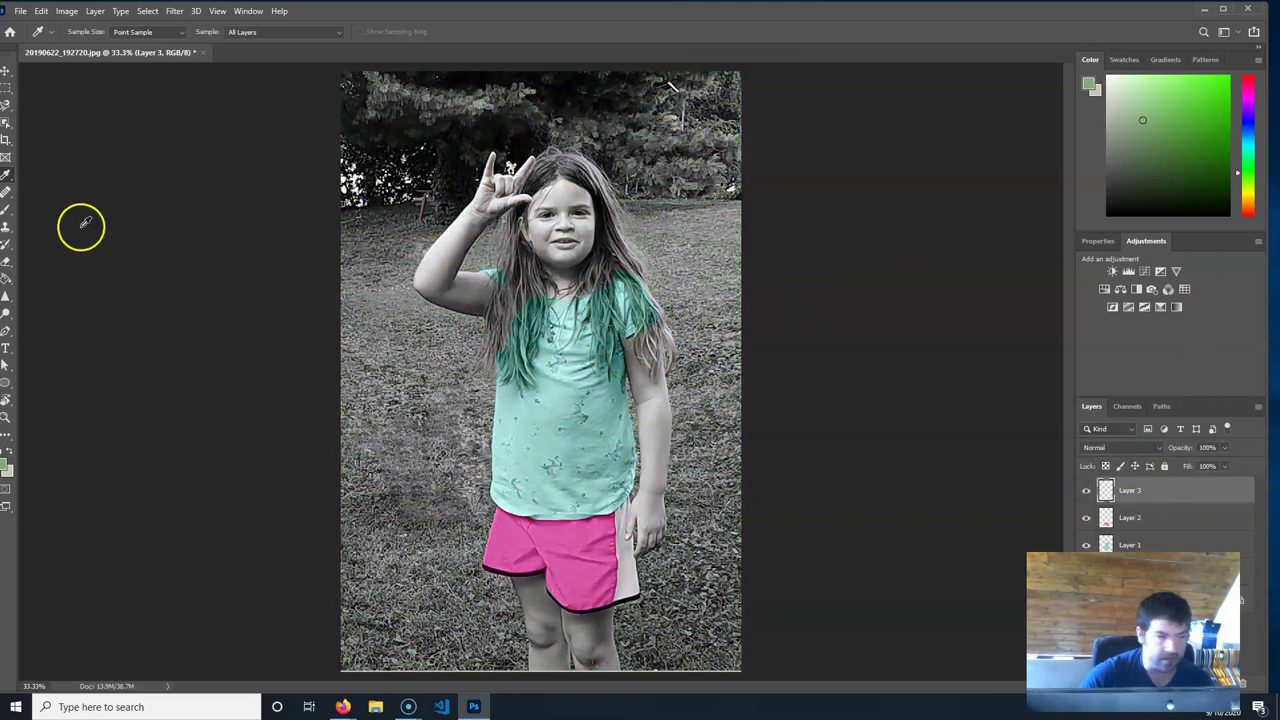
Paint the whole image below the tree line solid light green with a size 250 brush, covering the lawn and the girl.
{"action": "left_click", "coordinate": [6, 209]}
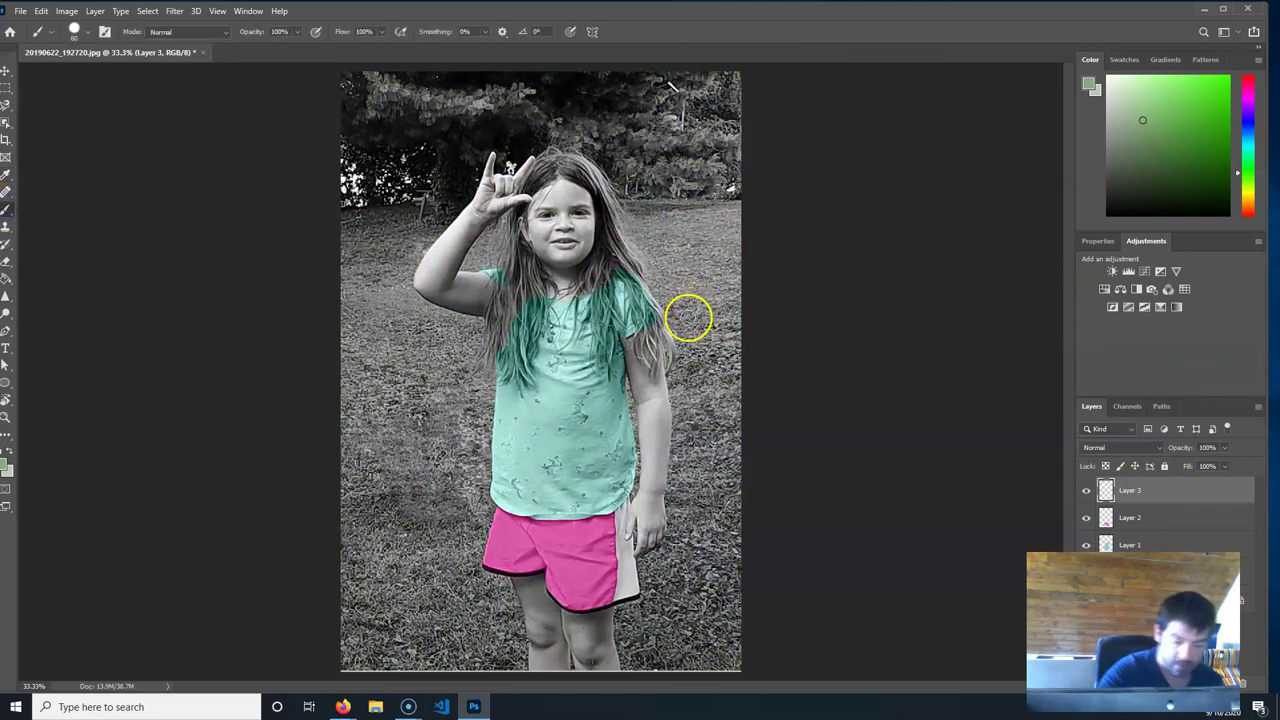
{"action": "key", "text": "bracketright"}
{"action": "key", "text": "bracketright"}
{"action": "key", "text": "bracketright"}
{"action": "key", "text": "bracketright"}
{"action": "key", "text": "bracketright"}
{"action": "key", "text": "bracketright"}
{"action": "key", "text": "bracketright"}
{"action": "key", "text": "bracketright"}
{"action": "key", "text": "bracketright"}
{"action": "key", "text": "bracketright"}
{"action": "key", "text": "bracketright"}
{"action": "key", "text": "bracketright"}
{"action": "key", "text": "bracketright"}
{"action": "key", "text": "bracketright"}
{"action": "key", "text": "bracketright"}
{"action": "key", "text": "bracketright"}
{"action": "key", "text": "bracketright"}
{"action": "key", "text": "bracketleft"}
{"action": "key", "text": "bracketleft"}
{"action": "mouse_move", "coordinate": [724, 222]}
{"action": "left_mouse_down"}
{"action": "mouse_move", "coordinate": [719, 650]}
{"action": "mouse_move", "coordinate": [360, 648]}
{"action": "mouse_move", "coordinate": [358, 232]}
{"action": "mouse_move", "coordinate": [726, 222]}
{"action": "mouse_move", "coordinate": [398, 290]}
{"action": "mouse_move", "coordinate": [361, 500]}
{"action": "mouse_move", "coordinate": [452, 305]}
{"action": "mouse_move", "coordinate": [484, 305]}
{"action": "mouse_move", "coordinate": [508, 606]}
{"action": "mouse_move", "coordinate": [538, 606]}
{"action": "left_mouse_up"}
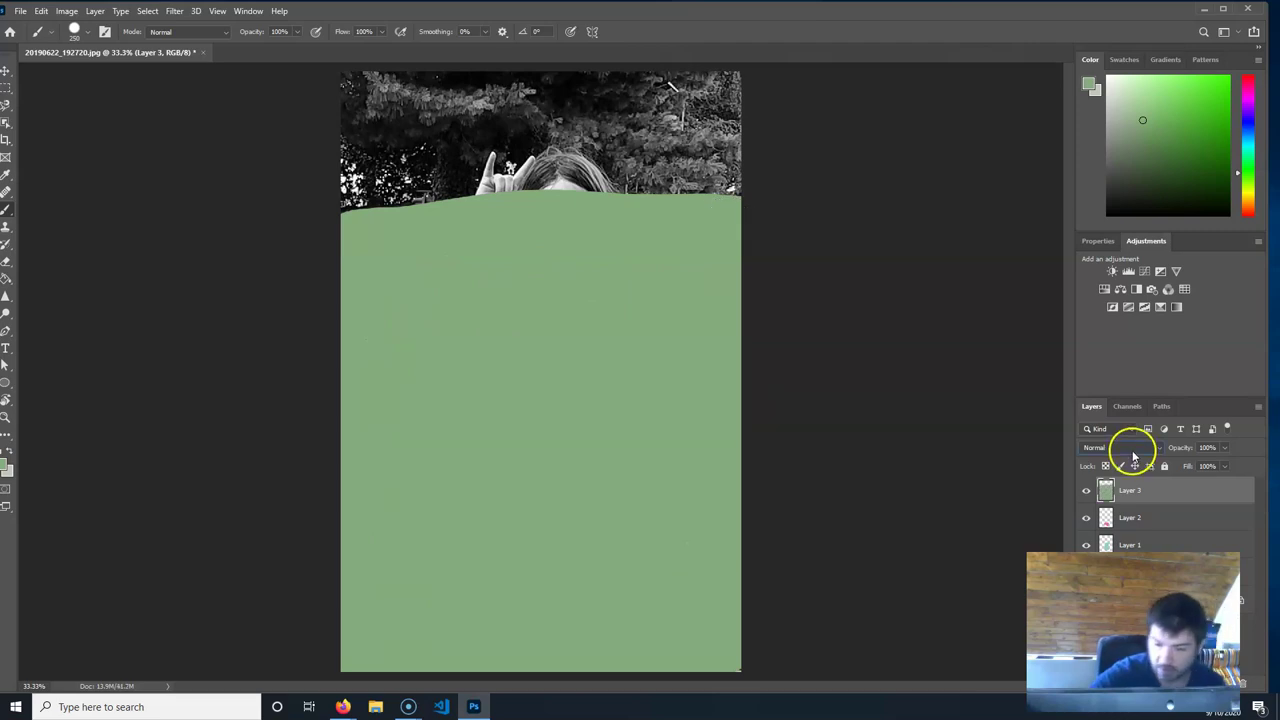
Set the green grass layer's blend mode to Color and move it beneath the teal shirt layer.
{"action": "left_click", "coordinate": [1131, 451]}
{"action": "left_click", "coordinate": [1092, 671]}
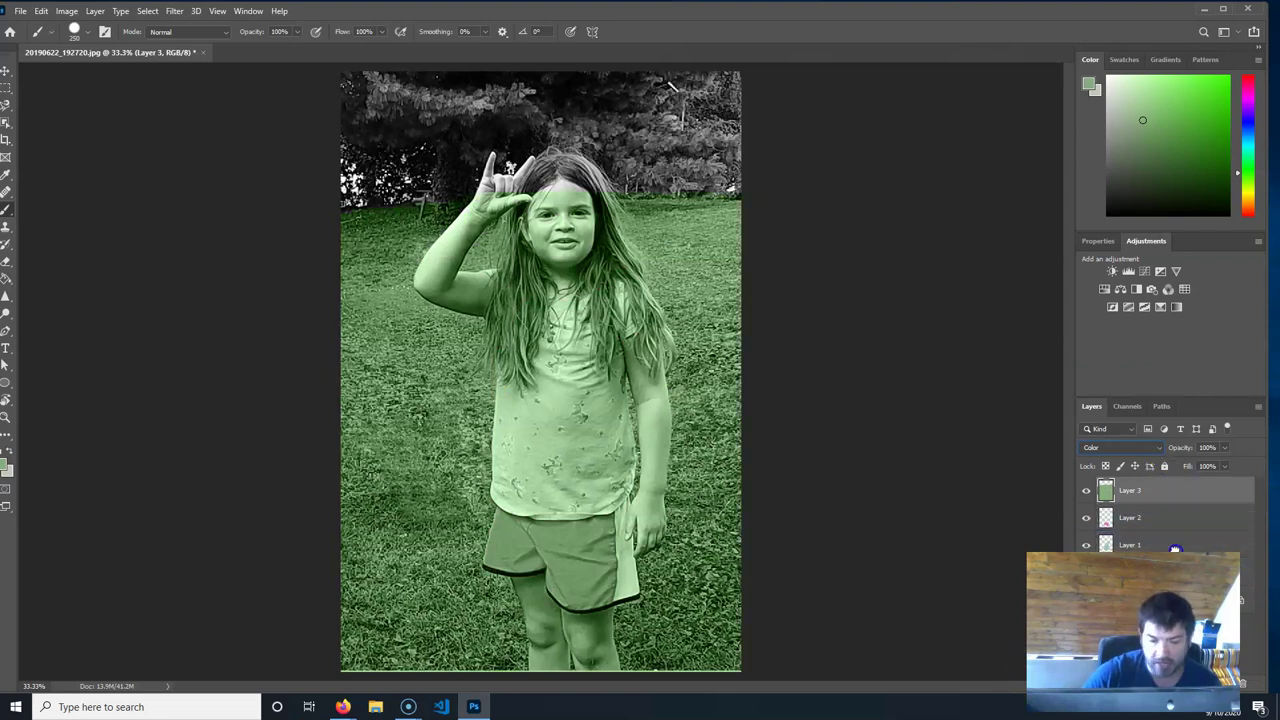
{"action": "left_click_drag", "start_coordinate": [1175, 549], "coordinate": [1175, 556]}
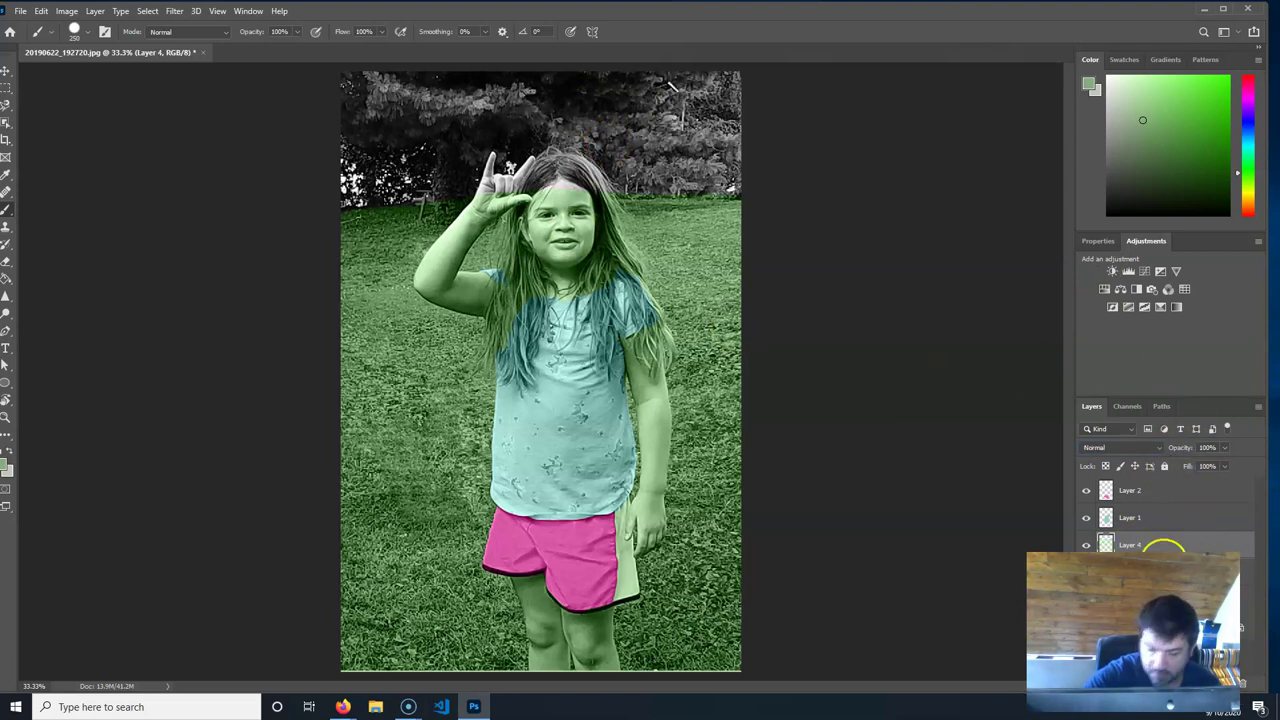
Choose a darker, muted green as the foreground colour for the trees.
{"action": "left_click", "coordinate": [8, 466]}
{"action": "mouse_move", "coordinate": [533, 274]}
{"action": "left_mouse_down"}
{"action": "mouse_move", "coordinate": [529, 240]}
{"action": "mouse_move", "coordinate": [535, 257]}
{"action": "left_mouse_up"}
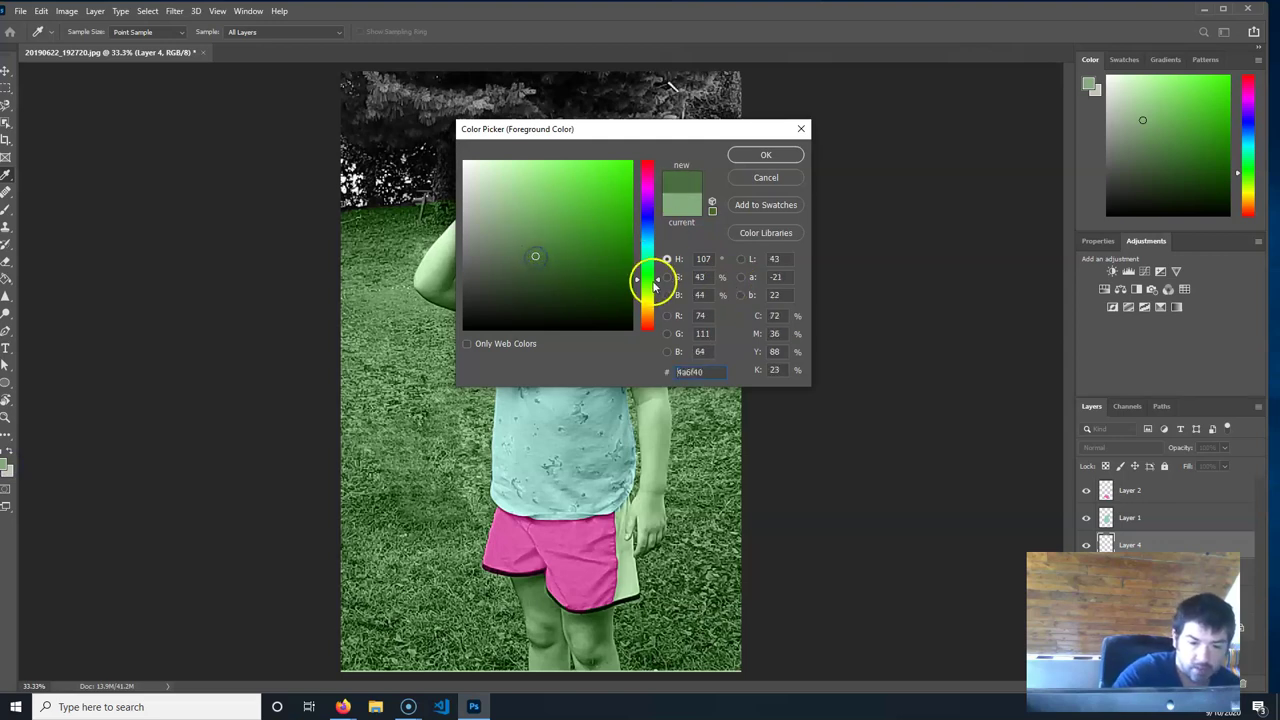
{"action": "left_click_drag", "start_coordinate": [656, 285], "coordinate": [657, 281]}
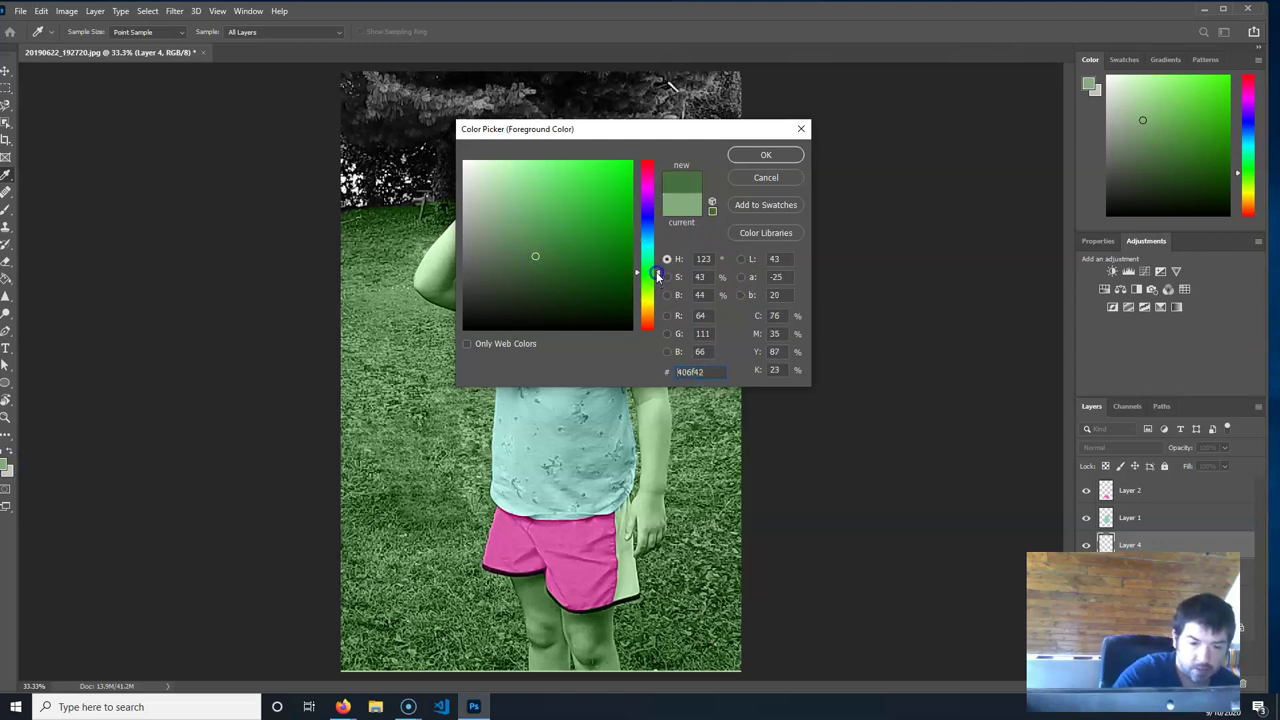
{"action": "left_click", "coordinate": [782, 153]}
Paint the whole tree area above the lawn dark green and set that layer's blend mode to Color.
{"action": "left_click_drag", "start_coordinate": [729, 114], "coordinate": [730, 100]}
{"action": "mouse_move", "coordinate": [640, 170]}
{"action": "left_mouse_down"}
{"action": "mouse_move", "coordinate": [372, 183]}
{"action": "mouse_move", "coordinate": [366, 98]}
{"action": "mouse_move", "coordinate": [640, 100]}
{"action": "mouse_move", "coordinate": [400, 145]}
{"action": "left_mouse_up"}
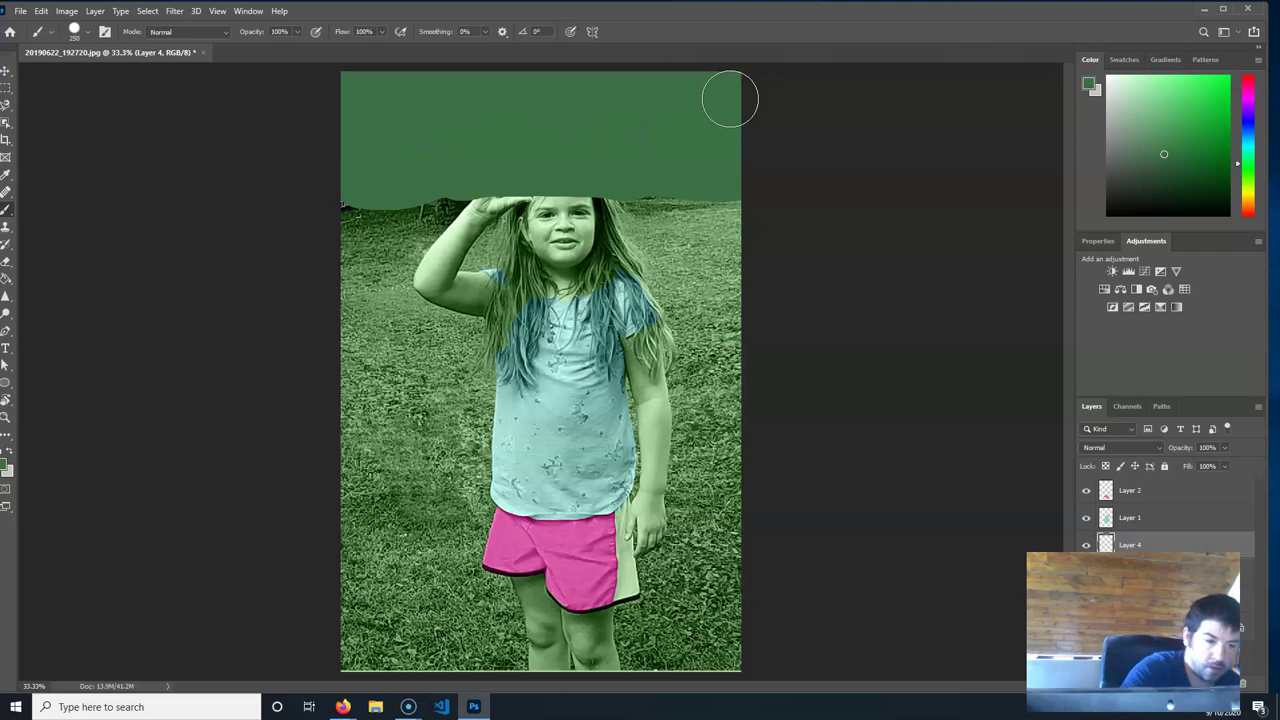
{"action": "mouse_move", "coordinate": [619, 151]}
{"action": "left_mouse_down"}
{"action": "mouse_move", "coordinate": [651, 166]}
{"action": "mouse_move", "coordinate": [666, 143]}
{"action": "mouse_move", "coordinate": [672, 161]}
{"action": "left_mouse_up"}
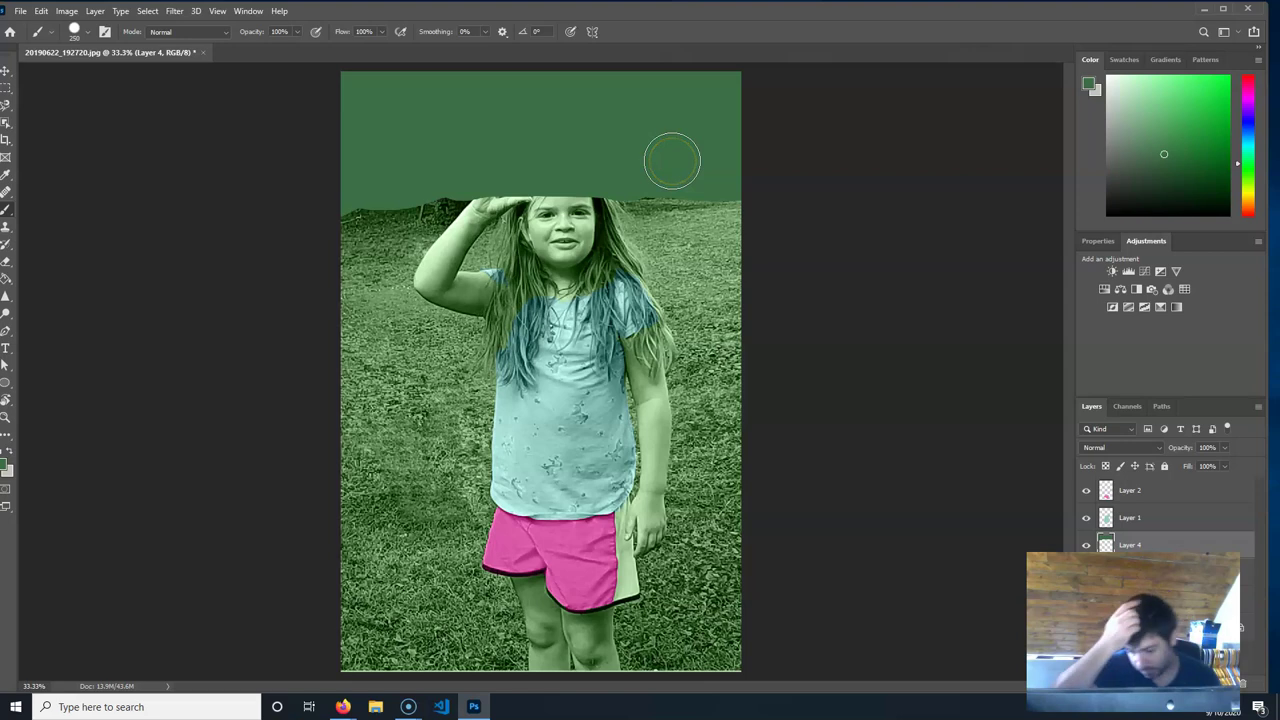
{"action": "left_click", "coordinate": [1144, 449]}
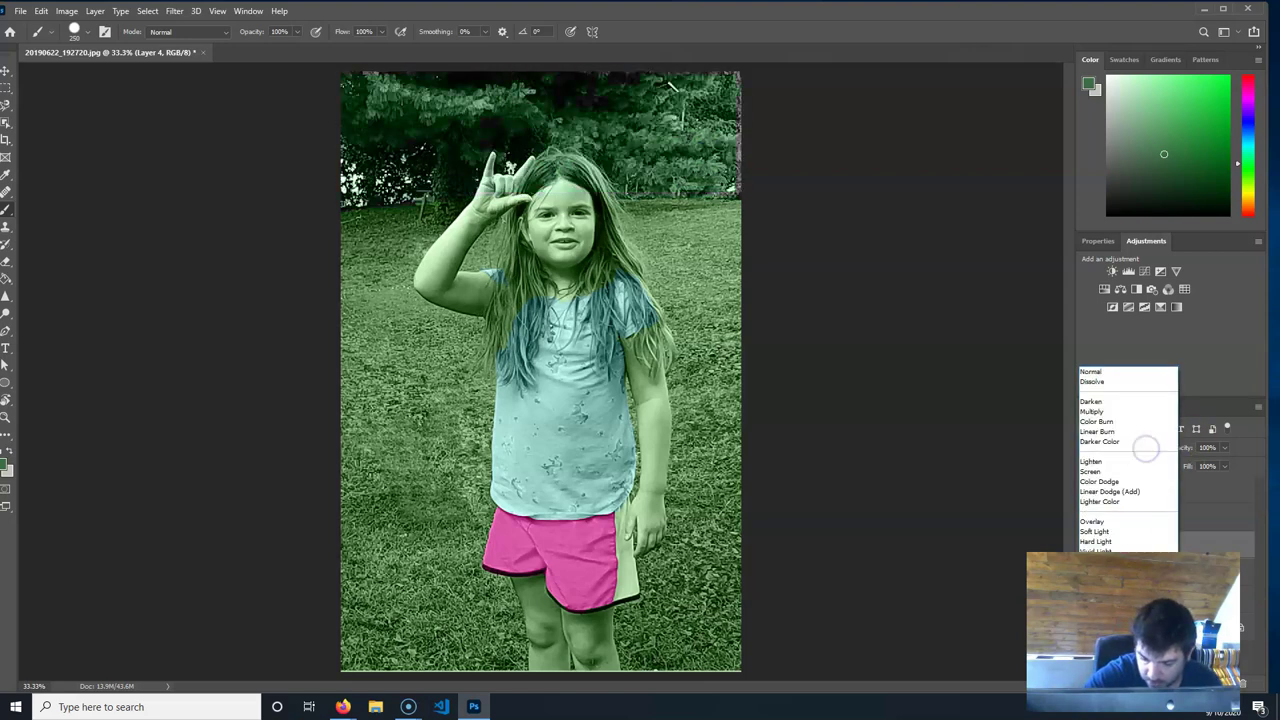
{"action": "left_click", "coordinate": [1100, 688]}
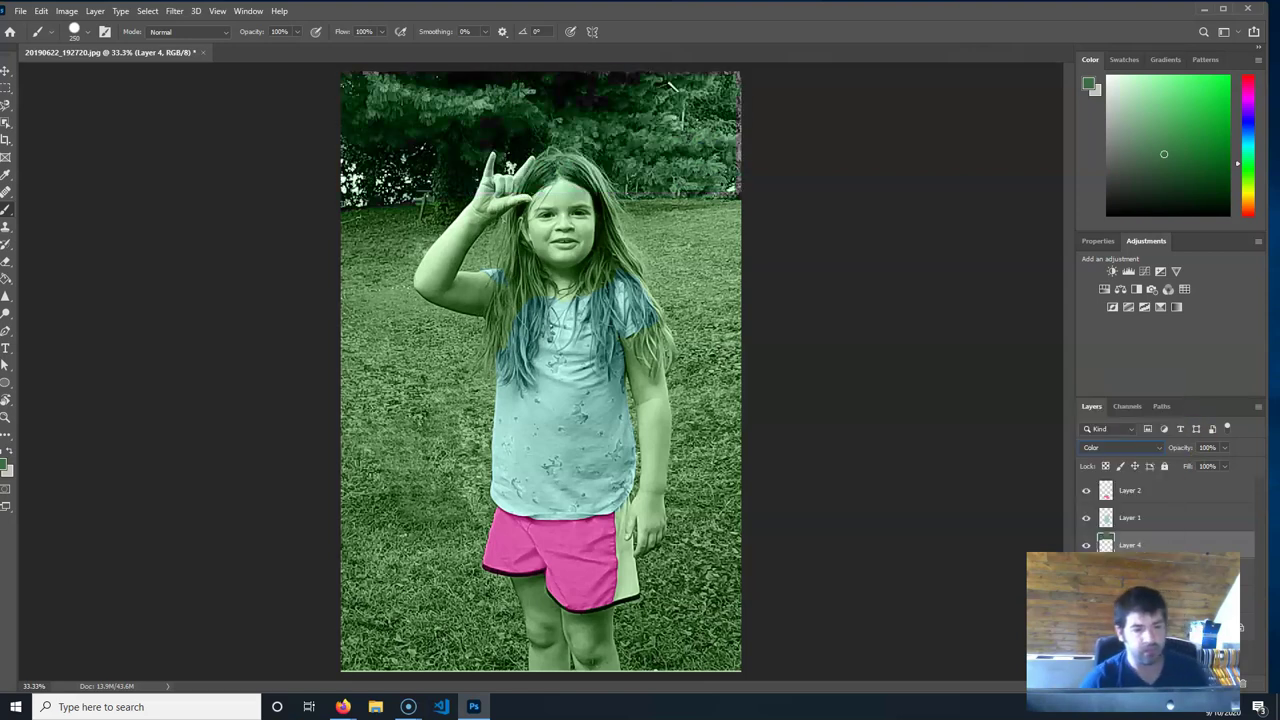
Add an empty layer above the pink shorts layer and outline both legs below the shorts with the Magnetic Lasso.
{"action": "left_click", "coordinate": [1139, 498]}
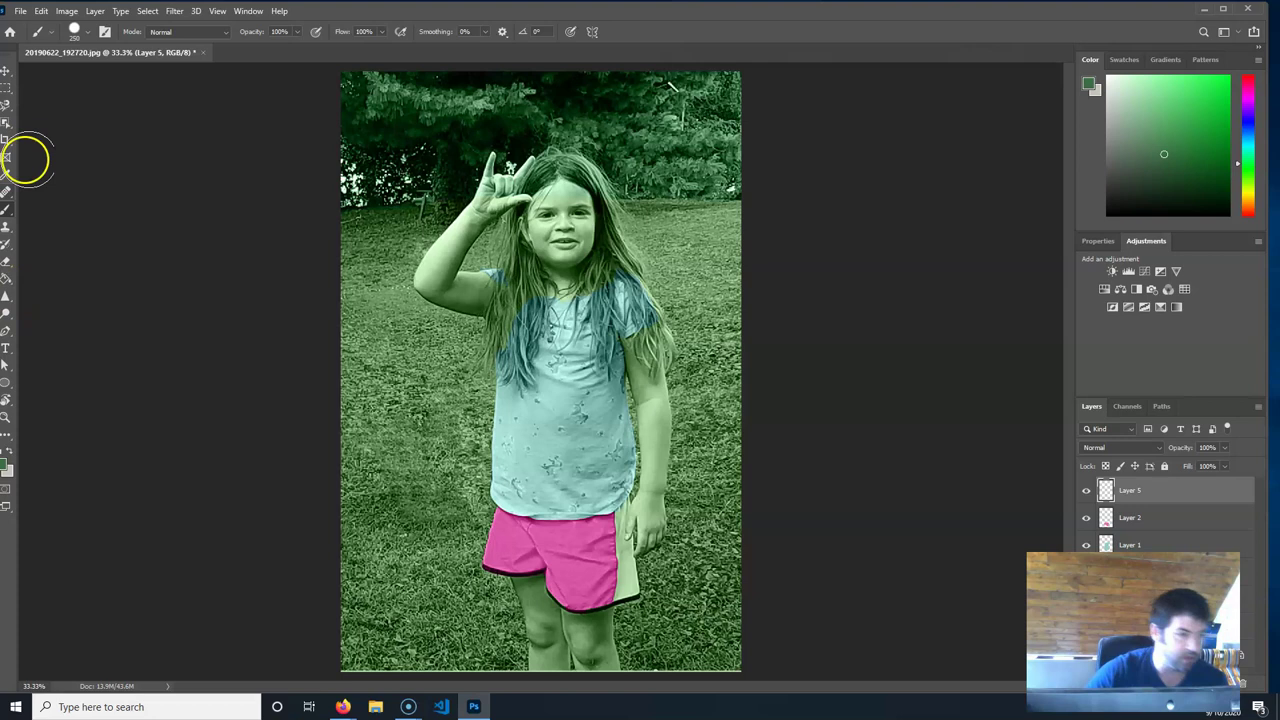
{"action": "left_click", "coordinate": [5, 104]}
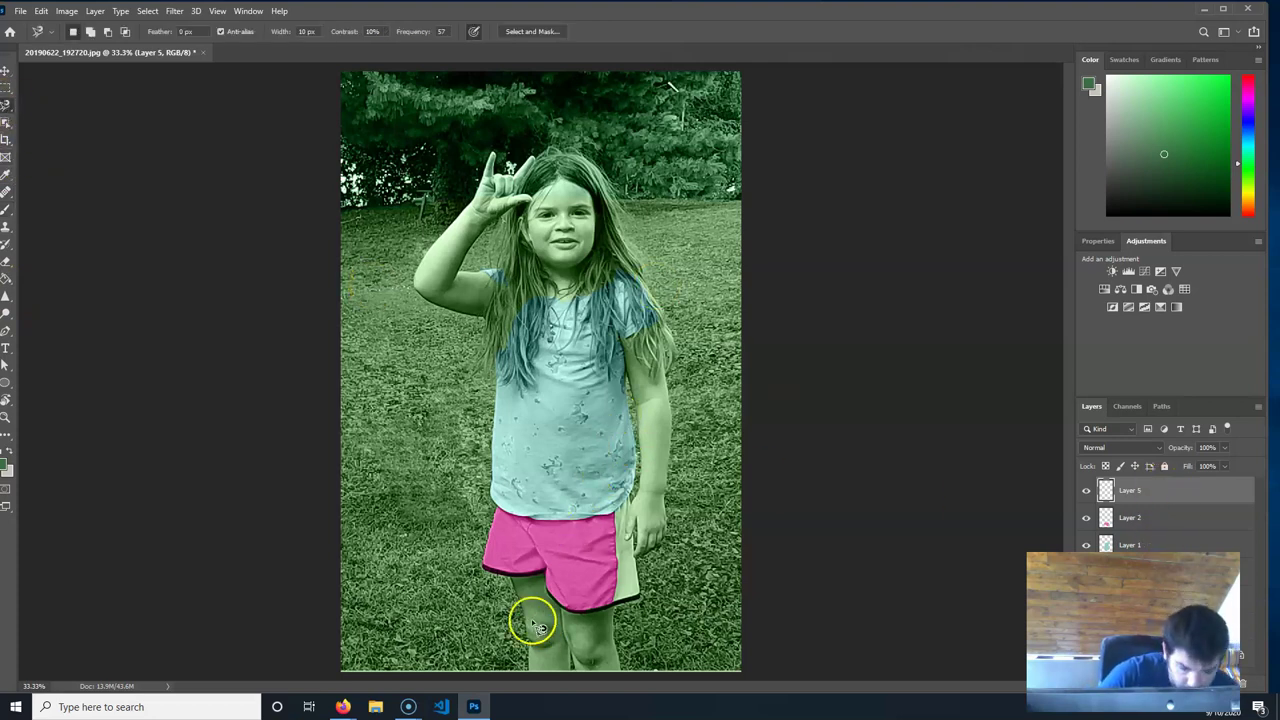
{"action": "left_click", "coordinate": [512, 580]}
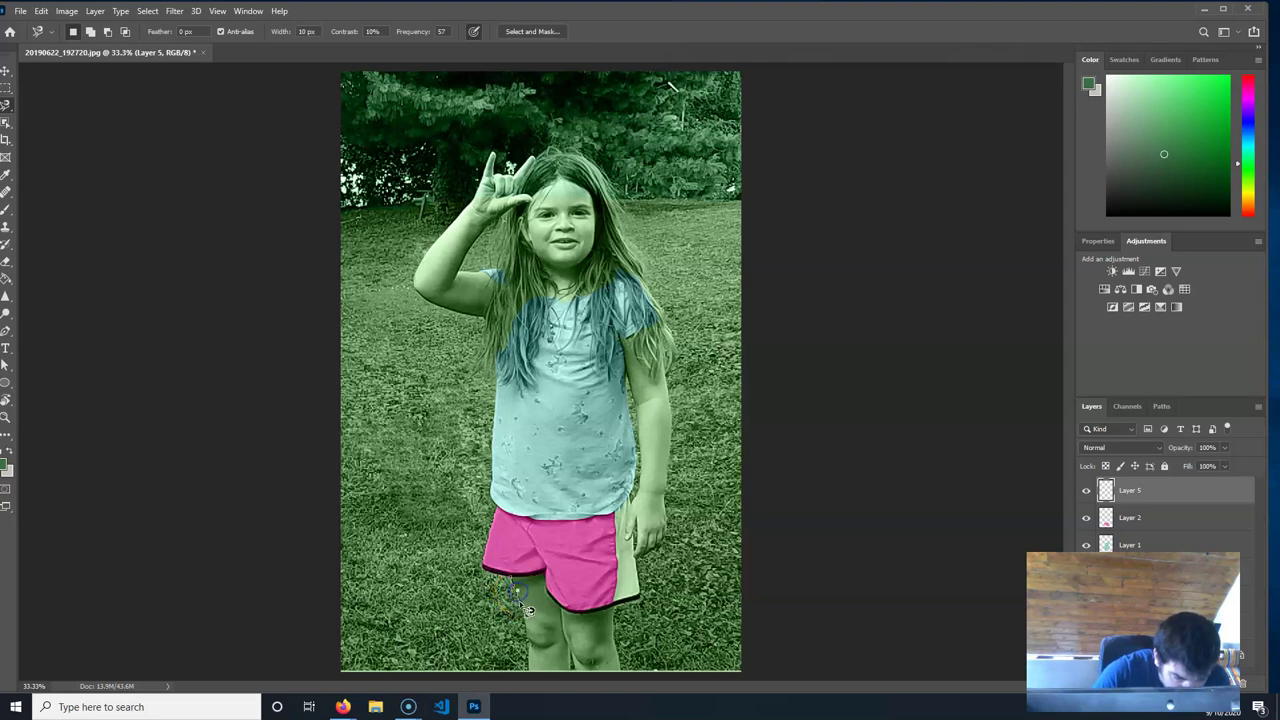
{"action": "left_click", "coordinate": [516, 608]}
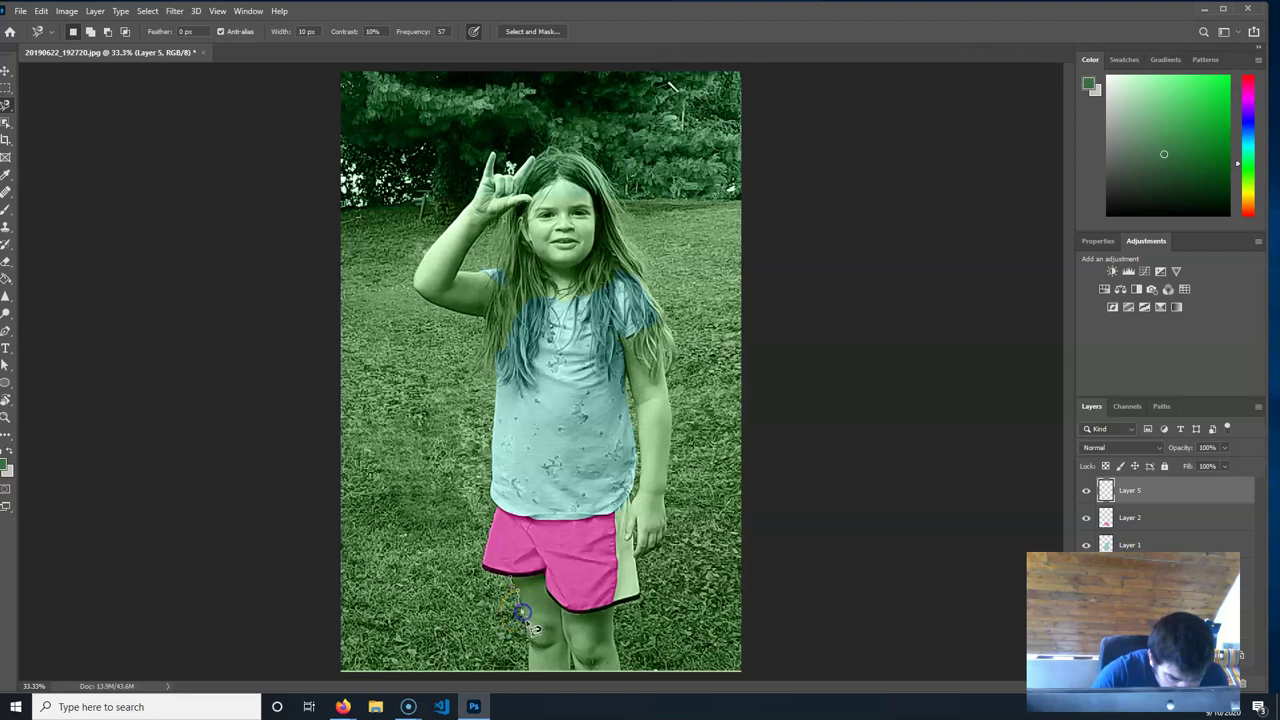
{"action": "left_click", "coordinate": [523, 616]}
{"action": "left_click", "coordinate": [529, 651]}
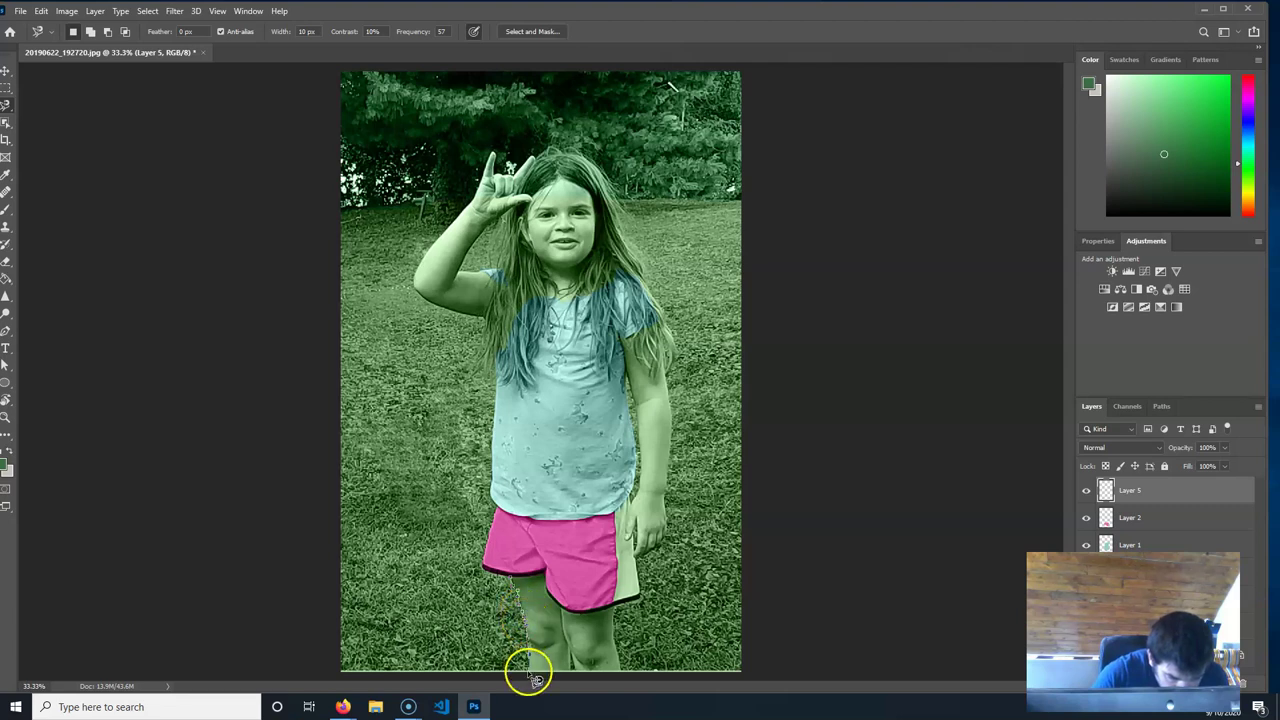
{"action": "mouse_move", "coordinate": [562, 685]}
{"action": "left_mouse_down"}
{"action": "mouse_move", "coordinate": [623, 683]}
{"action": "mouse_move", "coordinate": [621, 612]}
{"action": "mouse_move", "coordinate": [577, 618]}
{"action": "mouse_move", "coordinate": [545, 572]}
{"action": "mouse_move", "coordinate": [535, 587]}
{"action": "mouse_move", "coordinate": [513, 579]}
{"action": "mouse_move", "coordinate": [536, 686]}
{"action": "left_mouse_up"}
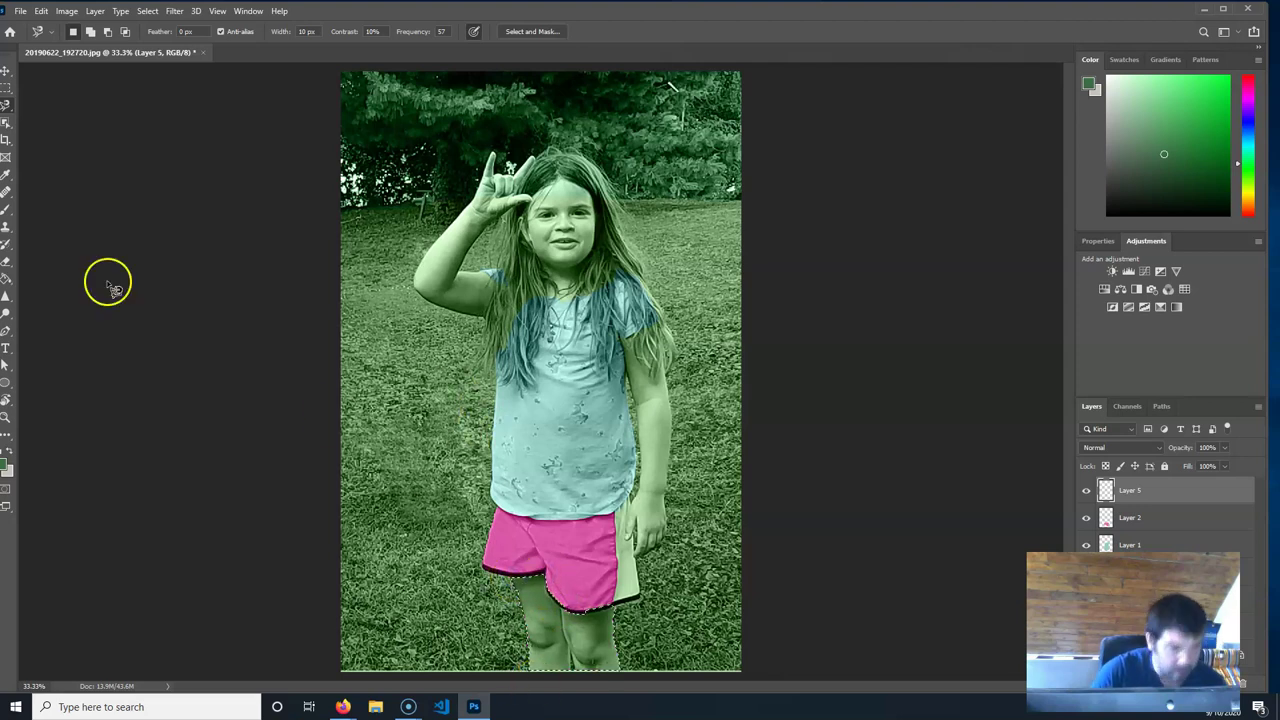
Choose a light orange-tan foreground colour and fill the leg selection with it using the Paint Bucket.
{"action": "left_click", "coordinate": [6, 278]}
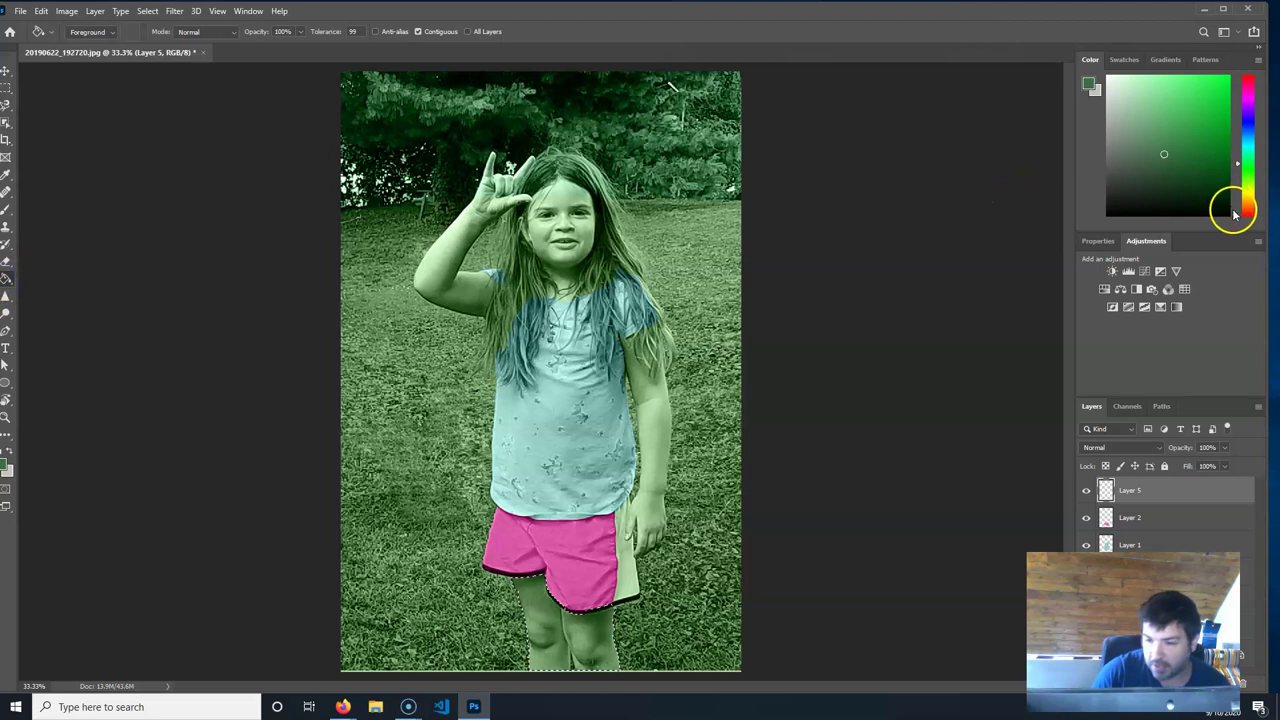
{"action": "left_click", "coordinate": [1247, 197]}
{"action": "left_click", "coordinate": [1176, 130]}
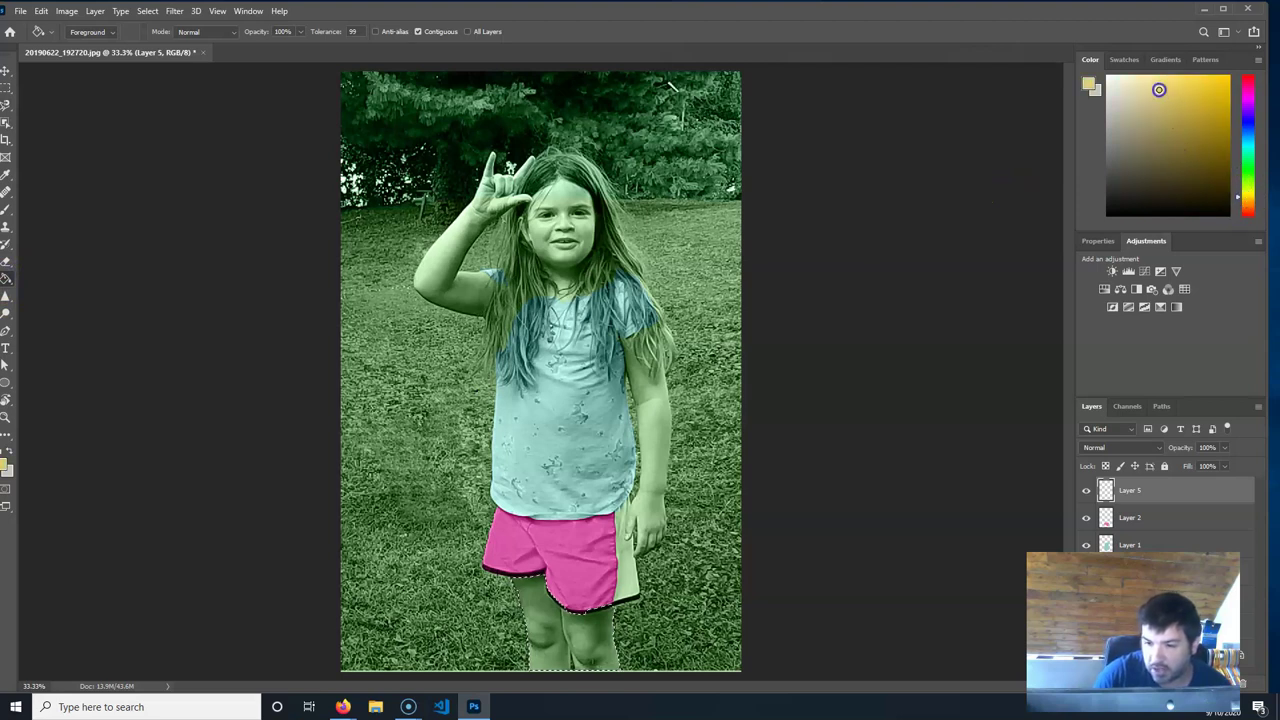
{"action": "left_click", "coordinate": [1250, 202]}
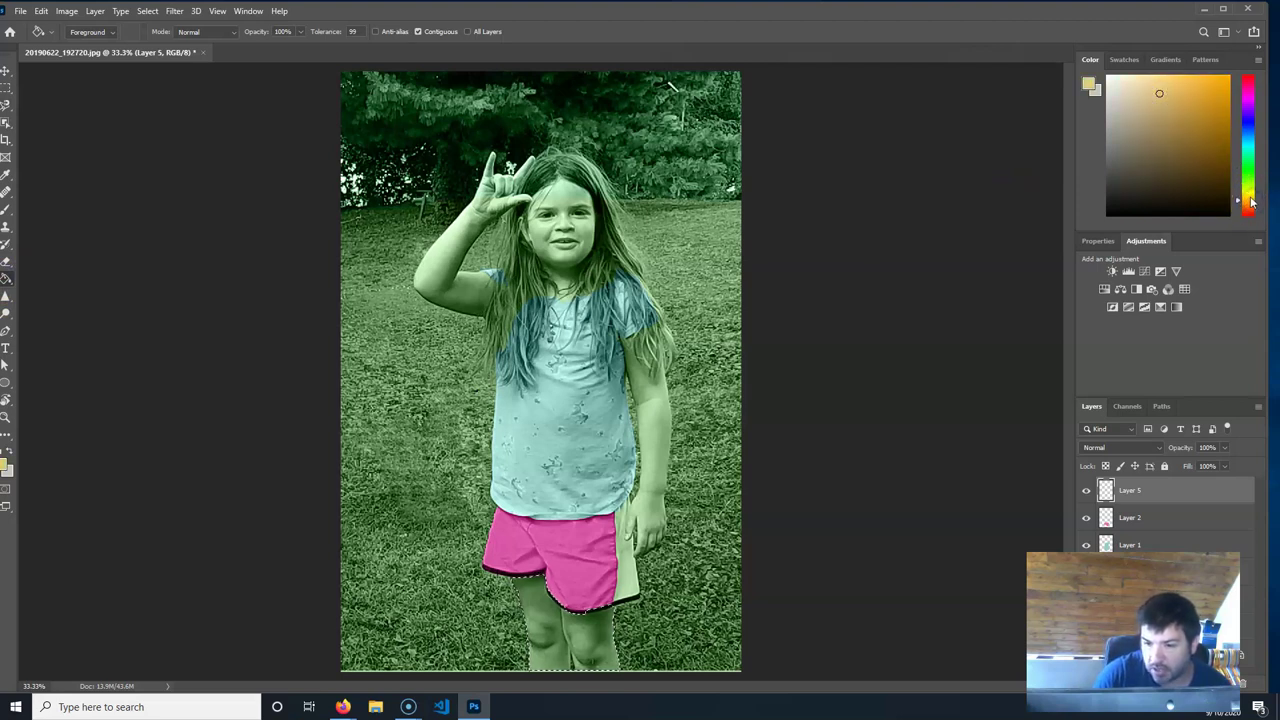
{"action": "left_click", "coordinate": [540, 622]}
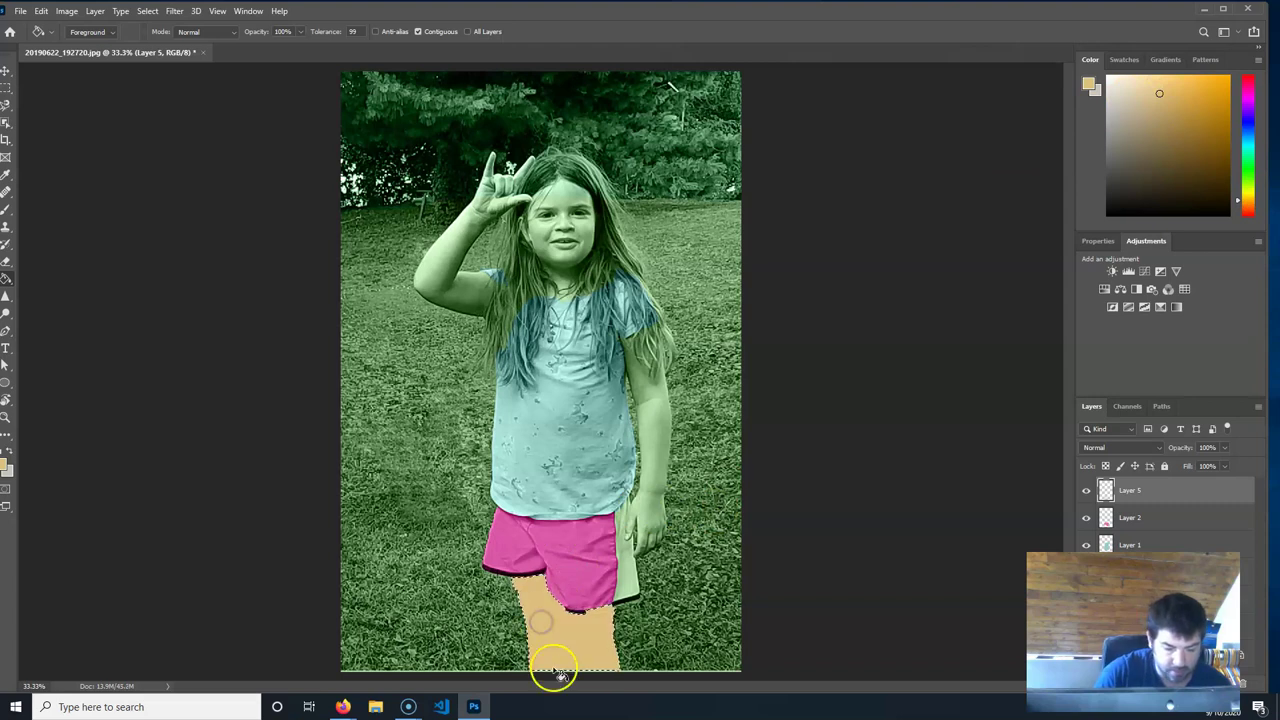
Set the blend mode of the tan leg layer to Color.
{"action": "left_click", "coordinate": [1125, 447]}
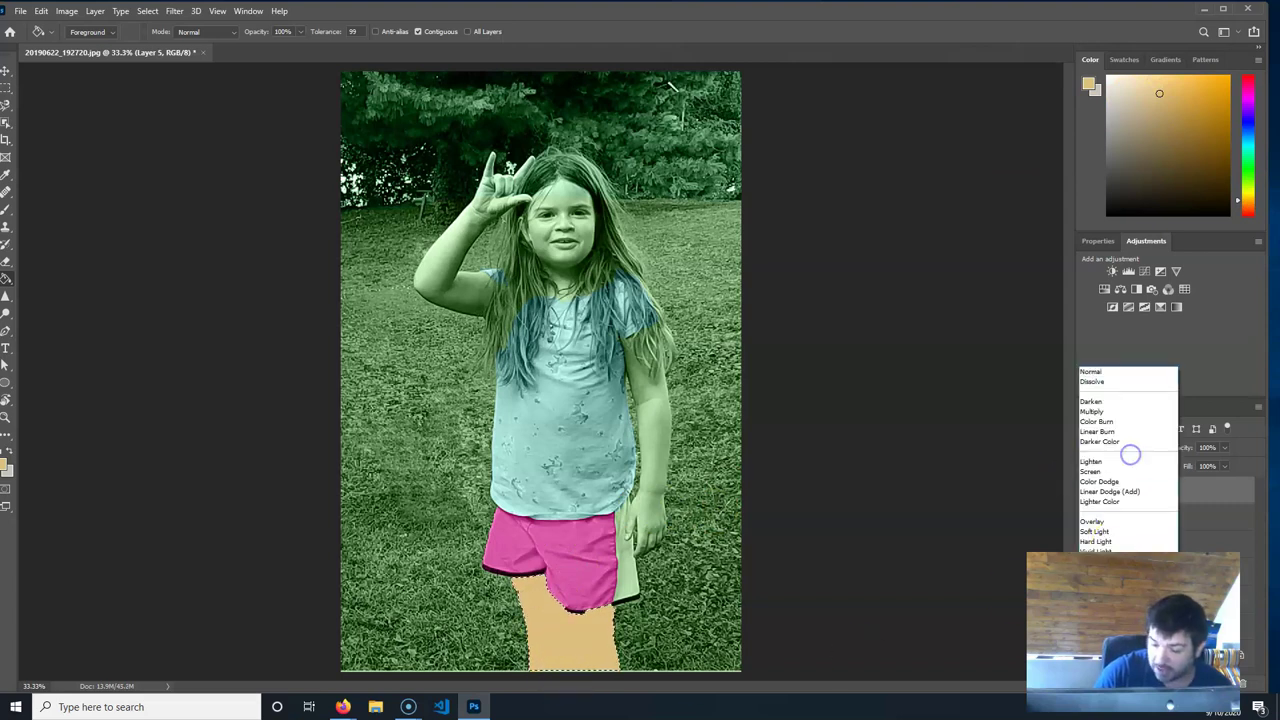
{"action": "left_click", "coordinate": [1100, 671]}
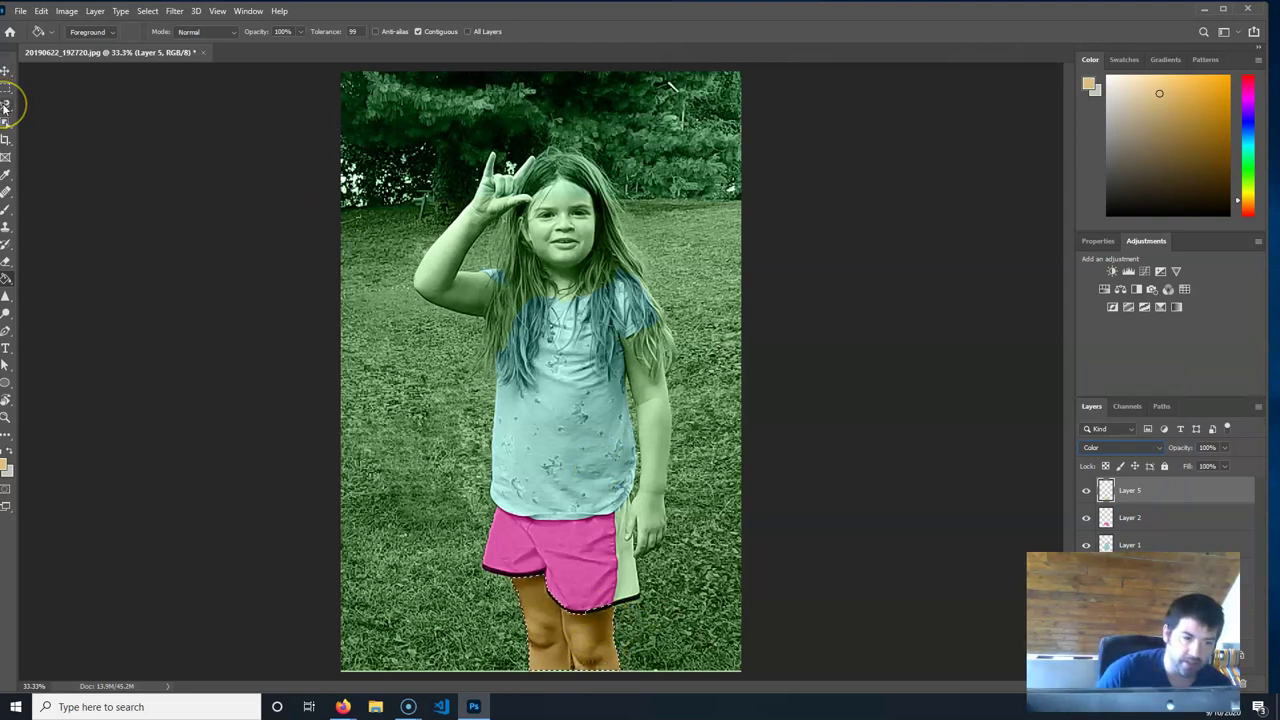
Select the raised arm and hand and the lowered arm on the Background copy layer with the Quick Selection tool.
{"action": "mouse_move", "coordinate": [4, 122]}
{"action": "left_mouse_down"}
{"action": "mouse_move", "coordinate": [54, 131]}
{"action": "mouse_move", "coordinate": [72, 150]}
{"action": "mouse_move", "coordinate": [72, 135]}
{"action": "left_mouse_up"}
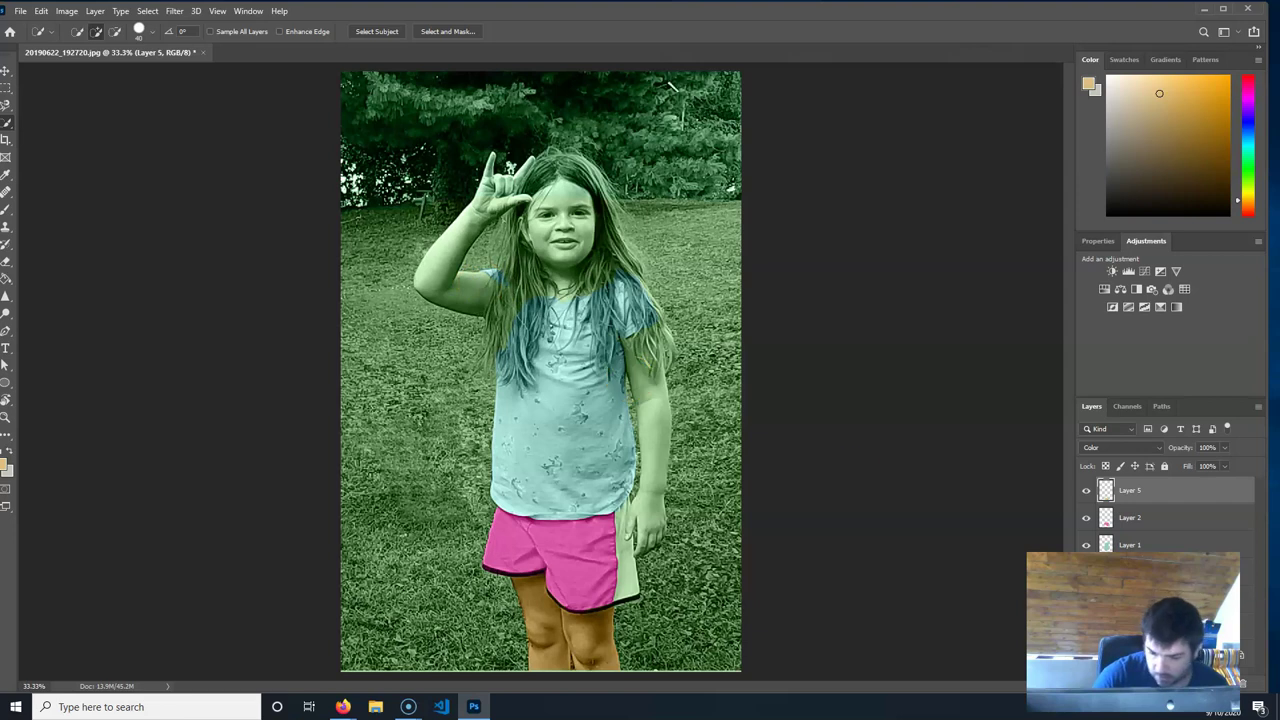
{"action": "left_click", "coordinate": [1150, 626]}
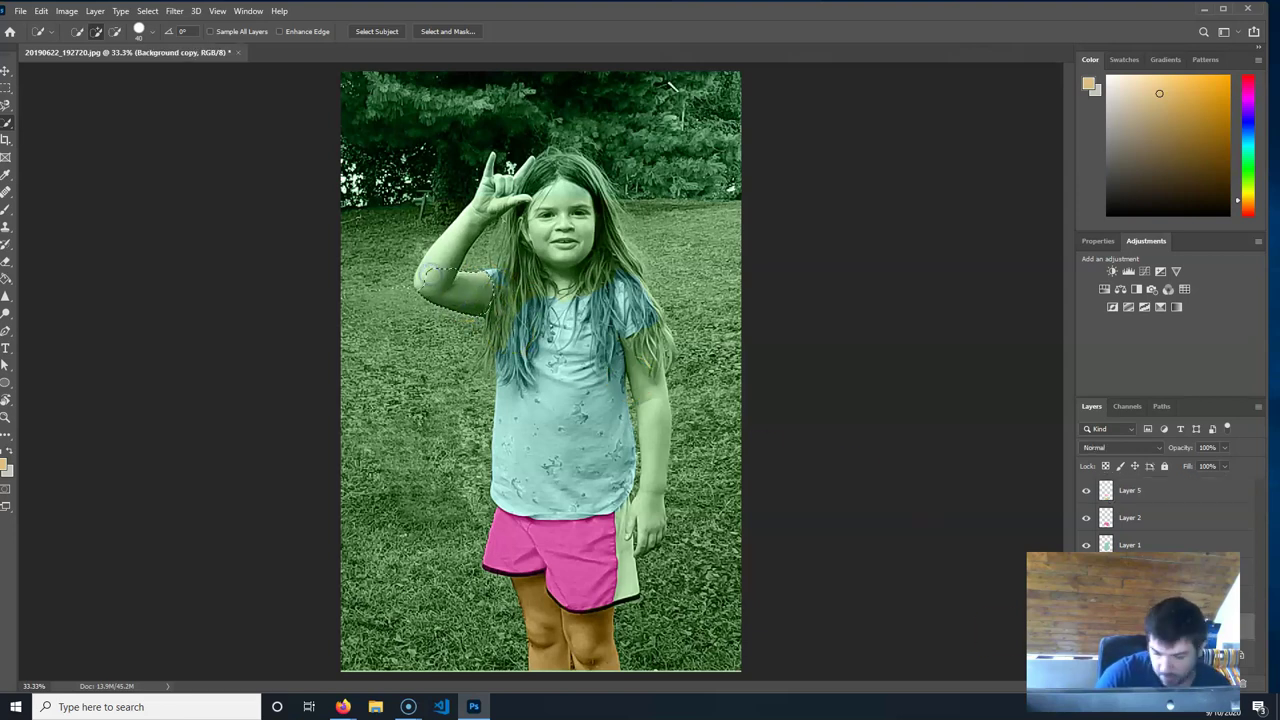
{"action": "mouse_move", "coordinate": [536, 318]}
{"action": "left_mouse_down"}
{"action": "mouse_move", "coordinate": [417, 278]}
{"action": "mouse_move", "coordinate": [508, 190]}
{"action": "left_mouse_up"}
{"action": "key", "text": "ctrl+z"}
{"action": "left_click", "coordinate": [475, 212]}
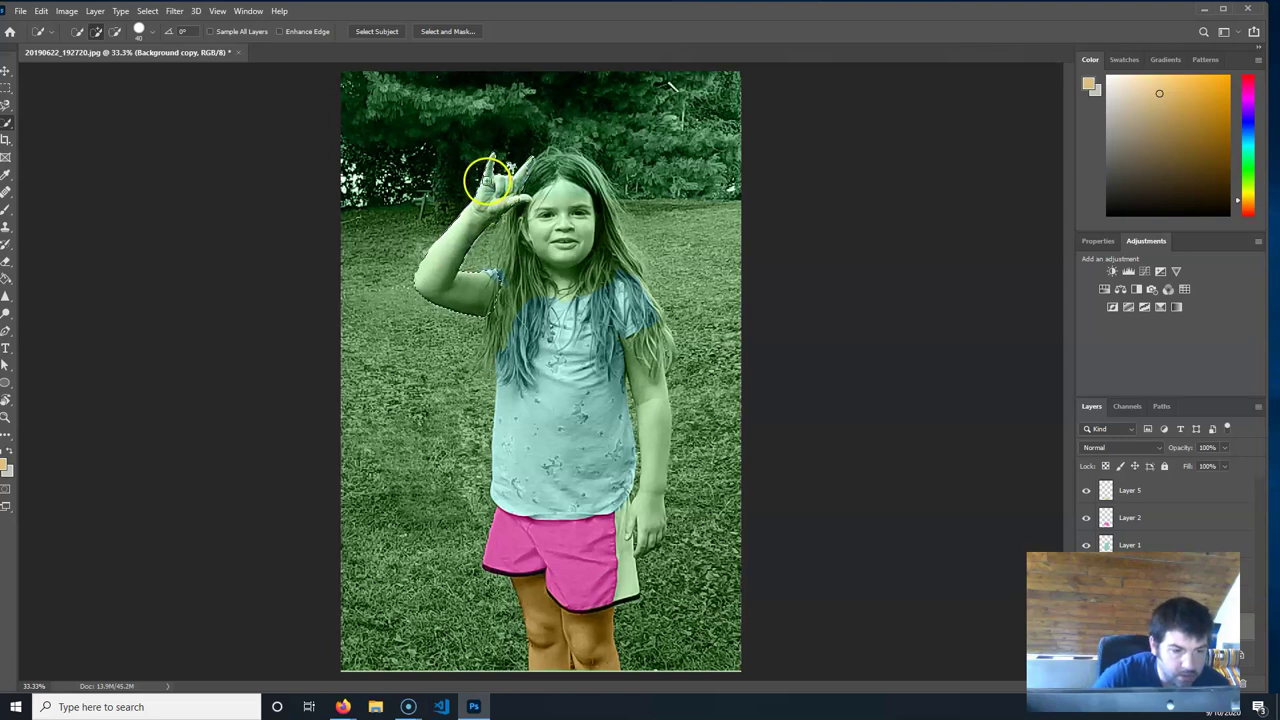
{"action": "mouse_move", "coordinate": [543, 222]}
{"action": "left_mouse_down"}
{"action": "mouse_move", "coordinate": [626, 317]}
{"action": "mouse_move", "coordinate": [658, 452]}
{"action": "mouse_move", "coordinate": [654, 546]}
{"action": "mouse_move", "coordinate": [662, 520]}
{"action": "left_mouse_up"}
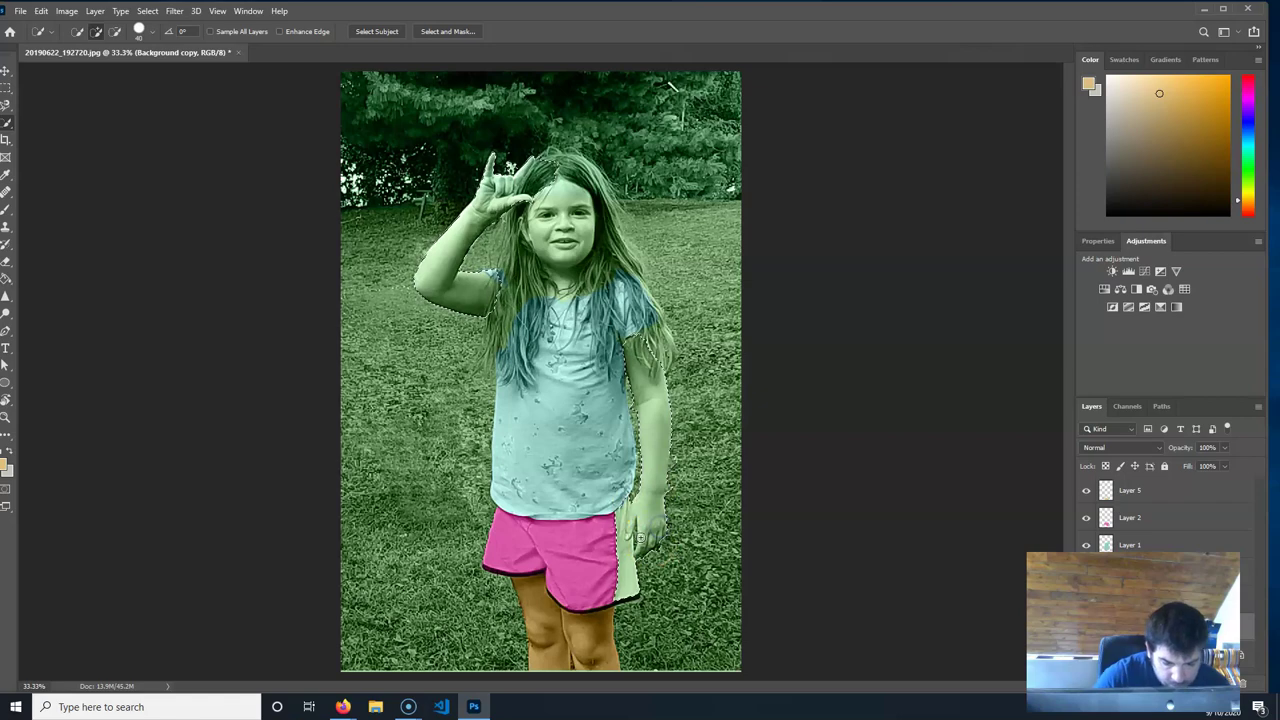
Subtract the grass and the shorts' side panel from the selection around the lowered arm and hand.
{"action": "key", "text": "ctrl+plus"}
{"action": "key", "text": "ctrl+plus"}
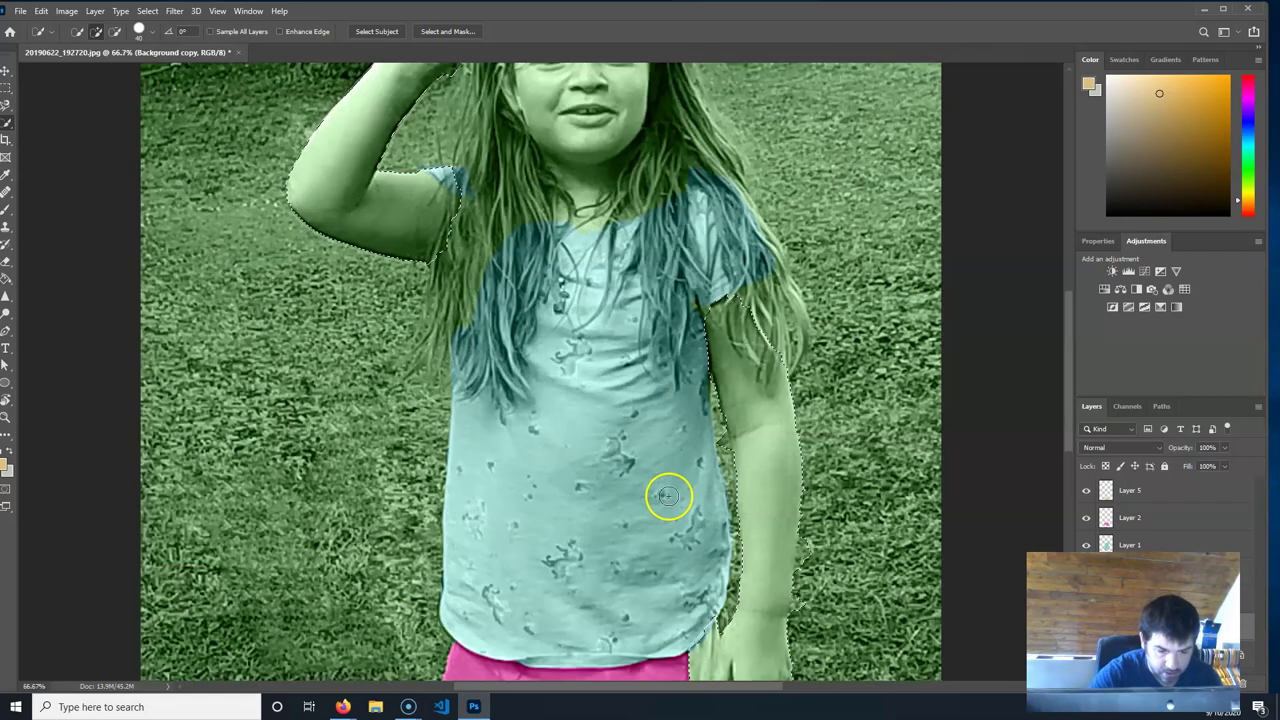
{"action": "mouse_move", "coordinate": [877, 523]}
{"action": "left_mouse_down"}
{"action": "mouse_move", "coordinate": [662, 290]}
{"action": "mouse_move", "coordinate": [676, 345]}
{"action": "mouse_move", "coordinate": [552, 345]}
{"action": "mouse_move", "coordinate": [567, 316]}
{"action": "mouse_move", "coordinate": [538, 327]}
{"action": "mouse_move", "coordinate": [509, 213]}
{"action": "left_mouse_up"}
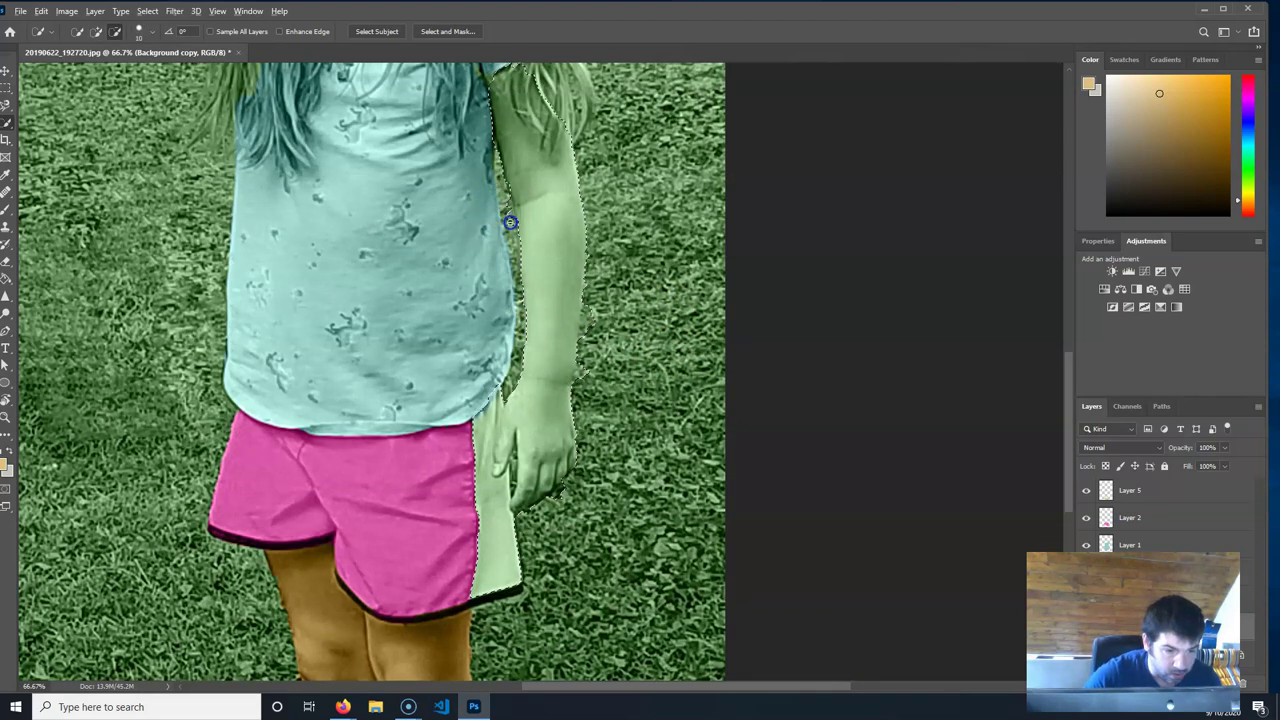
{"action": "mouse_move", "coordinate": [610, 322]}
{"action": "left_mouse_down"}
{"action": "mouse_move", "coordinate": [620, 334]}
{"action": "mouse_move", "coordinate": [594, 294]}
{"action": "mouse_move", "coordinate": [589, 325]}
{"action": "left_mouse_up"}
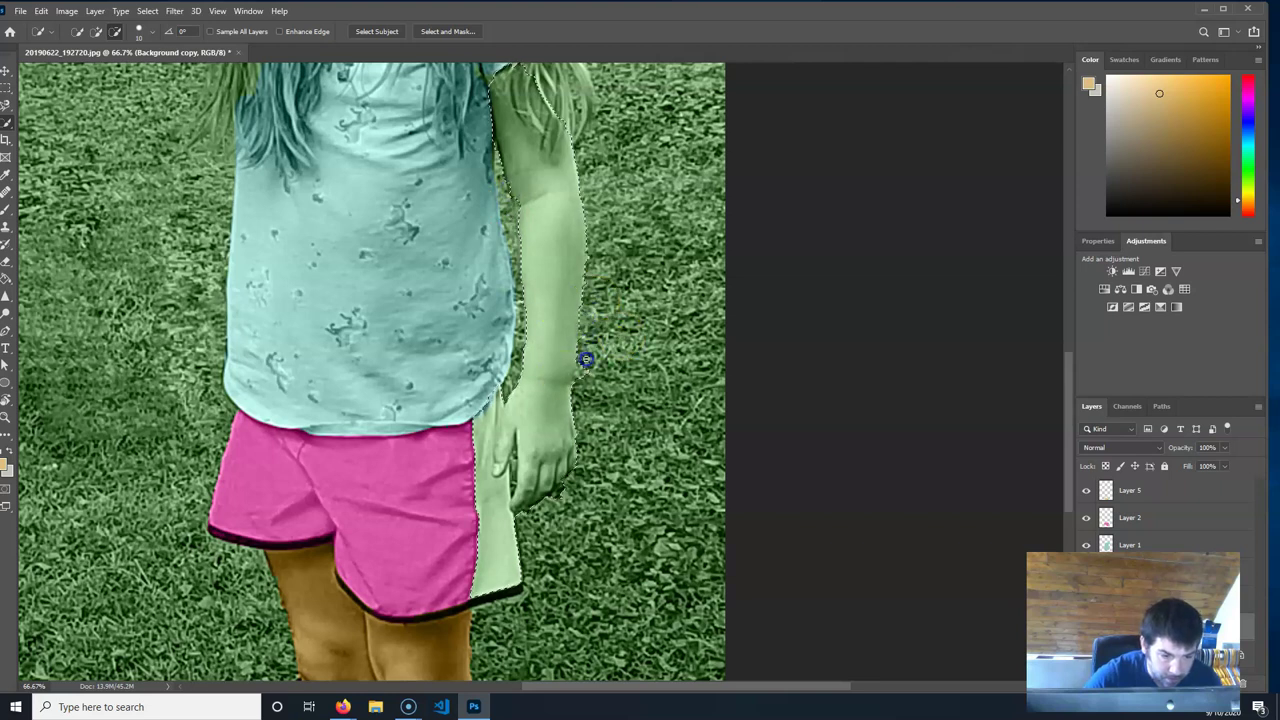
{"action": "left_click_drag", "start_coordinate": [583, 385], "coordinate": [586, 362]}
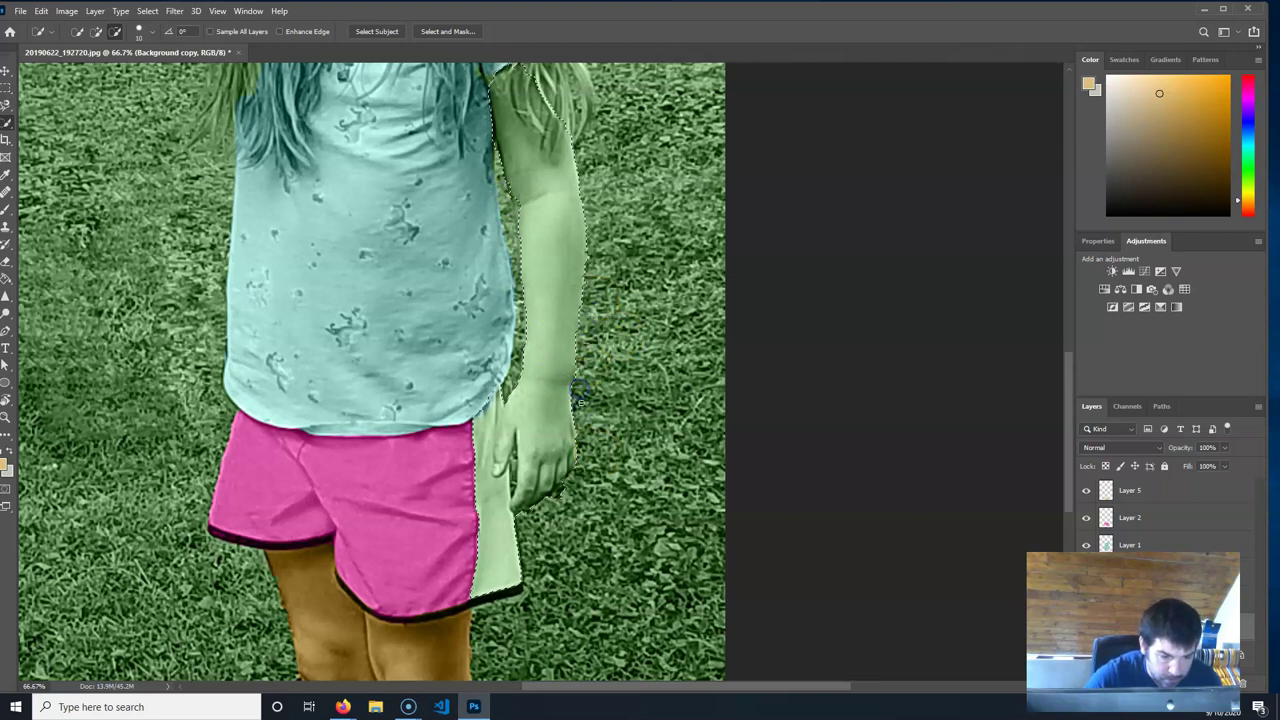
{"action": "left_click_drag", "start_coordinate": [590, 439], "coordinate": [580, 434]}
{"action": "left_click_drag", "start_coordinate": [568, 500], "coordinate": [556, 498]}
{"action": "left_click", "coordinate": [562, 493]}
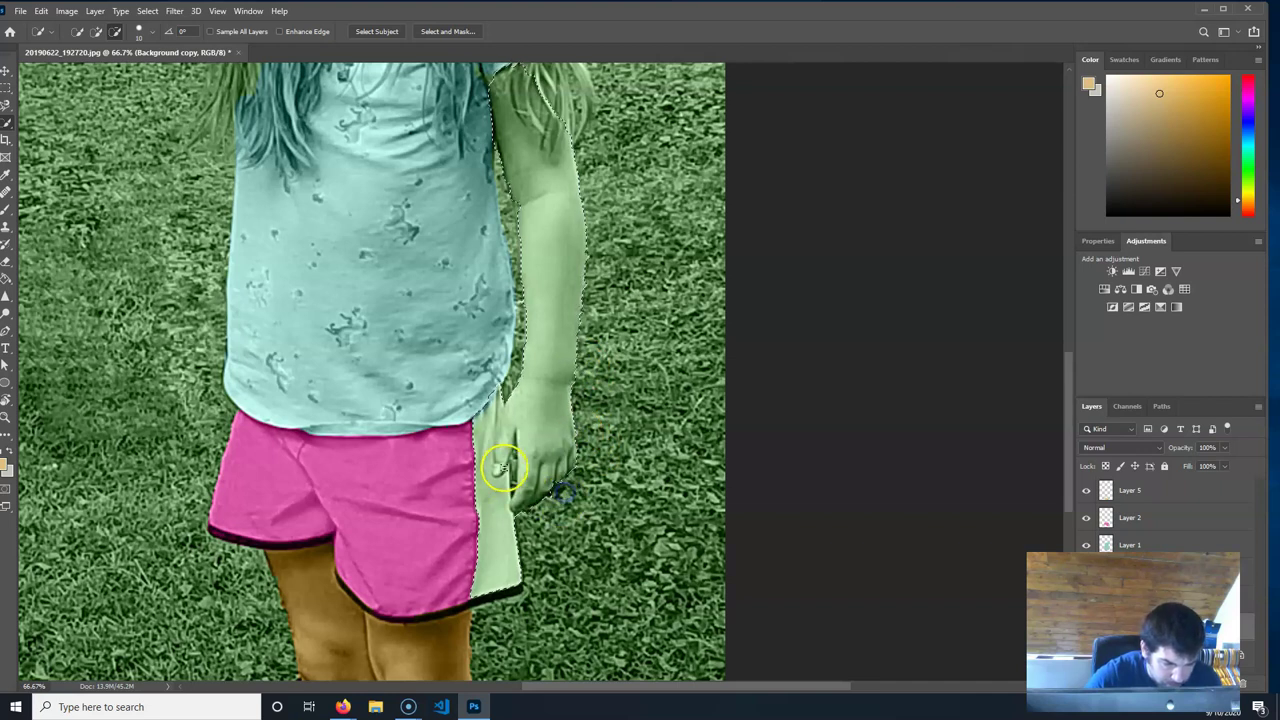
{"action": "left_click", "coordinate": [496, 550]}
{"action": "mouse_move", "coordinate": [489, 576]}
{"action": "left_mouse_down"}
{"action": "mouse_move", "coordinate": [523, 574]}
{"action": "mouse_move", "coordinate": [486, 477]}
{"action": "mouse_move", "coordinate": [494, 397]}
{"action": "left_mouse_up"}
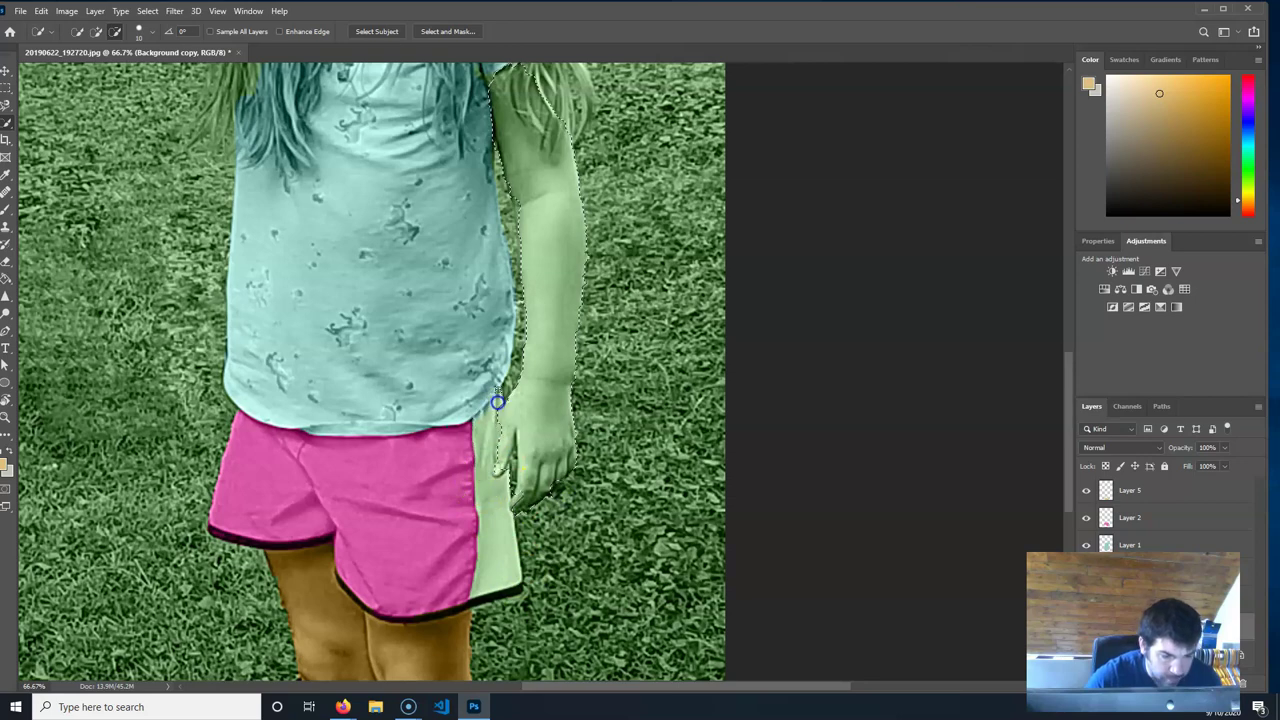
Subtract the background and hair from the selection around the raised hand's wrist and fingers.
{"action": "left_click_drag", "start_coordinate": [391, 243], "coordinate": [503, 423]}
{"action": "mouse_move", "coordinate": [401, 263]}
{"action": "left_mouse_down"}
{"action": "mouse_move", "coordinate": [442, 374]}
{"action": "mouse_move", "coordinate": [425, 417]}
{"action": "left_mouse_up"}
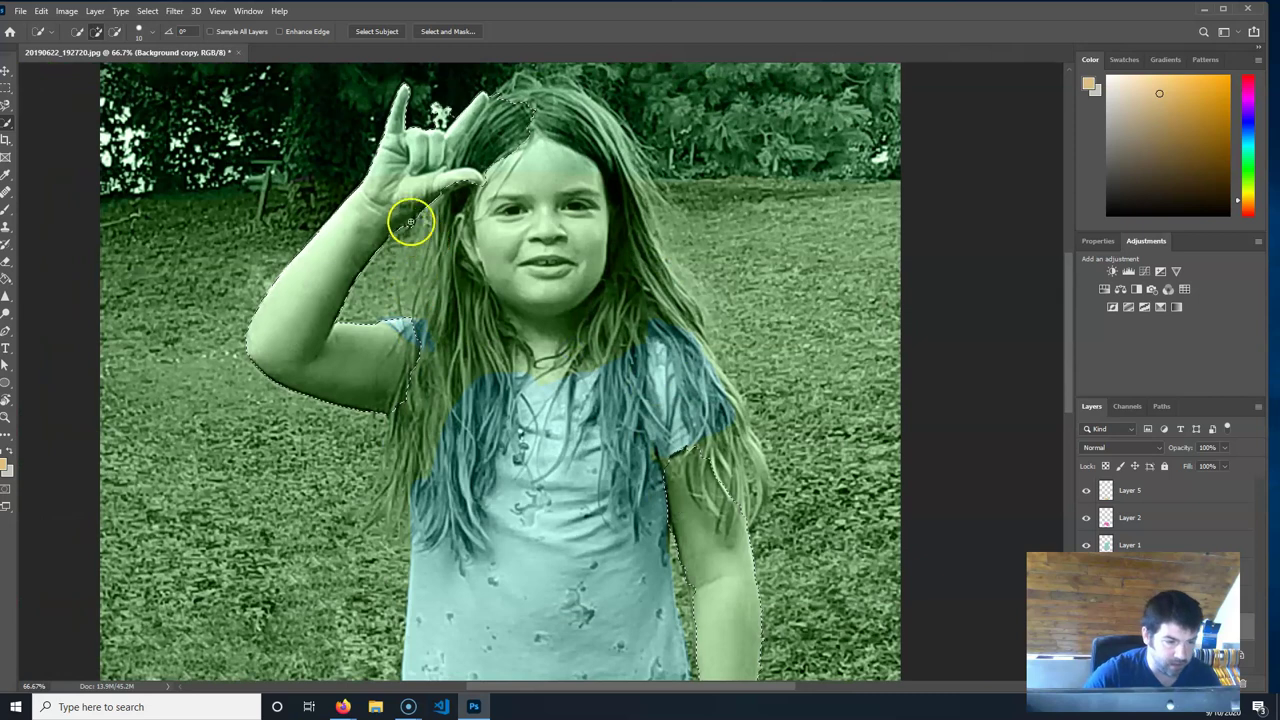
{"action": "left_click", "coordinate": [415, 221], "text": "alt"}
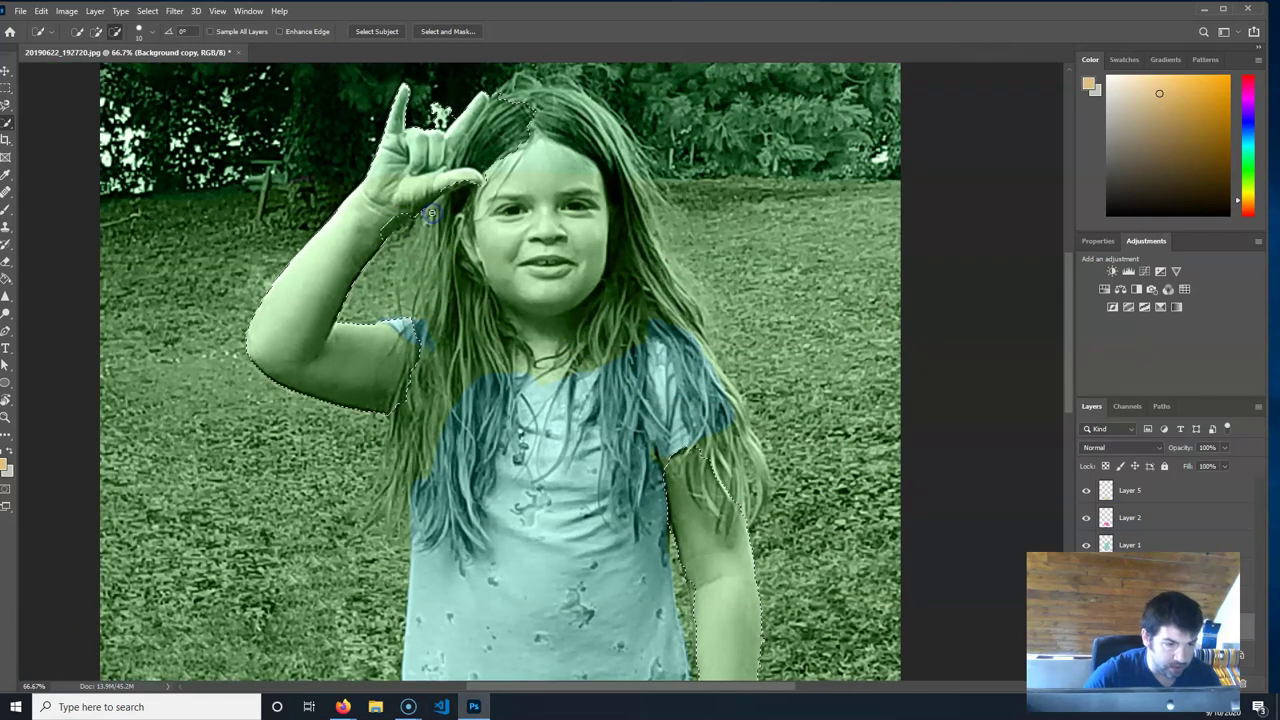
{"action": "left_click_drag", "start_coordinate": [481, 163], "coordinate": [511, 107]}
{"action": "left_click", "coordinate": [494, 120], "text": "alt"}
{"action": "left_click", "coordinate": [435, 90], "text": "alt"}
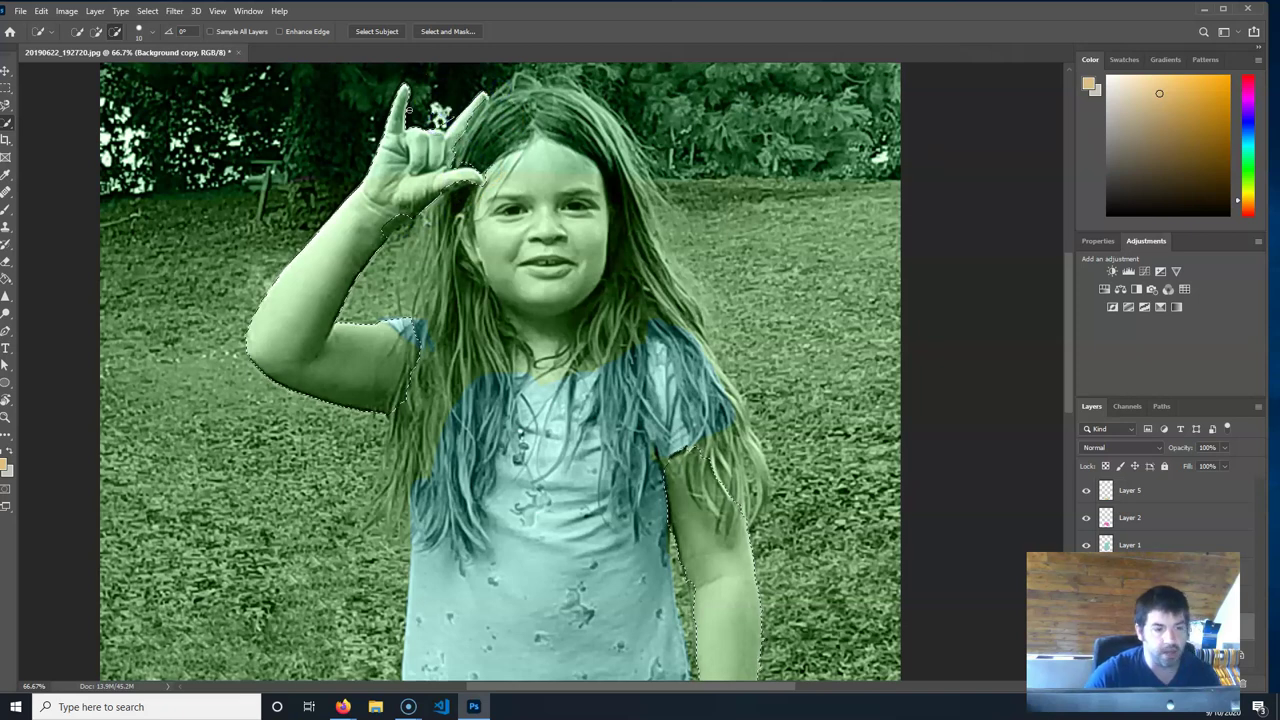
Add the forehead, face, neck and the raised wrist to the skin selection using a larger 60 px selection brush.
{"action": "key", "text": "]"}
{"action": "key", "text": "]"}
{"action": "key", "text": "]"}
{"action": "key", "text": "]"}
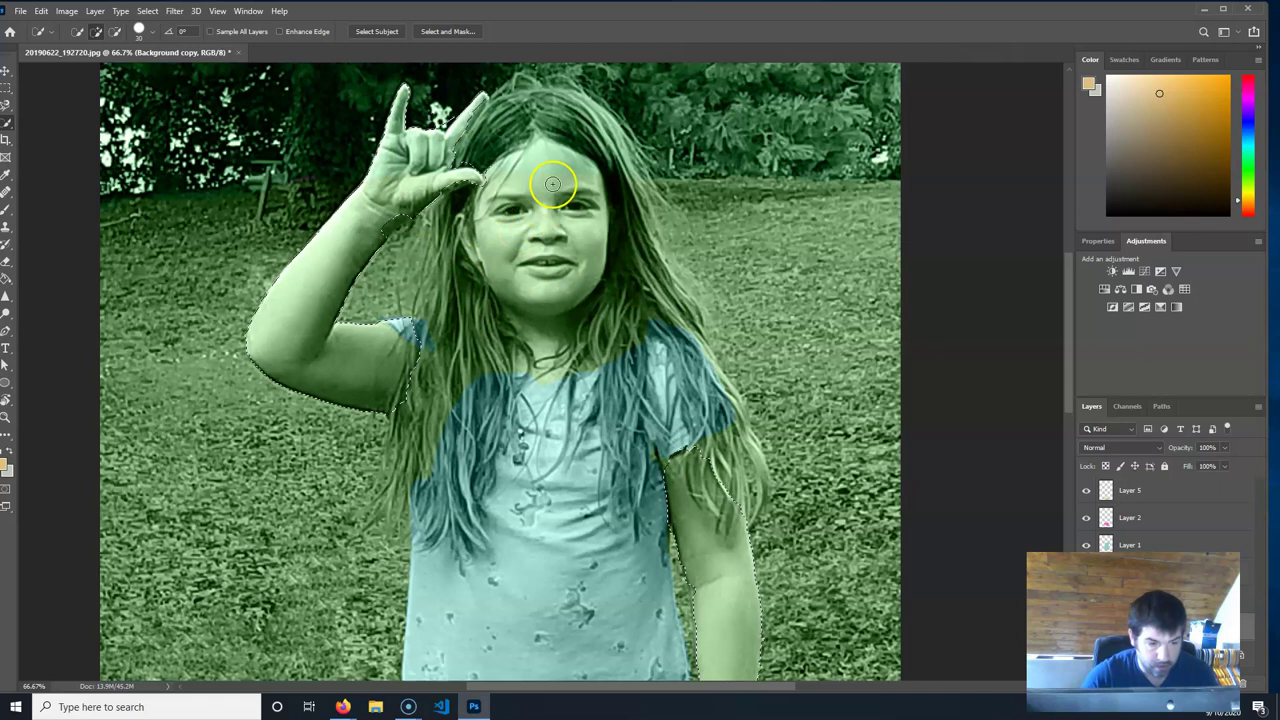
{"action": "key", "text": "]"}
{"action": "key", "text": "]"}
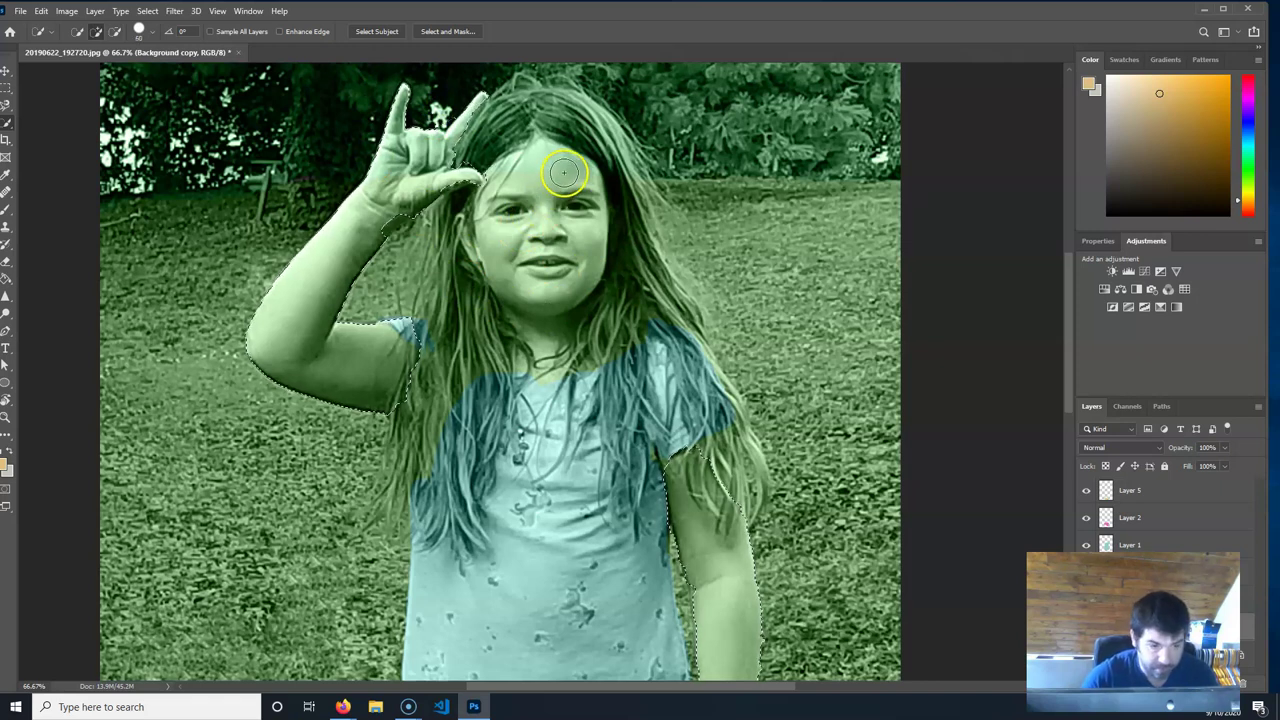
{"action": "left_click_drag", "start_coordinate": [575, 176], "coordinate": [578, 175]}
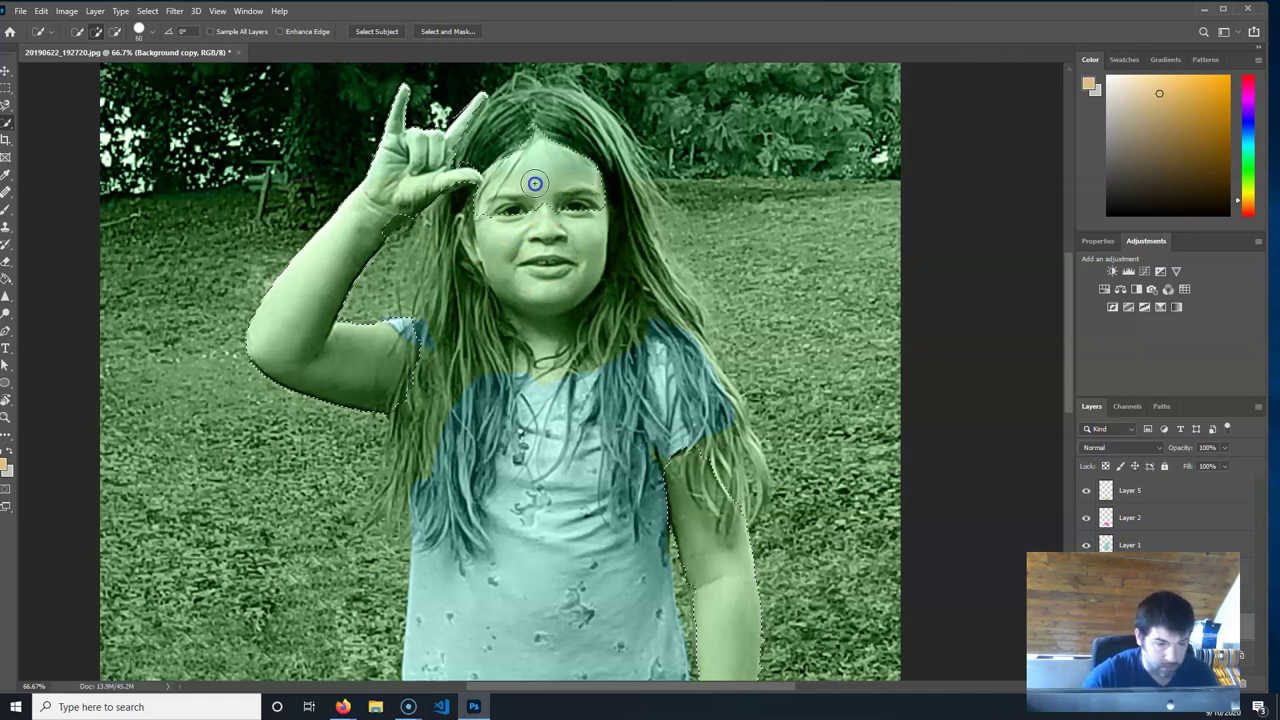
{"action": "mouse_move", "coordinate": [532, 258]}
{"action": "left_mouse_down"}
{"action": "mouse_move", "coordinate": [559, 235]}
{"action": "mouse_move", "coordinate": [580, 243]}
{"action": "left_mouse_up"}
{"action": "mouse_move", "coordinate": [548, 306]}
{"action": "left_mouse_down"}
{"action": "mouse_move", "coordinate": [542, 353]}
{"action": "mouse_move", "coordinate": [560, 314]}
{"action": "mouse_move", "coordinate": [575, 330]}
{"action": "mouse_move", "coordinate": [505, 340]}
{"action": "mouse_move", "coordinate": [525, 352]}
{"action": "left_mouse_up"}
{"action": "mouse_move", "coordinate": [604, 308]}
{"action": "left_mouse_down"}
{"action": "mouse_move", "coordinate": [534, 364]}
{"action": "mouse_move", "coordinate": [510, 343]}
{"action": "mouse_move", "coordinate": [566, 331]}
{"action": "mouse_move", "coordinate": [463, 286]}
{"action": "mouse_move", "coordinate": [472, 185]}
{"action": "left_mouse_up"}
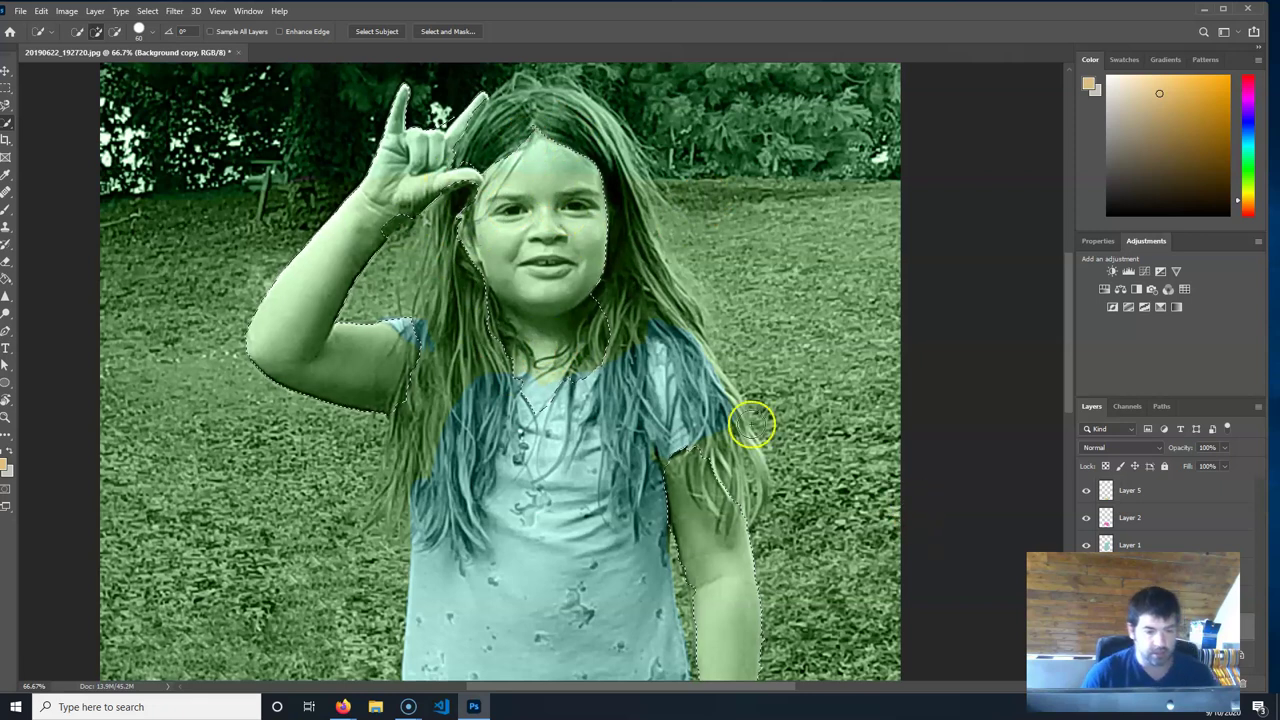
{"action": "left_click", "coordinate": [383, 215]}
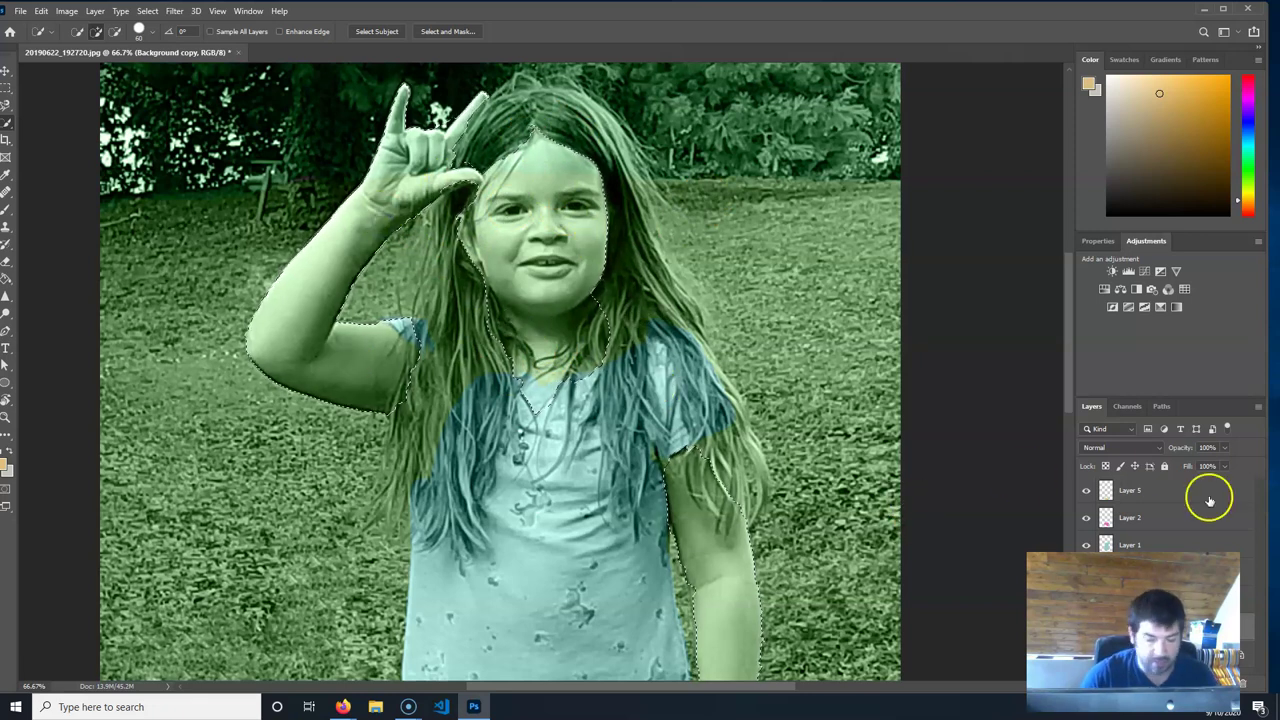
Fill the selected face, neck and arms with the tan skin colour on Layer 5 and clear the selection.
{"action": "left_click", "coordinate": [1131, 498]}
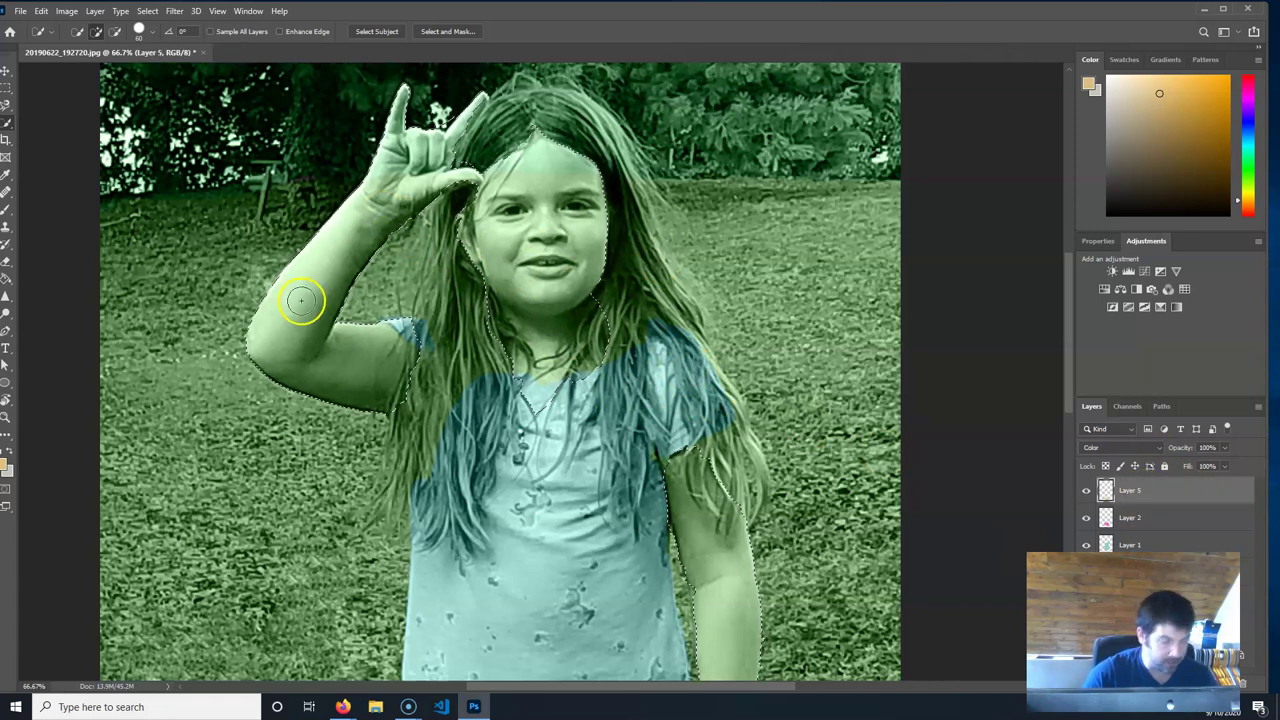
{"action": "key", "text": "g"}
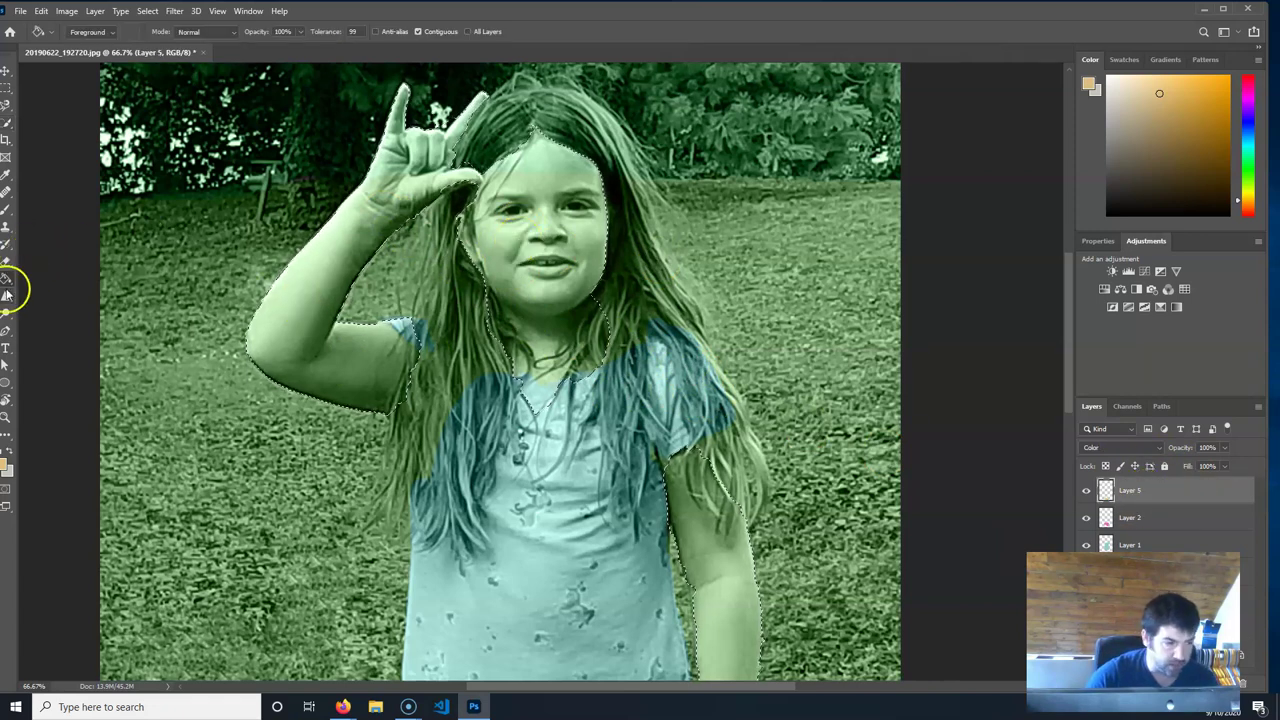
{"action": "left_click", "coordinate": [511, 234]}
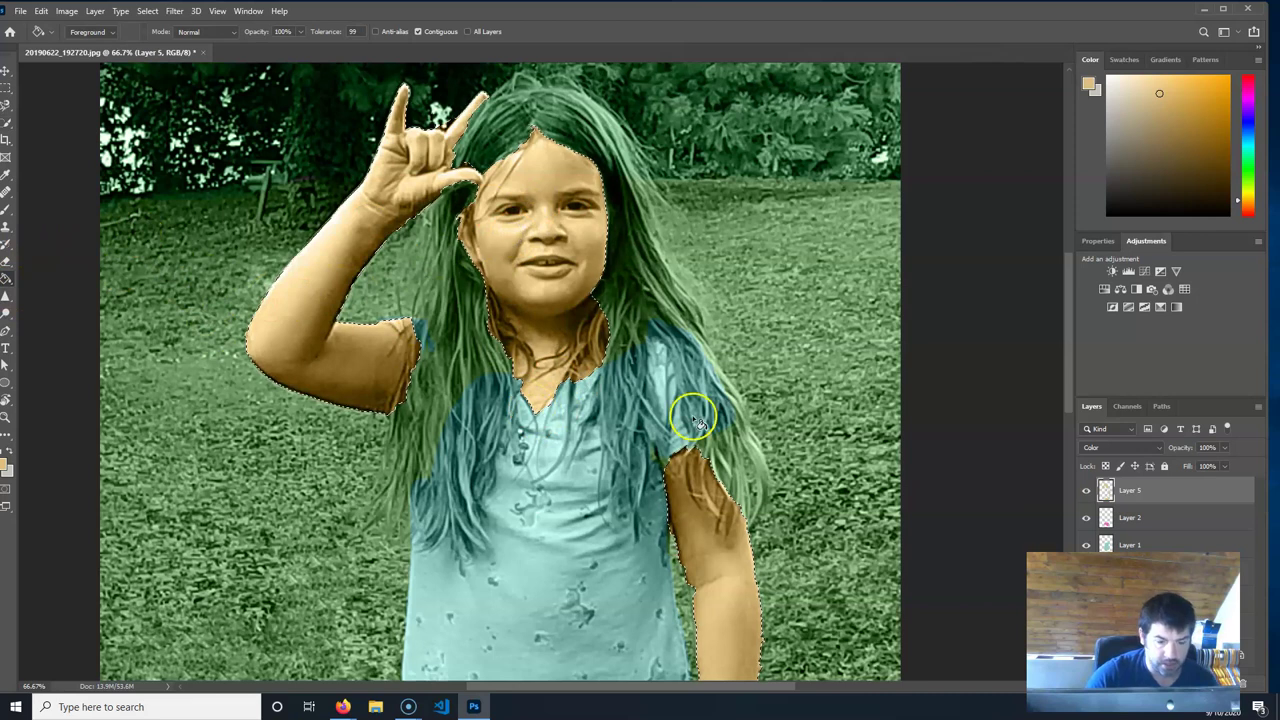
{"action": "key", "text": "ctrl+minus"}
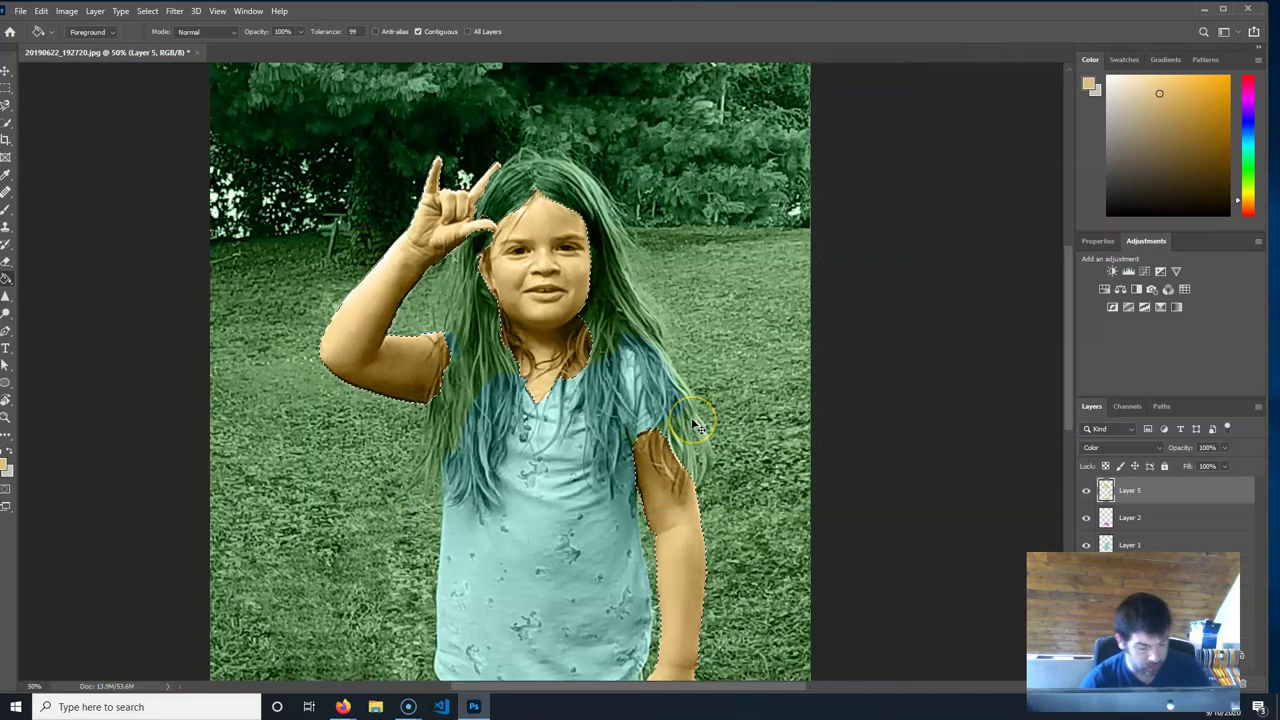
{"action": "key", "text": "ctrl+d"}
Add an empty layer above the skin layer and choose a medium brown foreground colour for the hair.
{"action": "left_click", "coordinate": [1225, 683]}
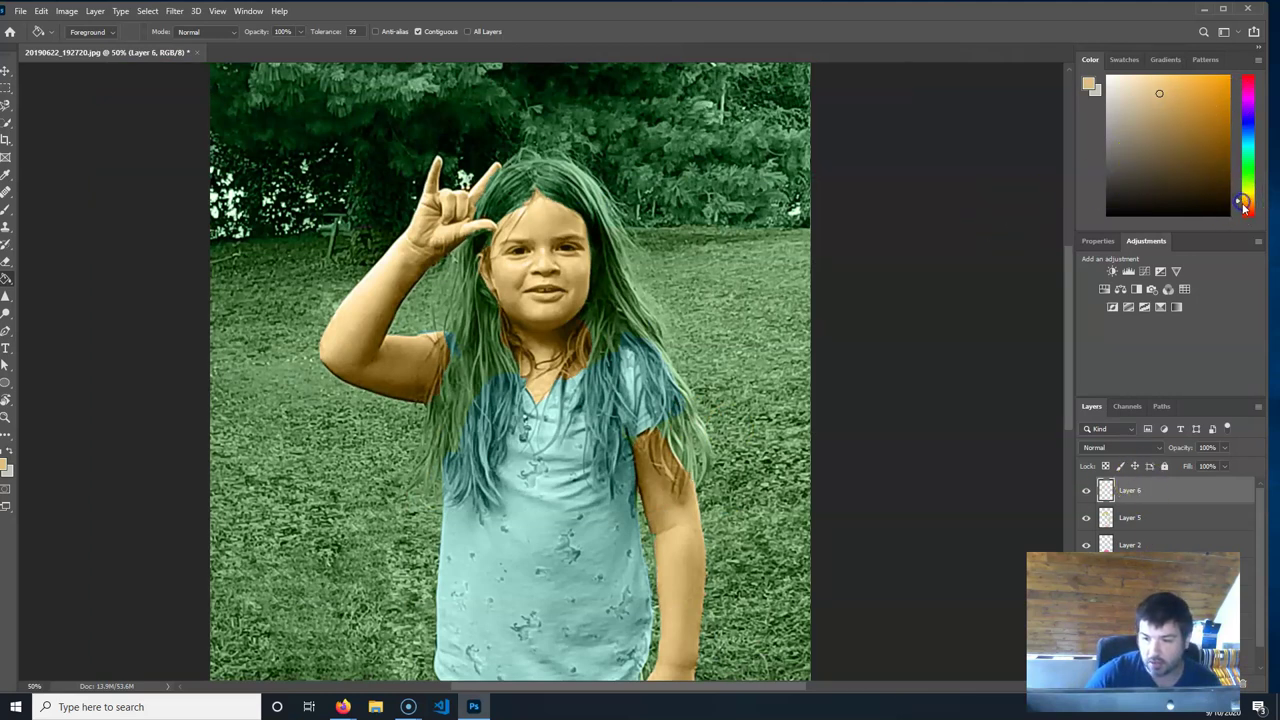
{"action": "left_click_drag", "start_coordinate": [1244, 206], "coordinate": [1245, 208]}
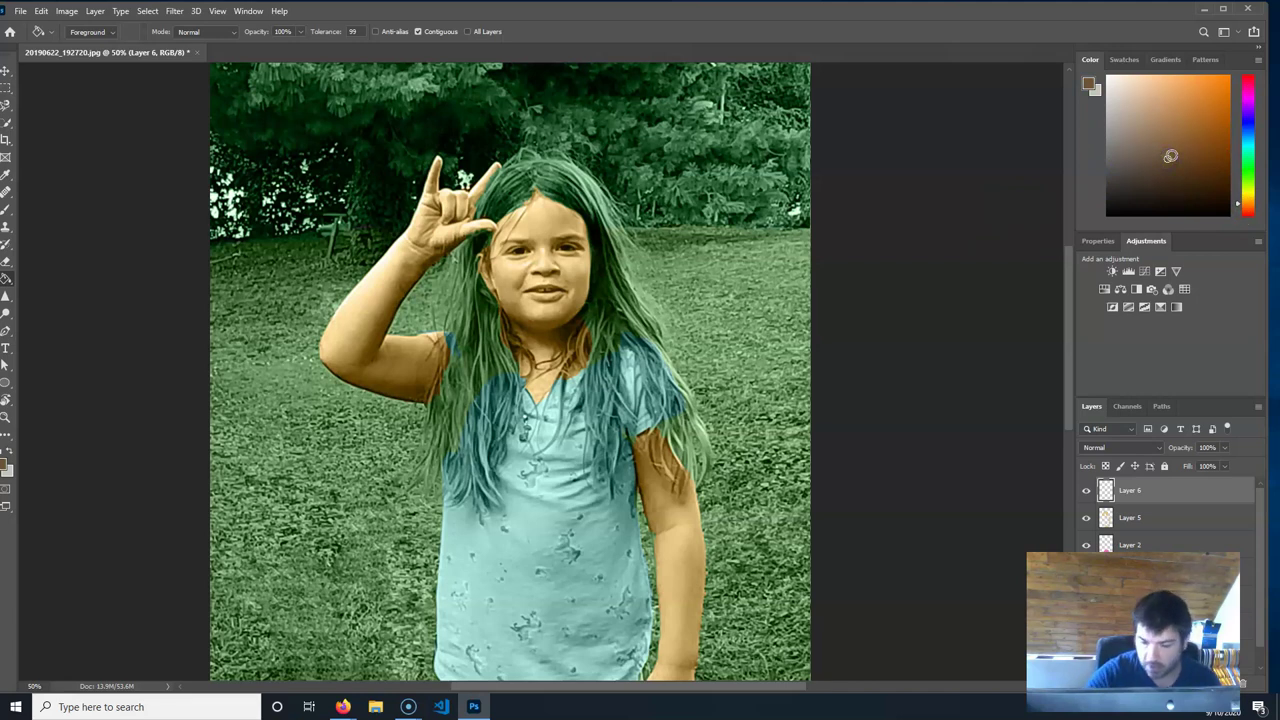
Paint over all the hair in brown with a 40 px brush and set that layer's blend mode to Color.
{"action": "key", "text": "b"}
{"action": "key", "text": "bracketleft"}
{"action": "key", "text": "bracketleft"}
{"action": "key", "text": "bracketleft"}
{"action": "key", "text": "bracketleft"}
{"action": "key", "text": "bracketleft"}
{"action": "key", "text": "bracketleft"}
{"action": "key", "text": "bracketleft"}
{"action": "key", "text": "bracketleft"}
{"action": "key", "text": "bracketleft"}
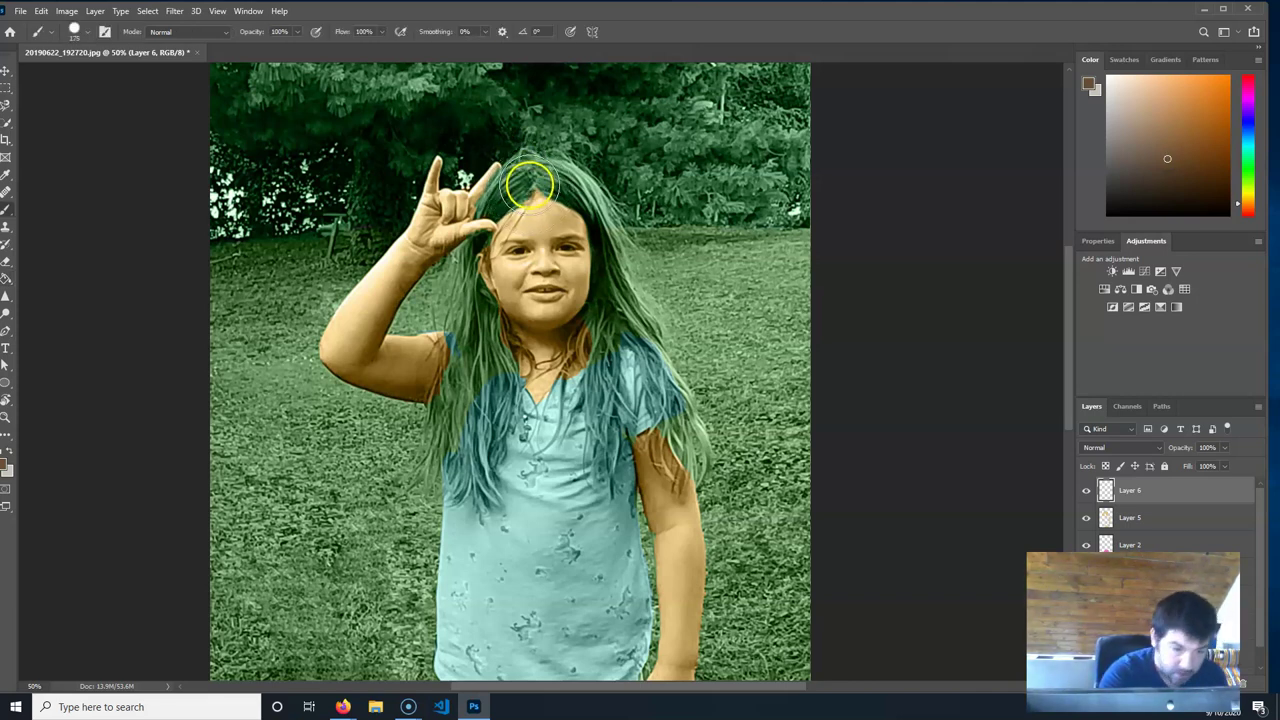
{"action": "left_click_drag", "start_coordinate": [522, 192], "coordinate": [528, 188]}
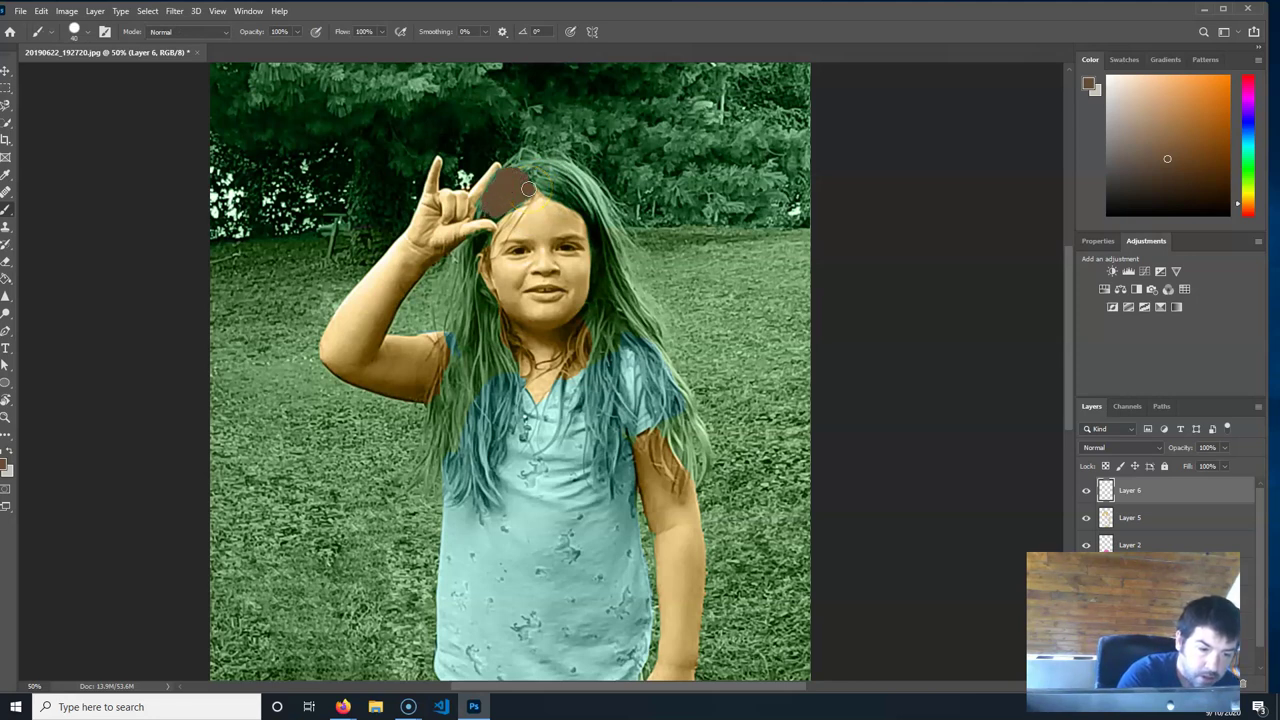
{"action": "left_click_drag", "start_coordinate": [525, 183], "coordinate": [511, 182]}
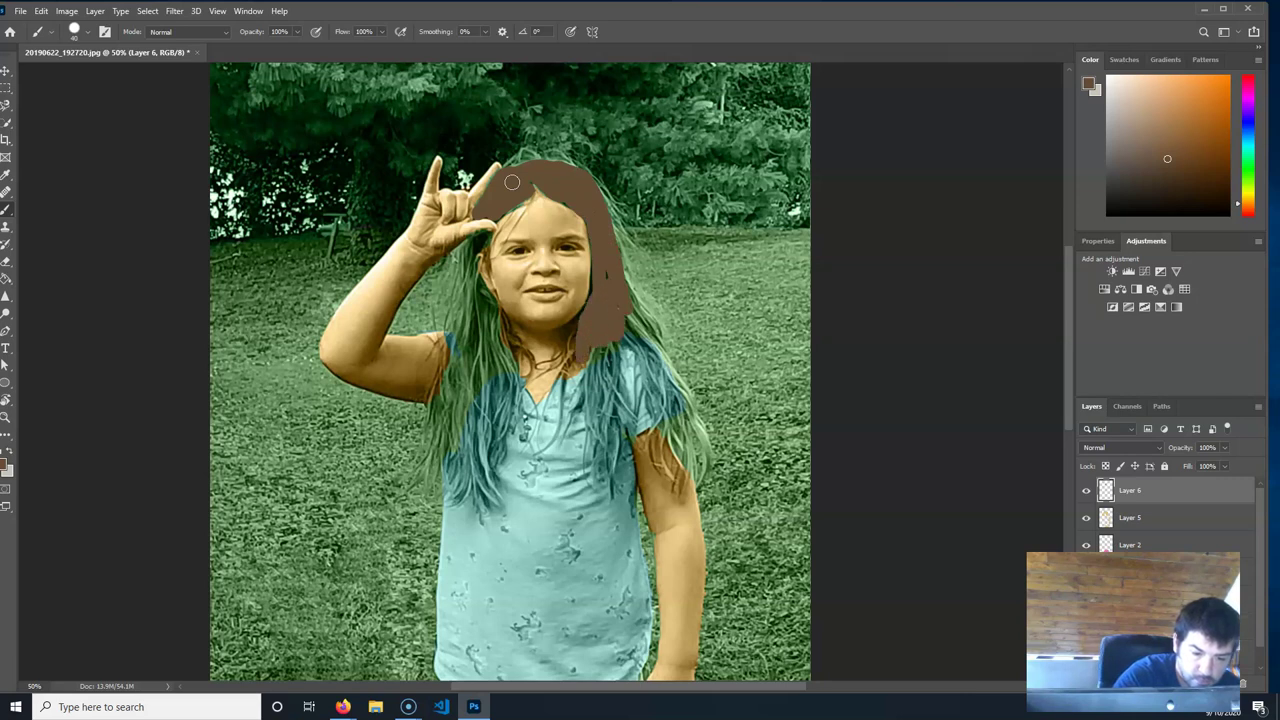
{"action": "mouse_move", "coordinate": [621, 313]}
{"action": "left_mouse_down"}
{"action": "mouse_move", "coordinate": [612, 259]}
{"action": "mouse_move", "coordinate": [687, 417]}
{"action": "mouse_move", "coordinate": [684, 407]}
{"action": "mouse_move", "coordinate": [669, 397]}
{"action": "mouse_move", "coordinate": [689, 479]}
{"action": "mouse_move", "coordinate": [668, 396]}
{"action": "mouse_move", "coordinate": [660, 430]}
{"action": "left_mouse_up"}
{"action": "mouse_move", "coordinate": [612, 328]}
{"action": "left_mouse_down"}
{"action": "mouse_move", "coordinate": [619, 387]}
{"action": "mouse_move", "coordinate": [606, 346]}
{"action": "mouse_move", "coordinate": [600, 462]}
{"action": "mouse_move", "coordinate": [588, 359]}
{"action": "mouse_move", "coordinate": [599, 462]}
{"action": "mouse_move", "coordinate": [577, 353]}
{"action": "mouse_move", "coordinate": [545, 446]}
{"action": "mouse_move", "coordinate": [566, 343]}
{"action": "left_mouse_up"}
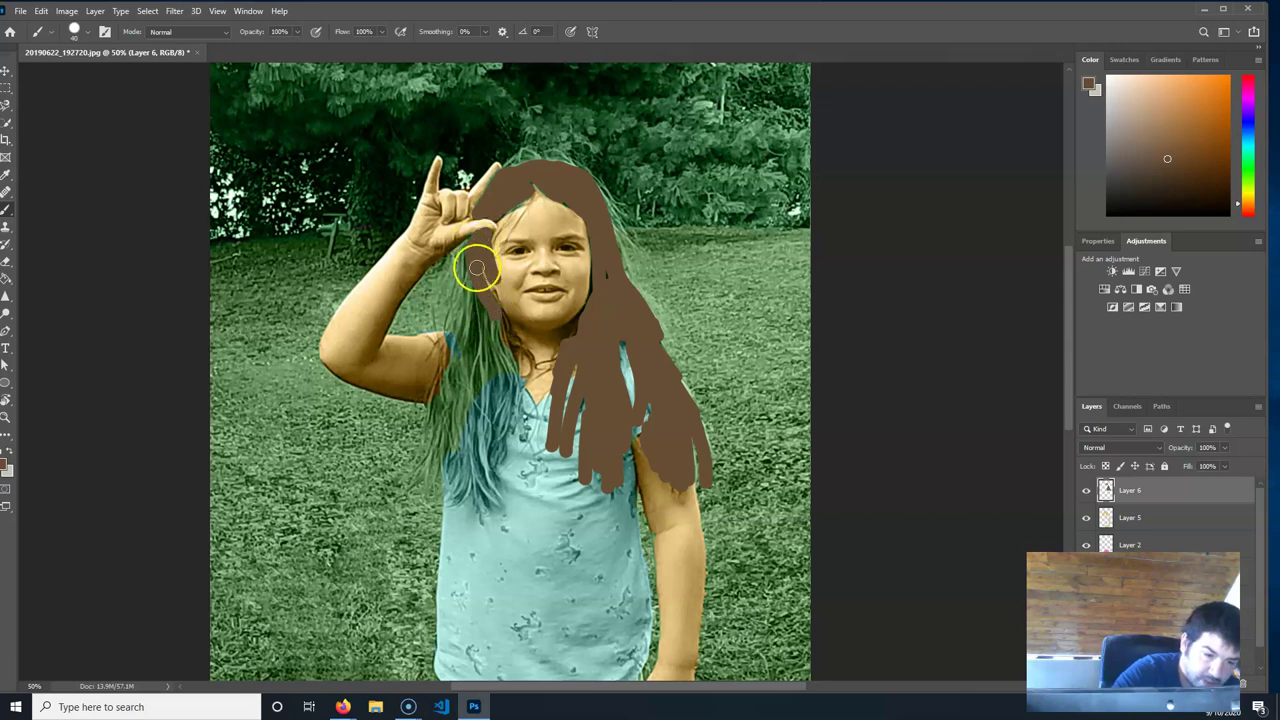
{"action": "mouse_move", "coordinate": [460, 272]}
{"action": "left_mouse_down"}
{"action": "mouse_move", "coordinate": [448, 421]}
{"action": "mouse_move", "coordinate": [455, 337]}
{"action": "mouse_move", "coordinate": [443, 392]}
{"action": "mouse_move", "coordinate": [476, 332]}
{"action": "mouse_move", "coordinate": [507, 367]}
{"action": "mouse_move", "coordinate": [496, 334]}
{"action": "mouse_move", "coordinate": [482, 437]}
{"action": "mouse_move", "coordinate": [500, 420]}
{"action": "mouse_move", "coordinate": [473, 478]}
{"action": "mouse_move", "coordinate": [474, 456]}
{"action": "mouse_move", "coordinate": [457, 466]}
{"action": "mouse_move", "coordinate": [445, 428]}
{"action": "mouse_move", "coordinate": [433, 461]}
{"action": "mouse_move", "coordinate": [444, 369]}
{"action": "mouse_move", "coordinate": [472, 336]}
{"action": "left_mouse_up"}
{"action": "mouse_move", "coordinate": [571, 177]}
{"action": "left_mouse_down"}
{"action": "mouse_move", "coordinate": [526, 166]}
{"action": "mouse_move", "coordinate": [555, 164]}
{"action": "mouse_move", "coordinate": [601, 201]}
{"action": "mouse_move", "coordinate": [632, 272]}
{"action": "left_mouse_up"}
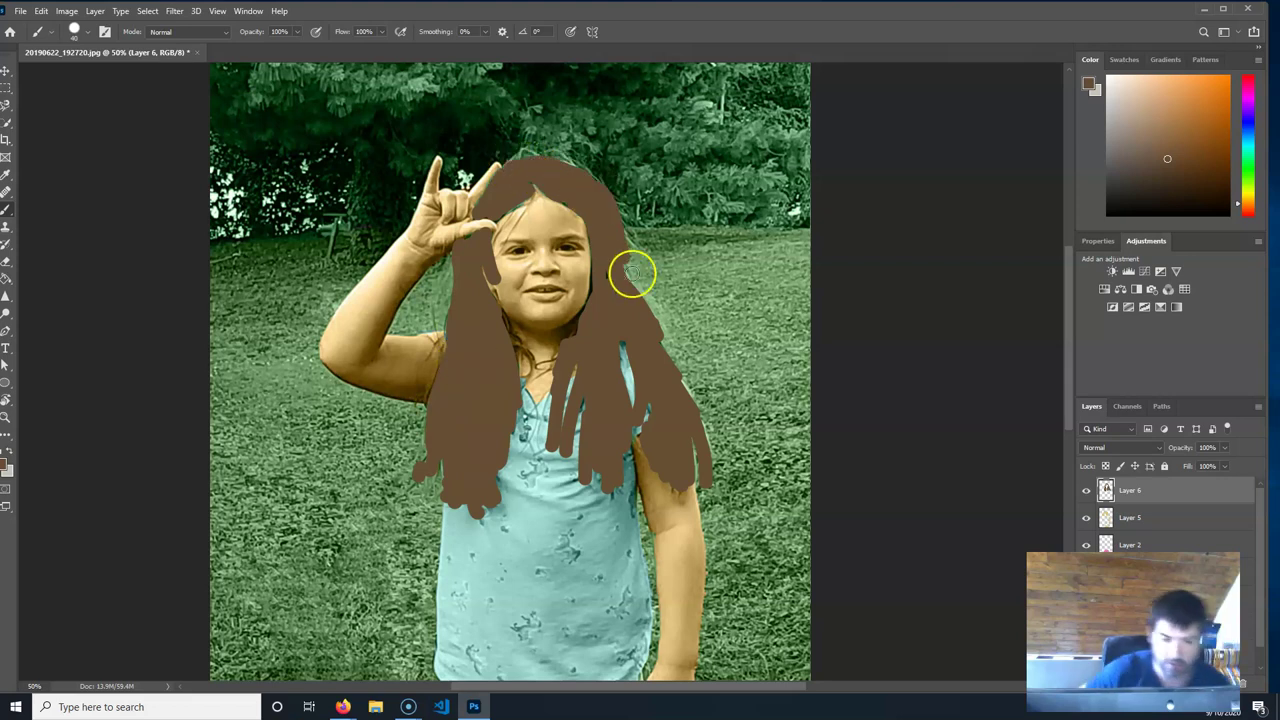
{"action": "left_click_drag", "start_coordinate": [610, 327], "coordinate": [643, 334]}
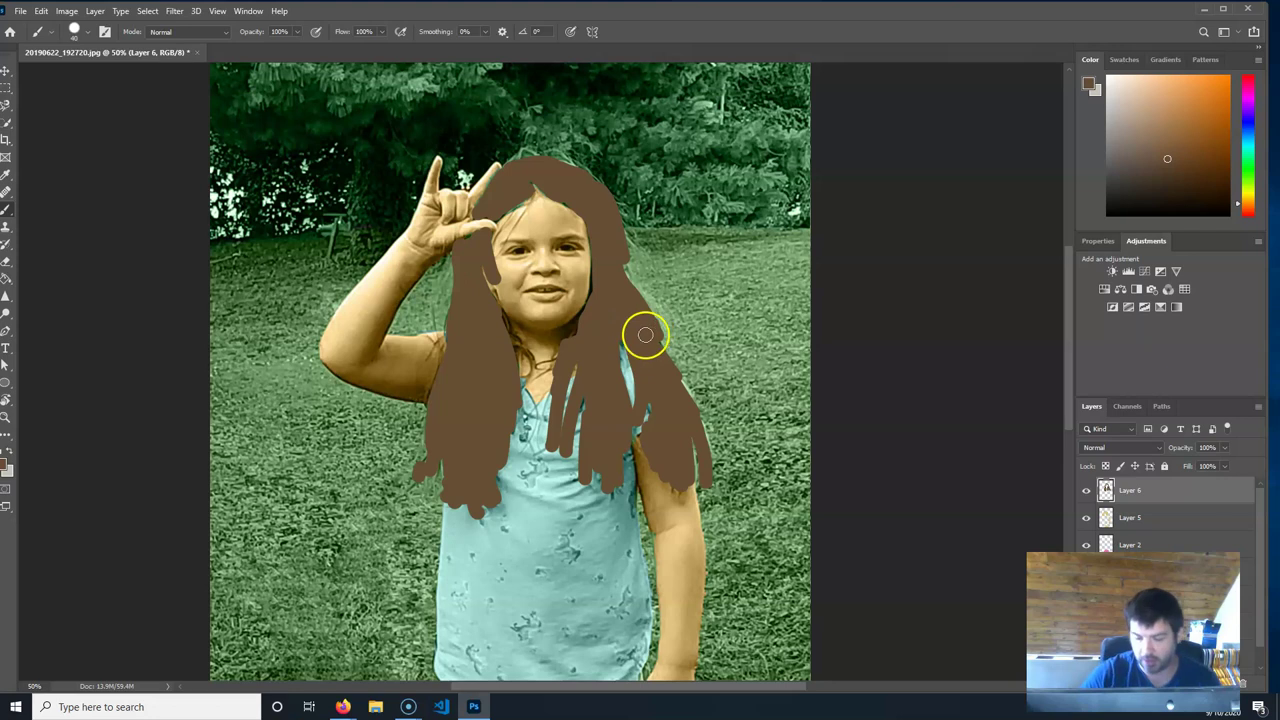
{"action": "left_click", "coordinate": [1145, 450]}
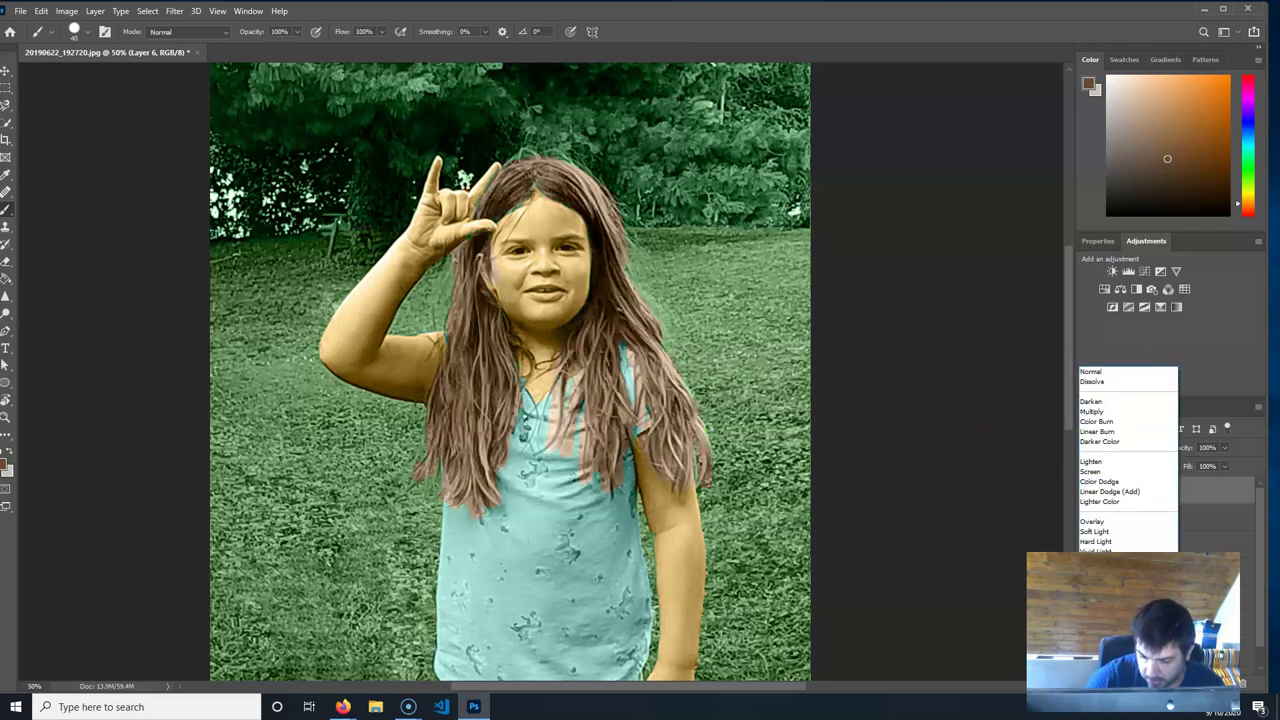
{"action": "left_click", "coordinate": [1120, 671]}
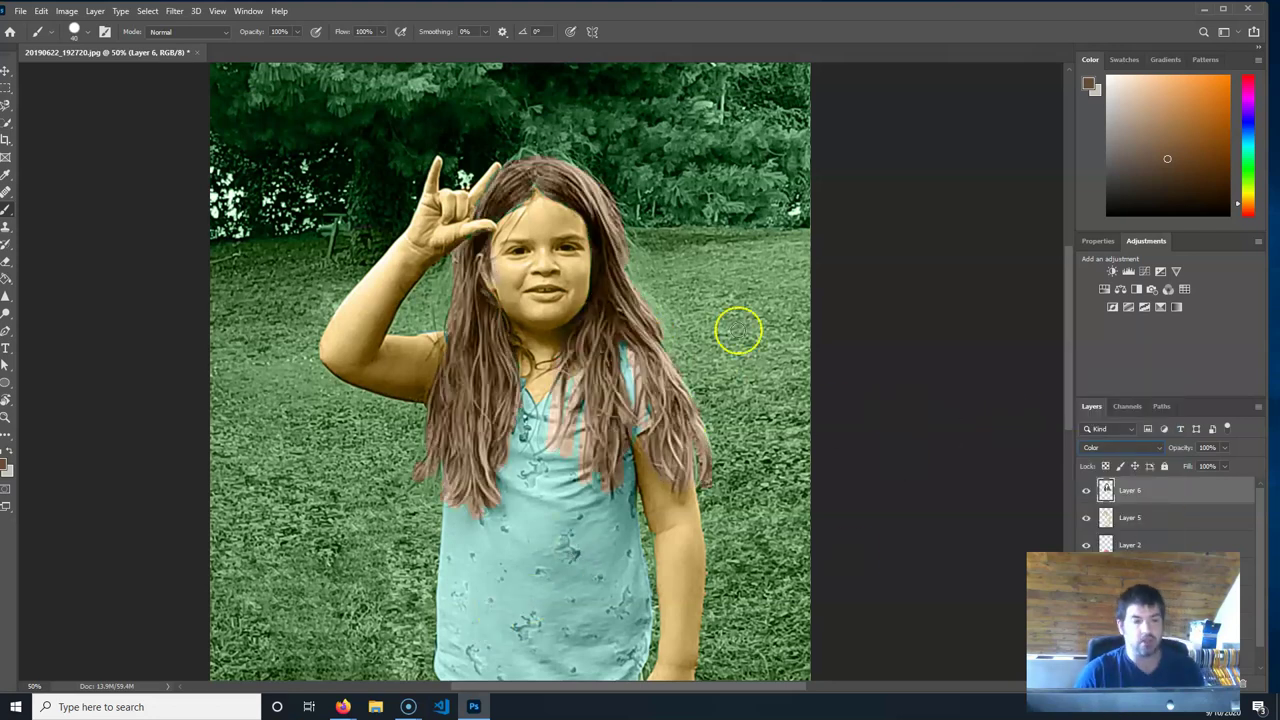
Select the skin colour layer, Layer 5, and show it alone with all other layers hidden.
{"action": "left_click", "coordinate": [1178, 518]}
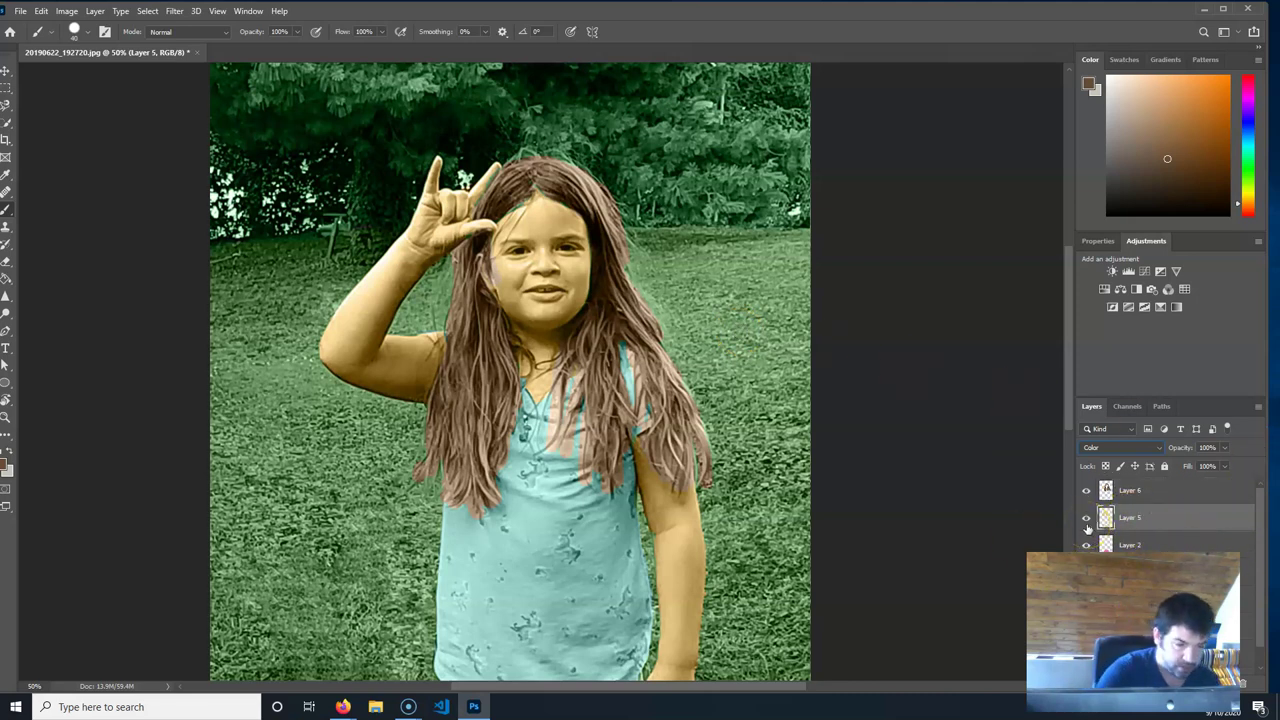
{"action": "left_click", "coordinate": [1124, 59]}
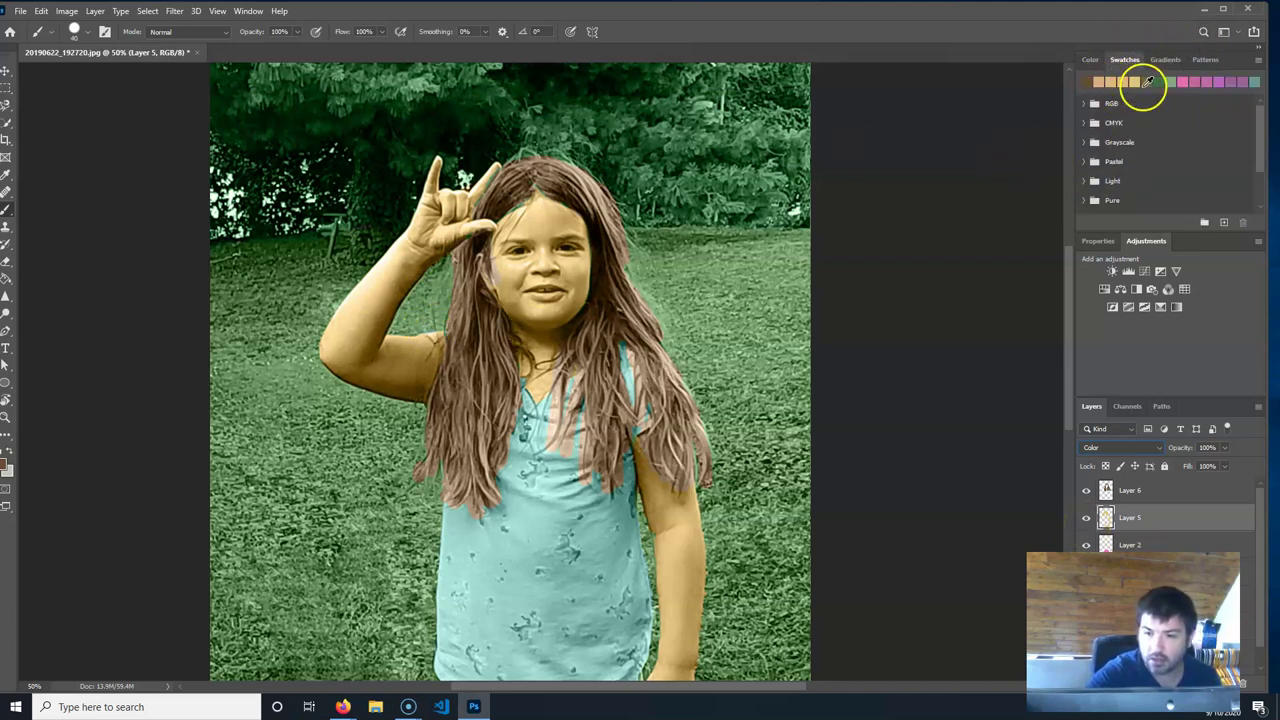
{"action": "left_click", "coordinate": [1089, 59]}
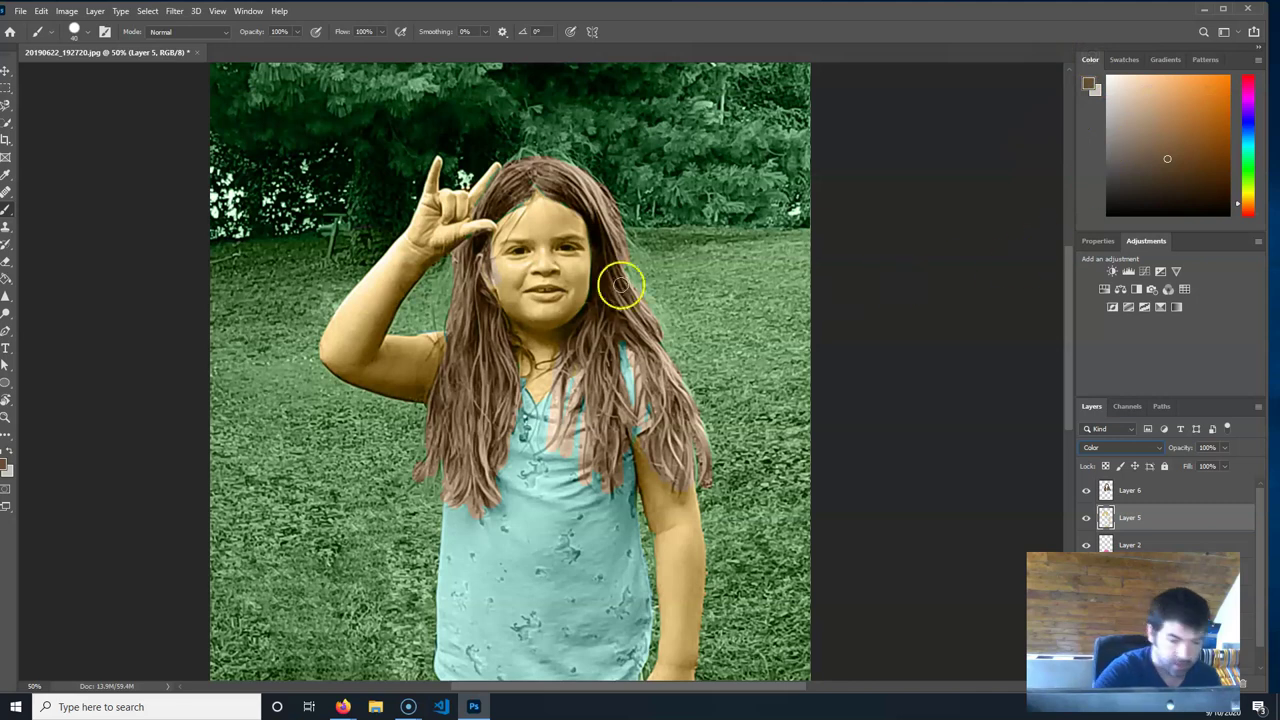
{"action": "left_click", "coordinate": [1087, 519]}
{"action": "left_click", "coordinate": [1087, 519]}
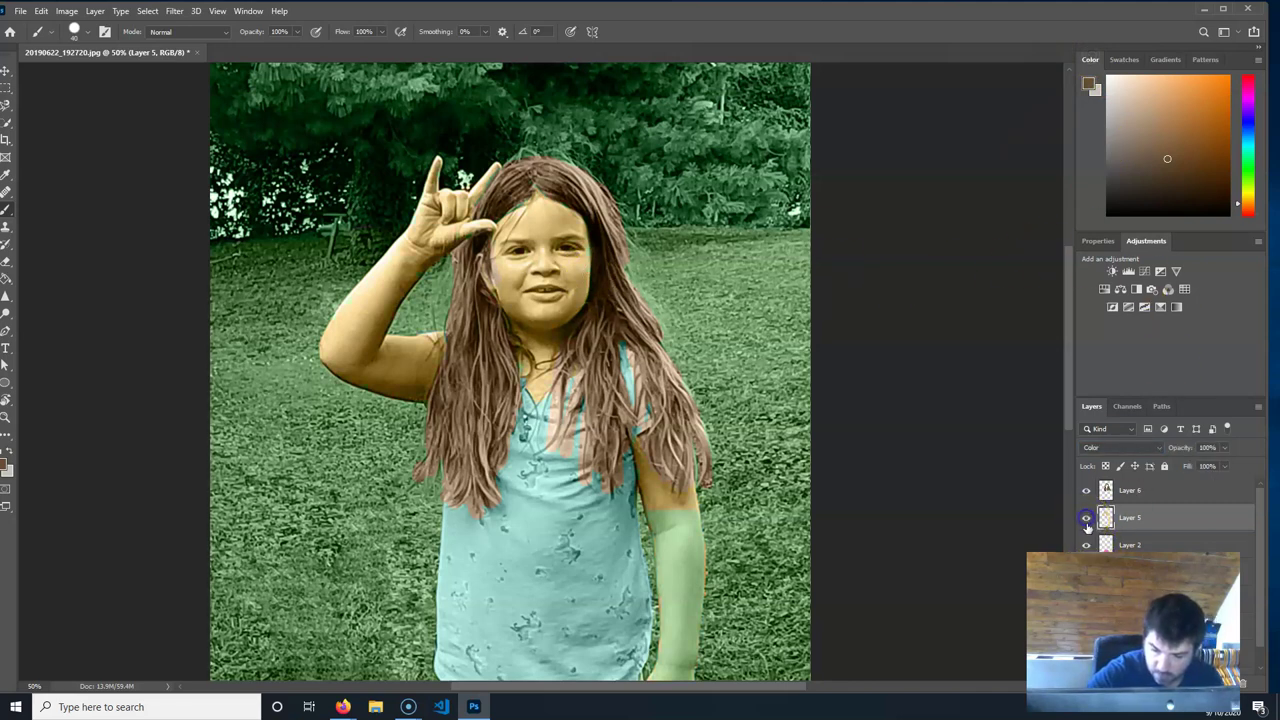
{"action": "left_click", "coordinate": [1087, 521], "text": "alt"}
{"action": "left_click", "coordinate": [1087, 522], "text": "alt"}
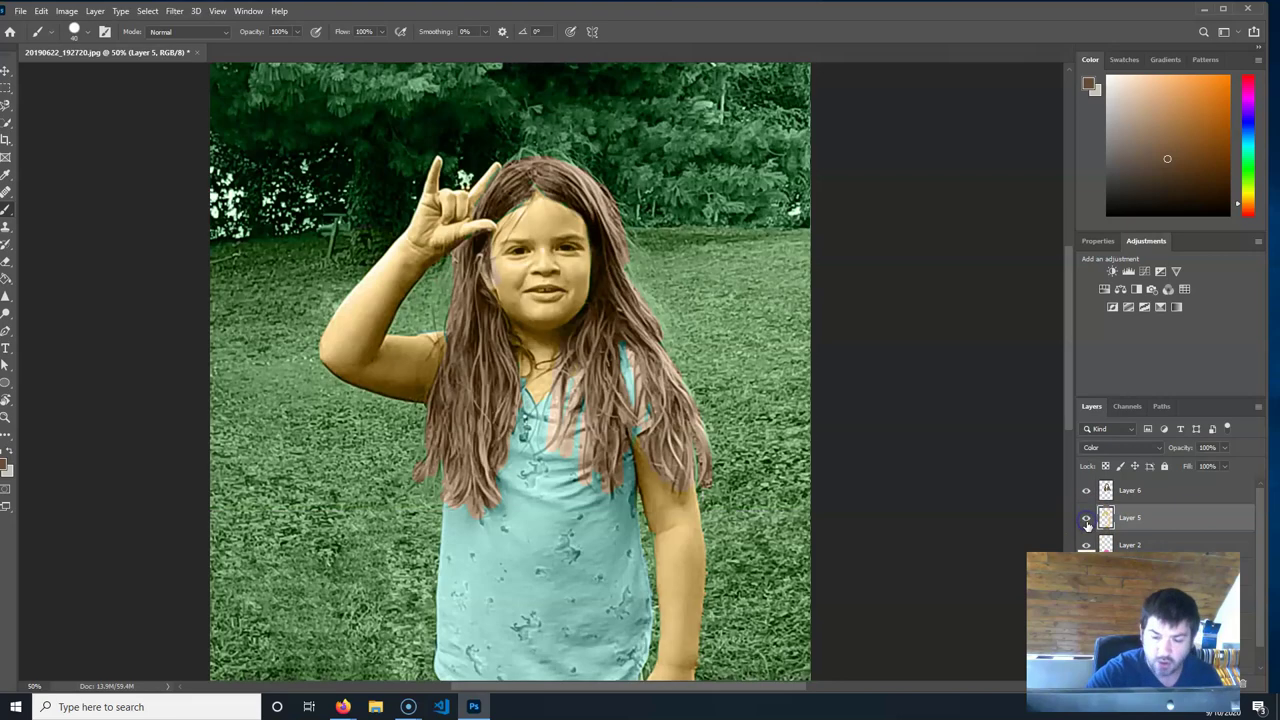
{"action": "left_click", "coordinate": [1087, 521], "text": "alt"}
{"action": "left_click", "coordinate": [1087, 521], "text": "alt"}
{"action": "left_click", "coordinate": [1087, 521], "text": "alt"}
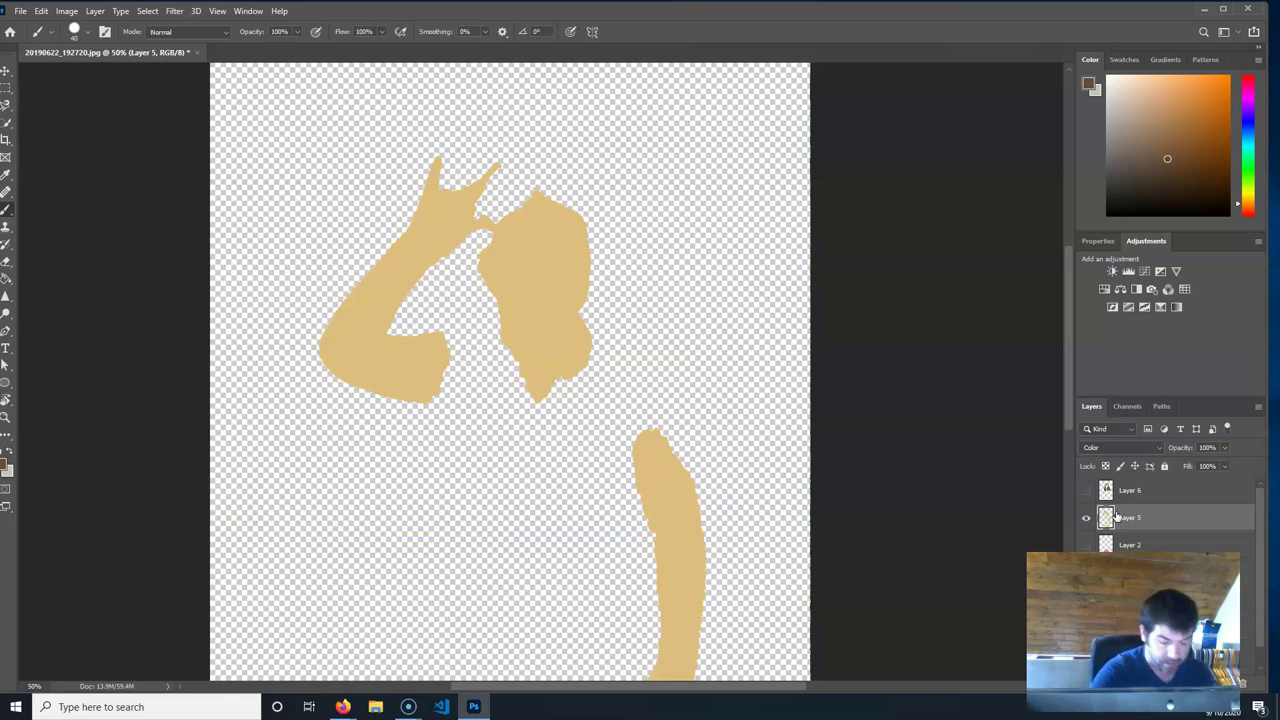
Sample the tan skin colour from the isolated layer as the foreground colour and show all layers again.
{"action": "left_click", "coordinate": [540, 294], "text": "alt"}
{"action": "key", "text": "alt+i"}
{"action": "key", "text": "Escape"}
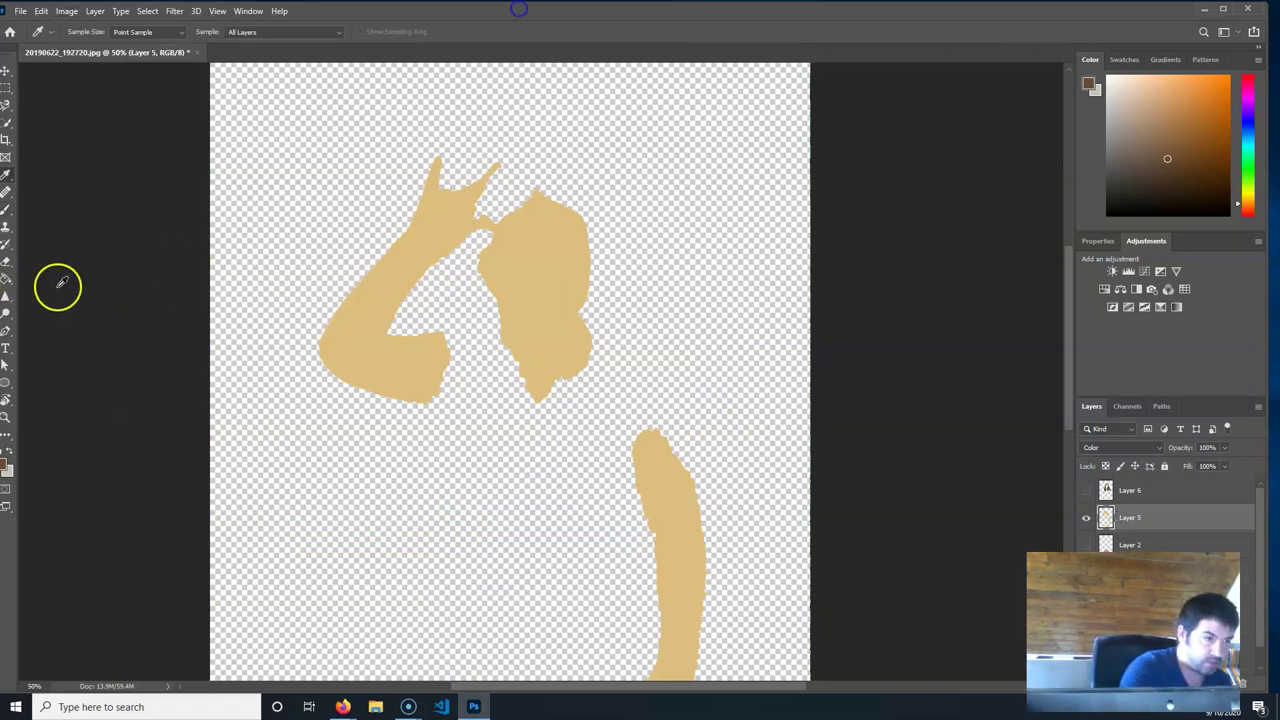
{"action": "left_click", "coordinate": [548, 285]}
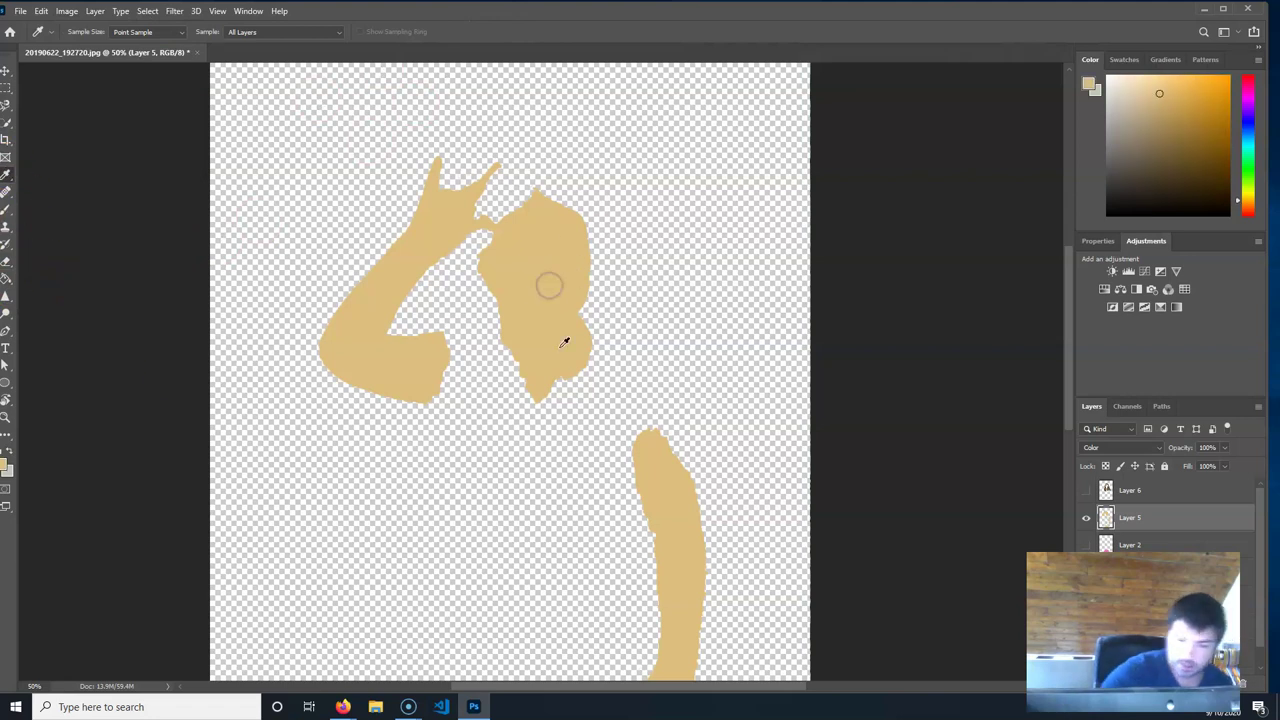
{"action": "left_click", "coordinate": [1086, 518], "text": "alt"}
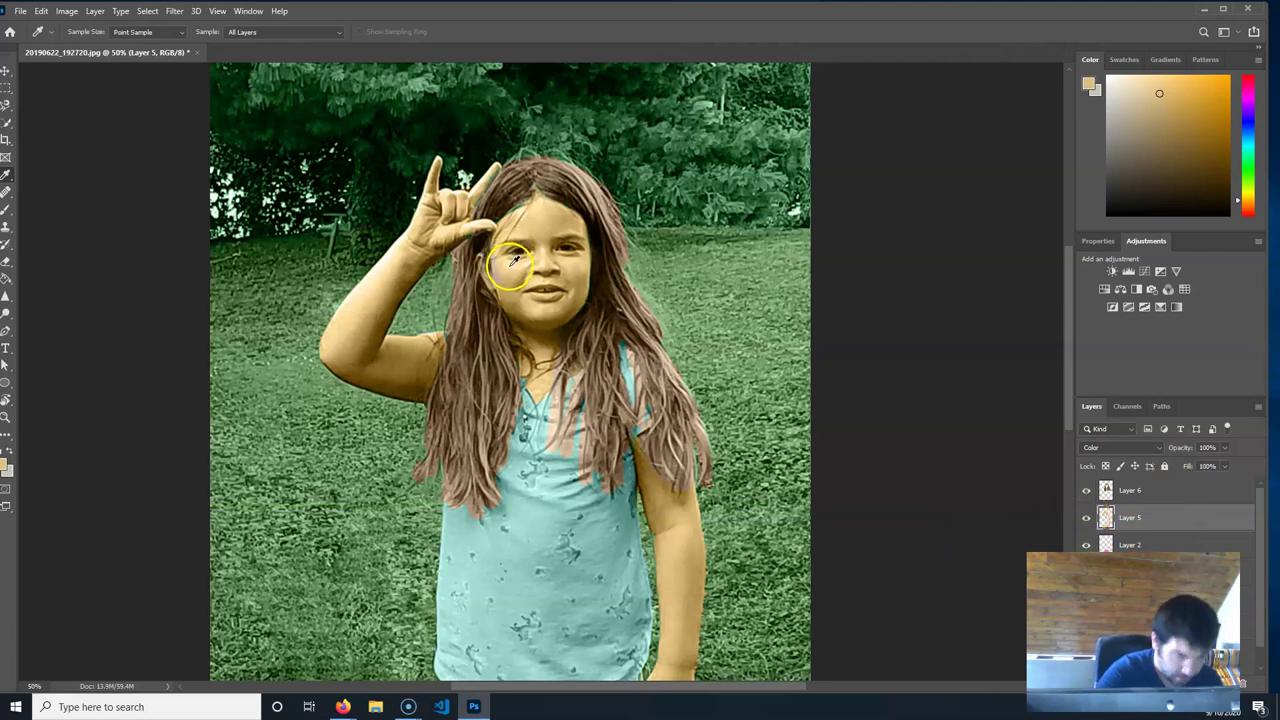
Paint the missing tan on the forehead and erase the skin colour from the raised arm's sleeve with a 20 px eraser.
{"action": "key", "text": "b"}
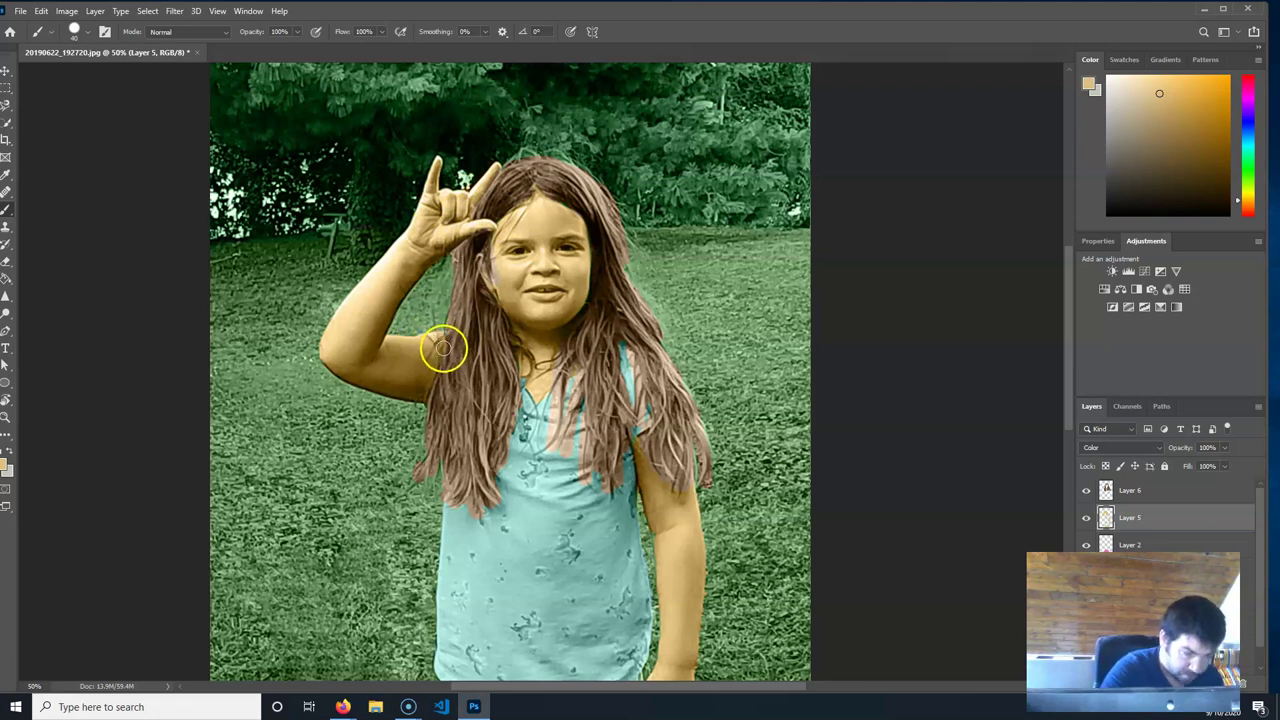
{"action": "key", "text": "e"}
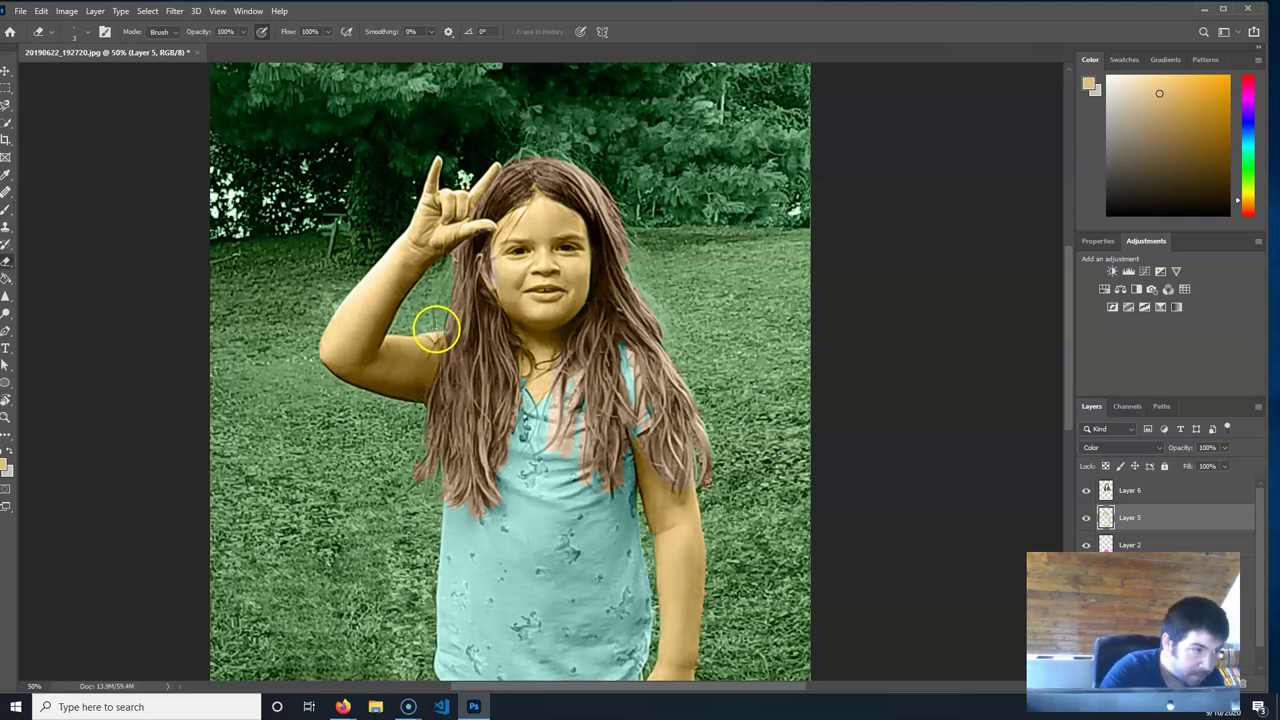
{"action": "key", "text": "]"}
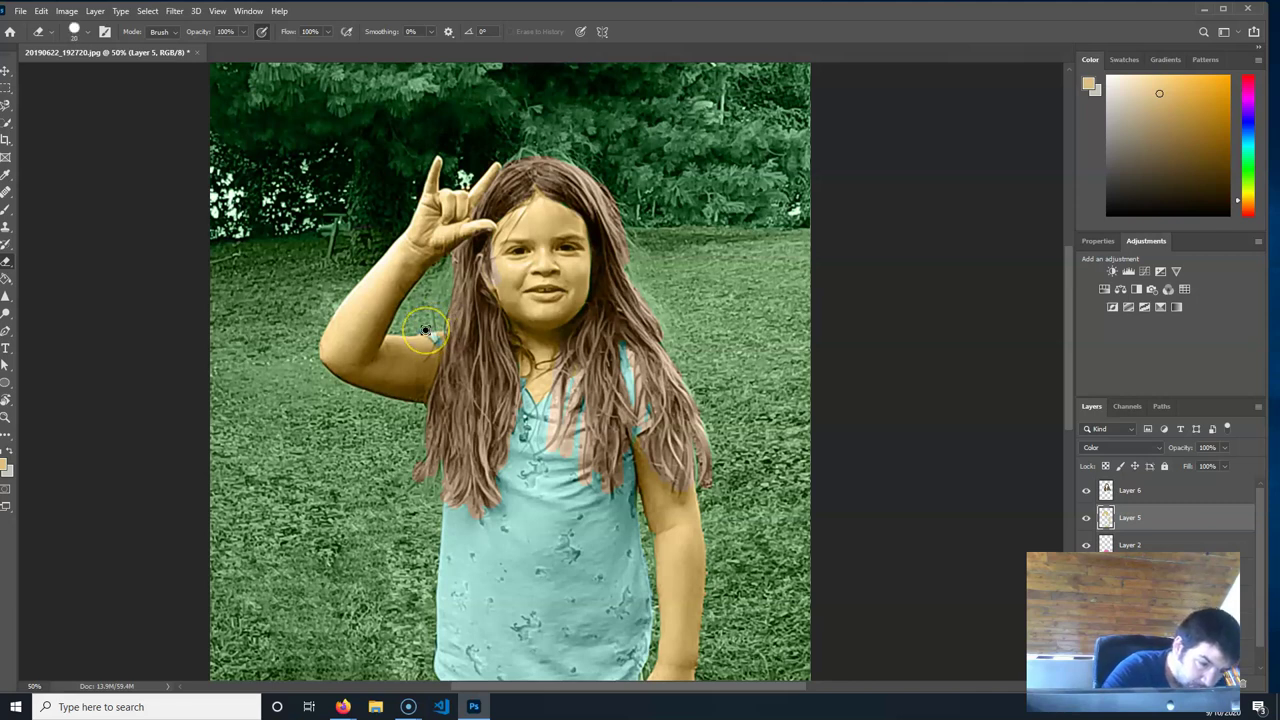
{"action": "left_click_drag", "start_coordinate": [426, 330], "coordinate": [437, 338]}
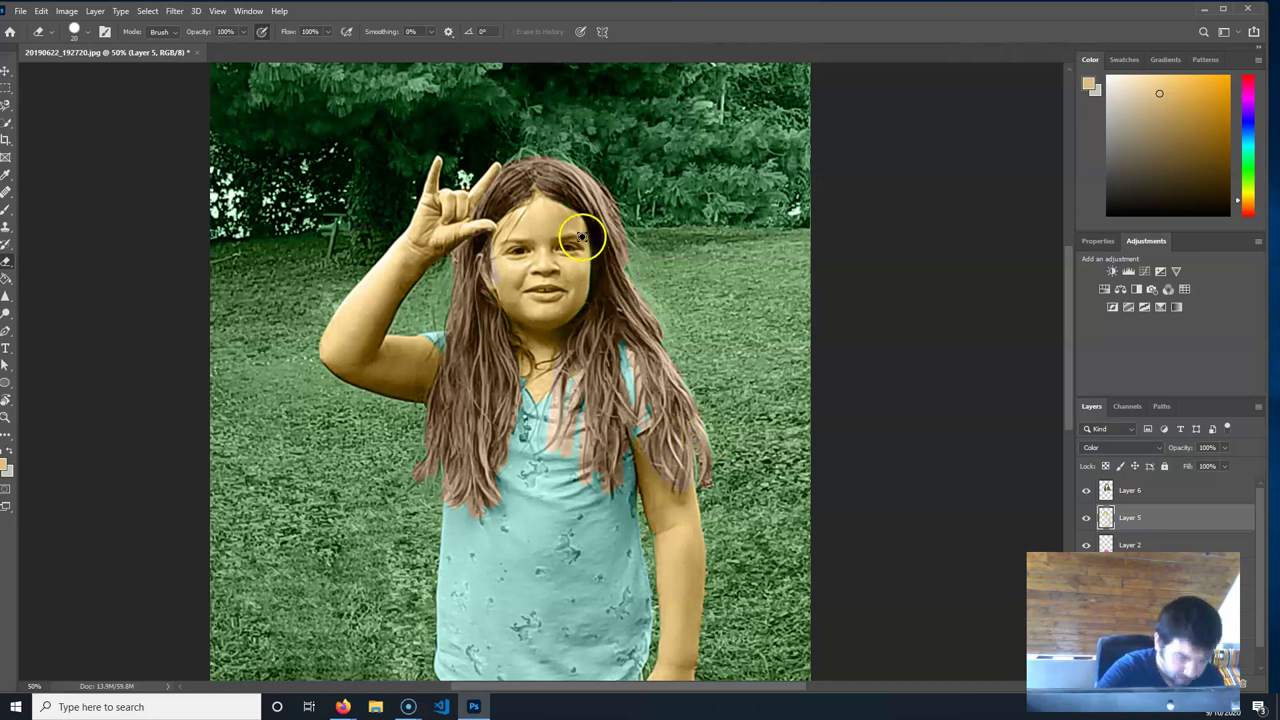
Touch up the skin colour on Layer 5 around the neck, lowered arm, hand and legs, filling gaps and erasing spill.
{"action": "key", "text": "b"}
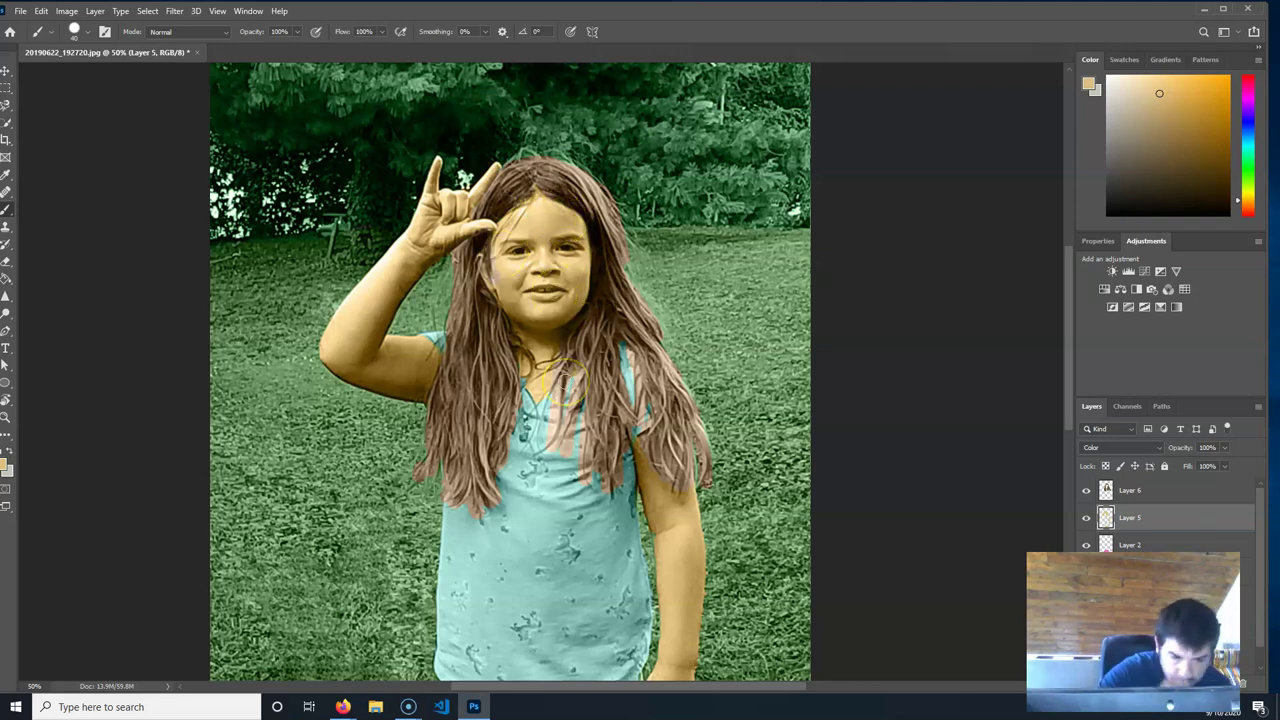
{"action": "scroll", "coordinate": [680, 337], "scroll_direction": "down", "scroll_amount": 3}
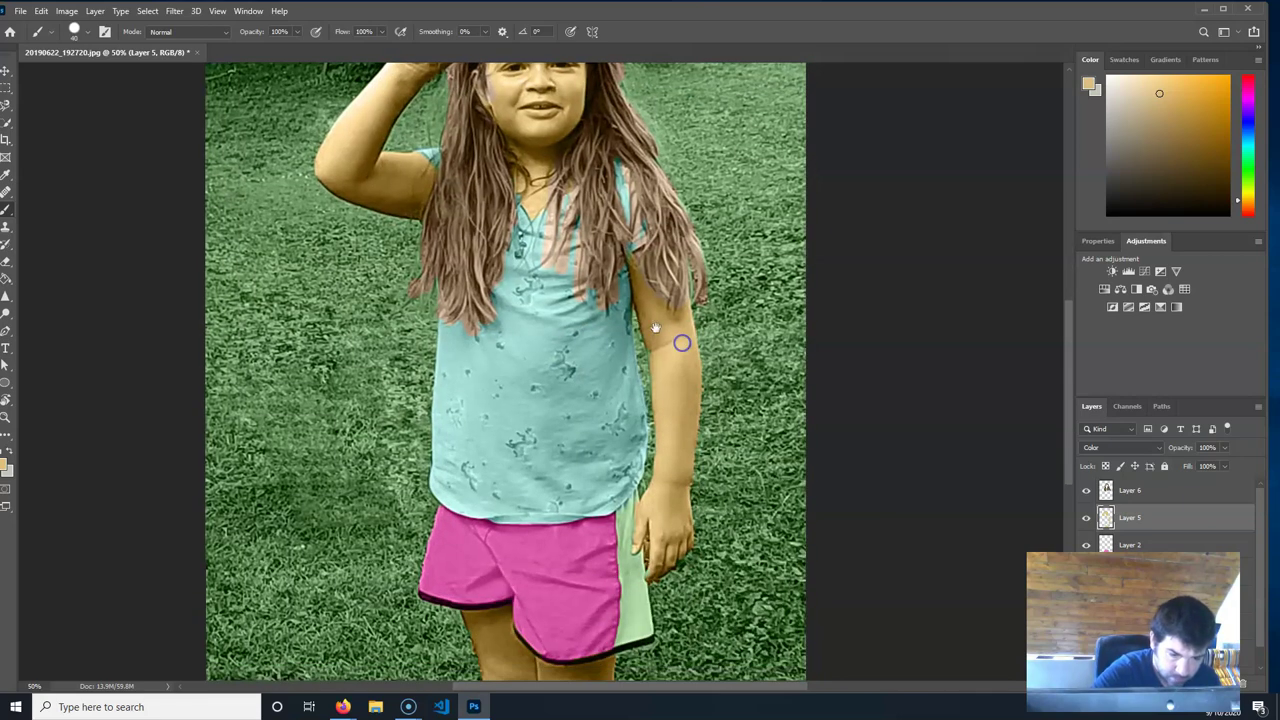
{"action": "left_click_drag", "start_coordinate": [690, 362], "coordinate": [689, 351]}
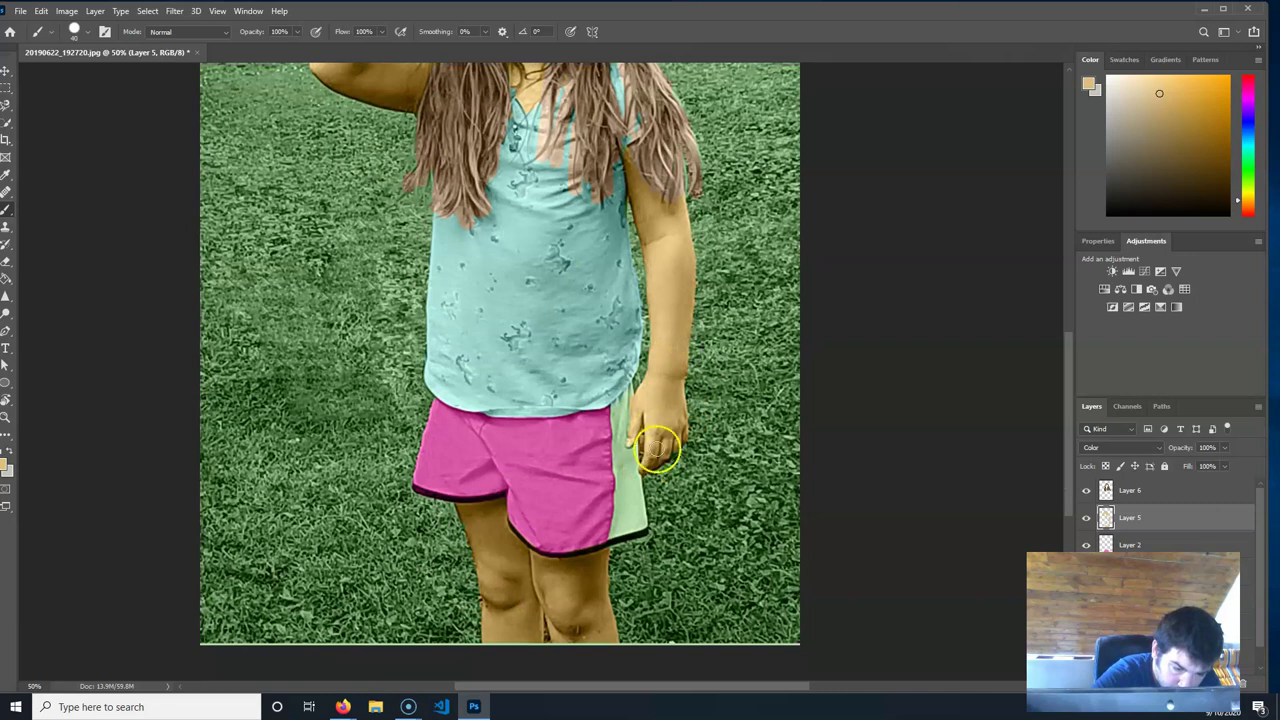
{"action": "key", "text": "e"}
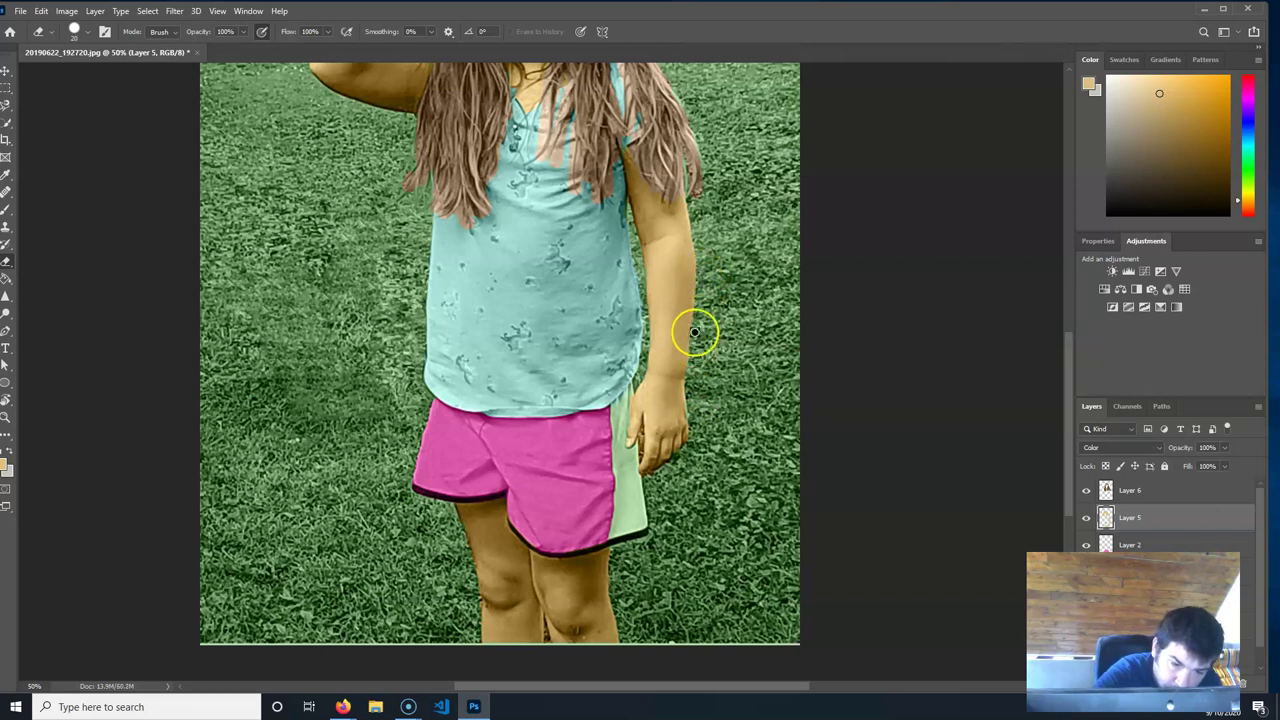
{"action": "left_click_drag", "start_coordinate": [703, 451], "coordinate": [709, 376]}
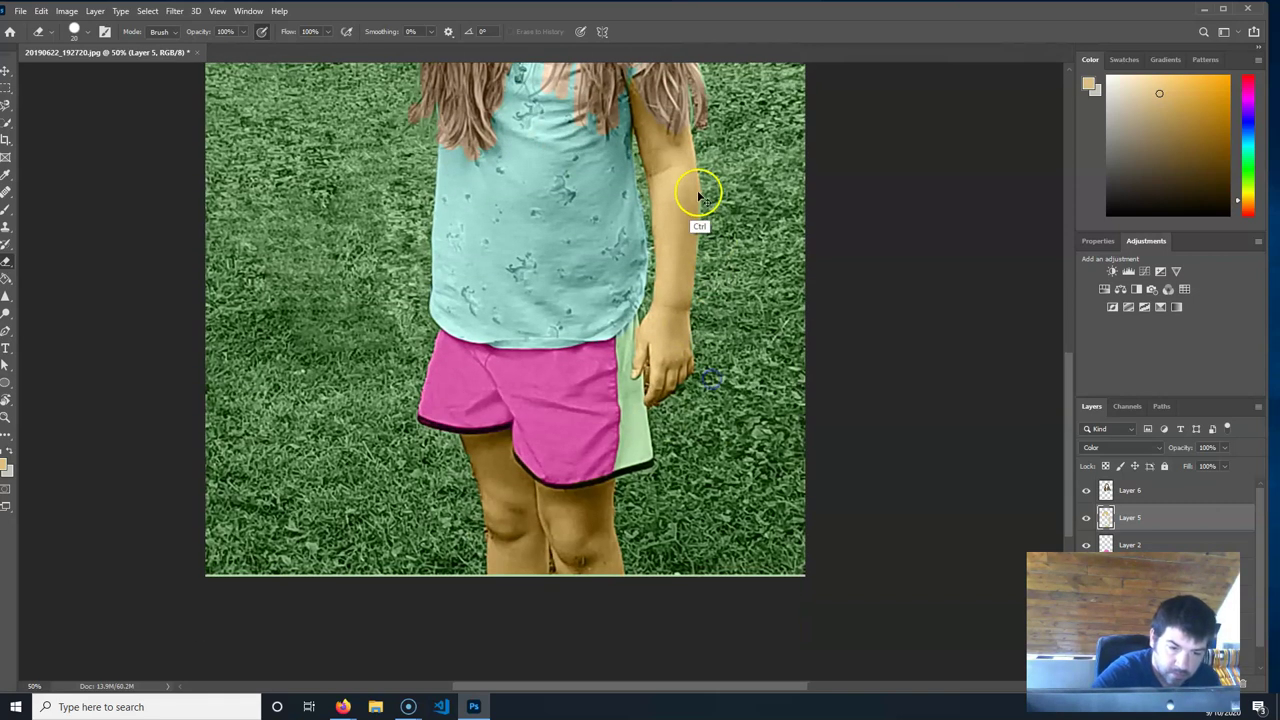
{"action": "mouse_move", "coordinate": [682, 467]}
{"action": "left_mouse_down"}
{"action": "mouse_move", "coordinate": [686, 363]}
{"action": "mouse_move", "coordinate": [623, 371]}
{"action": "left_mouse_up"}
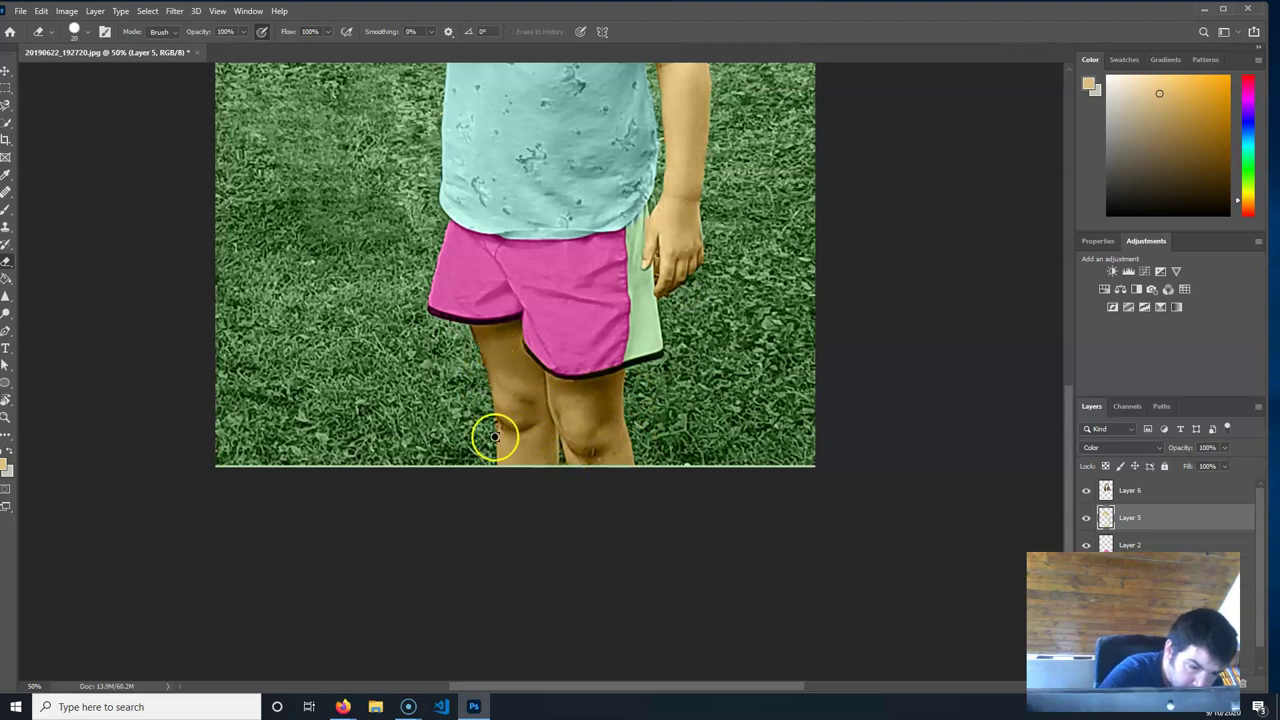
{"action": "key", "text": "b"}
{"action": "left_click_drag", "start_coordinate": [544, 325], "coordinate": [640, 480]}
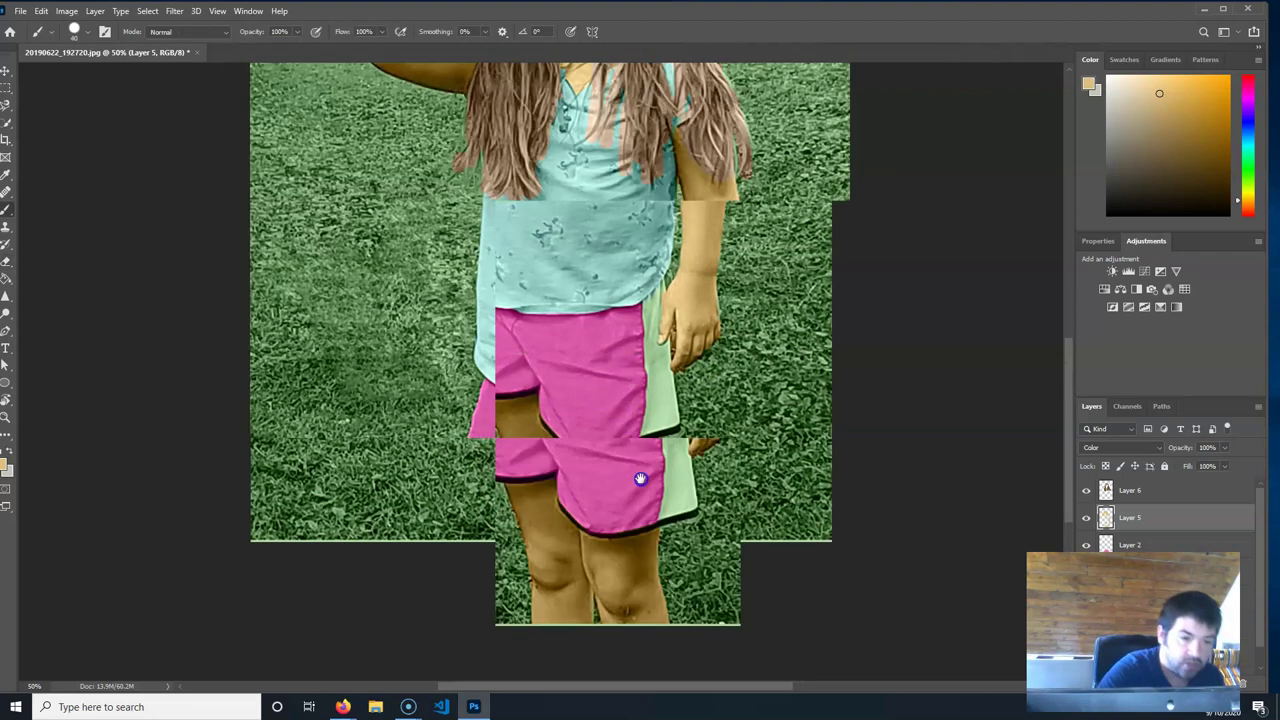
{"action": "left_click_drag", "start_coordinate": [724, 350], "coordinate": [709, 471]}
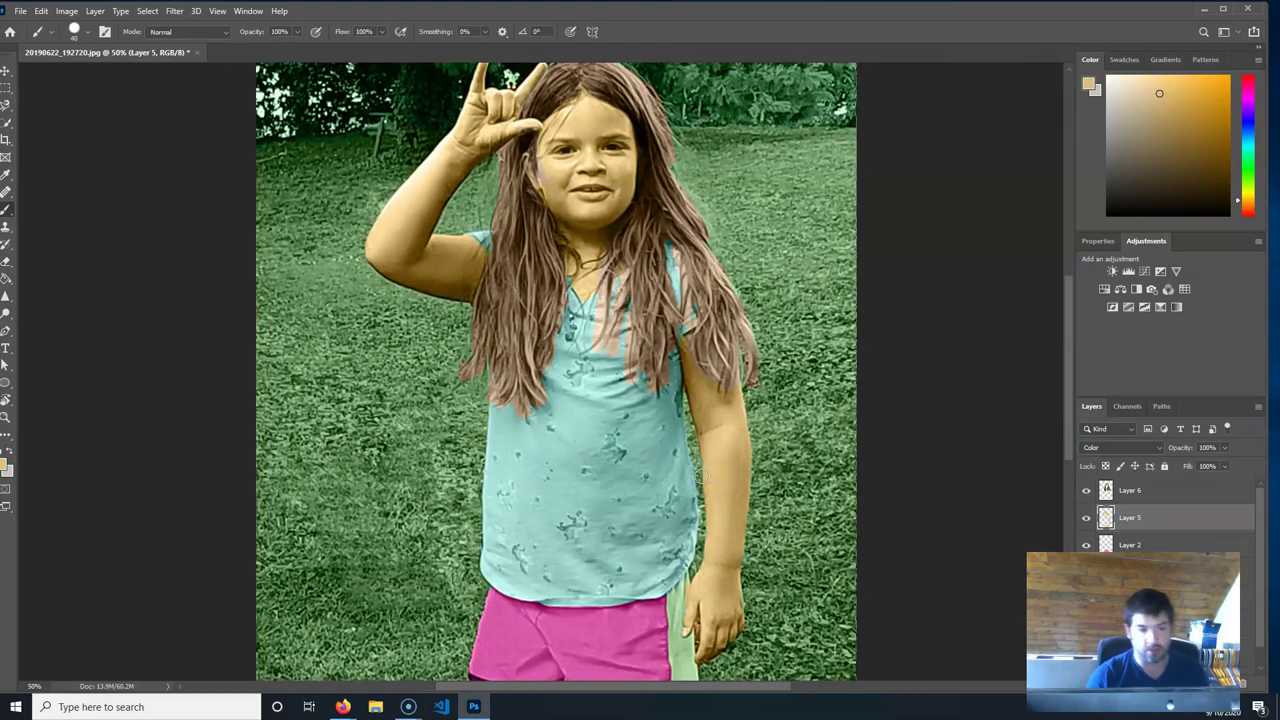
Select the hair layer, Layer 6, and erase the excess brown around the hair tips beside the raised arm.
{"action": "left_click", "coordinate": [1128, 491]}
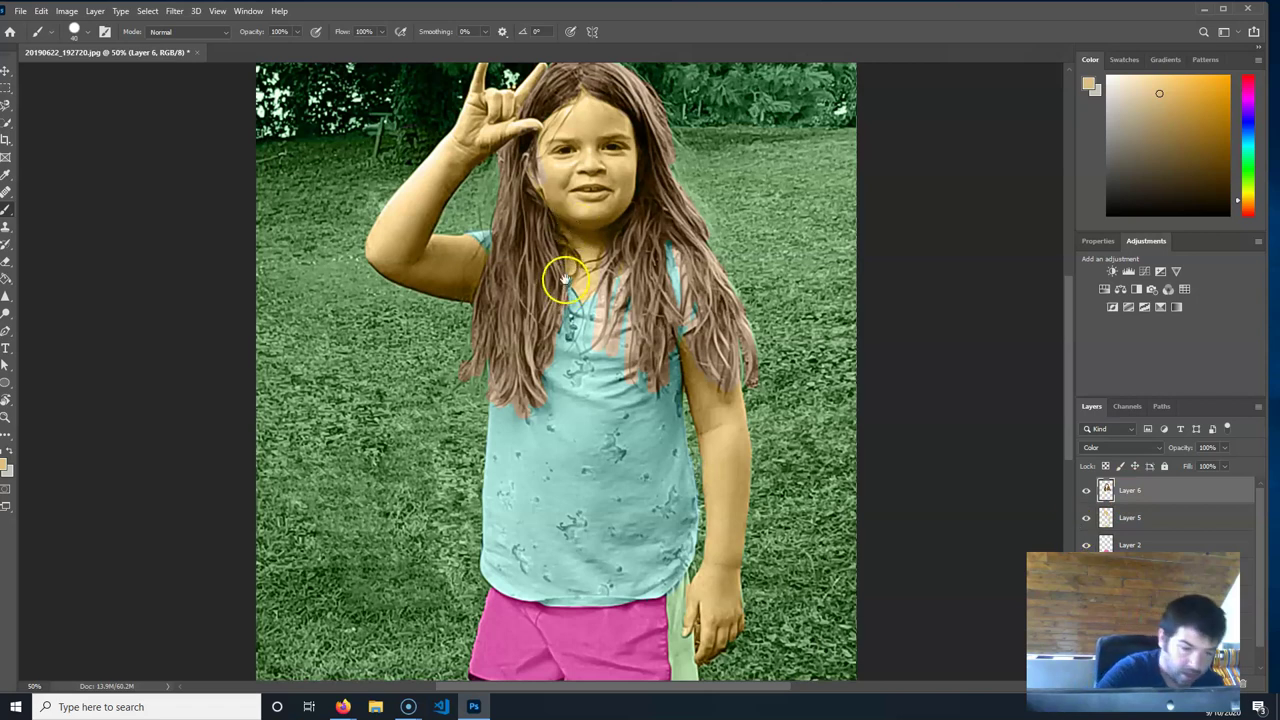
{"action": "left_click_drag", "start_coordinate": [571, 277], "coordinate": [577, 297]}
{"action": "key", "text": "e"}
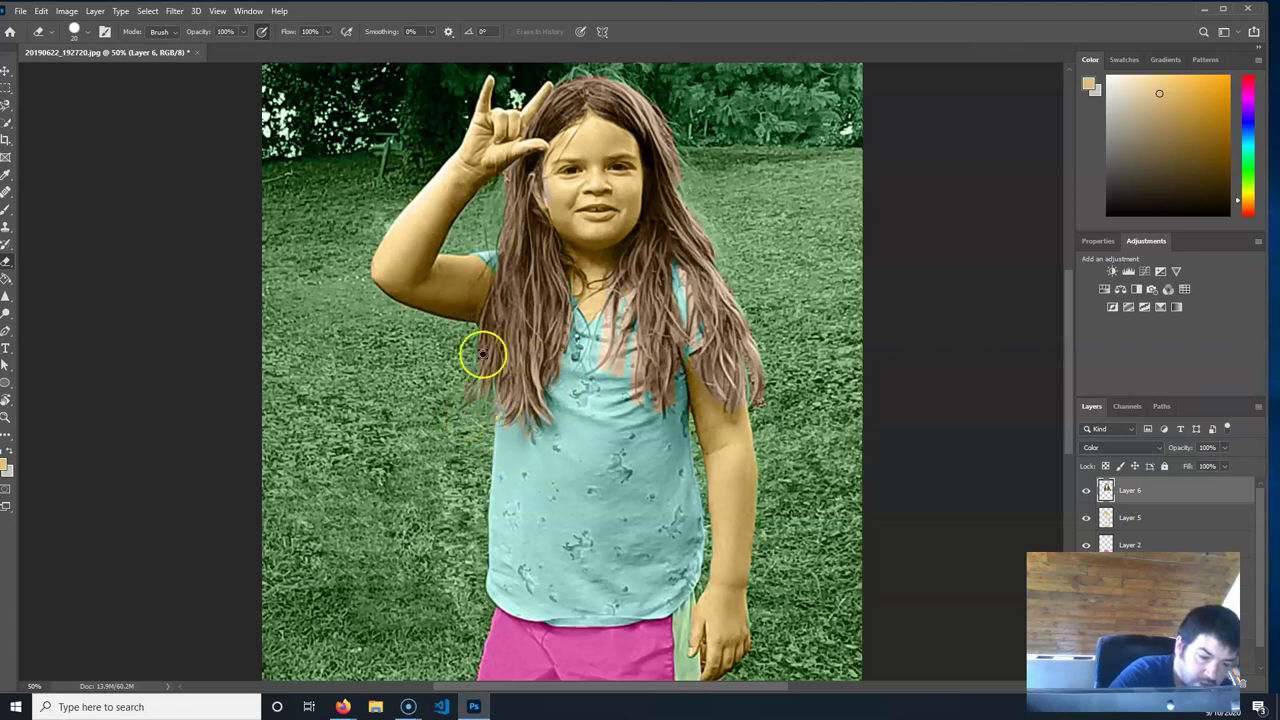
Isolate Layer 6, sample its hair brown as the foreground colour and show all layers again.
{"action": "left_click", "coordinate": [1086, 490], "text": "alt"}
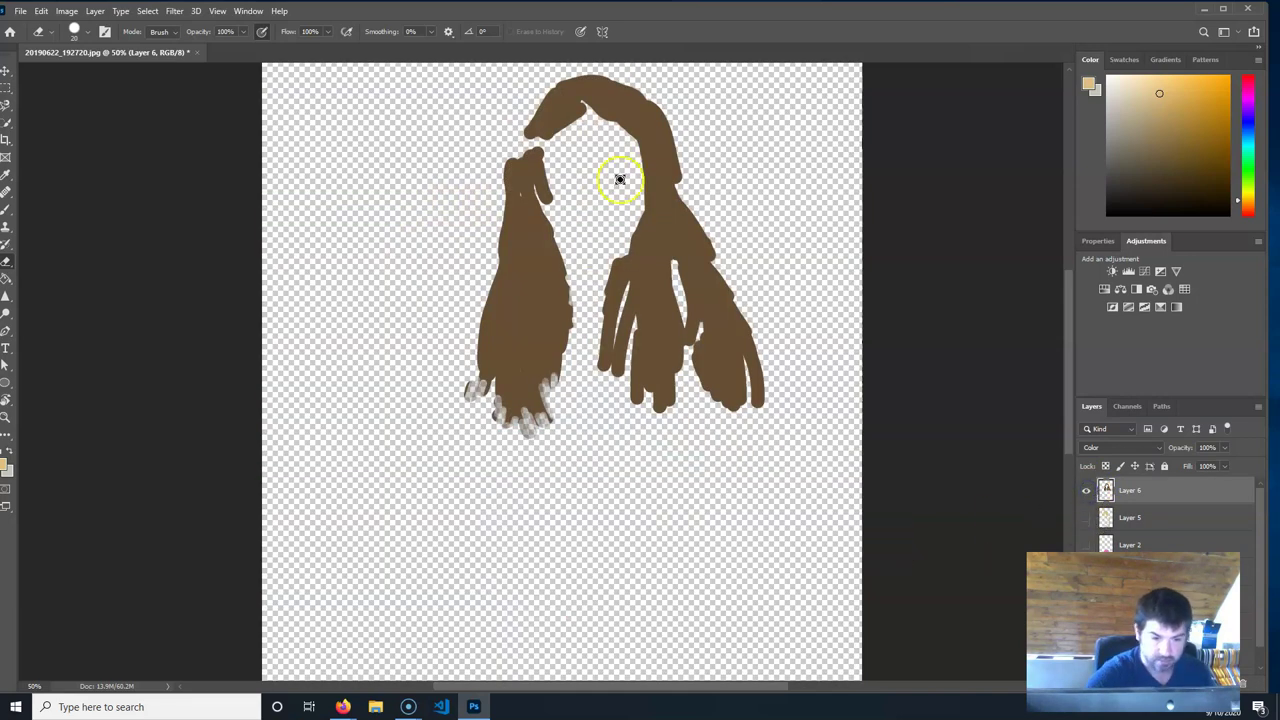
{"action": "key", "text": "i"}
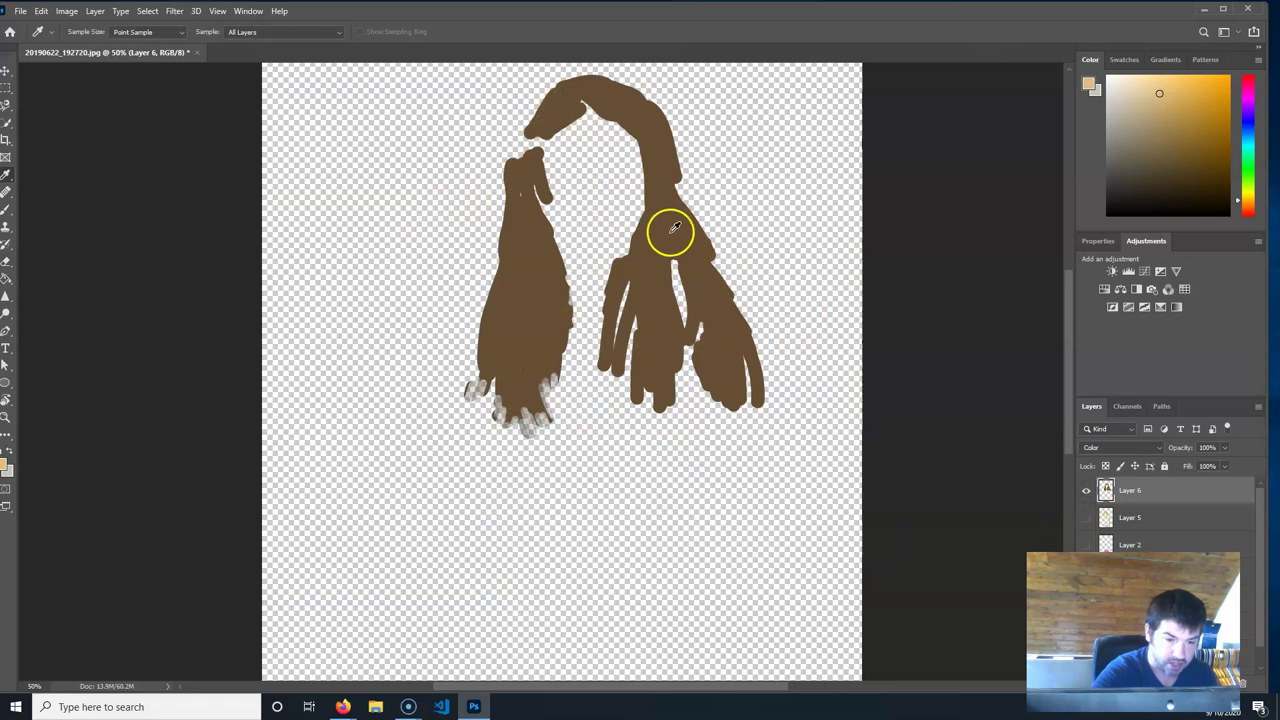
{"action": "left_click", "coordinate": [670, 232]}
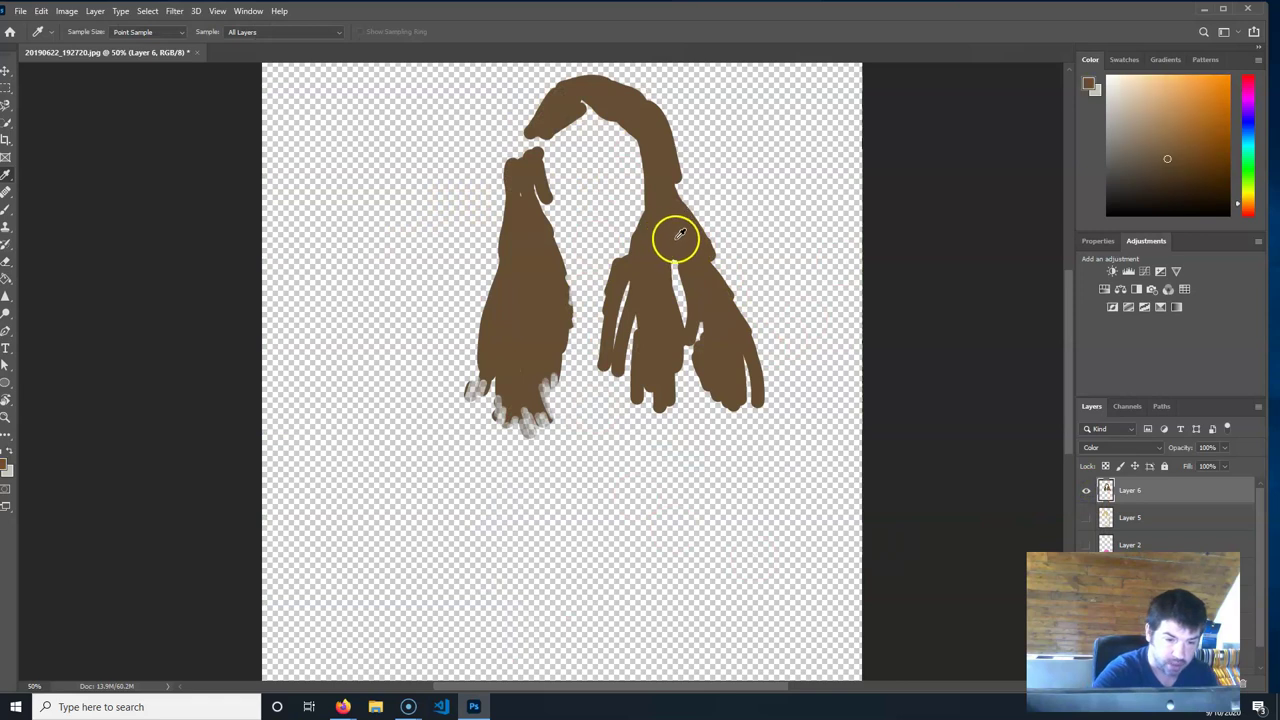
{"action": "left_click", "coordinate": [1086, 492], "text": "alt"}
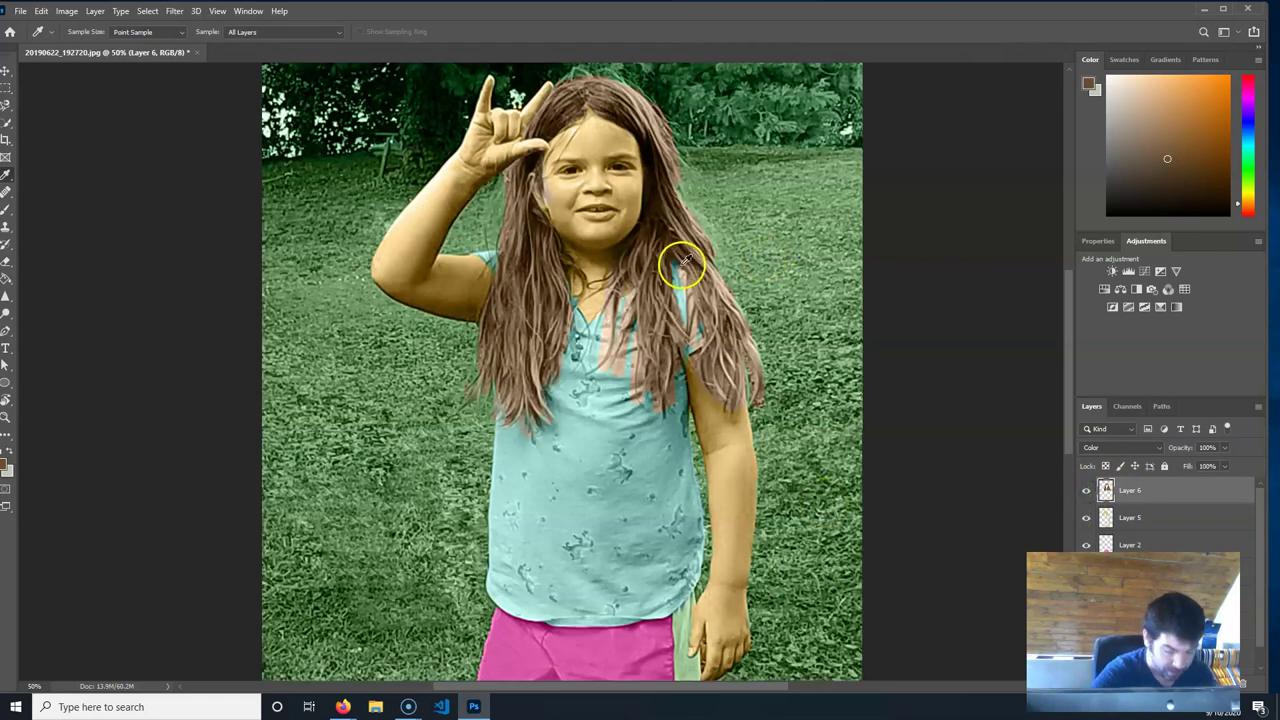
Paint the fine hair strands and tips below the raised arm in brown with a much smaller brush.
{"action": "key", "text": "b"}
{"action": "key", "text": "bracketleft"}
{"action": "key", "text": "bracketleft"}
{"action": "key", "text": "bracketleft"}
{"action": "key", "text": "bracketleft"}
{"action": "key", "text": "bracketleft"}
{"action": "key", "text": "bracketleft"}
{"action": "key", "text": "bracketleft"}
{"action": "key", "text": "bracketleft"}
{"action": "key", "text": "bracketleft"}
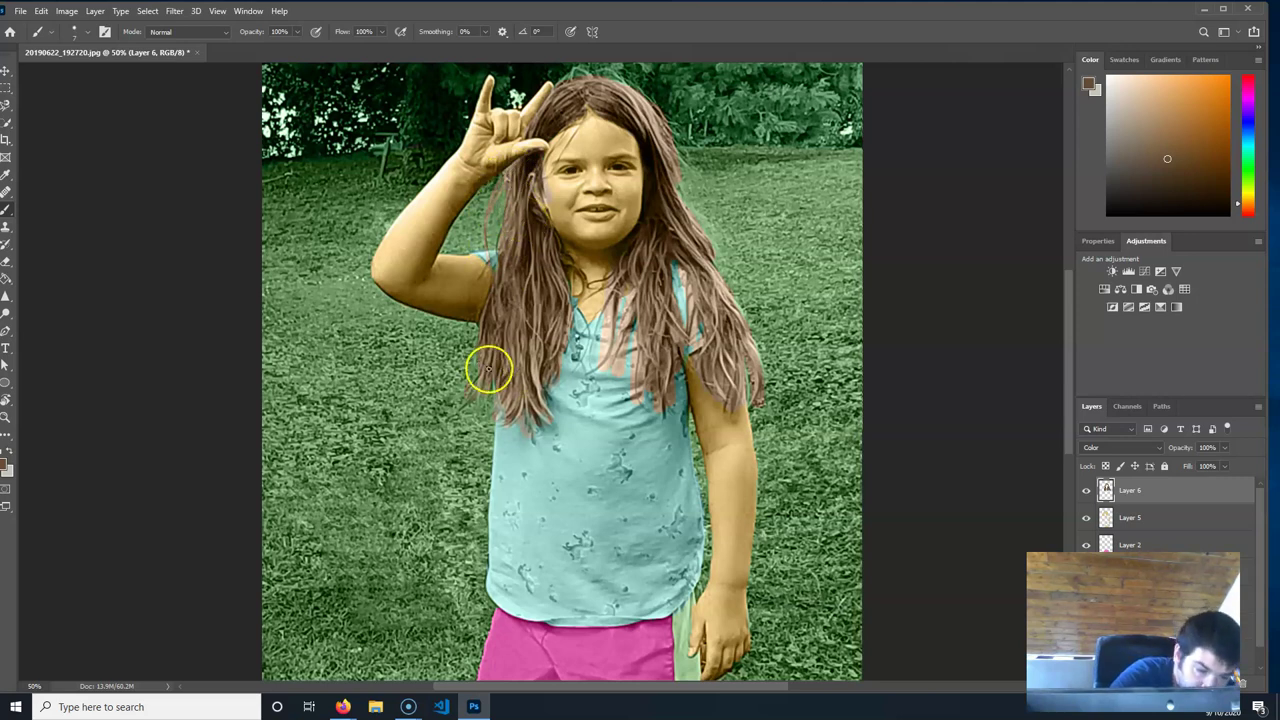
{"action": "mouse_move", "coordinate": [462, 409]}
{"action": "left_mouse_down"}
{"action": "mouse_move", "coordinate": [484, 367]}
{"action": "mouse_move", "coordinate": [508, 372]}
{"action": "mouse_move", "coordinate": [530, 424]}
{"action": "left_mouse_up"}
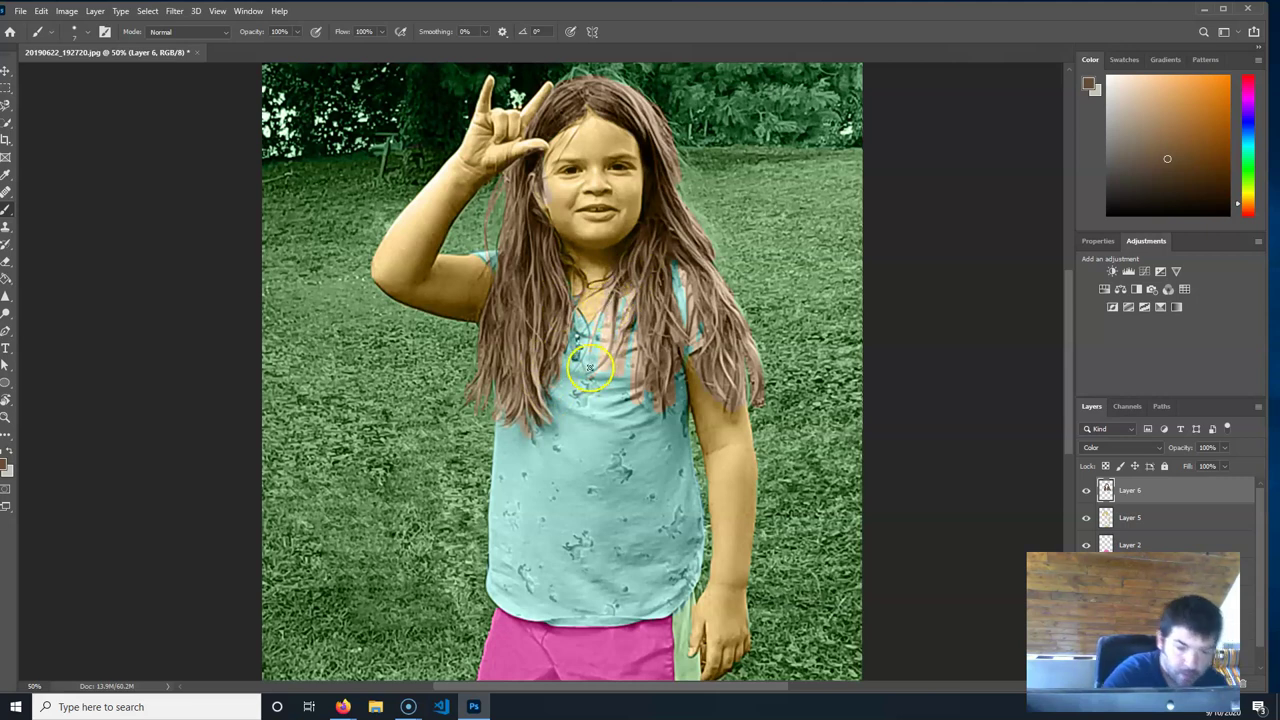
Erase brown spill between the strands over the shirt and around the face, and paint the flyaway hairs around the head.
{"action": "key", "text": "e"}
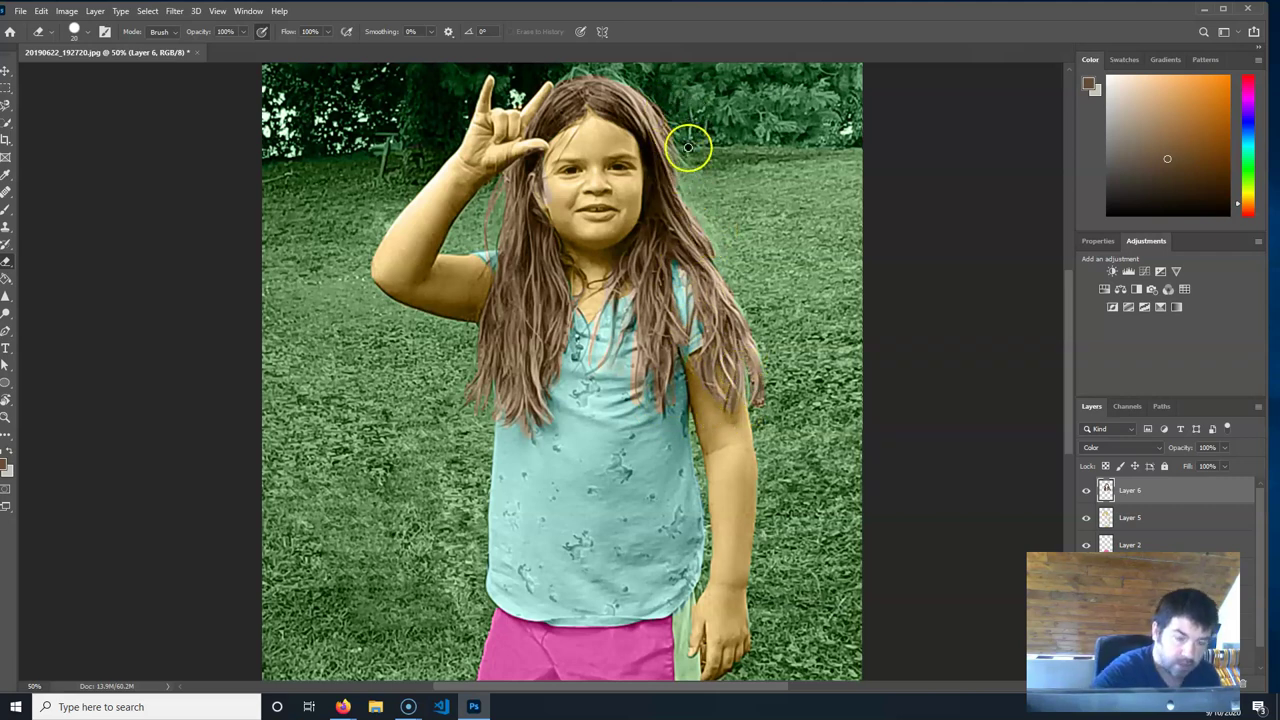
{"action": "key", "text": "b"}
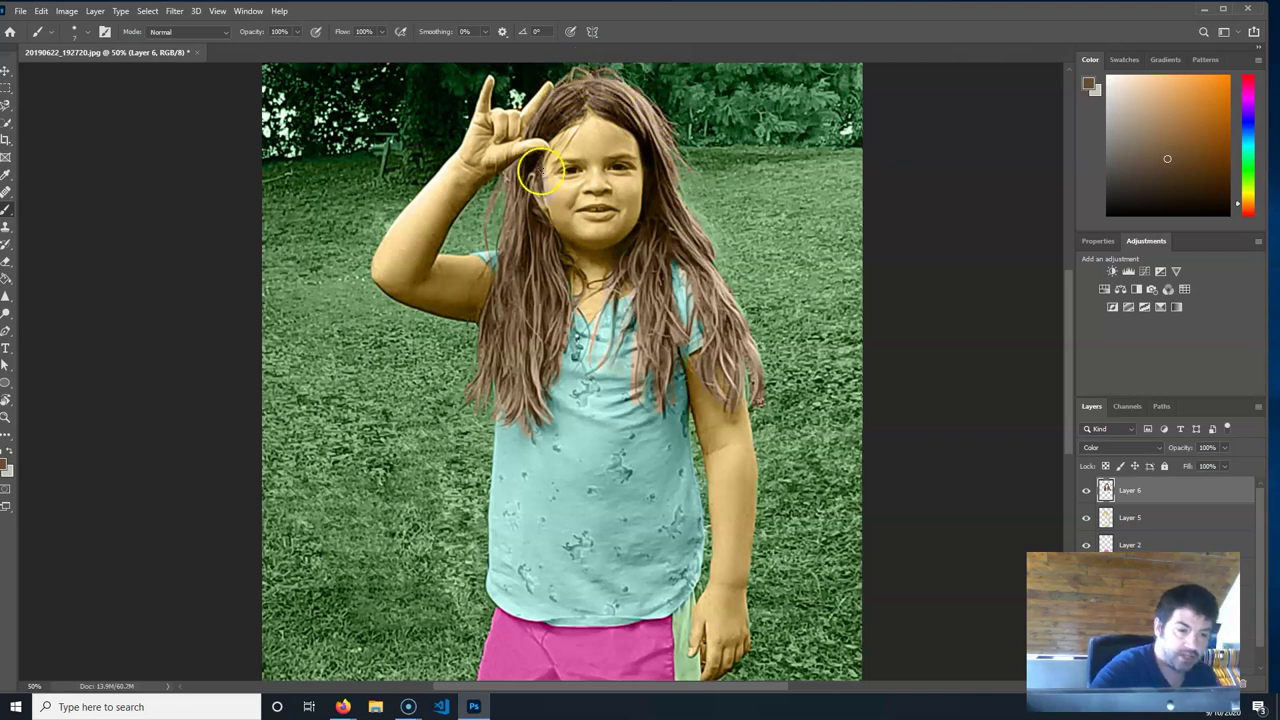
{"action": "key", "text": "e"}
{"action": "key", "text": "e"}
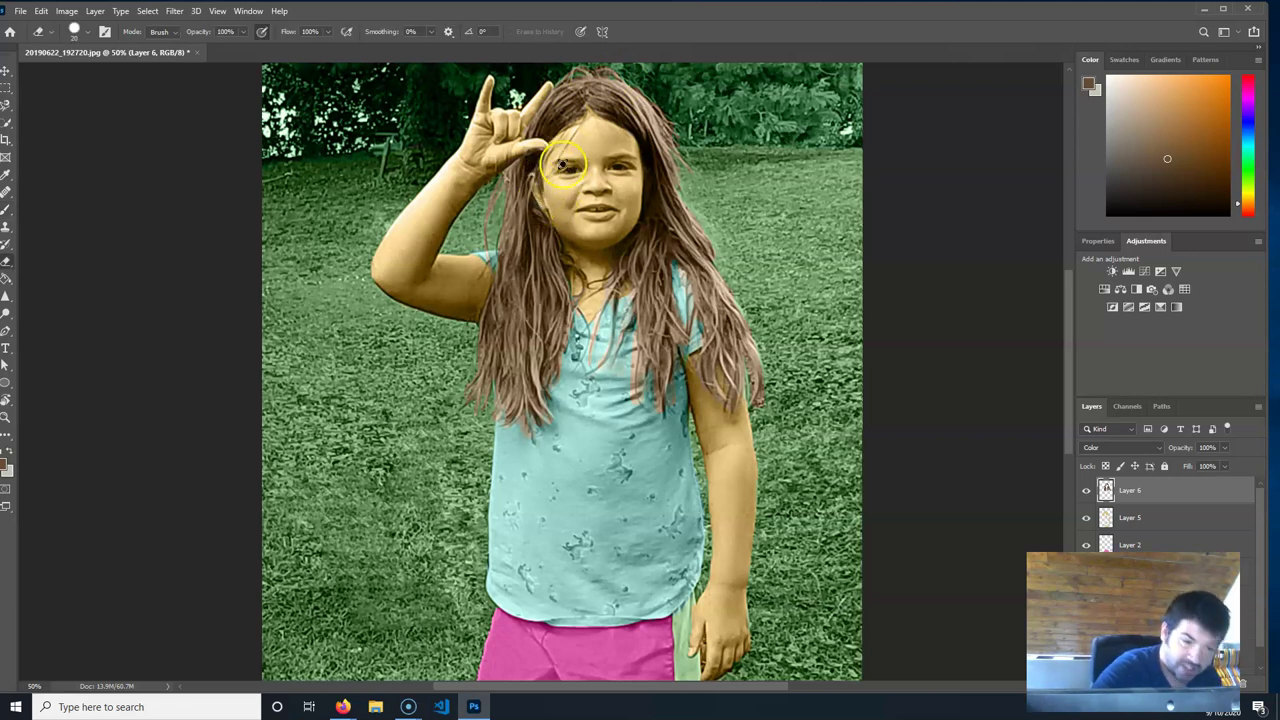
{"action": "mouse_move", "coordinate": [627, 185]}
{"action": "left_mouse_down"}
{"action": "mouse_move", "coordinate": [566, 172]}
{"action": "mouse_move", "coordinate": [563, 183]}
{"action": "mouse_move", "coordinate": [543, 112]}
{"action": "mouse_move", "coordinate": [518, 140]}
{"action": "mouse_move", "coordinate": [549, 90]}
{"action": "left_mouse_up"}
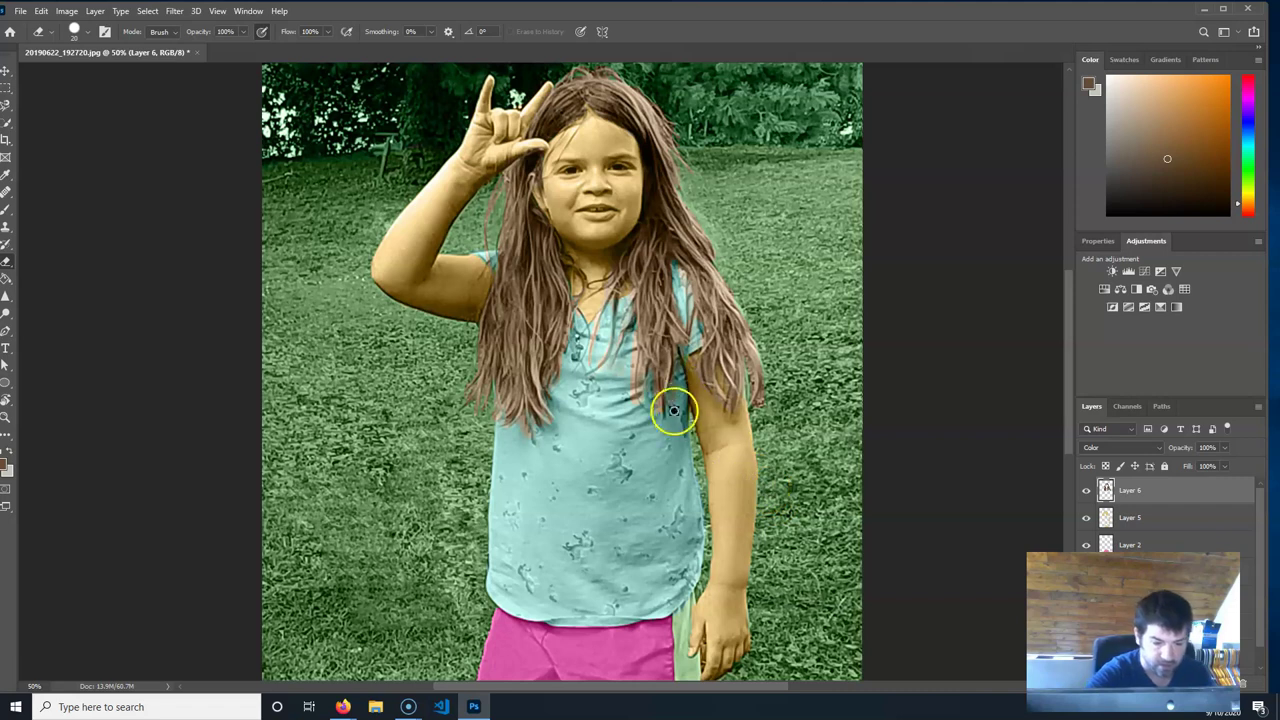
{"action": "scroll", "coordinate": [806, 380], "scroll_direction": "down", "scroll_amount": 4}
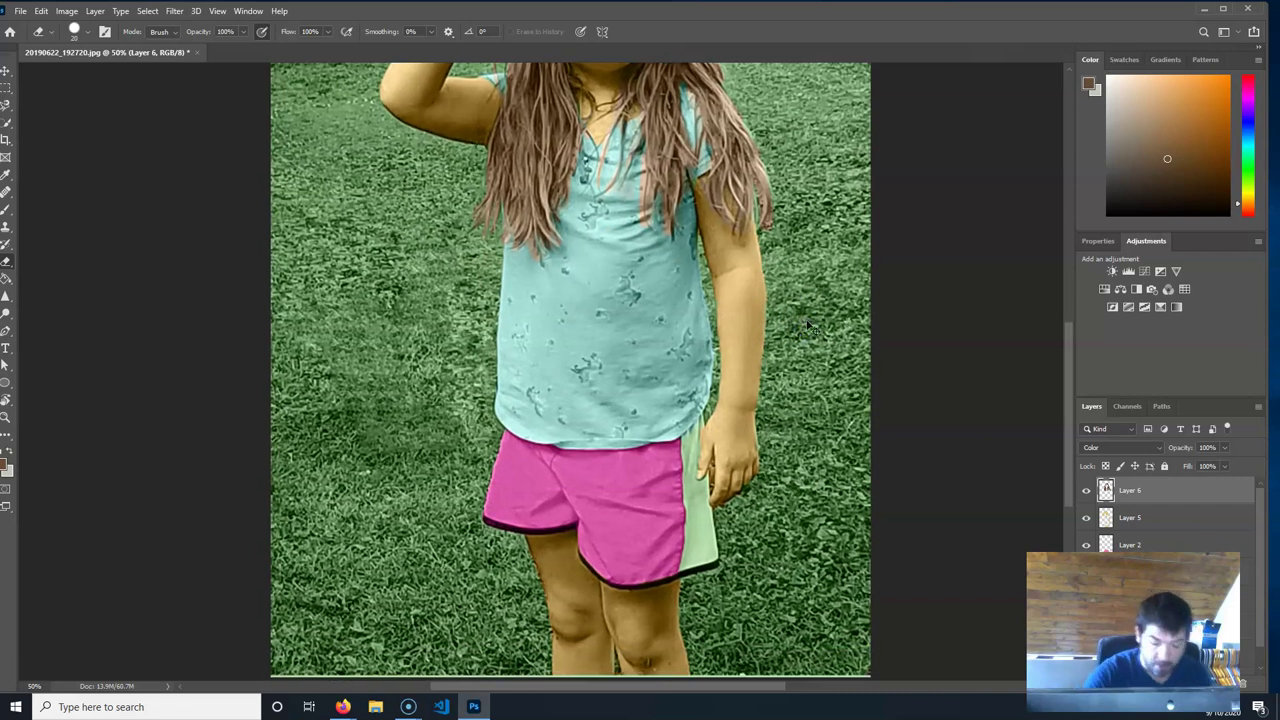
{"action": "key", "text": "ctrl+minus"}
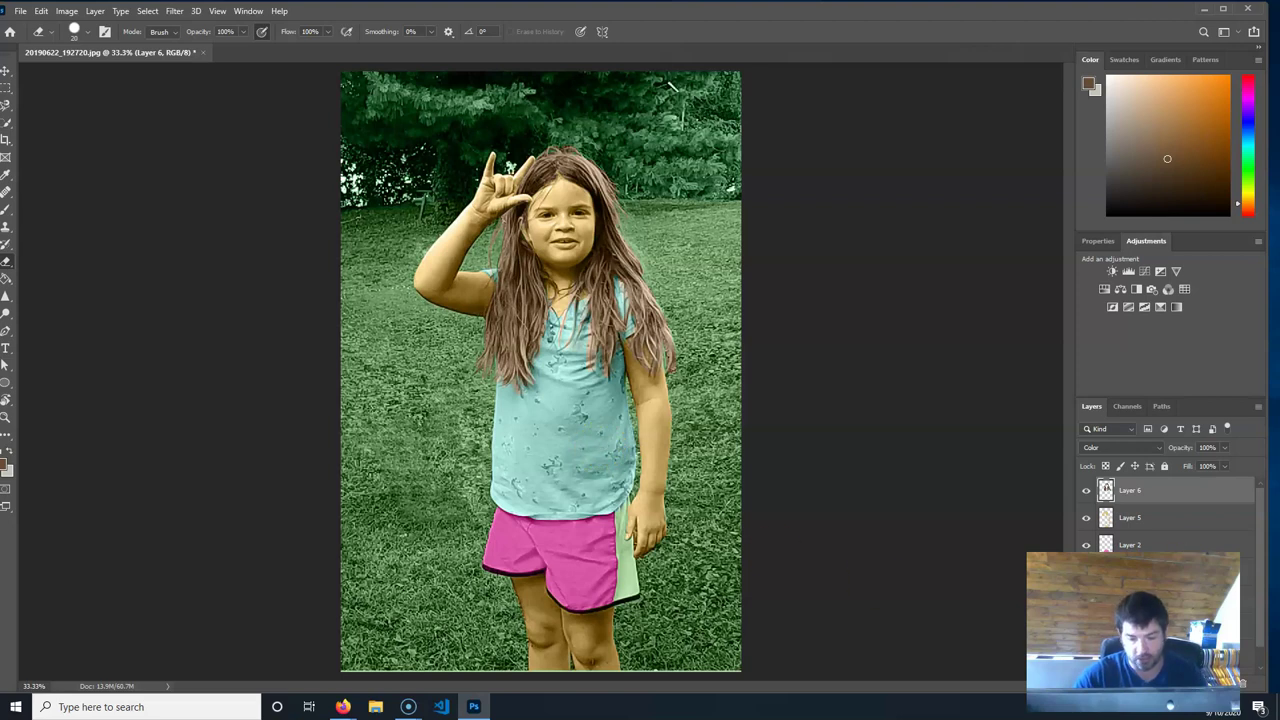
Add a Hue/Saturation adjustment with hue -11 above the shirt layer, Layer 1, and clip it to that layer.
{"action": "left_click", "coordinate": [1150, 571]}
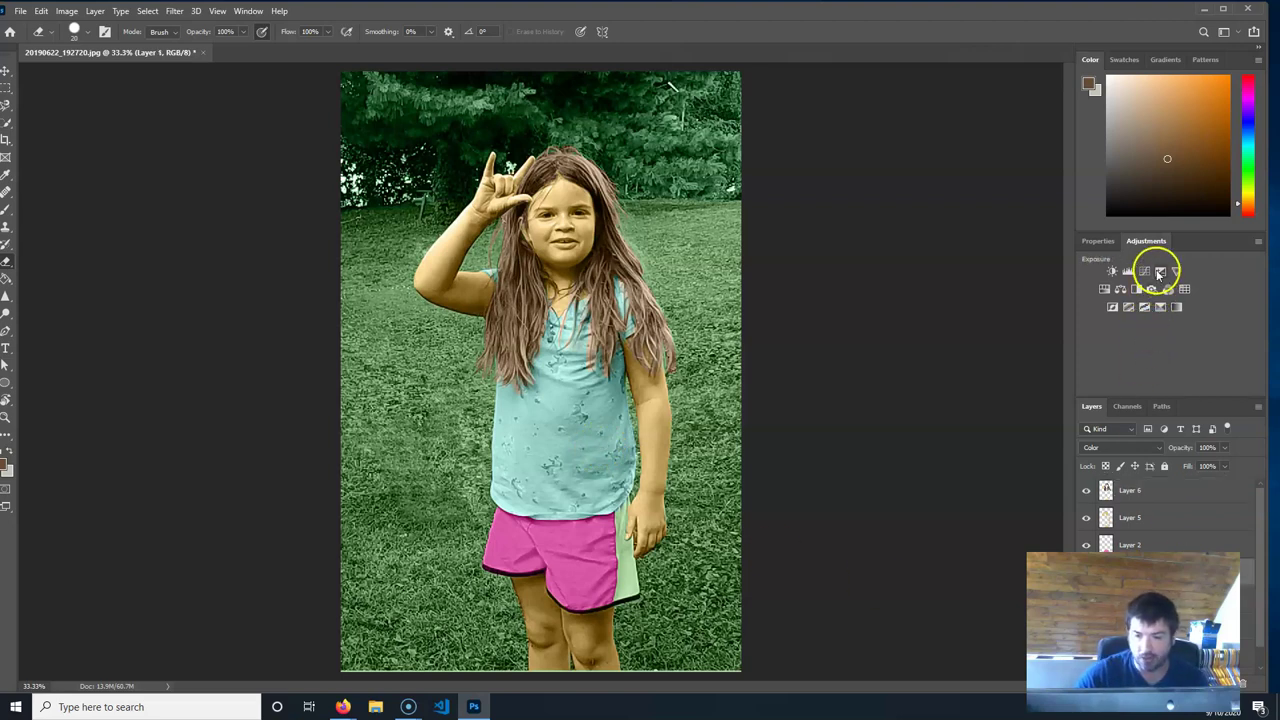
{"action": "left_click", "coordinate": [1104, 290]}
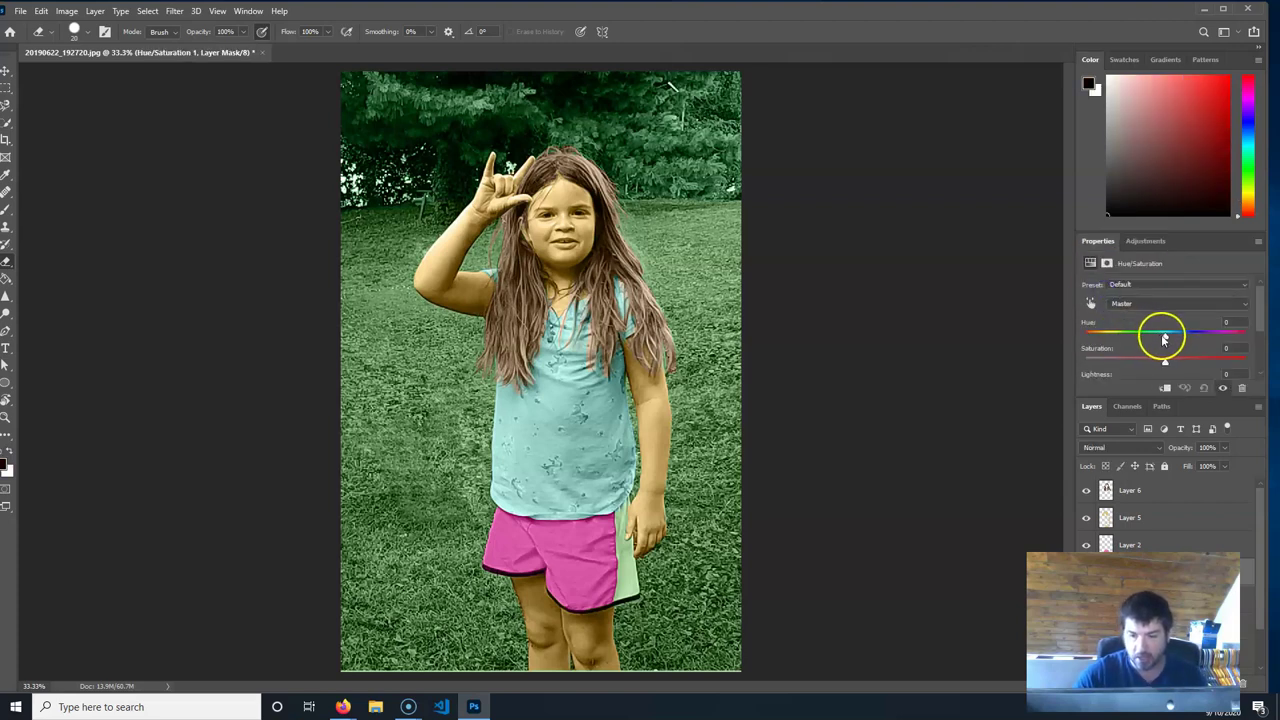
{"action": "left_click_drag", "start_coordinate": [1165, 340], "coordinate": [1164, 340]}
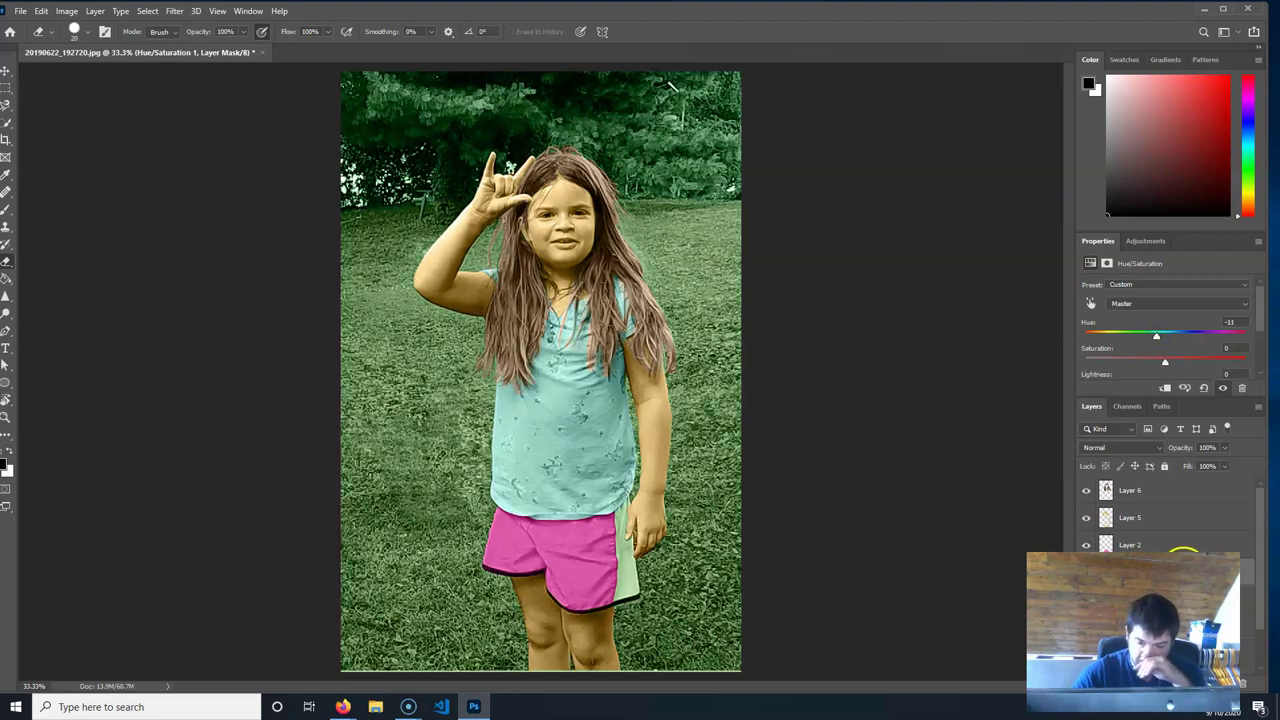
{"action": "right_click", "coordinate": [1184, 556]}
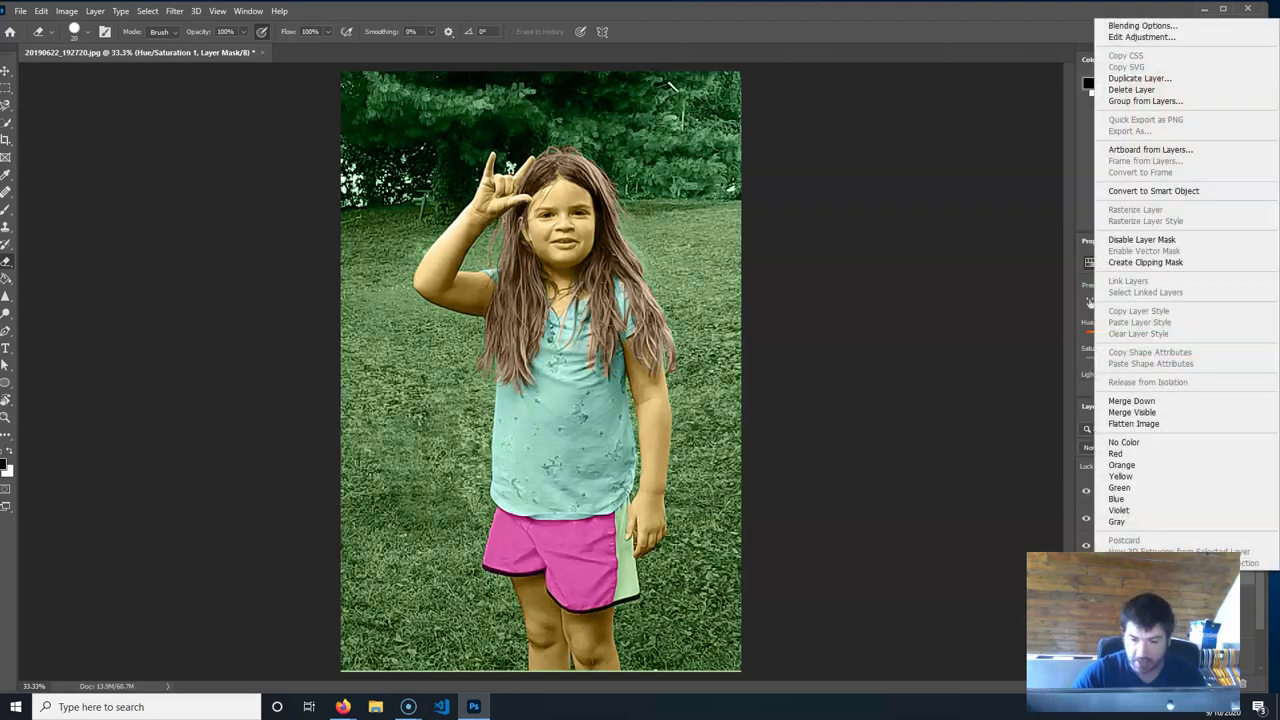
{"action": "left_click", "coordinate": [1145, 262]}
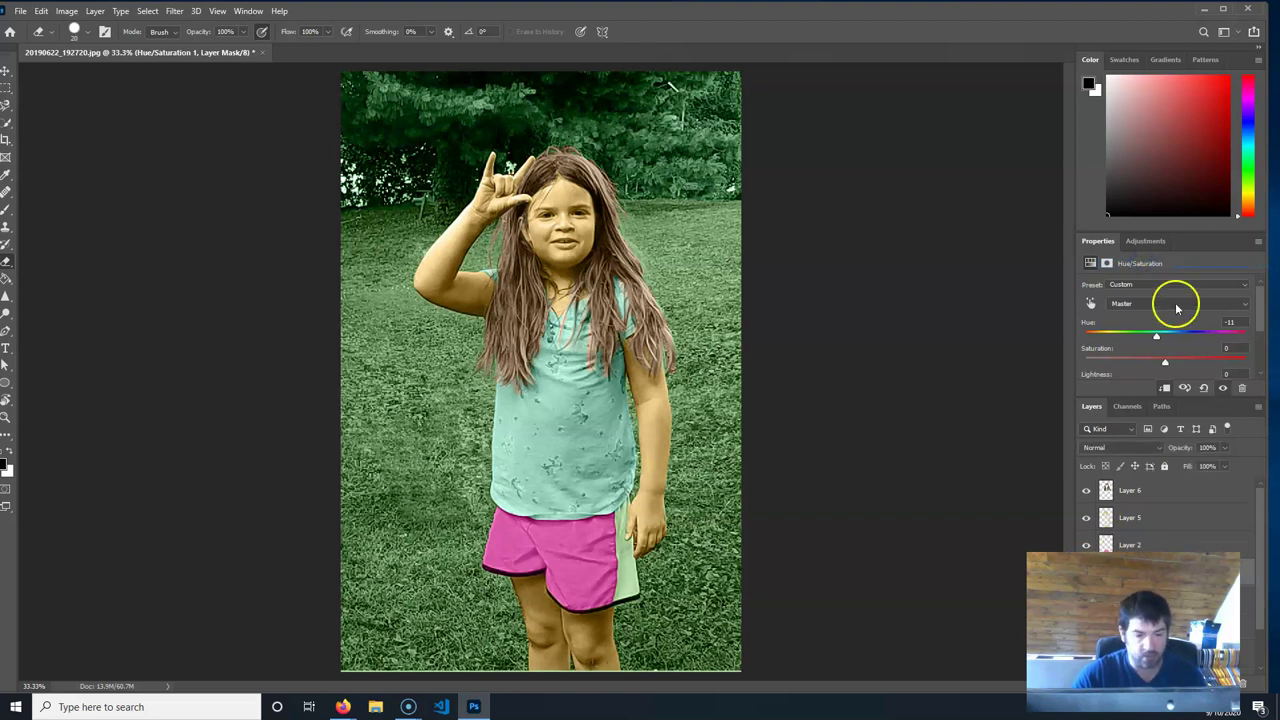
Set the shirt adjustment's hue to -16 and saturation to -2, and merge it down into Layer 1.
{"action": "left_click_drag", "start_coordinate": [1164, 337], "coordinate": [1156, 340]}
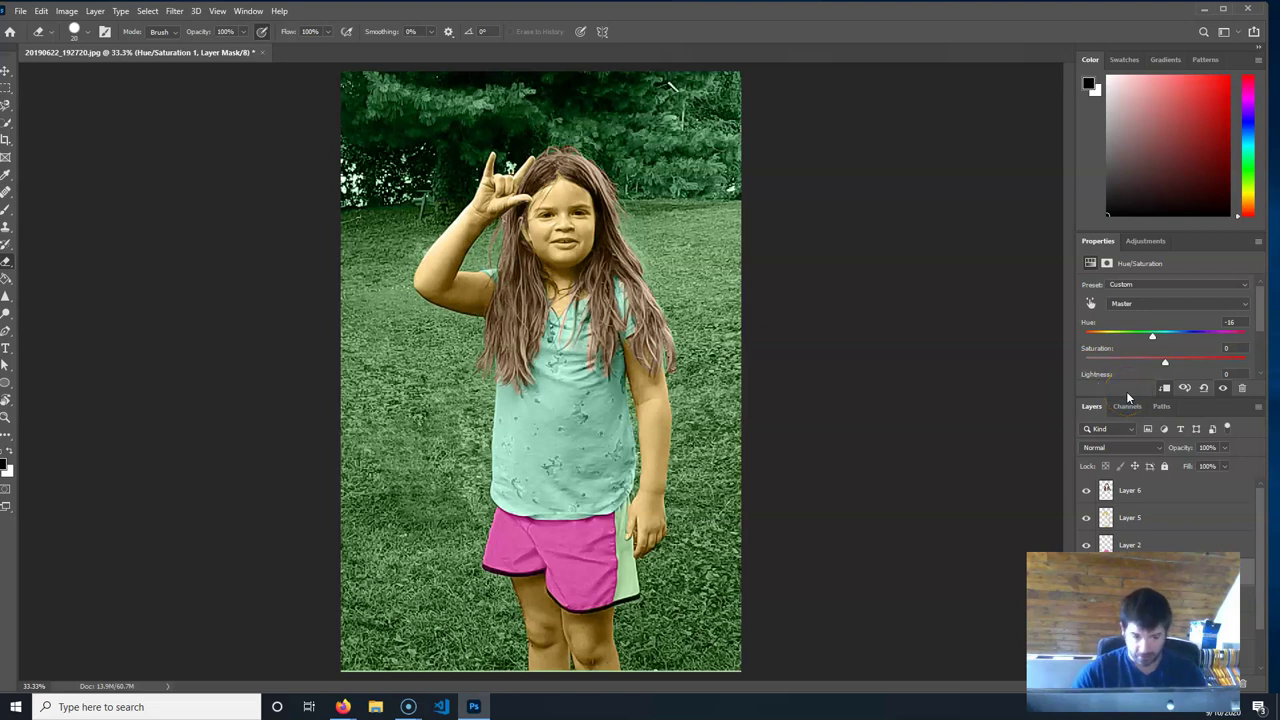
{"action": "left_click_drag", "start_coordinate": [1164, 363], "coordinate": [1155, 365]}
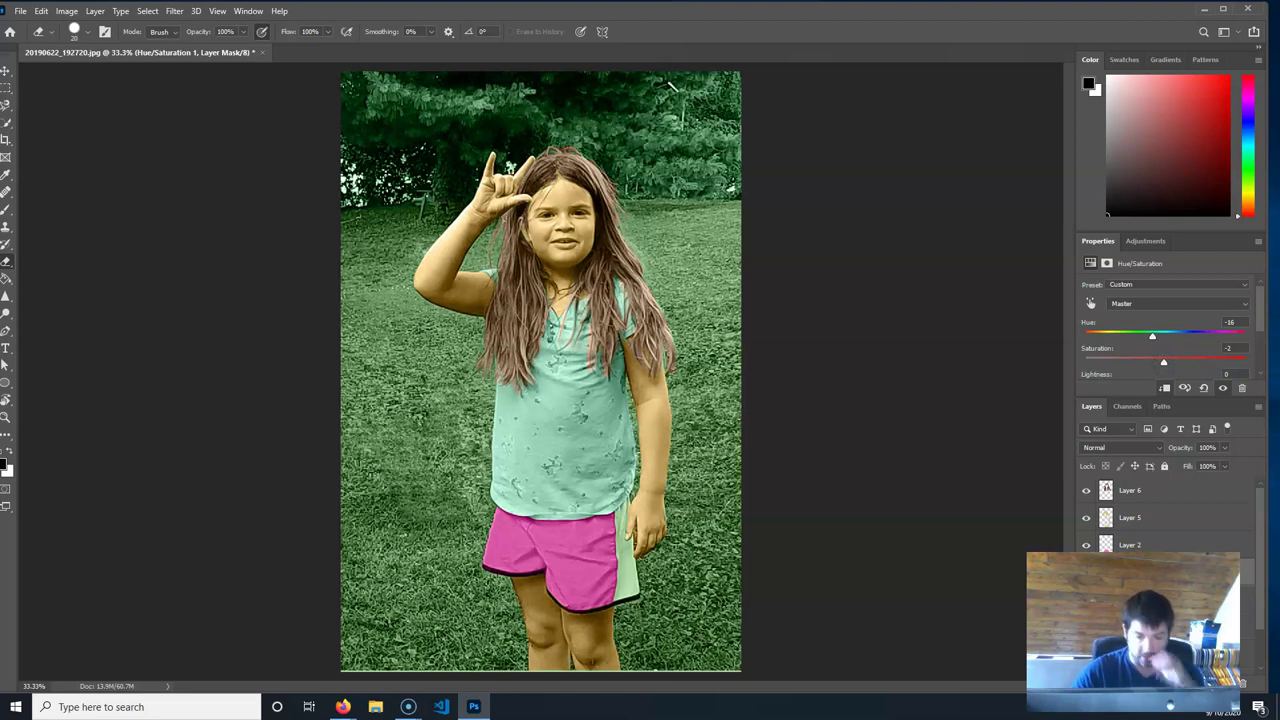
{"action": "right_click", "coordinate": [1188, 549]}
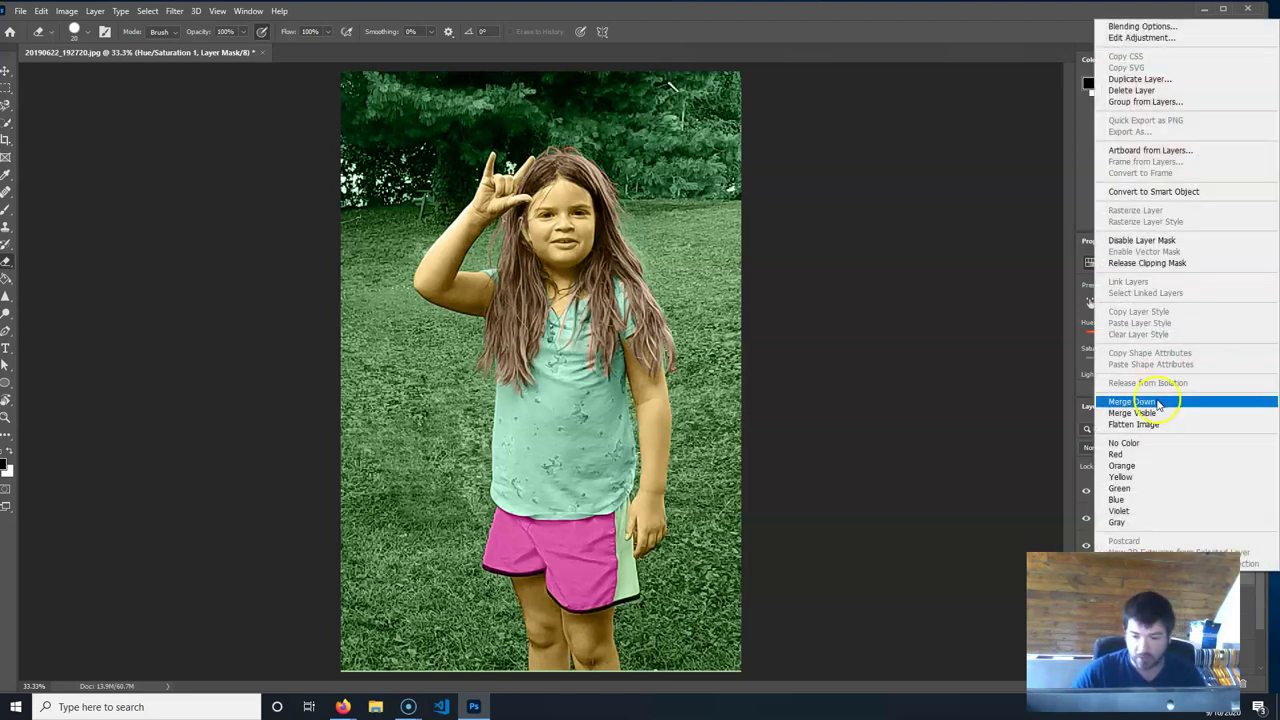
{"action": "key", "text": "Escape"}
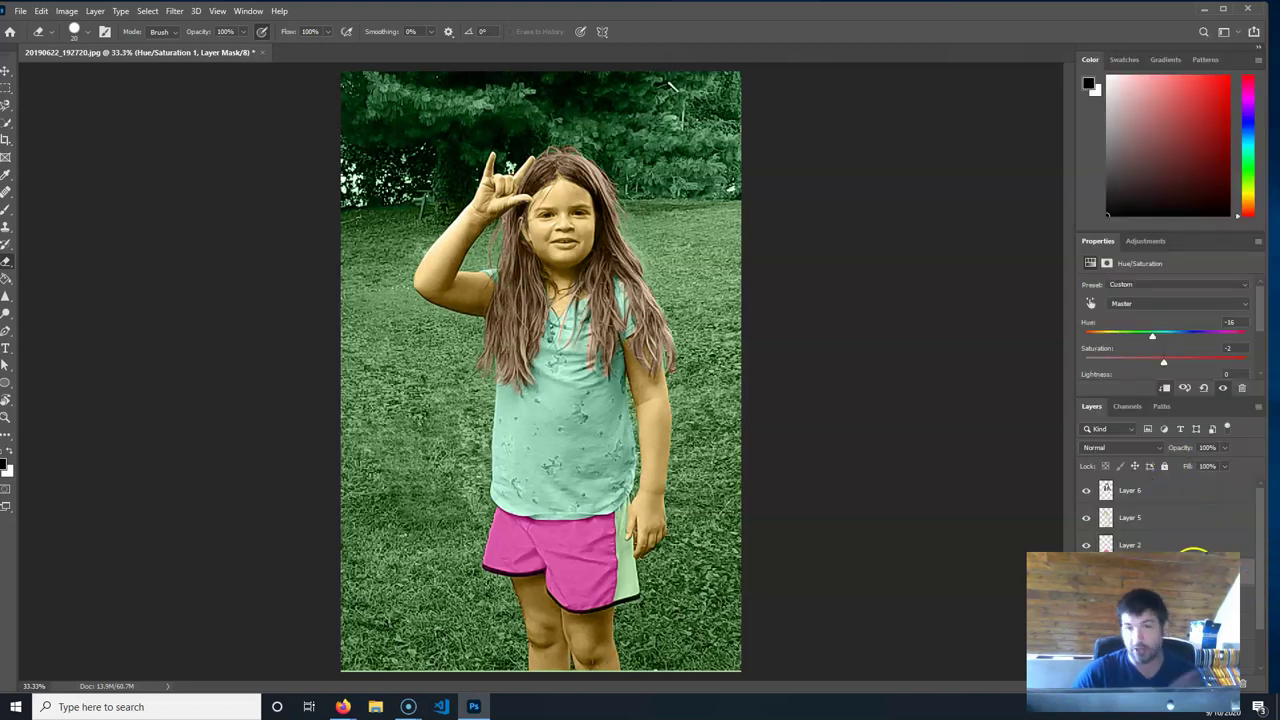
{"action": "right_click", "coordinate": [1140, 490]}
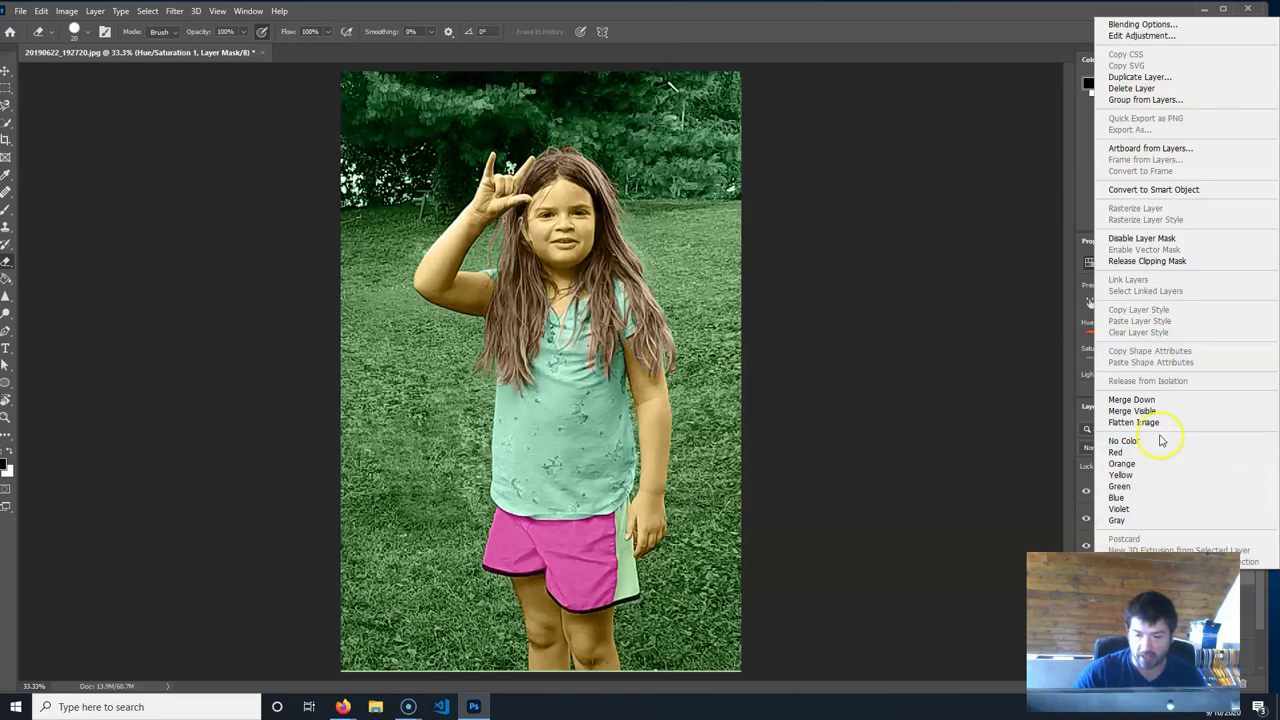
{"action": "left_click", "coordinate": [1157, 400]}
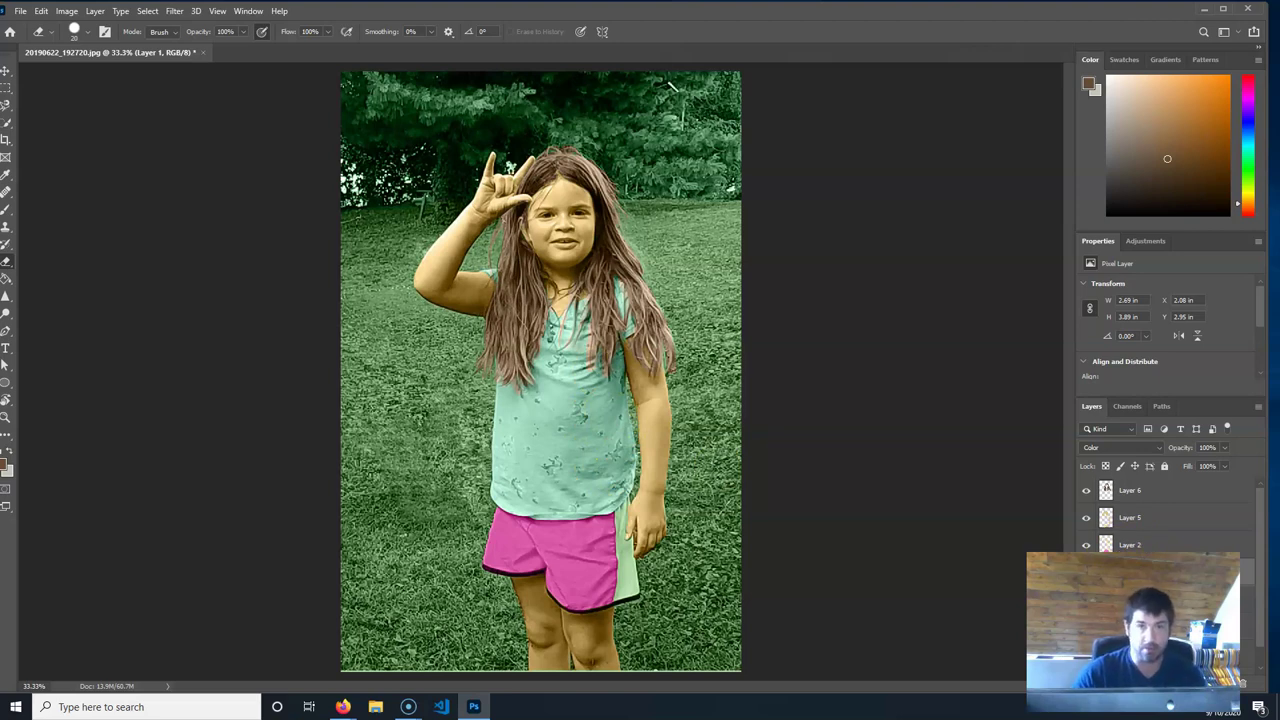
{"action": "left_click", "coordinate": [67, 11]}
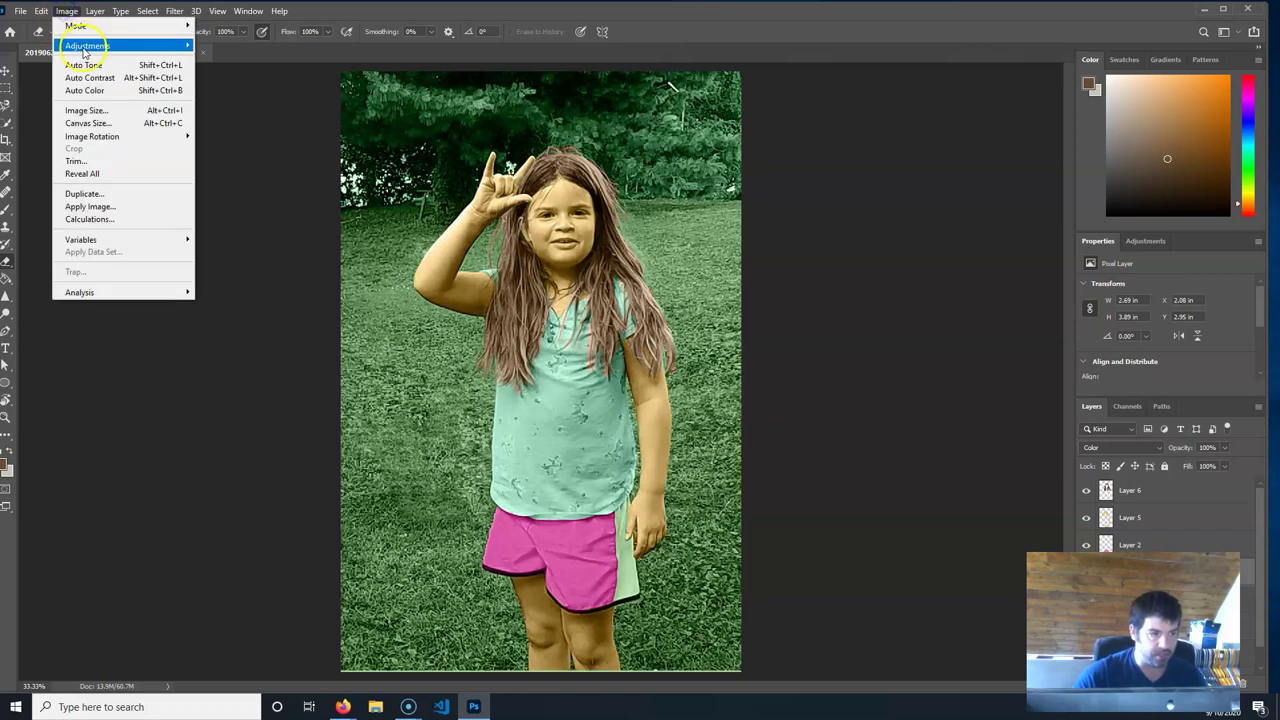
{"action": "mouse_move", "coordinate": [87, 45]}
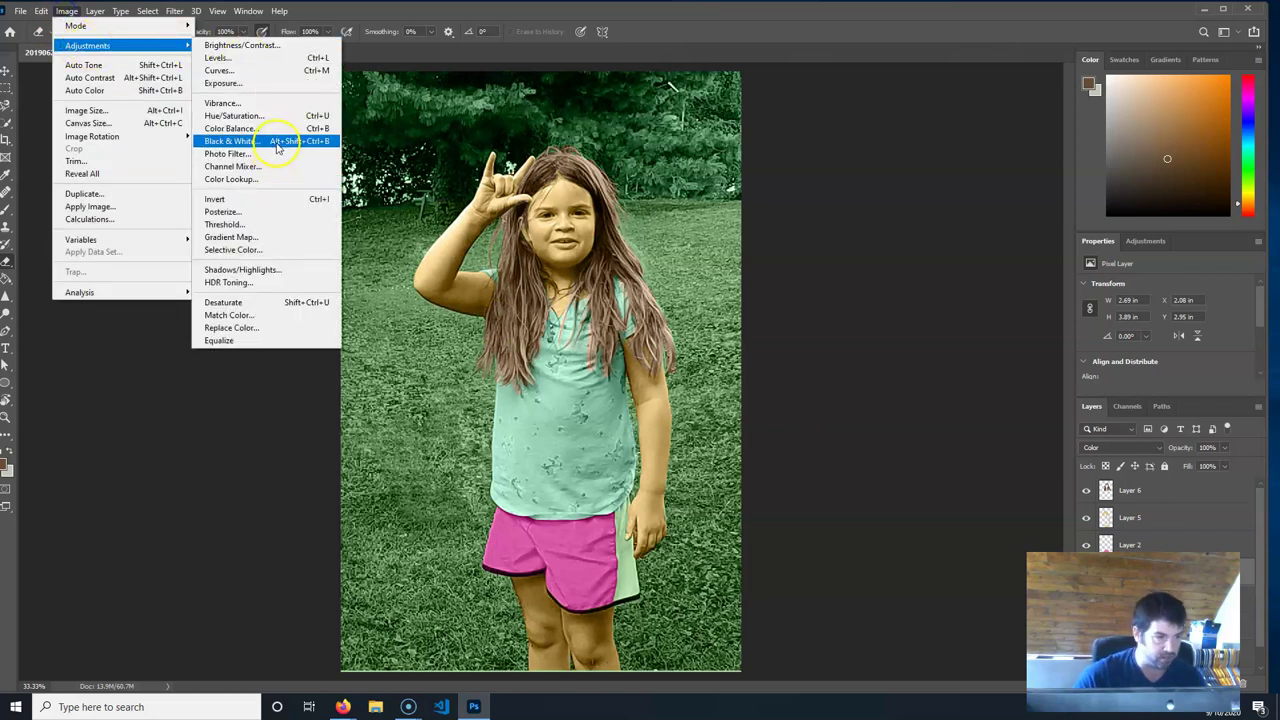
{"action": "key", "text": "Escape"}
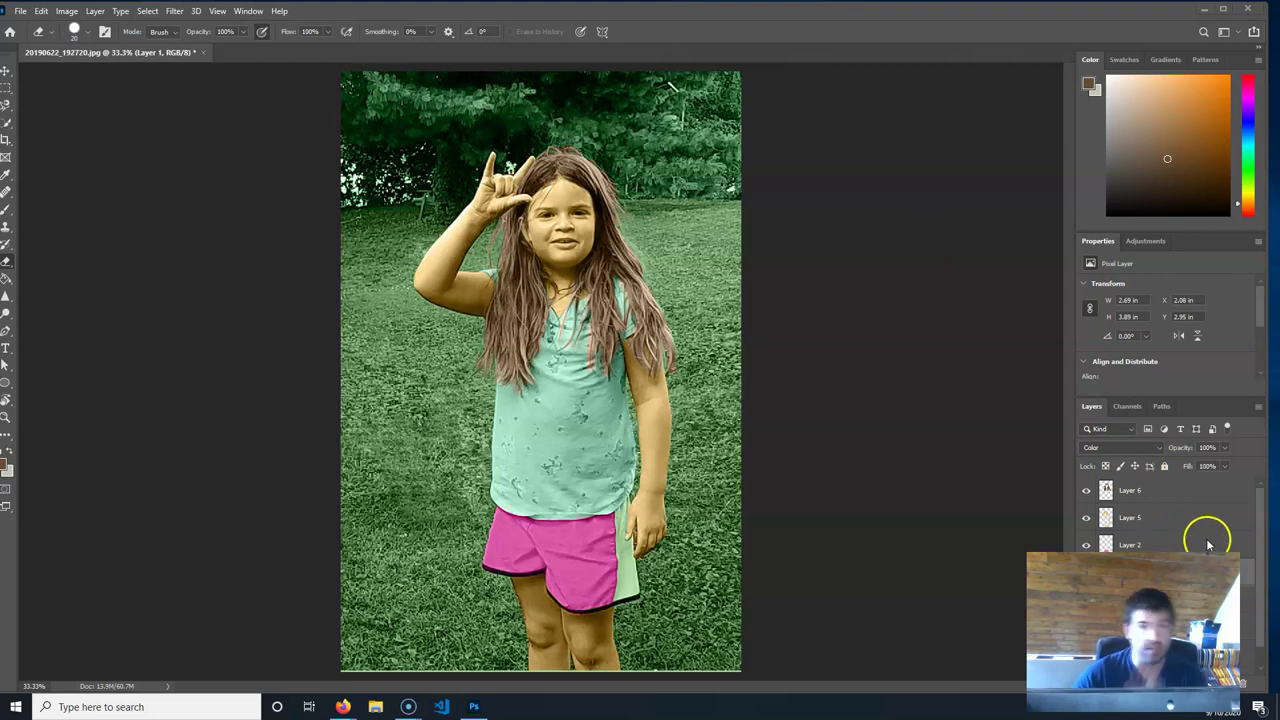
Add a Hue/Saturation adjustment above the skin layer, Layer 5, with hue set to -11.
{"action": "left_click", "coordinate": [1160, 517]}
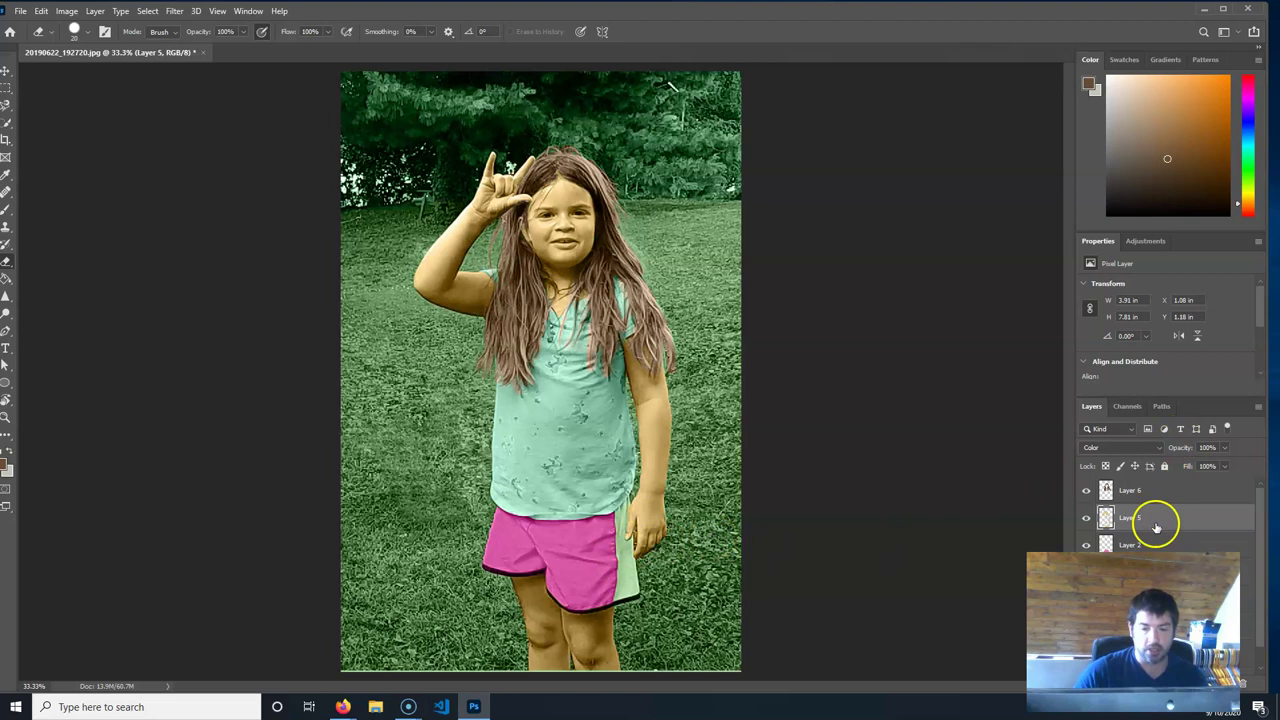
{"action": "left_click", "coordinate": [1142, 243]}
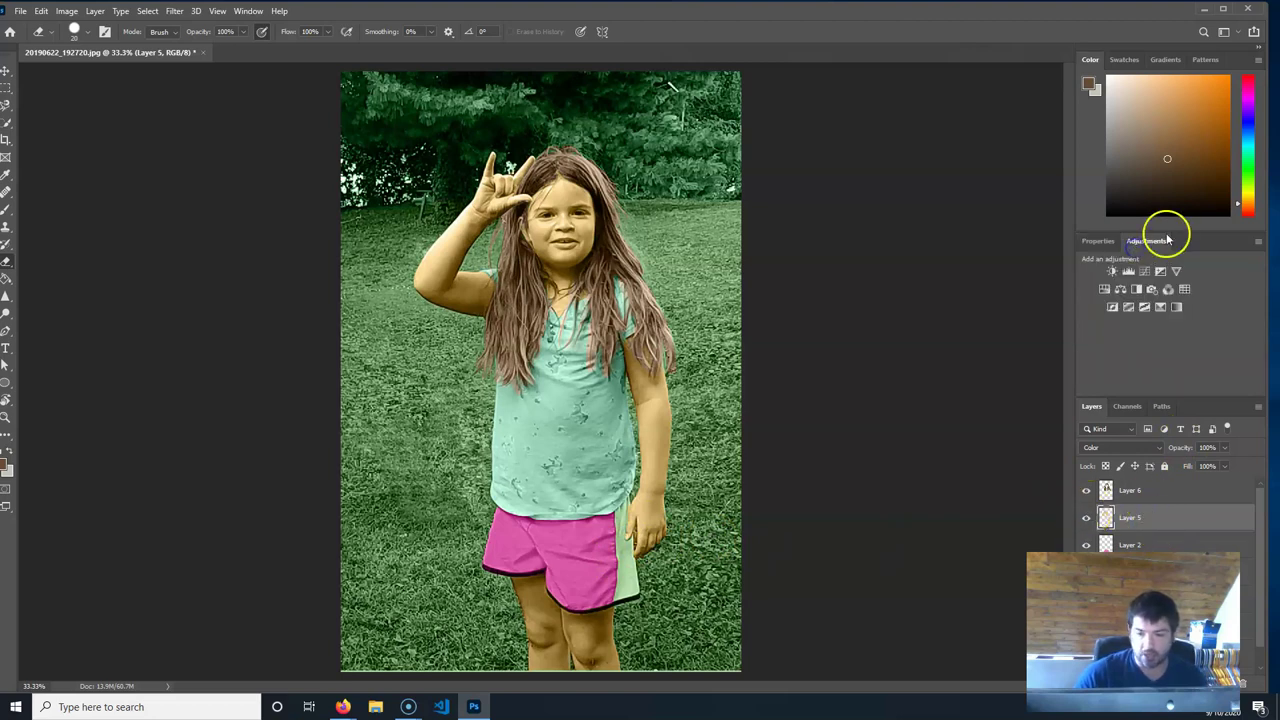
{"action": "left_click", "coordinate": [1103, 288]}
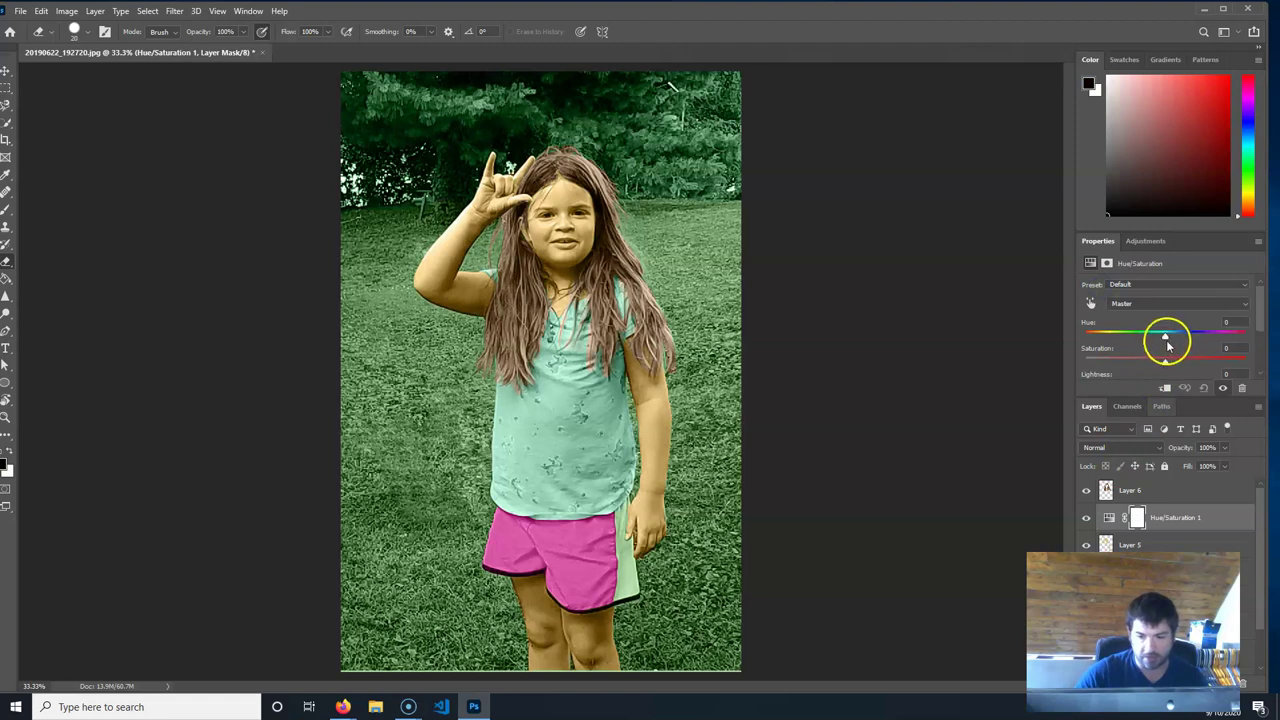
{"action": "left_click_drag", "start_coordinate": [1165, 340], "coordinate": [1162, 341]}
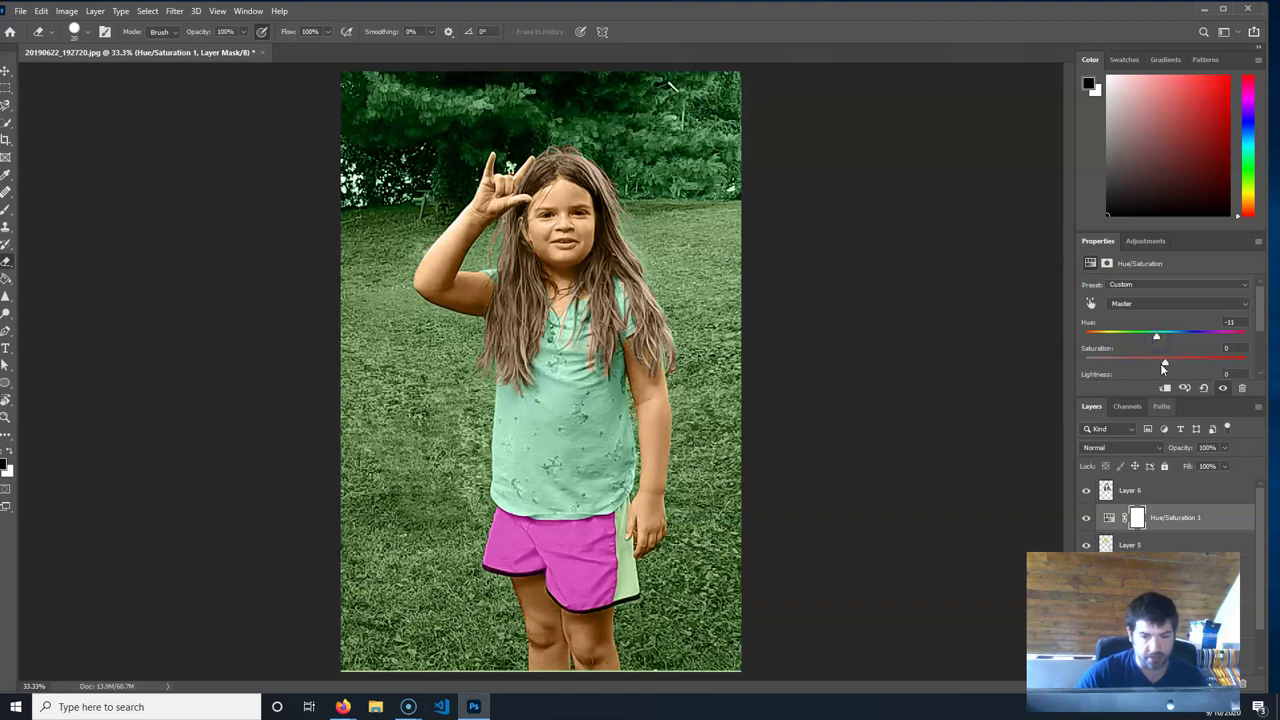
{"action": "scroll", "coordinate": [1165, 368], "scroll_direction": "down", "scroll_amount": 1}
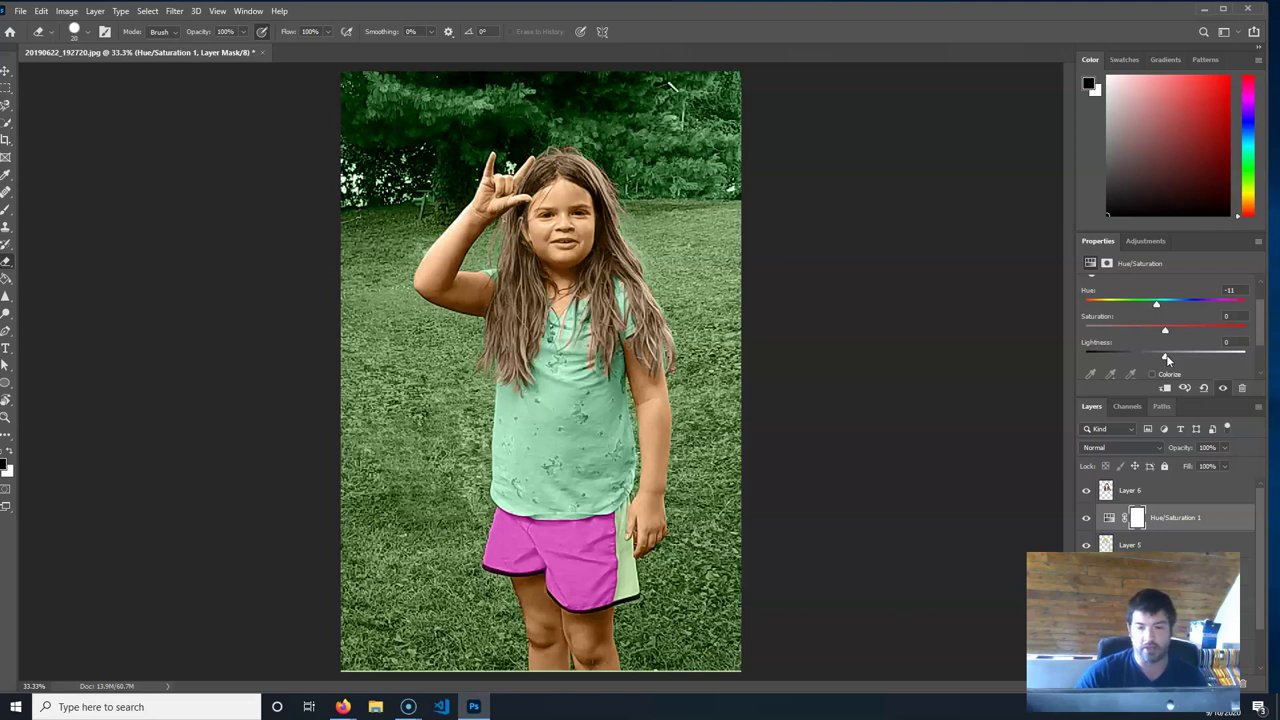
{"action": "mouse_move", "coordinate": [1167, 356]}
{"action": "left_mouse_down"}
{"action": "mouse_move", "coordinate": [1226, 356]}
{"action": "mouse_move", "coordinate": [1180, 356]}
{"action": "left_mouse_up"}
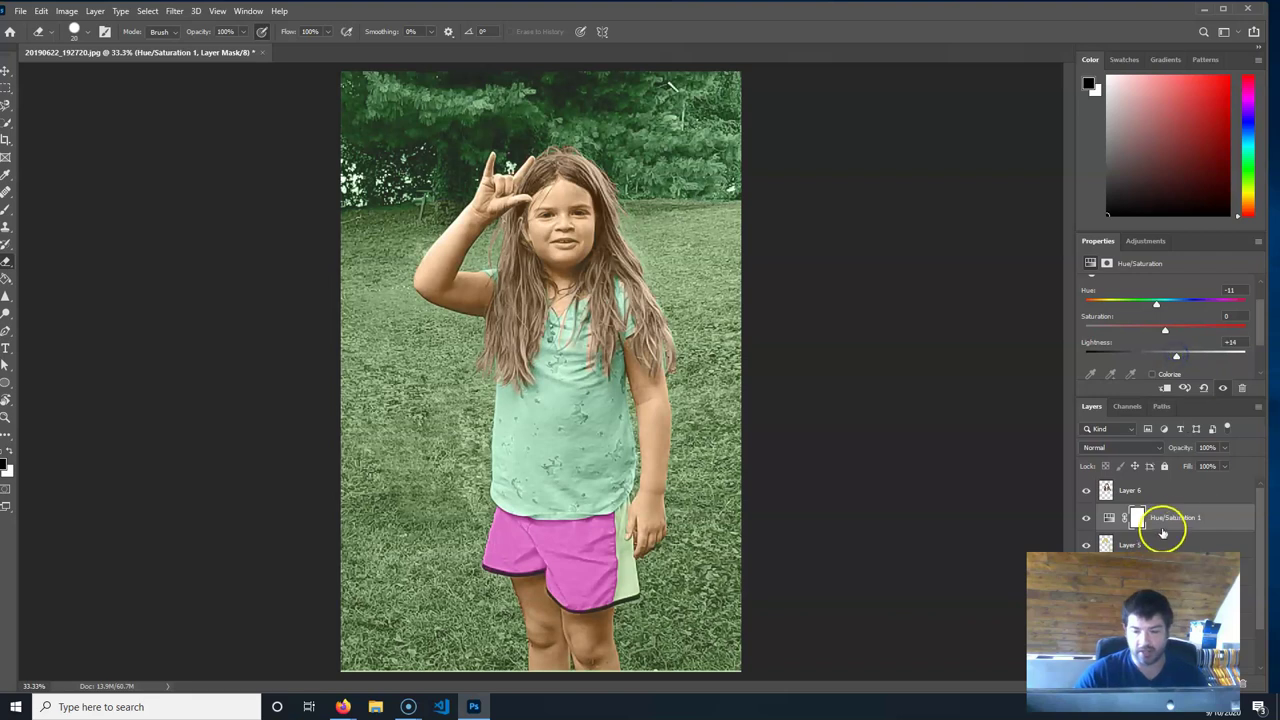
{"action": "key", "text": "ctrl+z"}
Clip the skin adjustment to Layer 5 with saturation -11 and lightness 0, and merge it down.
{"action": "right_click", "coordinate": [1193, 518]}
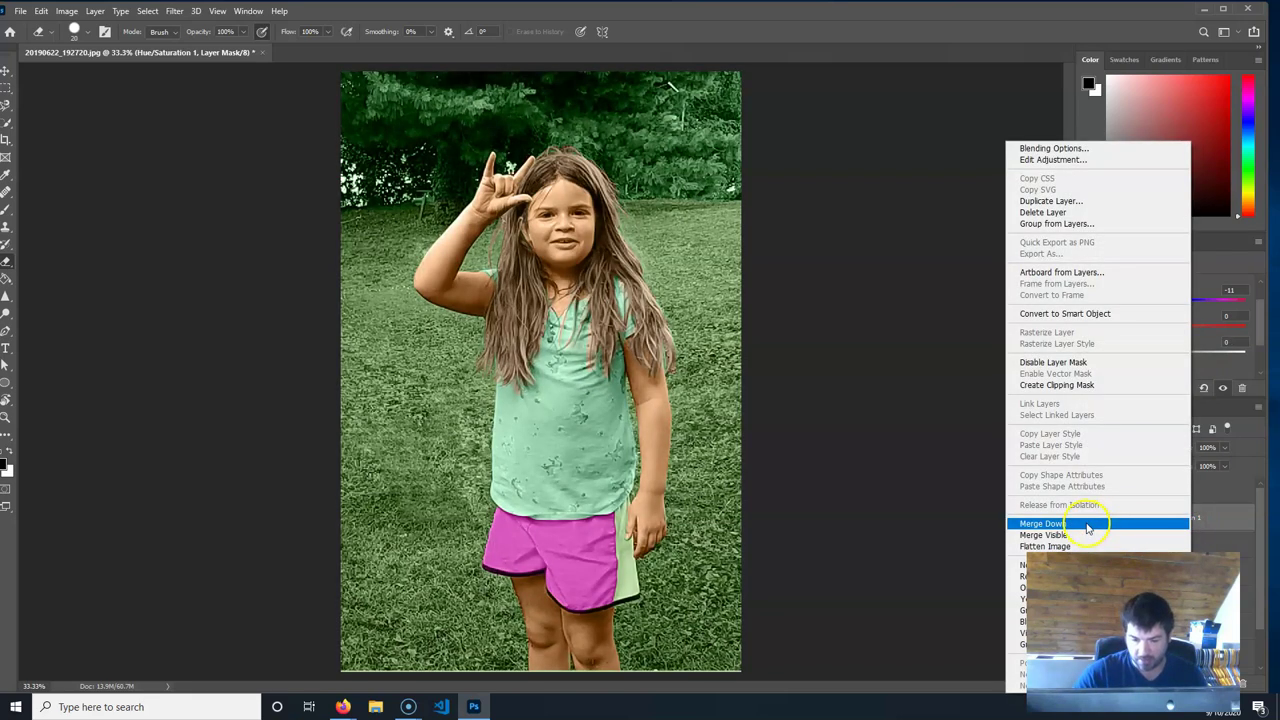
{"action": "left_click", "coordinate": [1084, 385]}
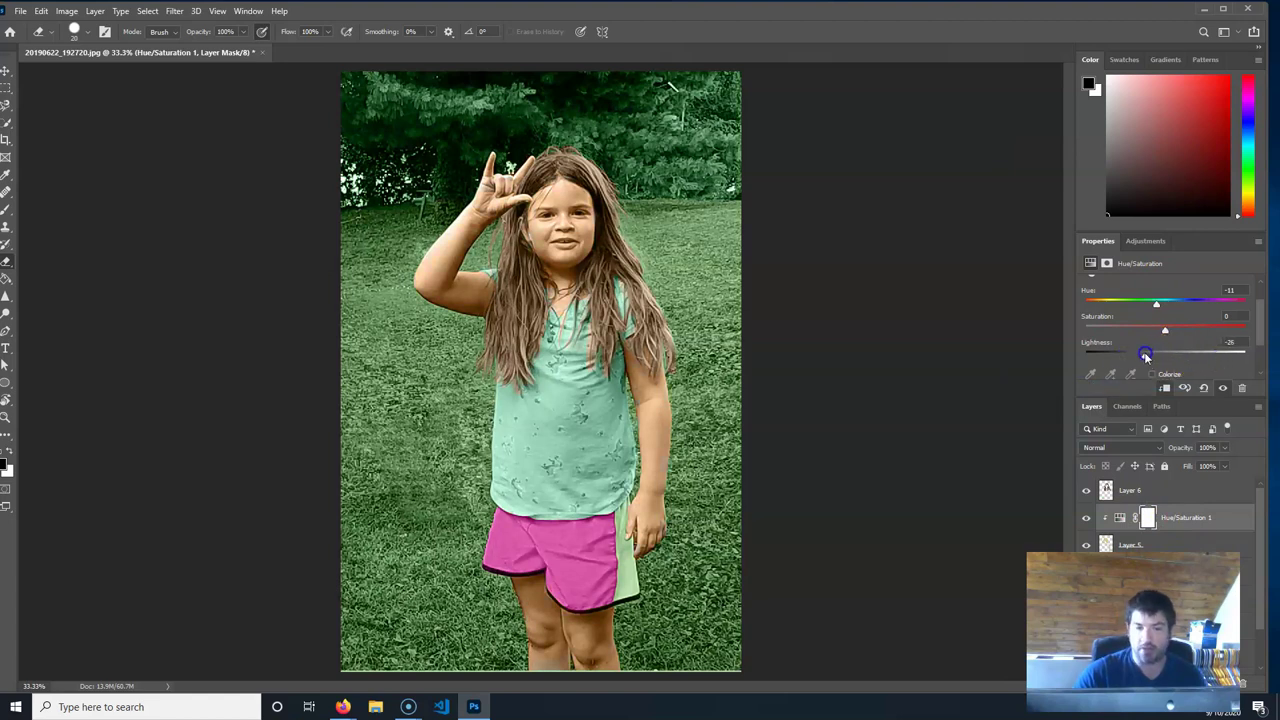
{"action": "left_click", "coordinate": [1229, 343]}
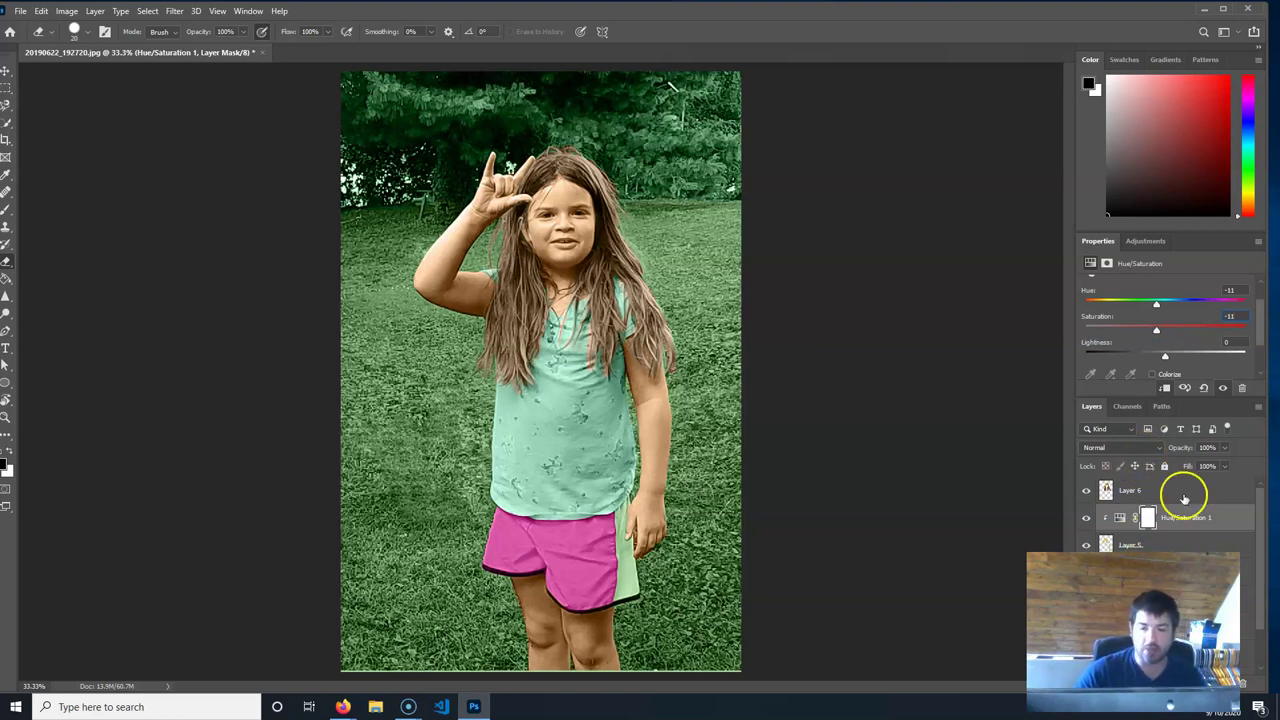
{"action": "right_click", "coordinate": [1205, 527]}
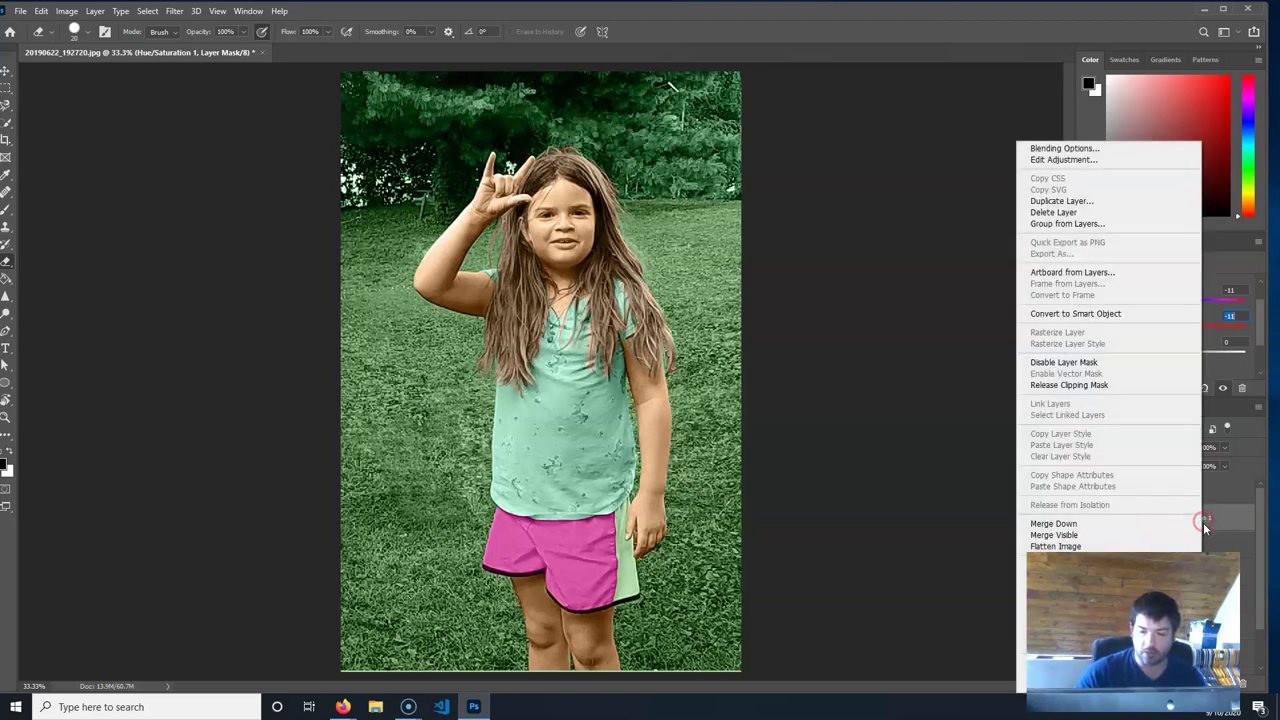
{"action": "left_click", "coordinate": [1106, 524]}
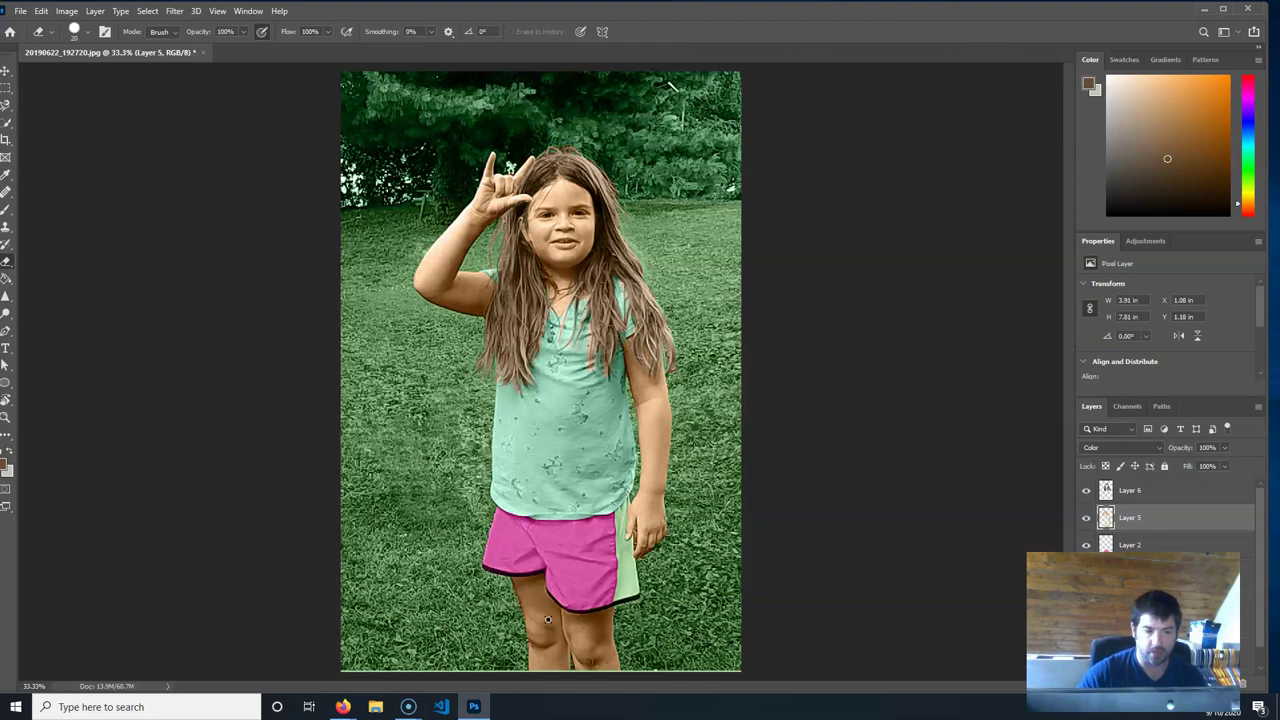
Select the background layer, Layer 3, and choose a muted yellow-green as the foreground colour.
{"action": "left_click", "coordinate": [1170, 626]}
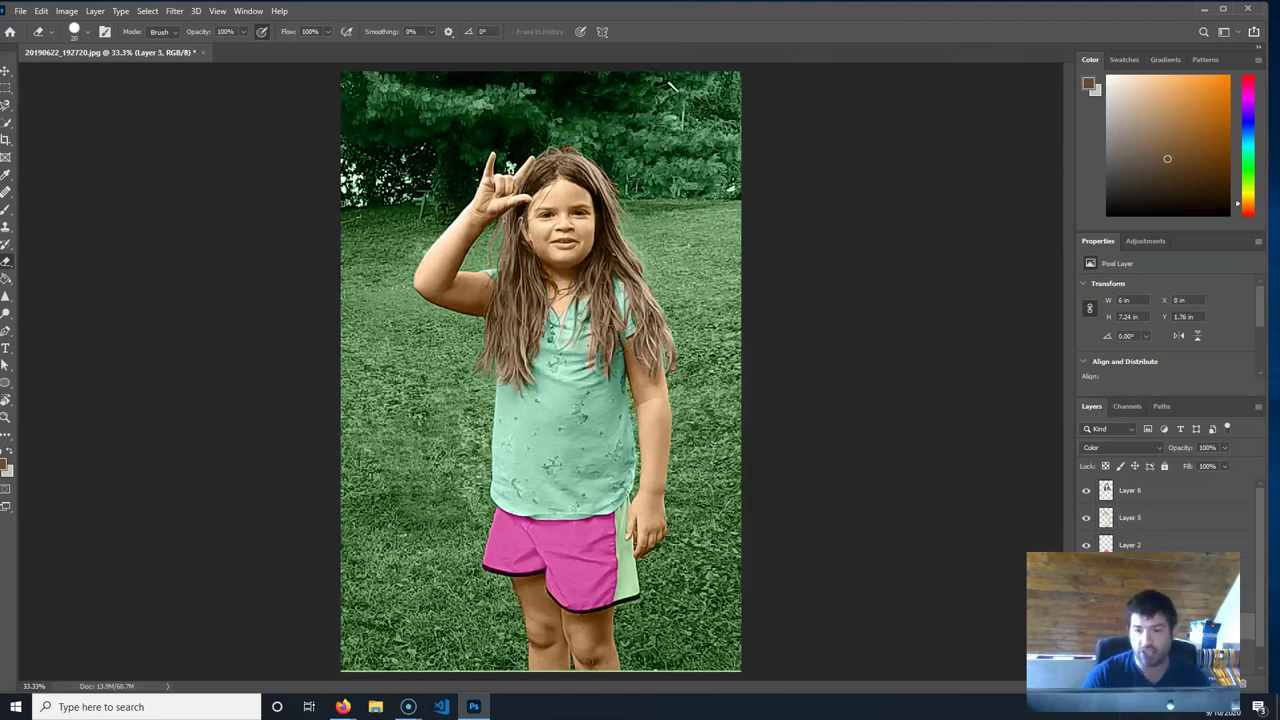
{"action": "left_click_drag", "start_coordinate": [1253, 205], "coordinate": [1250, 183]}
{"action": "left_click_drag", "start_coordinate": [1166, 154], "coordinate": [1167, 129]}
{"action": "left_click", "coordinate": [1157, 125]}
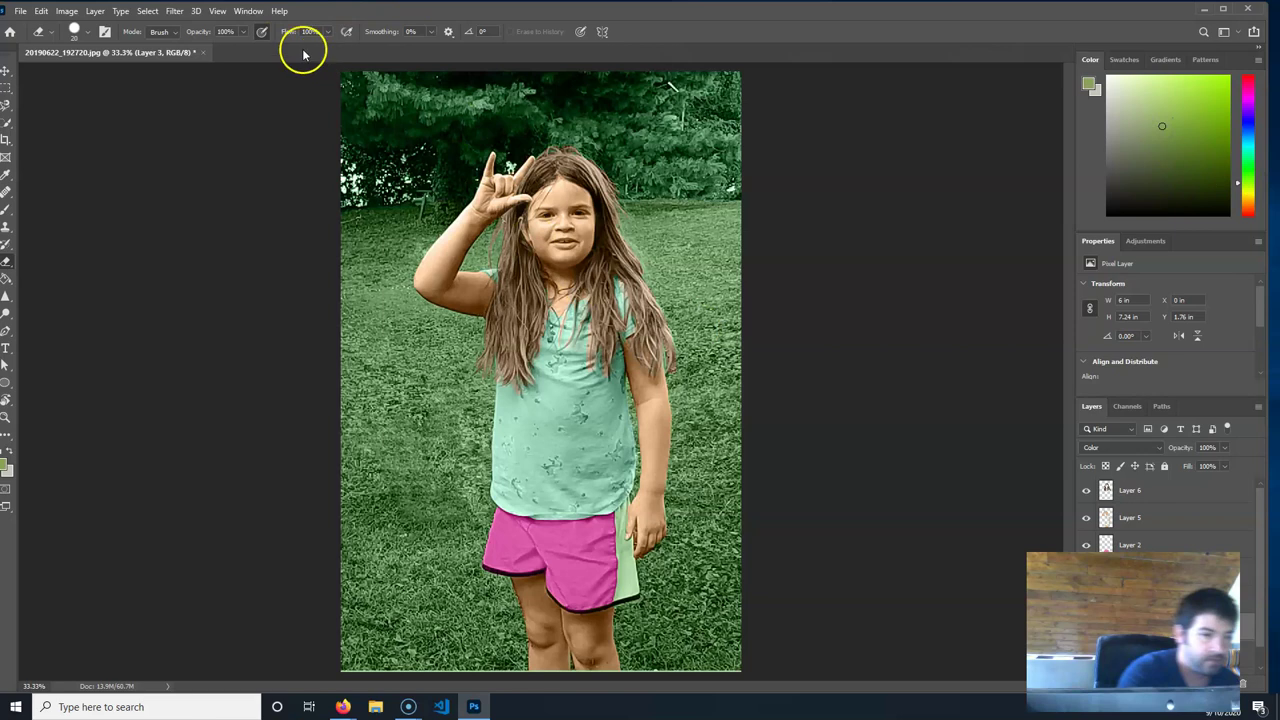
Set the Eraser to 17% opacity and 27% flow.
{"action": "left_click", "coordinate": [243, 32]}
{"action": "left_click_drag", "start_coordinate": [201, 46], "coordinate": [191, 48]}
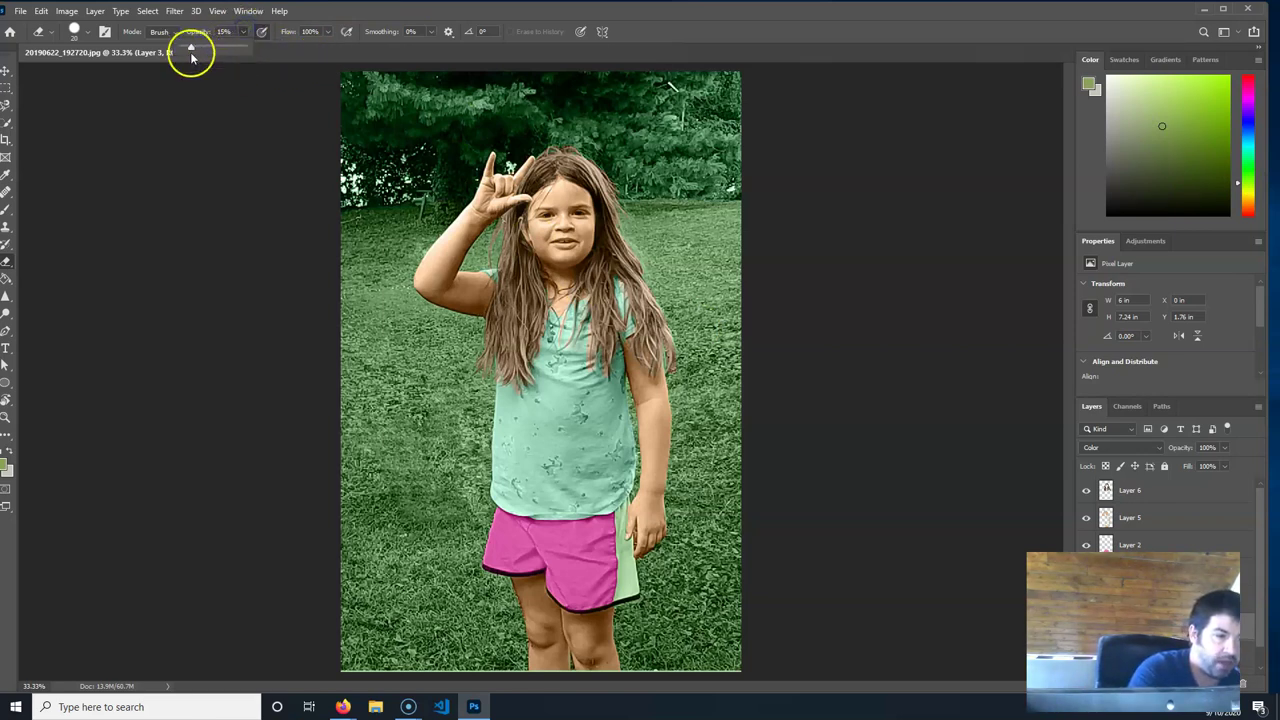
{"action": "left_click", "coordinate": [328, 32]}
{"action": "left_click_drag", "start_coordinate": [329, 47], "coordinate": [284, 50]}
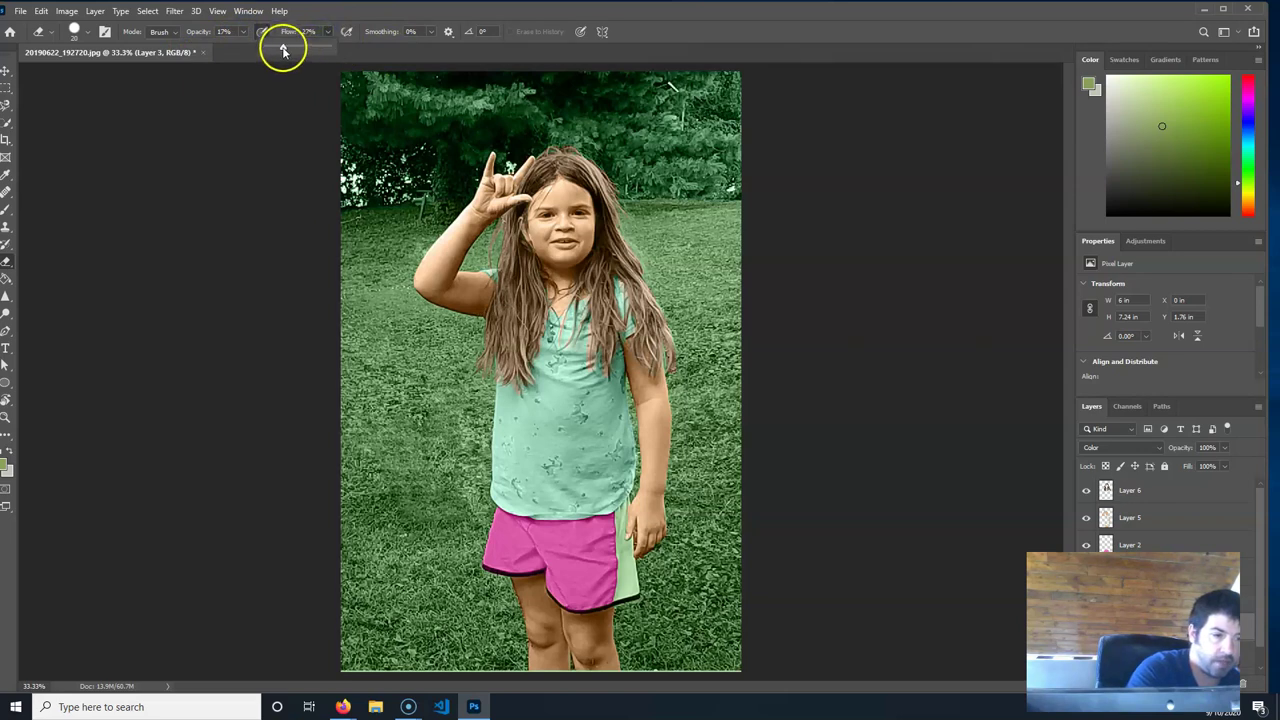
{"action": "left_click", "coordinate": [371, 10]}
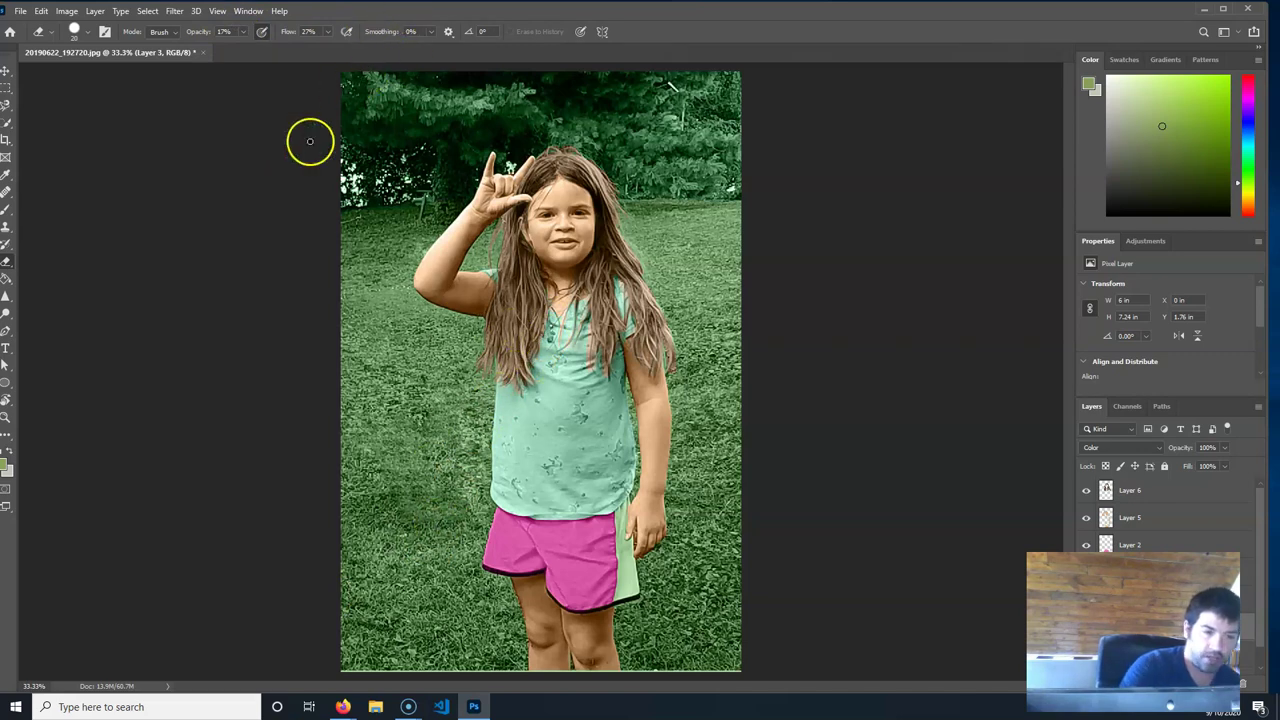
Create a new layer above Layer 3 and hide all the other layers.
{"action": "left_click_drag", "start_coordinate": [1086, 490], "coordinate": [1086, 545]}
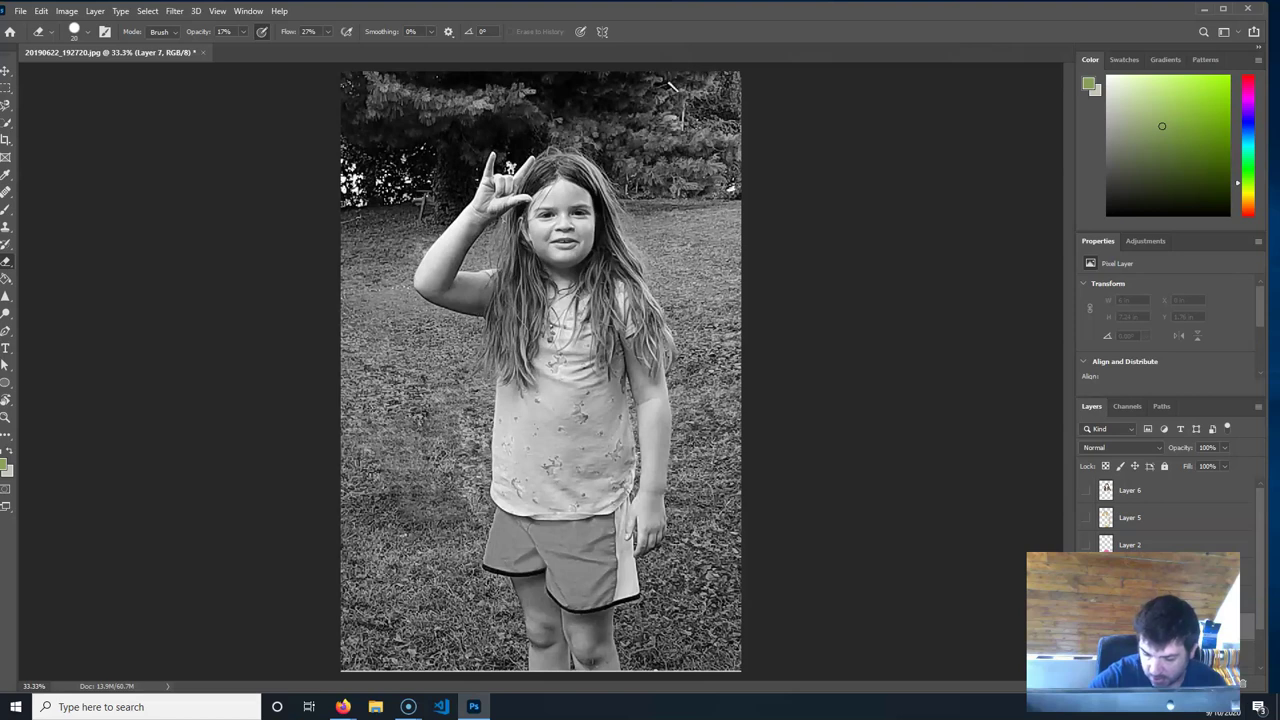
{"action": "scroll", "coordinate": [1180, 585], "scroll_direction": "down", "scroll_amount": 2}
{"action": "left_click_drag", "start_coordinate": [1086, 578], "coordinate": [1086, 659]}
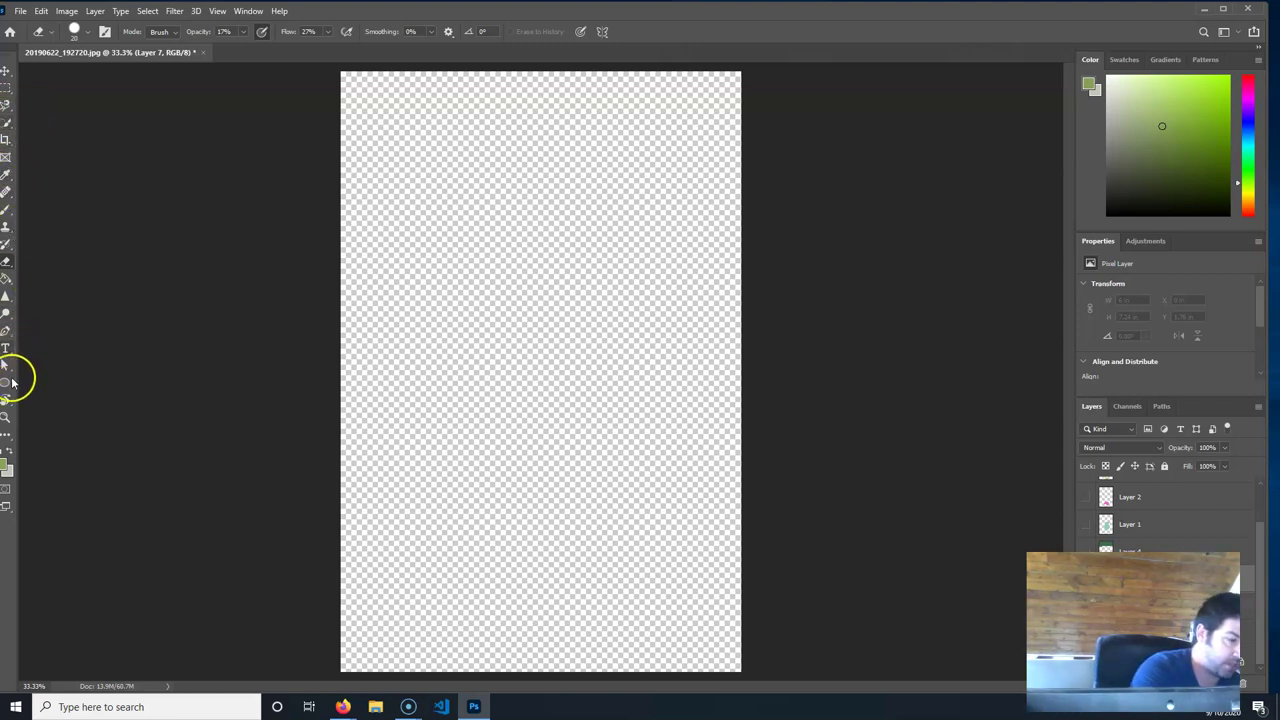
Set the Brush tool to 24% opacity and choose a bright red foreground colour.
{"action": "left_click", "coordinate": [6, 210]}
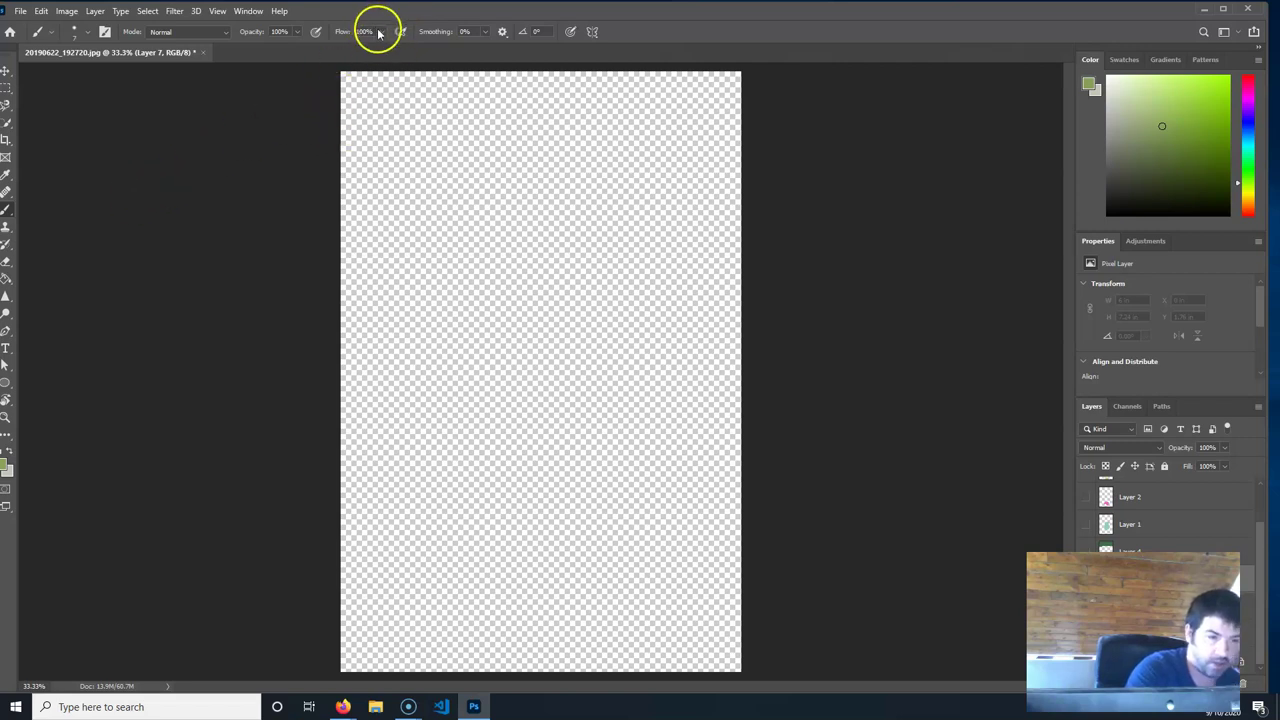
{"action": "left_click", "coordinate": [297, 31]}
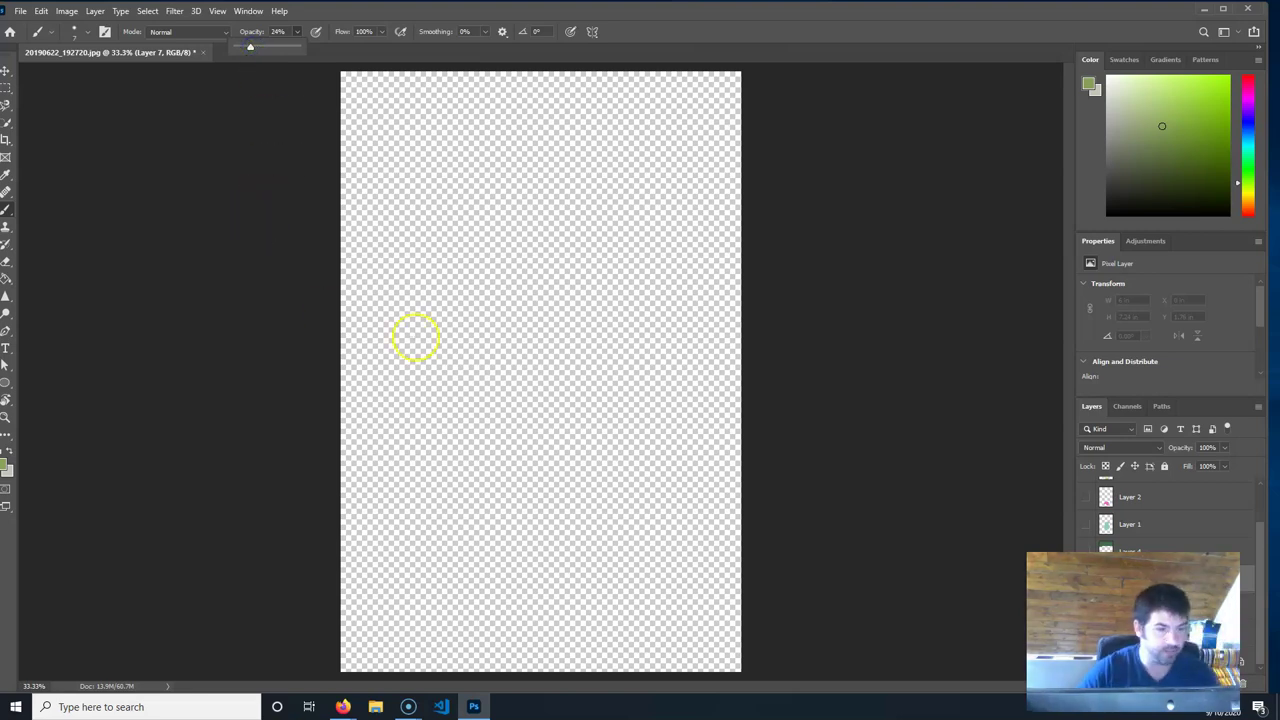
{"action": "mouse_move", "coordinate": [1251, 120]}
{"action": "left_mouse_down"}
{"action": "mouse_move", "coordinate": [1249, 61]}
{"action": "mouse_move", "coordinate": [1262, 72]}
{"action": "left_mouse_up"}
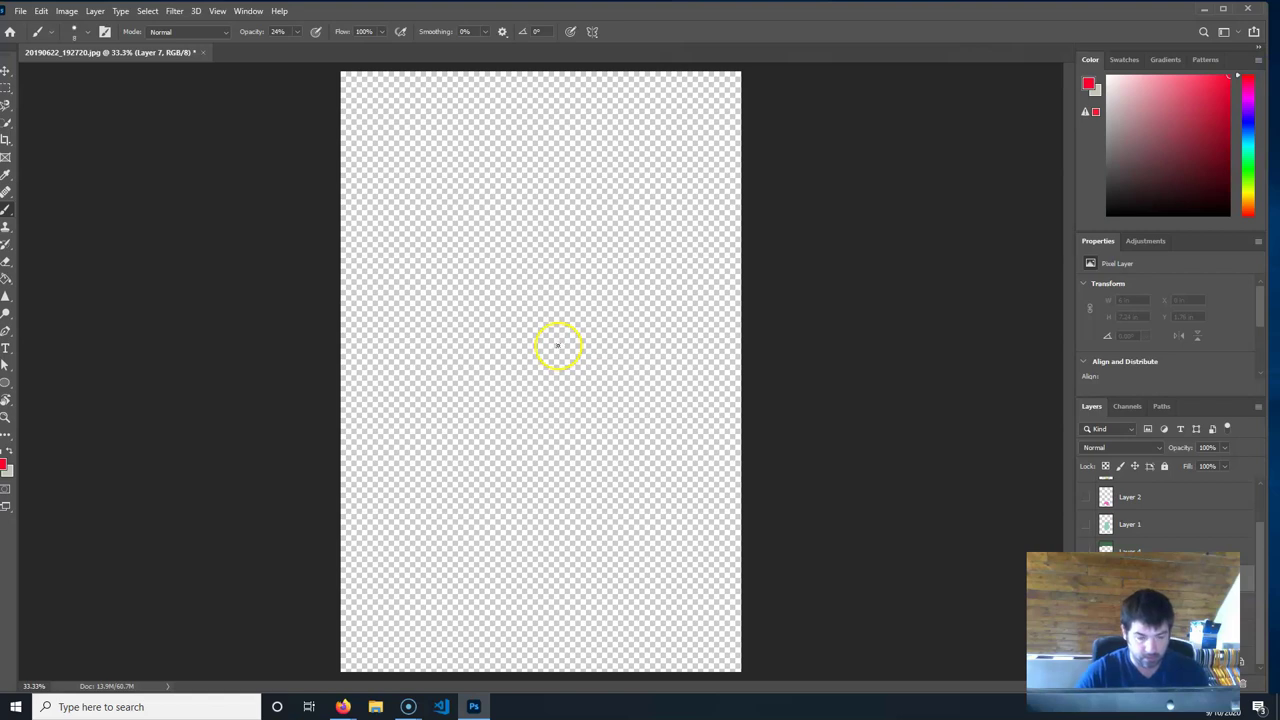
Paint overlapping bright red test strokes across the empty Layer 7 with a large brush at 24% opacity.
{"action": "key", "text": "]"}
{"action": "key", "text": "]"}
{"action": "key", "text": "]"}
{"action": "key", "text": "]"}
{"action": "key", "text": "]"}
{"action": "key", "text": "]"}
{"action": "key", "text": "["}
{"action": "key", "text": "["}
{"action": "key", "text": "["}
{"action": "key", "text": "["}
{"action": "key", "text": "["}
{"action": "key", "text": "["}
{"action": "key", "text": "["}
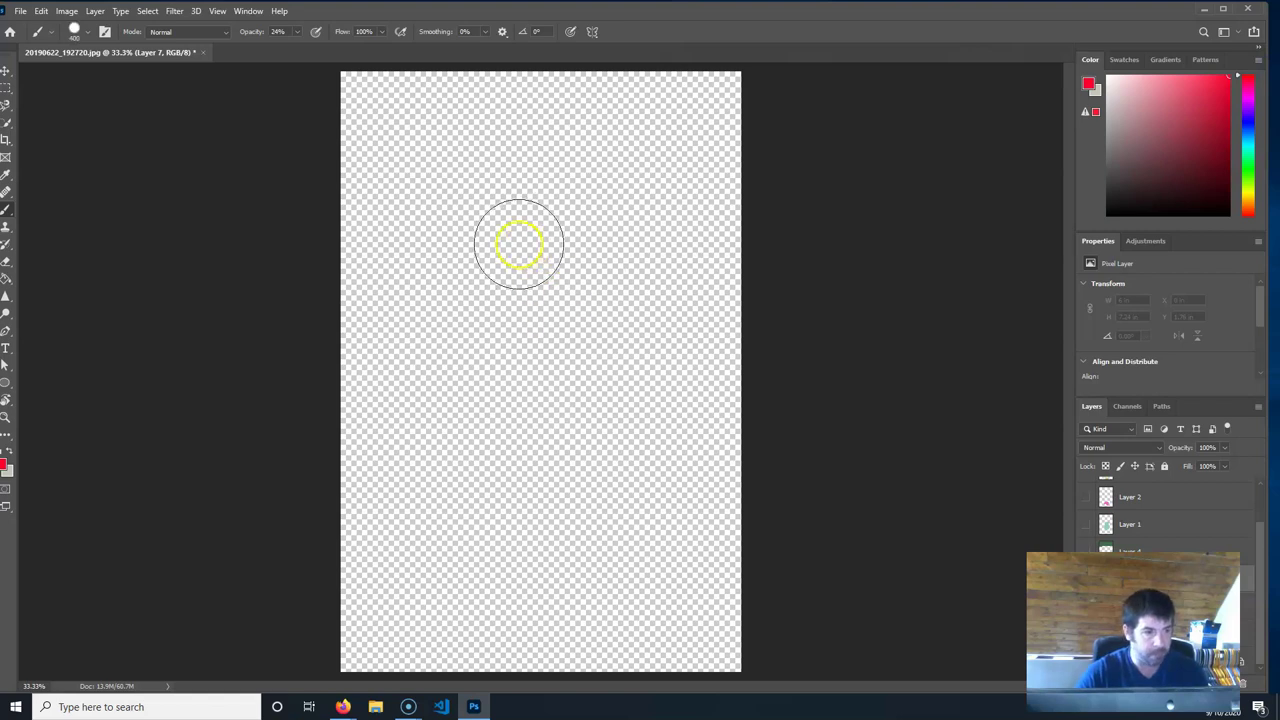
{"action": "mouse_move", "coordinate": [489, 245]}
{"action": "left_mouse_down"}
{"action": "mouse_move", "coordinate": [451, 306]}
{"action": "mouse_move", "coordinate": [486, 314]}
{"action": "mouse_move", "coordinate": [586, 237]}
{"action": "mouse_move", "coordinate": [500, 308]}
{"action": "mouse_move", "coordinate": [523, 177]}
{"action": "mouse_move", "coordinate": [580, 214]}
{"action": "mouse_move", "coordinate": [587, 365]}
{"action": "mouse_move", "coordinate": [551, 346]}
{"action": "left_mouse_up"}
{"action": "mouse_move", "coordinate": [444, 561]}
{"action": "left_mouse_down"}
{"action": "mouse_move", "coordinate": [470, 314]}
{"action": "mouse_move", "coordinate": [482, 352]}
{"action": "mouse_move", "coordinate": [480, 311]}
{"action": "mouse_move", "coordinate": [488, 430]}
{"action": "mouse_move", "coordinate": [531, 393]}
{"action": "mouse_move", "coordinate": [537, 276]}
{"action": "mouse_move", "coordinate": [517, 235]}
{"action": "mouse_move", "coordinate": [457, 464]}
{"action": "mouse_move", "coordinate": [426, 489]}
{"action": "mouse_move", "coordinate": [429, 447]}
{"action": "mouse_move", "coordinate": [469, 466]}
{"action": "left_mouse_up"}
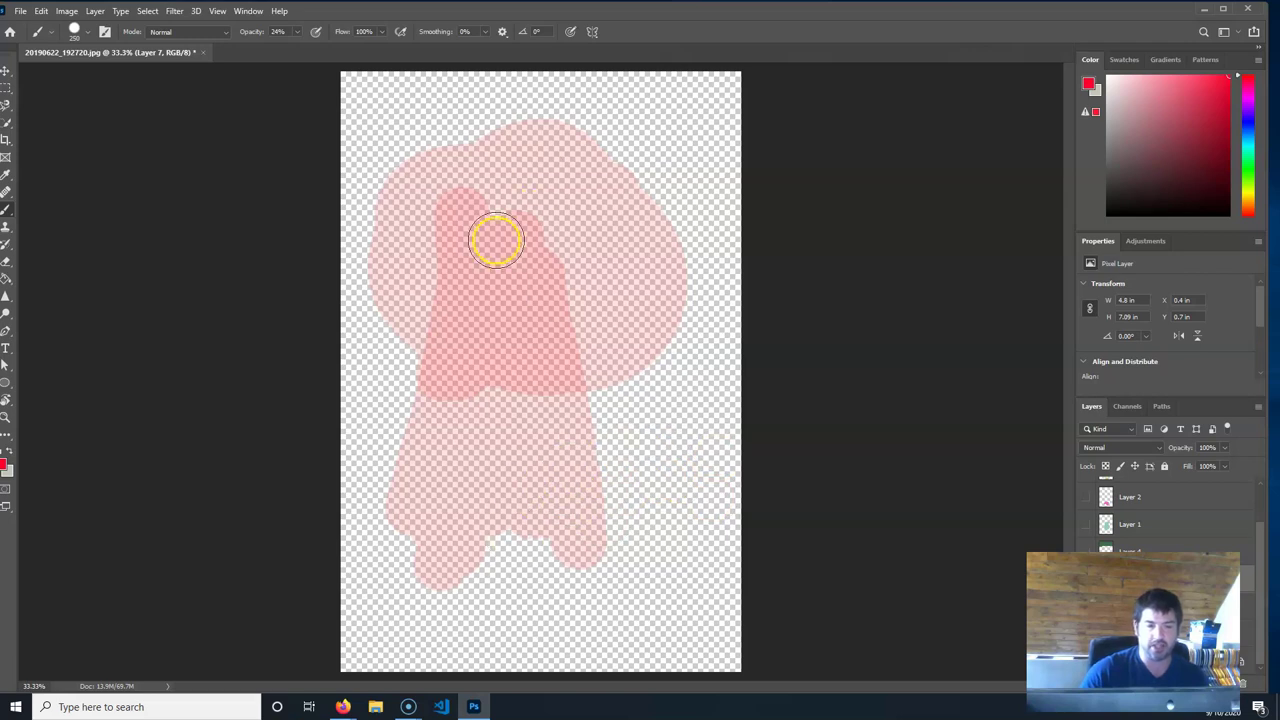
{"action": "left_click", "coordinate": [684, 478]}
{"action": "mouse_move", "coordinate": [683, 479]}
{"action": "left_mouse_down"}
{"action": "mouse_move", "coordinate": [659, 430]}
{"action": "mouse_move", "coordinate": [658, 567]}
{"action": "mouse_move", "coordinate": [676, 478]}
{"action": "mouse_move", "coordinate": [655, 557]}
{"action": "mouse_move", "coordinate": [661, 394]}
{"action": "mouse_move", "coordinate": [671, 520]}
{"action": "mouse_move", "coordinate": [666, 449]}
{"action": "mouse_move", "coordinate": [628, 622]}
{"action": "mouse_move", "coordinate": [545, 524]}
{"action": "mouse_move", "coordinate": [581, 382]}
{"action": "mouse_move", "coordinate": [563, 341]}
{"action": "mouse_move", "coordinate": [566, 296]}
{"action": "mouse_move", "coordinate": [451, 387]}
{"action": "mouse_move", "coordinate": [447, 356]}
{"action": "left_mouse_up"}
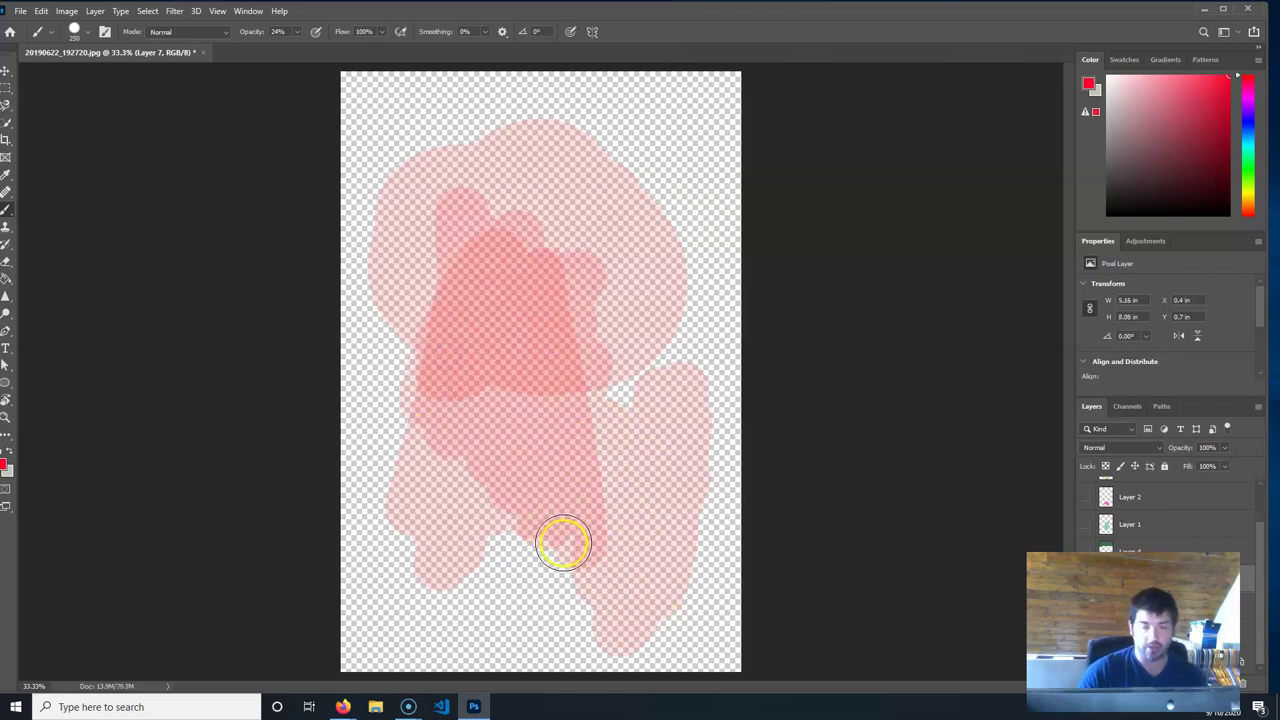
Undo all the red test strokes on Layer 7.
{"action": "key", "text": "ctrl+z"}
{"action": "key", "text": "ctrl+z"}
{"action": "key", "text": "ctrl+z"}
{"action": "key", "text": "ctrl+z"}
{"action": "key", "text": "ctrl+z"}
{"action": "key", "text": "ctrl+z"}
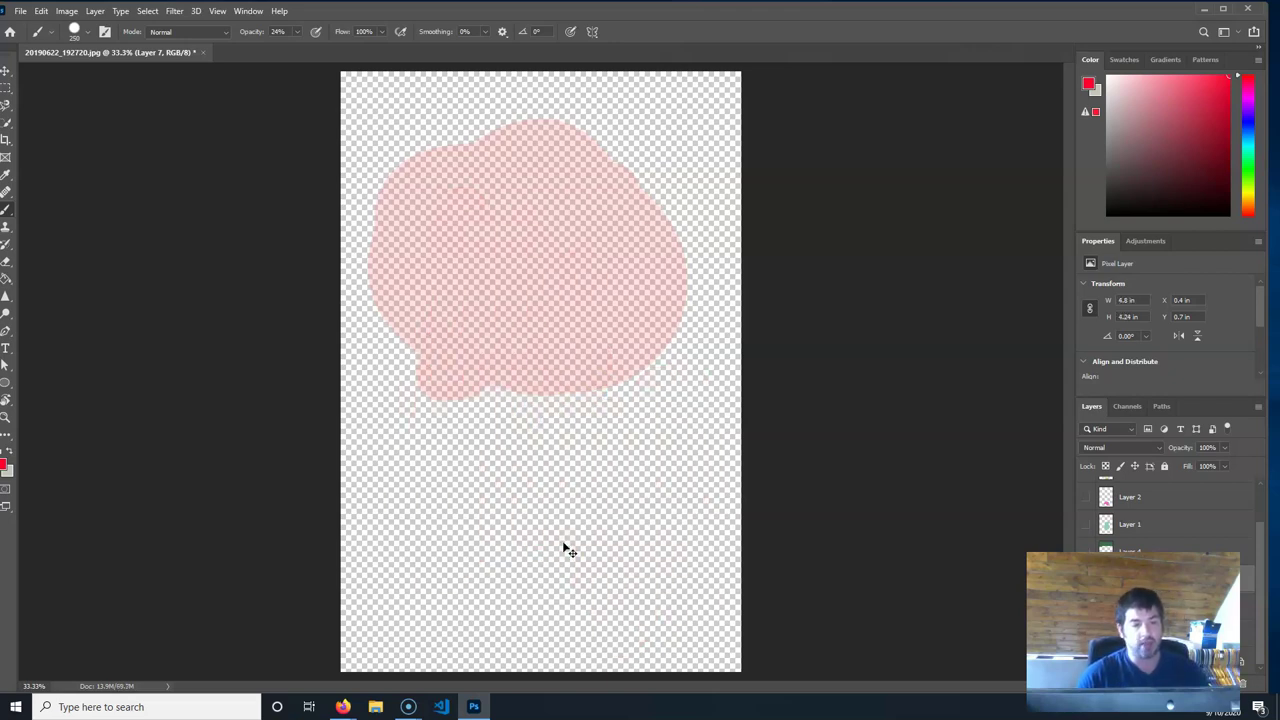
Set the Brush to 100% opacity and 27% flow, then paint a red test stroke and undo it.
{"action": "left_click", "coordinate": [294, 32]}
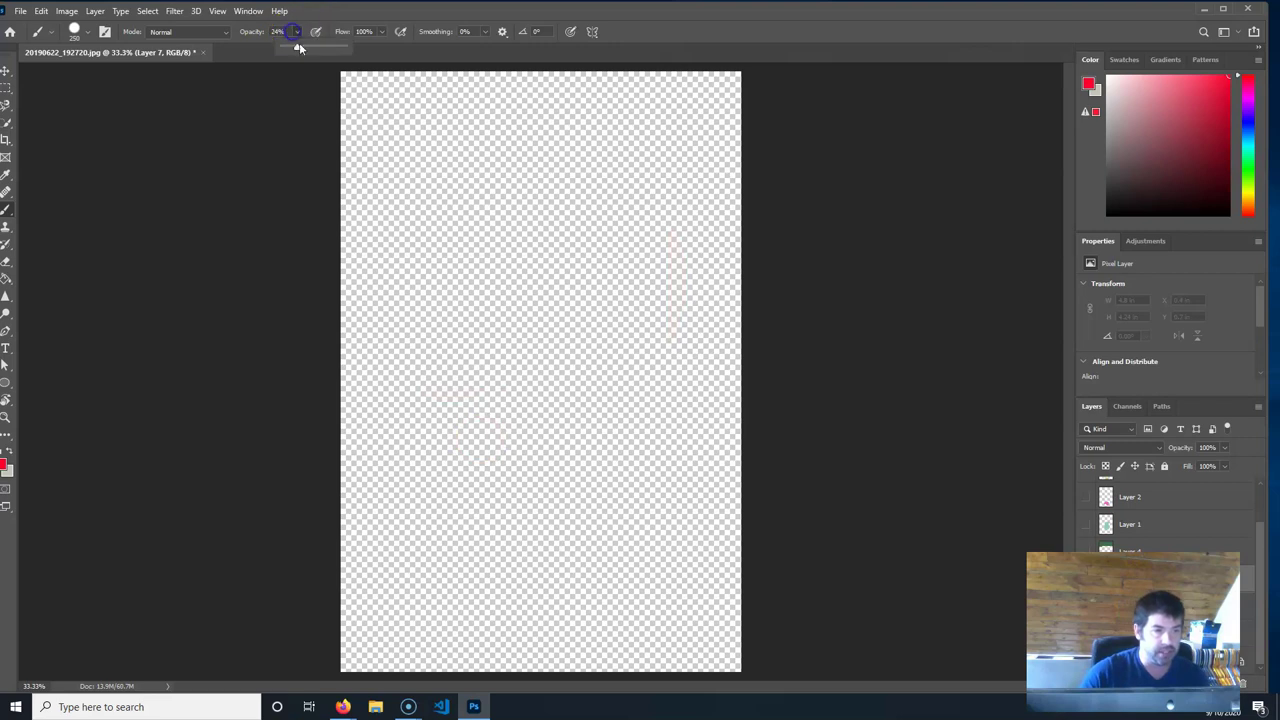
{"action": "left_click", "coordinate": [386, 32]}
{"action": "left_click_drag", "start_coordinate": [381, 47], "coordinate": [333, 50]}
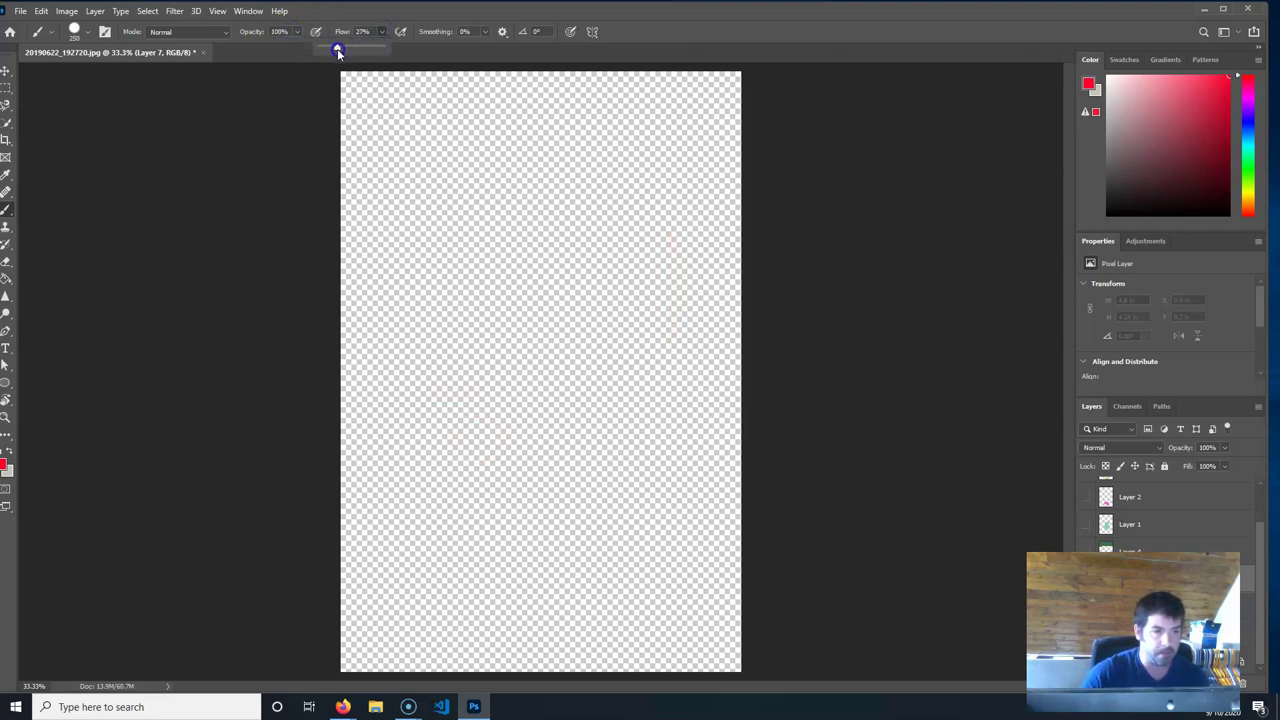
{"action": "mouse_move", "coordinate": [389, 371]}
{"action": "left_mouse_down"}
{"action": "mouse_move", "coordinate": [462, 263]}
{"action": "mouse_move", "coordinate": [572, 148]}
{"action": "left_mouse_up"}
{"action": "key", "text": "ctrl+z"}
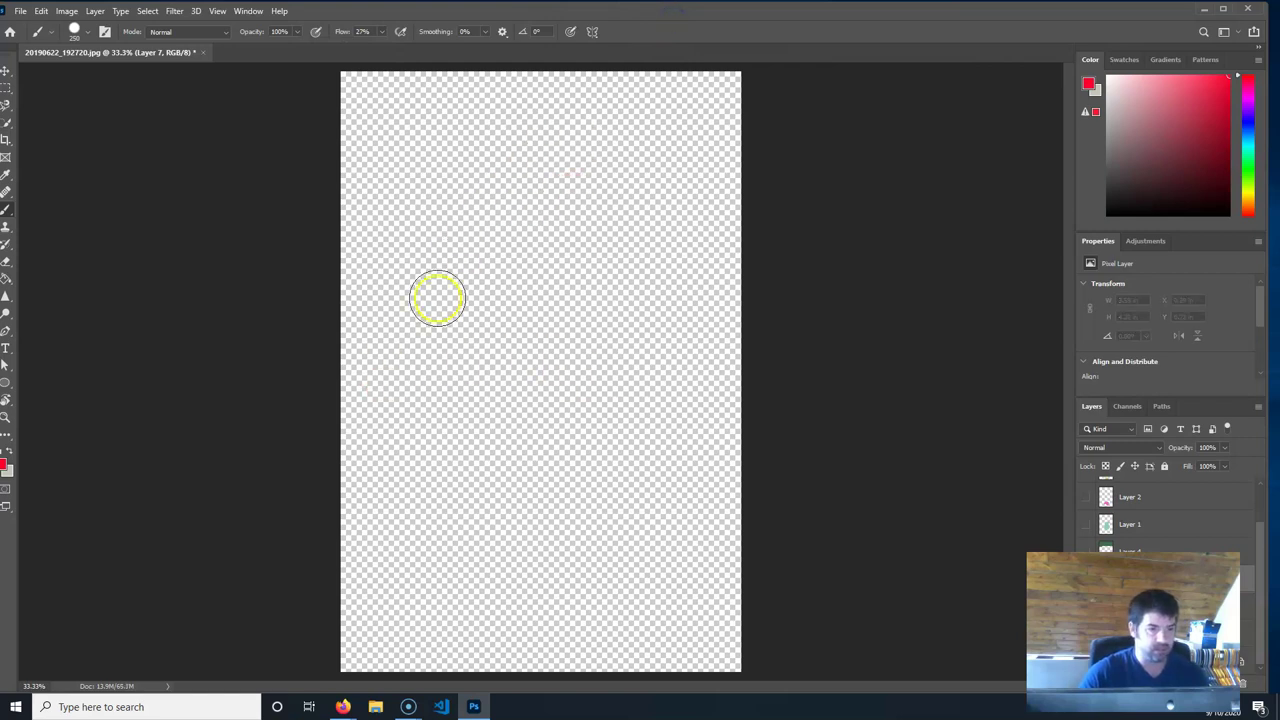
Enlarge the brush and paint a broad back-and-forth red test stroke at 27% flow, then undo it.
{"action": "key", "text": "bracketright"}
{"action": "key", "text": "bracketright"}
{"action": "key", "text": "bracketright"}
{"action": "key", "text": "bracketright"}
{"action": "key", "text": "bracketright"}
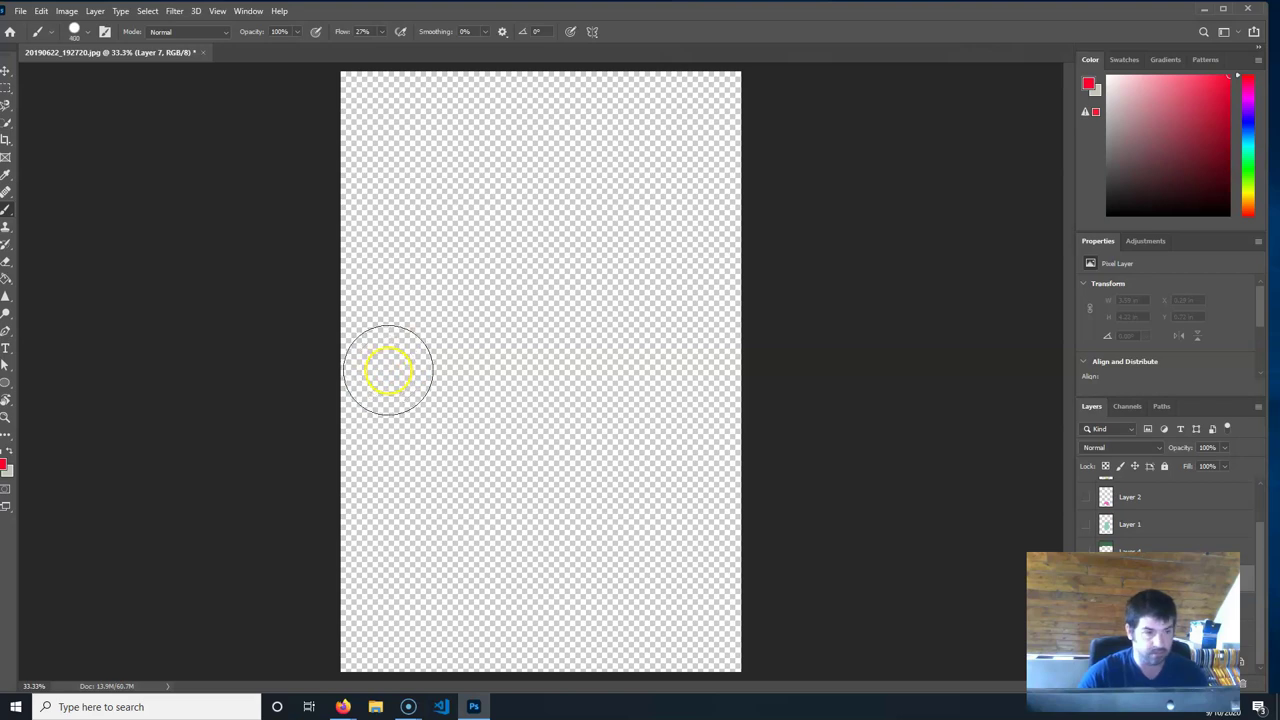
{"action": "mouse_move", "coordinate": [416, 342]}
{"action": "left_mouse_down"}
{"action": "mouse_move", "coordinate": [493, 224]}
{"action": "mouse_move", "coordinate": [559, 177]}
{"action": "mouse_move", "coordinate": [532, 309]}
{"action": "mouse_move", "coordinate": [428, 500]}
{"action": "mouse_move", "coordinate": [587, 337]}
{"action": "mouse_move", "coordinate": [506, 489]}
{"action": "mouse_move", "coordinate": [594, 334]}
{"action": "mouse_move", "coordinate": [522, 500]}
{"action": "mouse_move", "coordinate": [543, 449]}
{"action": "left_mouse_up"}
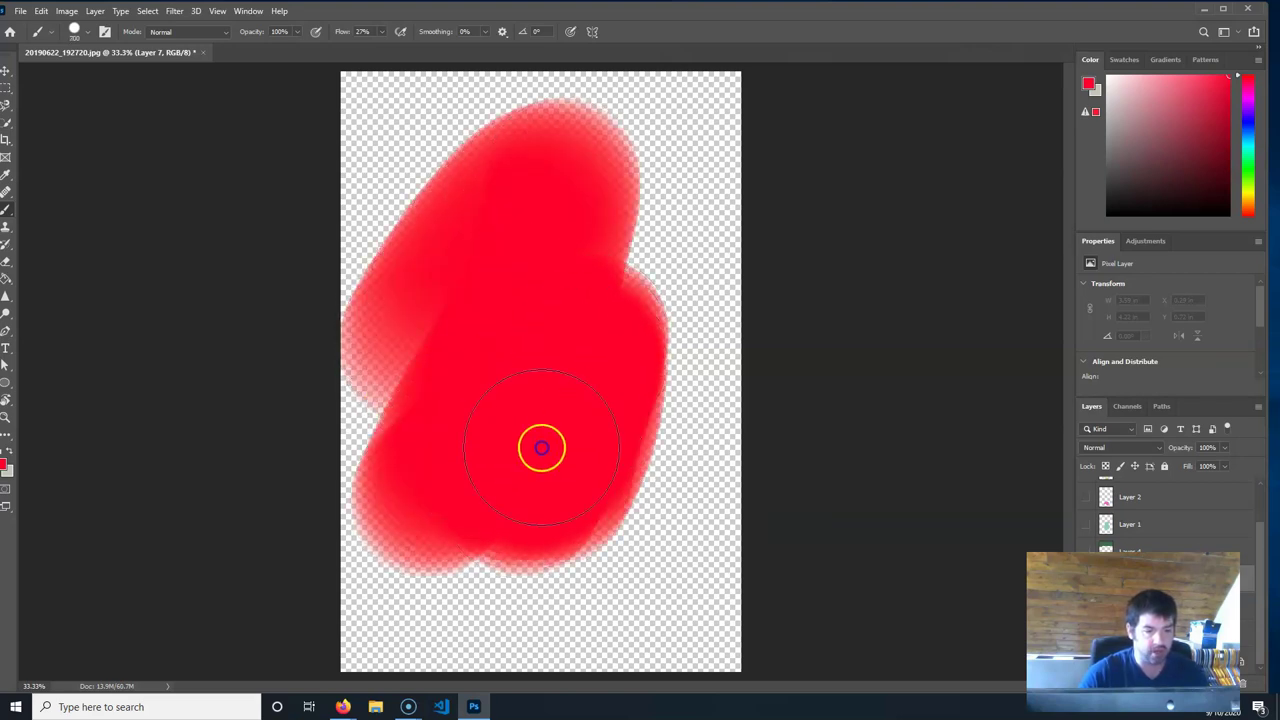
{"action": "key", "text": "ctrl+z"}
Lower the brush flow to 2% and build up a red test stroke with repeated passes, then undo it.
{"action": "left_click", "coordinate": [380, 35]}
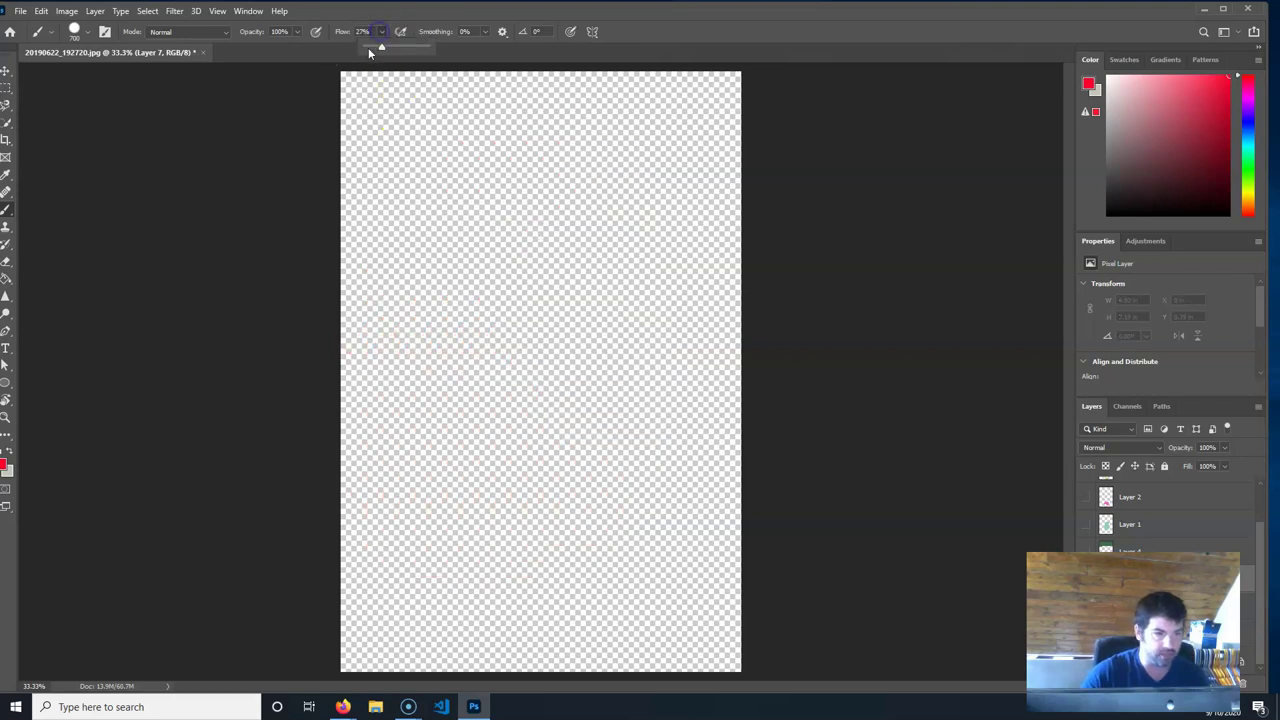
{"action": "left_click_drag", "start_coordinate": [367, 50], "coordinate": [369, 50]}
{"action": "mouse_move", "coordinate": [420, 320]}
{"action": "left_mouse_down"}
{"action": "mouse_move", "coordinate": [457, 246]}
{"action": "mouse_move", "coordinate": [517, 243]}
{"action": "mouse_move", "coordinate": [400, 463]}
{"action": "mouse_move", "coordinate": [440, 437]}
{"action": "mouse_move", "coordinate": [548, 168]}
{"action": "mouse_move", "coordinate": [557, 191]}
{"action": "mouse_move", "coordinate": [514, 341]}
{"action": "left_mouse_up"}
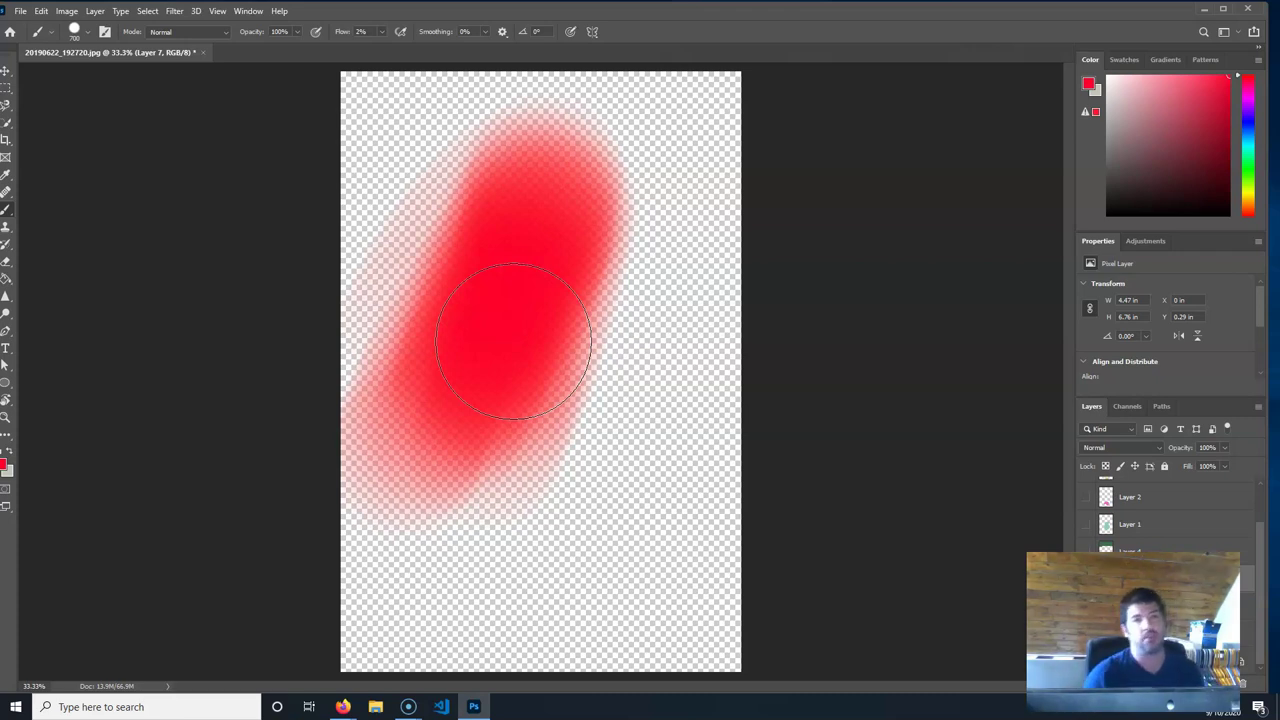
{"action": "key", "text": "ctrl+z"}
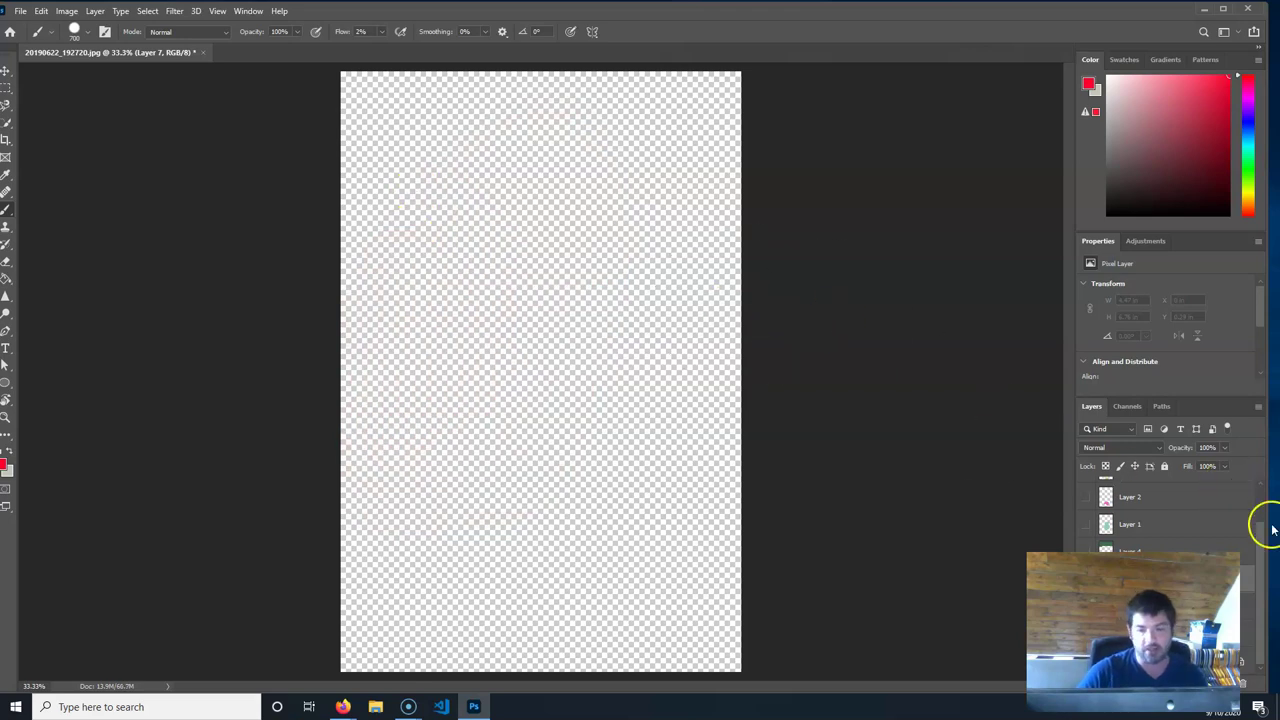
Delete the empty Layer 7 and make all the hidden photo and colour layers visible again.
{"action": "left_click", "coordinate": [1247, 682]}
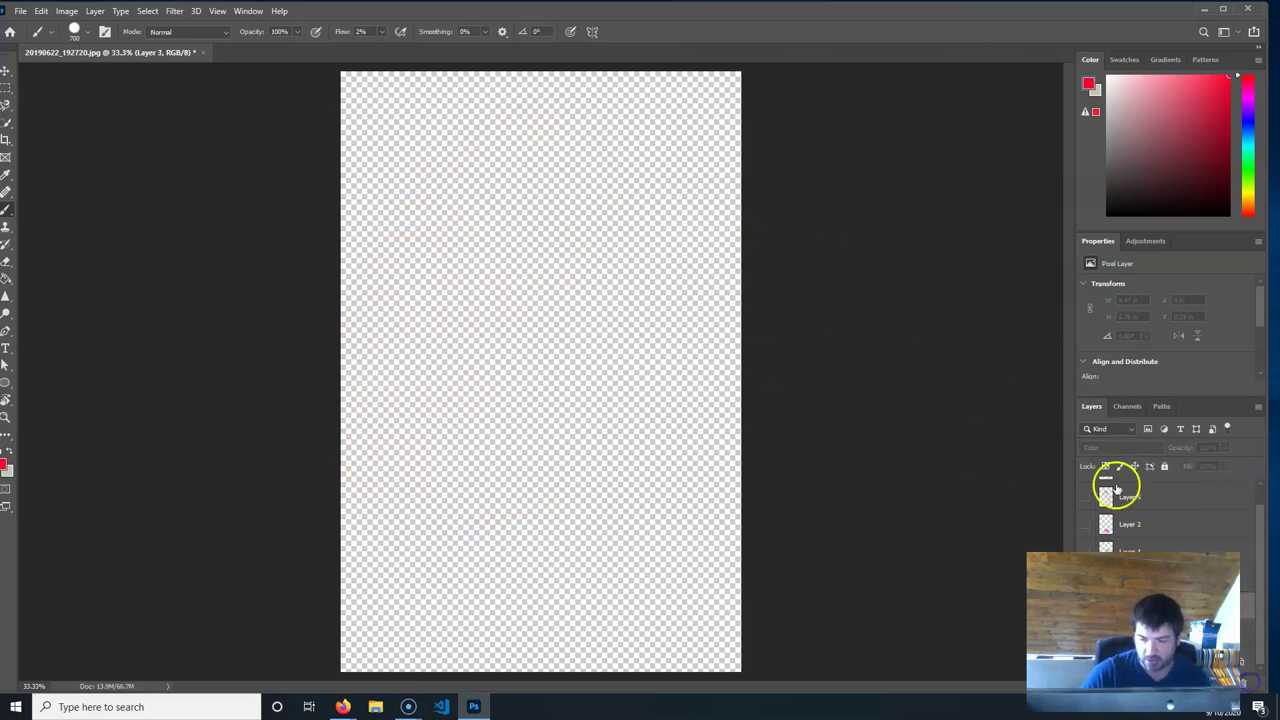
{"action": "scroll", "coordinate": [1095, 494], "scroll_direction": "up", "scroll_amount": 2}
{"action": "left_click_drag", "start_coordinate": [1086, 490], "coordinate": [1086, 653]}
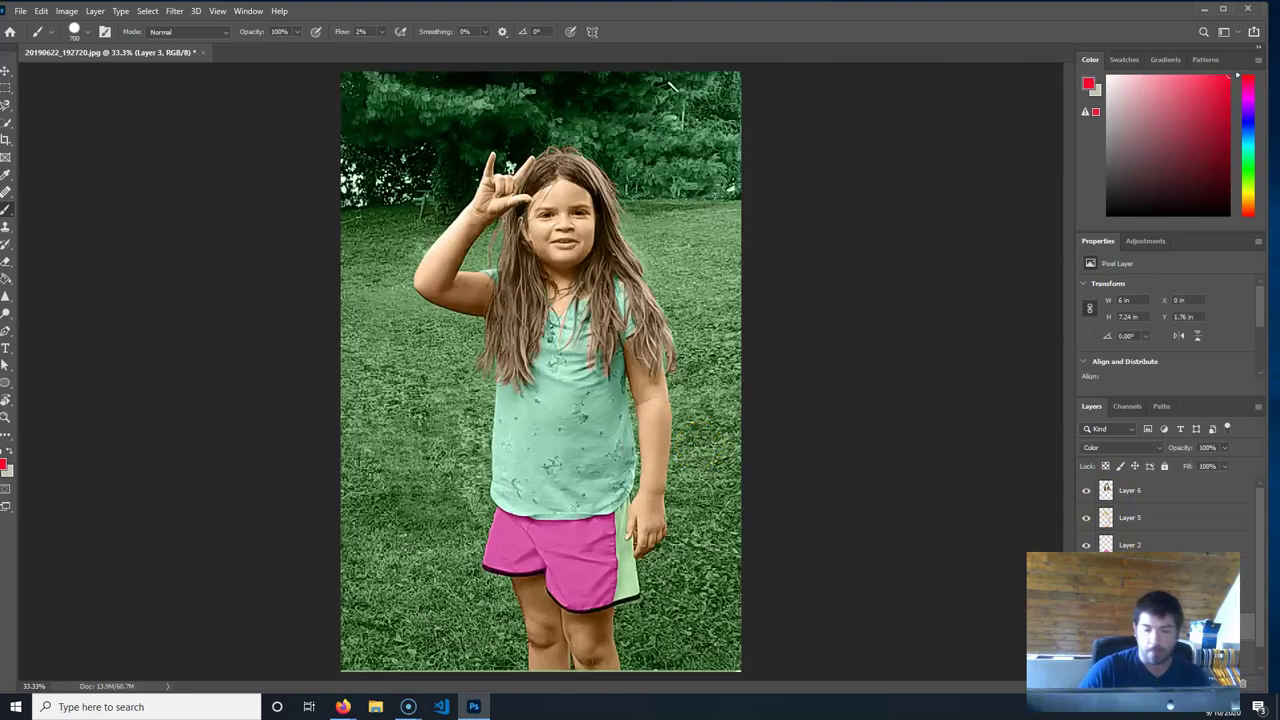
Set the Brush to 19% opacity and 6% flow.
{"action": "left_click", "coordinate": [297, 31]}
{"action": "left_click", "coordinate": [382, 31]}
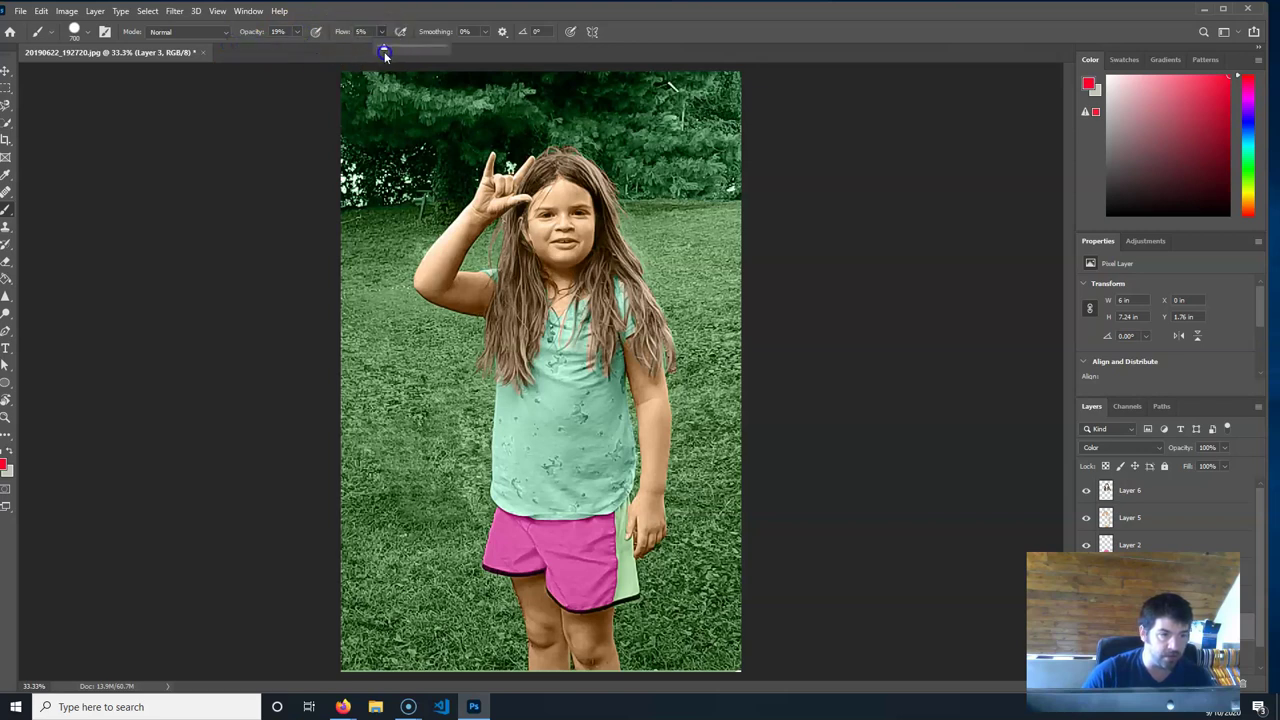
{"action": "left_click", "coordinate": [315, 33]}
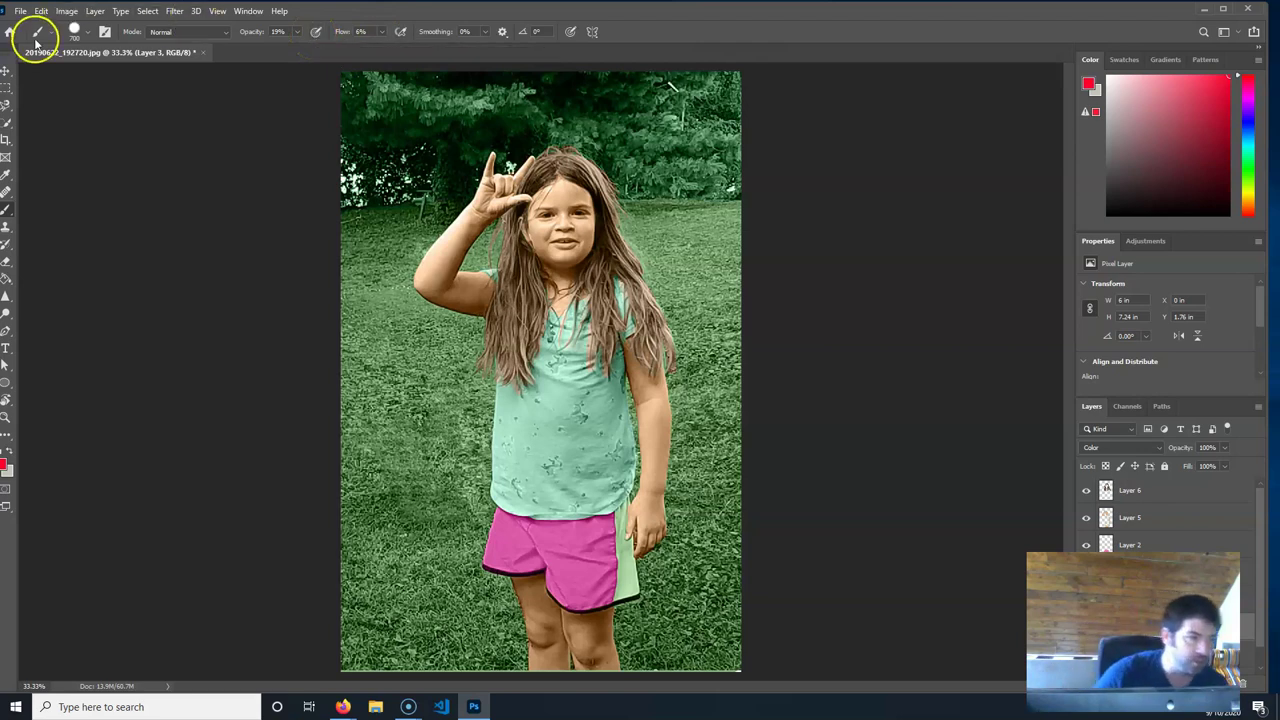
Compare the Soft Round and Hard Round brush presets and choose Soft Round.
{"action": "left_click", "coordinate": [75, 30]}
{"action": "left_click", "coordinate": [91, 177]}
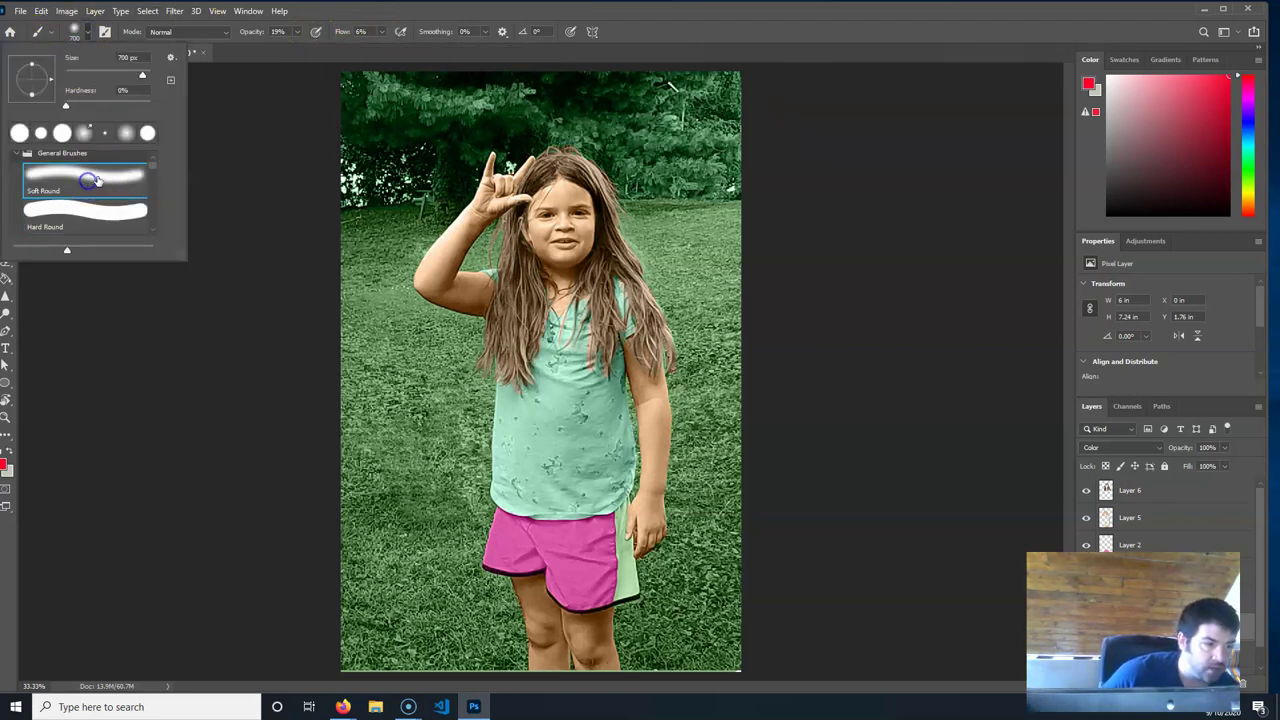
{"action": "left_click", "coordinate": [43, 225]}
{"action": "mouse_move", "coordinate": [150, 106]}
{"action": "left_mouse_down"}
{"action": "mouse_move", "coordinate": [56, 101]}
{"action": "mouse_move", "coordinate": [150, 106]}
{"action": "left_mouse_up"}
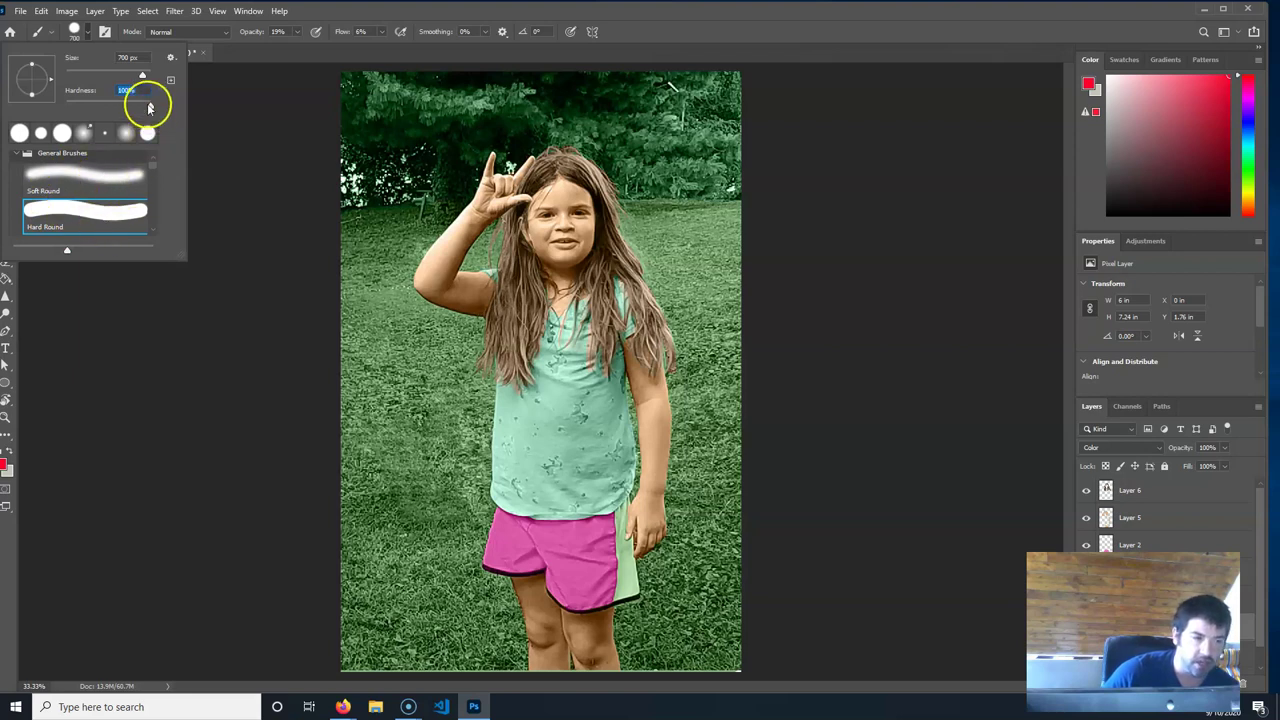
{"action": "left_click", "coordinate": [86, 181]}
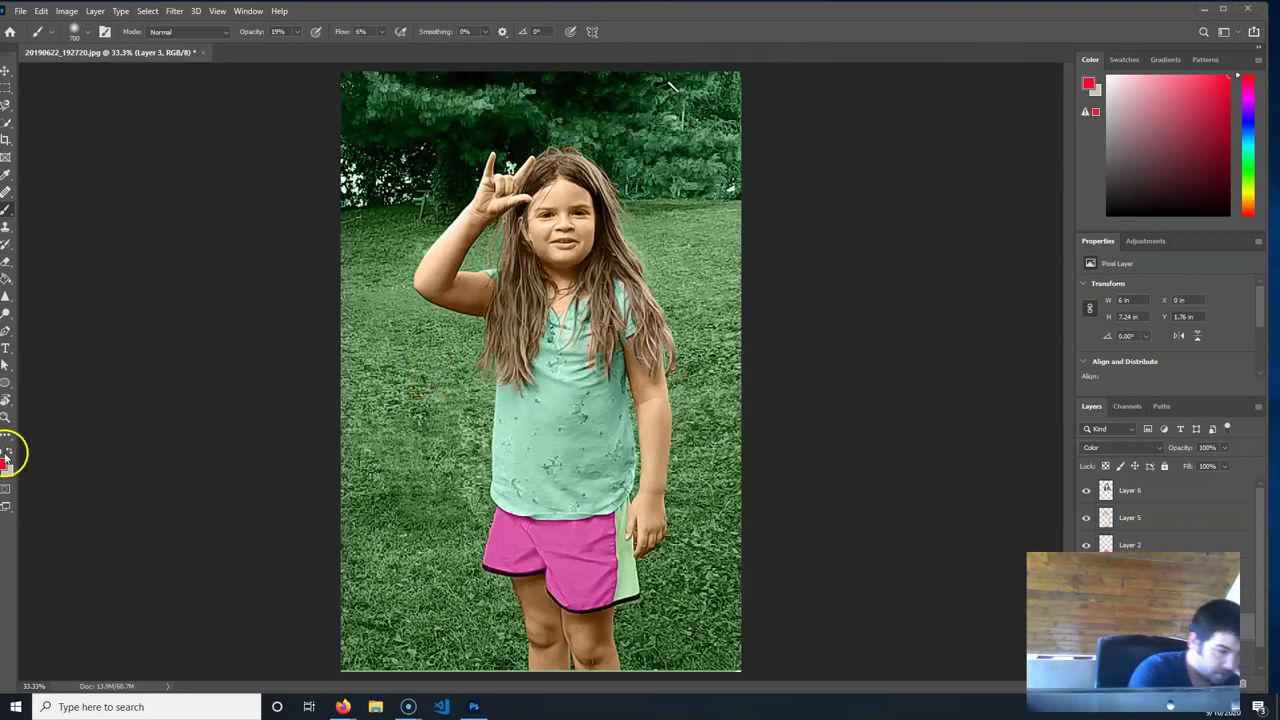
Choose a muted yellowish green, reduce the brush size and paint colour variation over the grass on Layer 3.
{"action": "left_click", "coordinate": [1249, 178]}
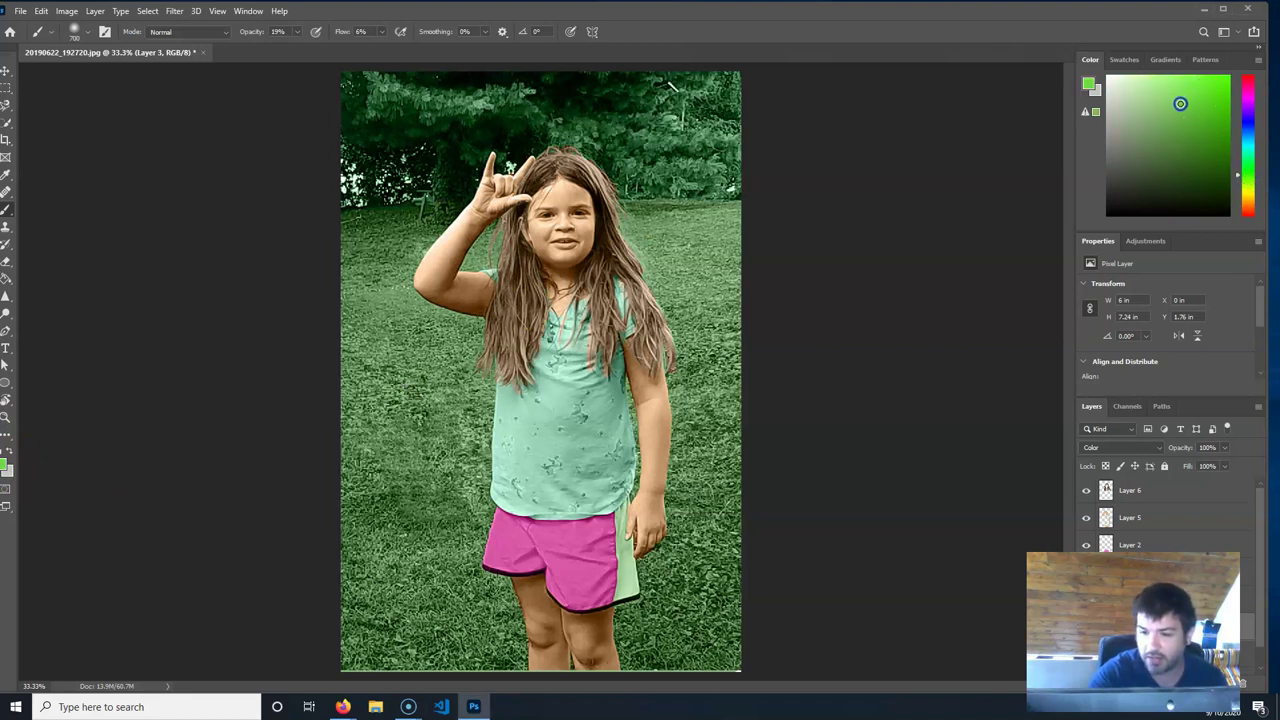
{"action": "left_click_drag", "start_coordinate": [1249, 191], "coordinate": [1249, 185]}
{"action": "left_click_drag", "start_coordinate": [677, 257], "coordinate": [673, 287]}
{"action": "key", "text": "bracketleft"}
{"action": "key", "text": "bracketleft"}
{"action": "key", "text": "bracketleft"}
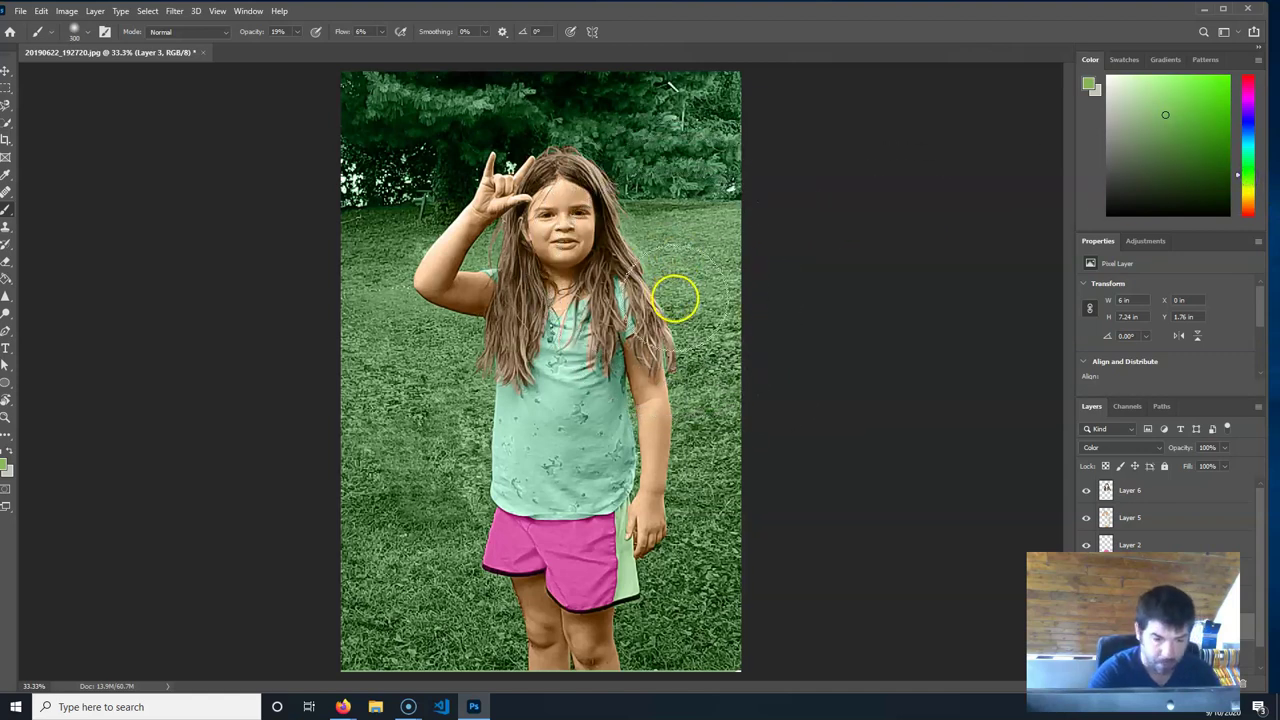
{"action": "mouse_move", "coordinate": [694, 267]}
{"action": "left_mouse_down"}
{"action": "mouse_move", "coordinate": [691, 311]}
{"action": "mouse_move", "coordinate": [729, 339]}
{"action": "mouse_move", "coordinate": [708, 418]}
{"action": "mouse_move", "coordinate": [712, 531]}
{"action": "mouse_move", "coordinate": [537, 594]}
{"action": "mouse_move", "coordinate": [414, 351]}
{"action": "mouse_move", "coordinate": [409, 566]}
{"action": "mouse_move", "coordinate": [500, 366]}
{"action": "mouse_move", "coordinate": [474, 277]}
{"action": "mouse_move", "coordinate": [446, 237]}
{"action": "mouse_move", "coordinate": [221, 139]}
{"action": "left_mouse_up"}
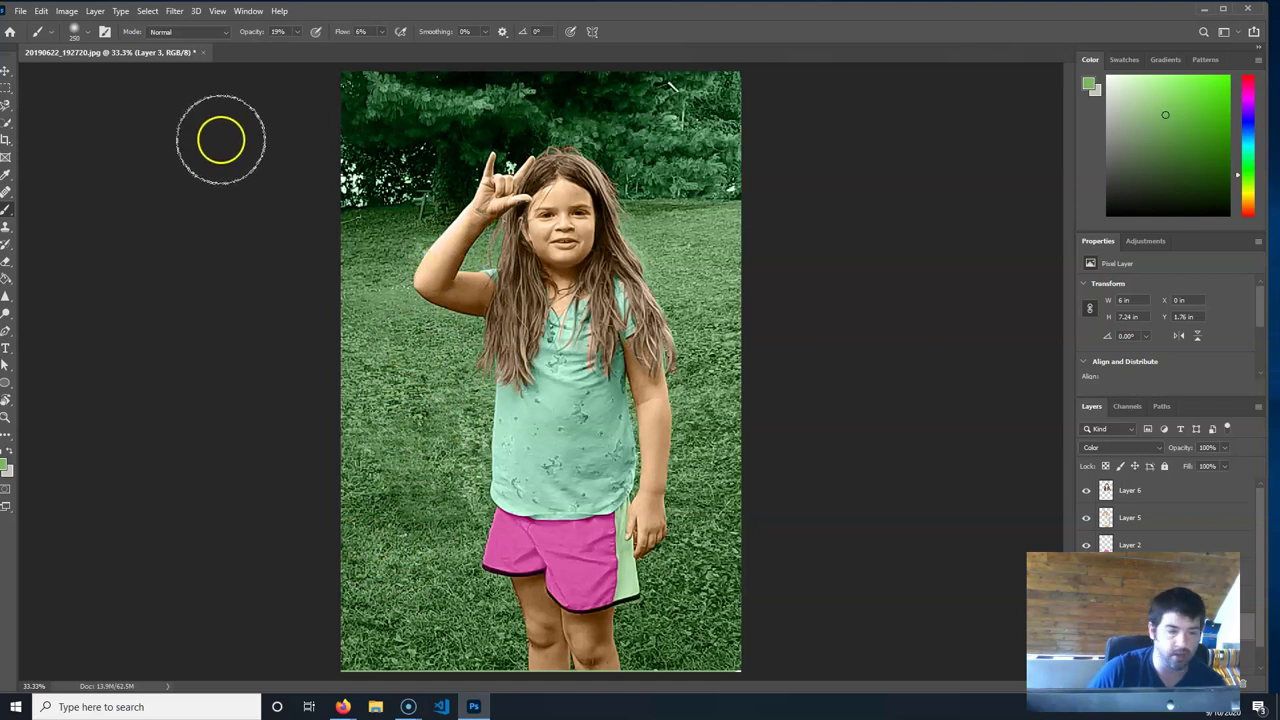
Enable Color Dynamics in the Brush Settings and set the Hue Jitter to 5%.
{"action": "left_click", "coordinate": [149, 12]}
{"action": "left_click", "coordinate": [224, 22]}
{"action": "left_click", "coordinate": [248, 11]}
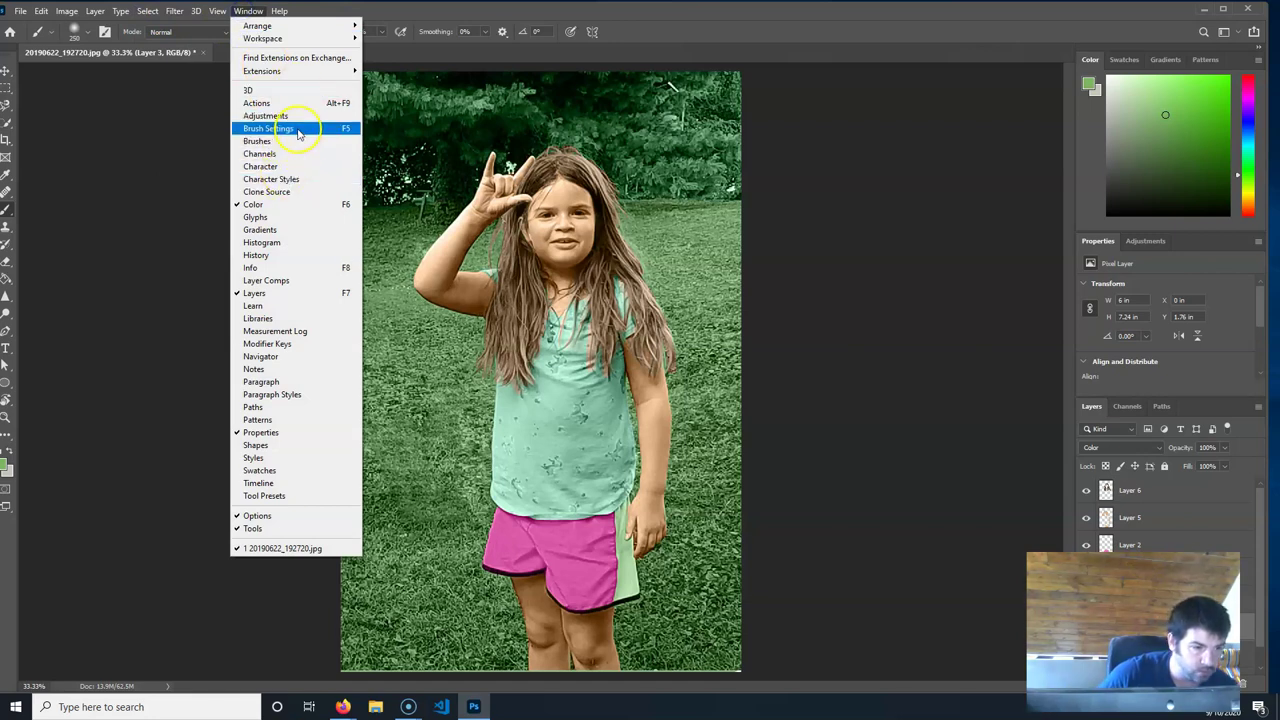
{"action": "left_click", "coordinate": [295, 148]}
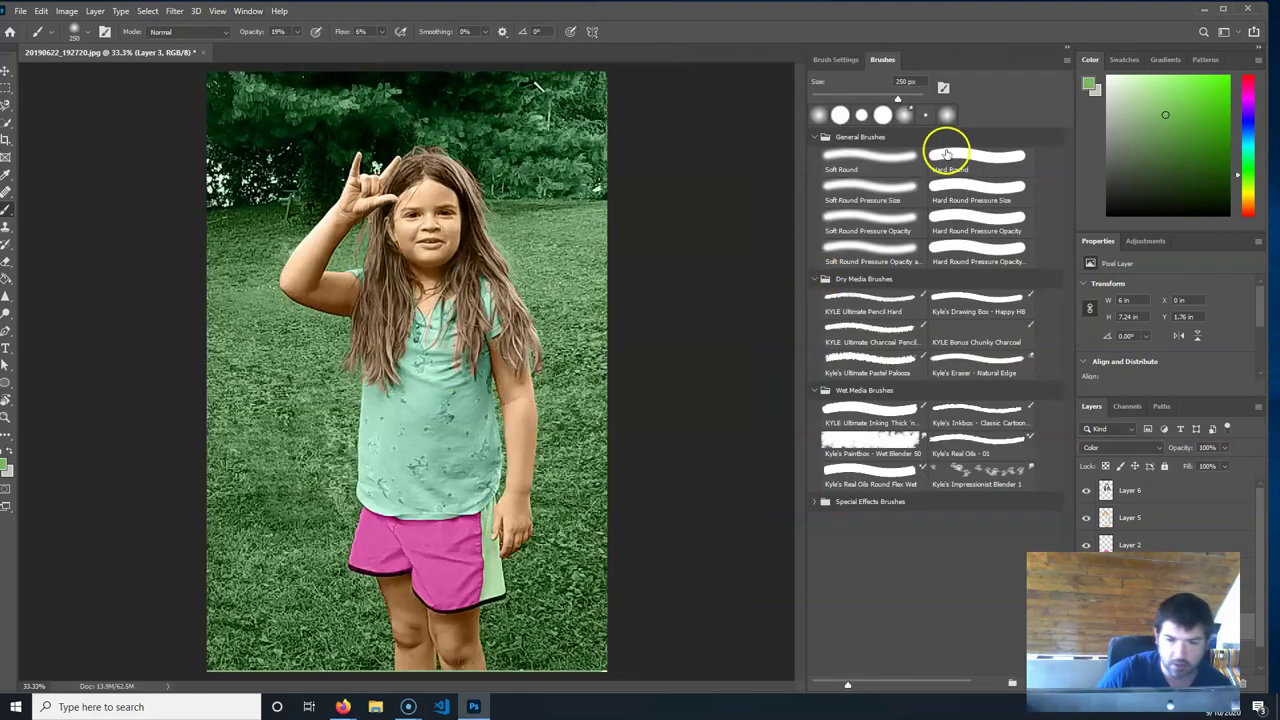
{"action": "left_click", "coordinate": [848, 60]}
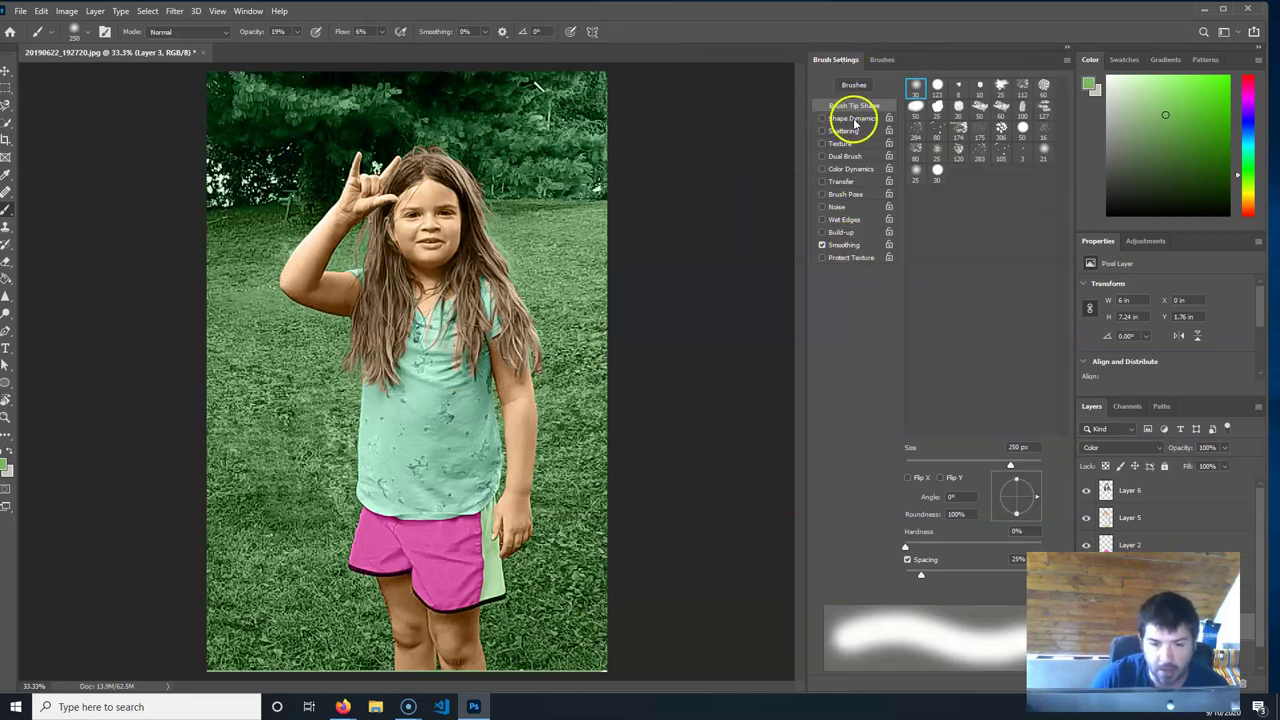
{"action": "left_click", "coordinate": [848, 170]}
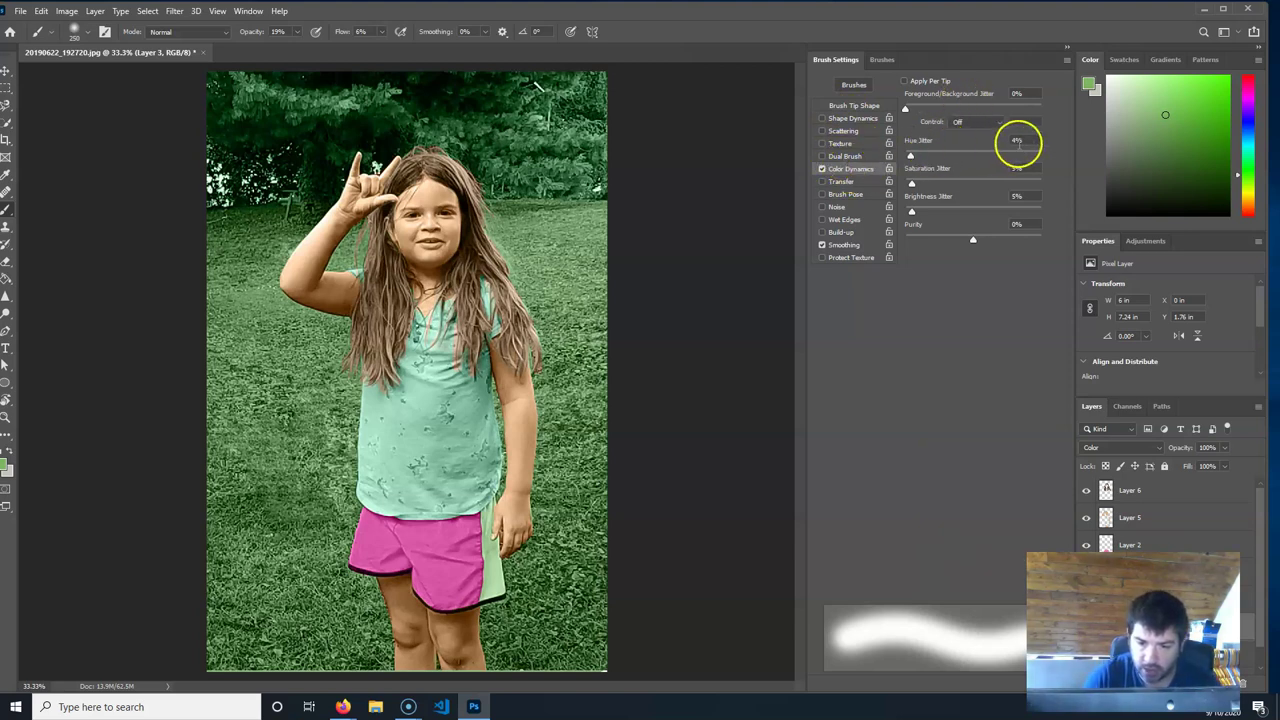
{"action": "left_click", "coordinate": [1022, 140]}
{"action": "type", "text": "5"}
{"action": "left_click", "coordinate": [1012, 220]}
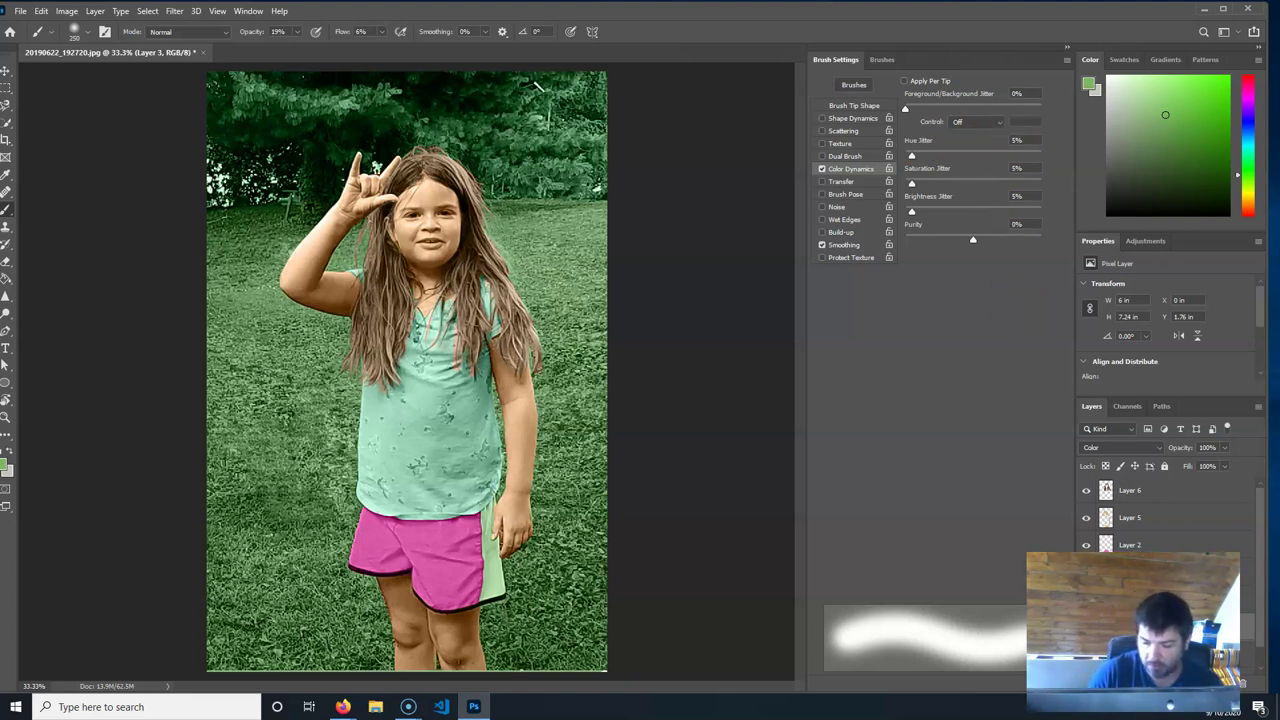
Add a new layer with all others hidden, and set the Brush to 100% opacity, 100% flow and a darker muted green.
{"action": "scroll", "coordinate": [1085, 490], "scroll_direction": "down", "scroll_amount": 1}
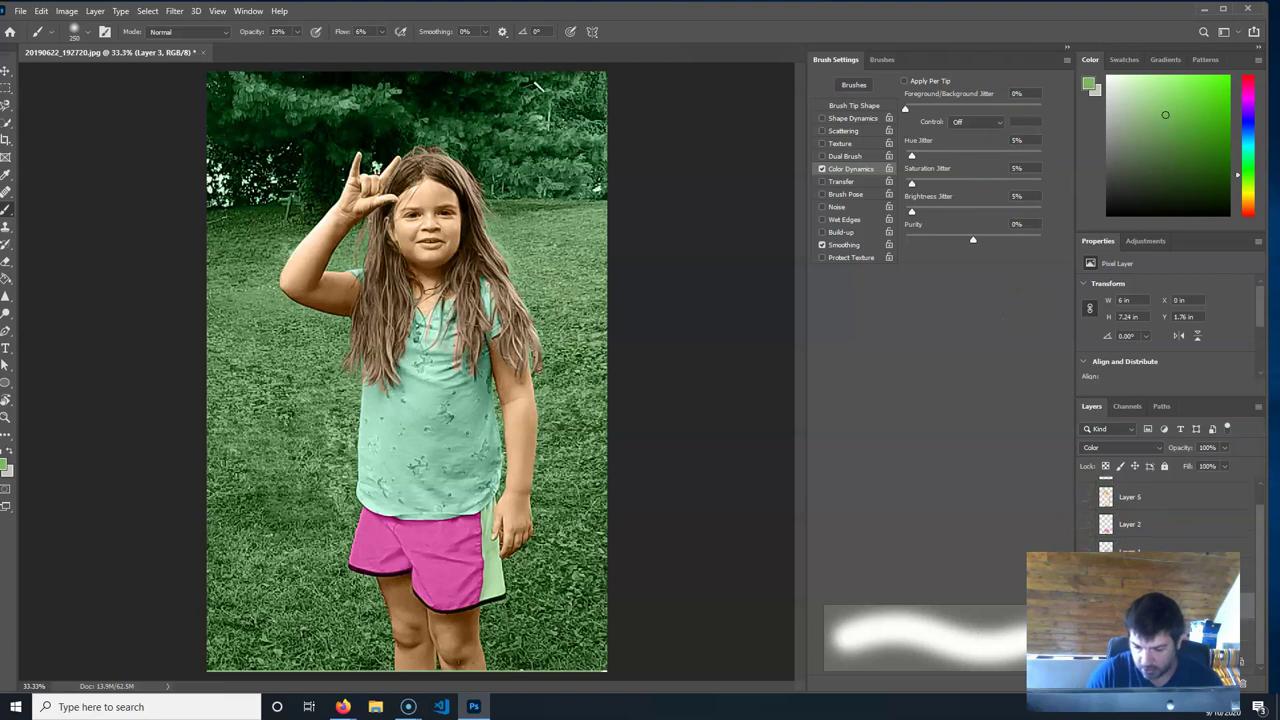
{"action": "left_click", "coordinate": [1085, 524], "text": "alt"}
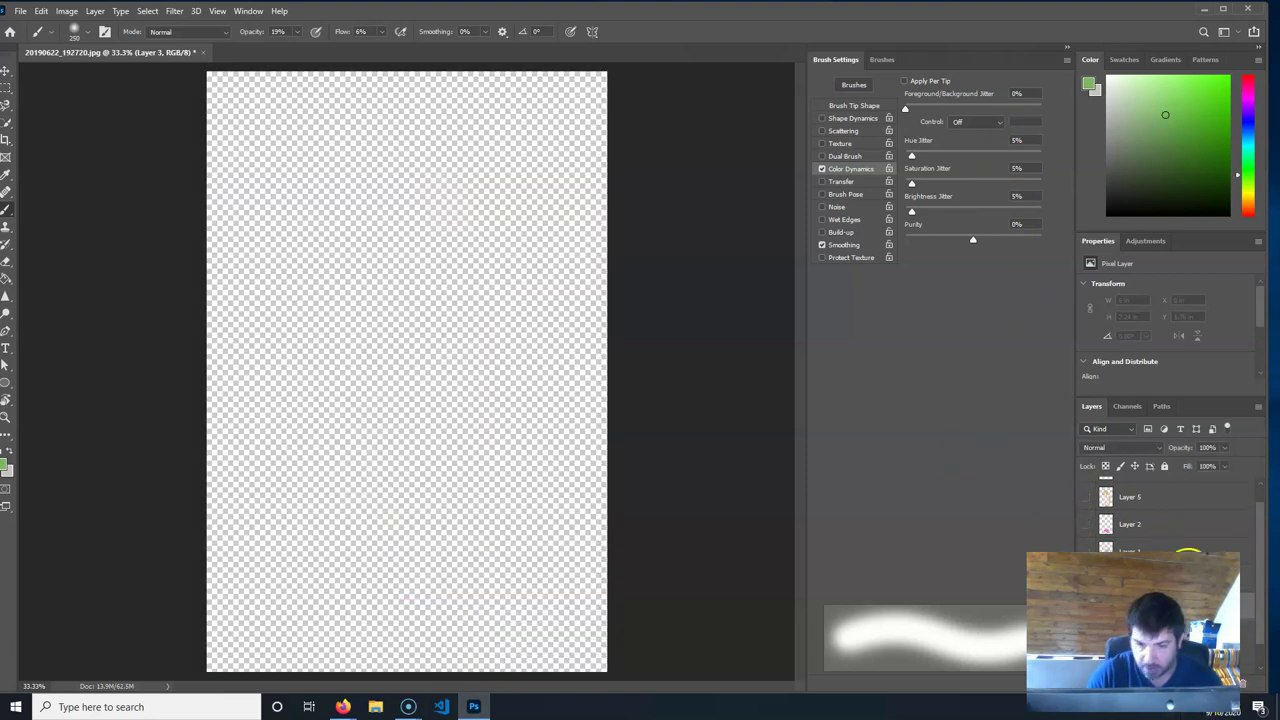
{"action": "left_click", "coordinate": [296, 34]}
{"action": "left_click", "coordinate": [380, 32]}
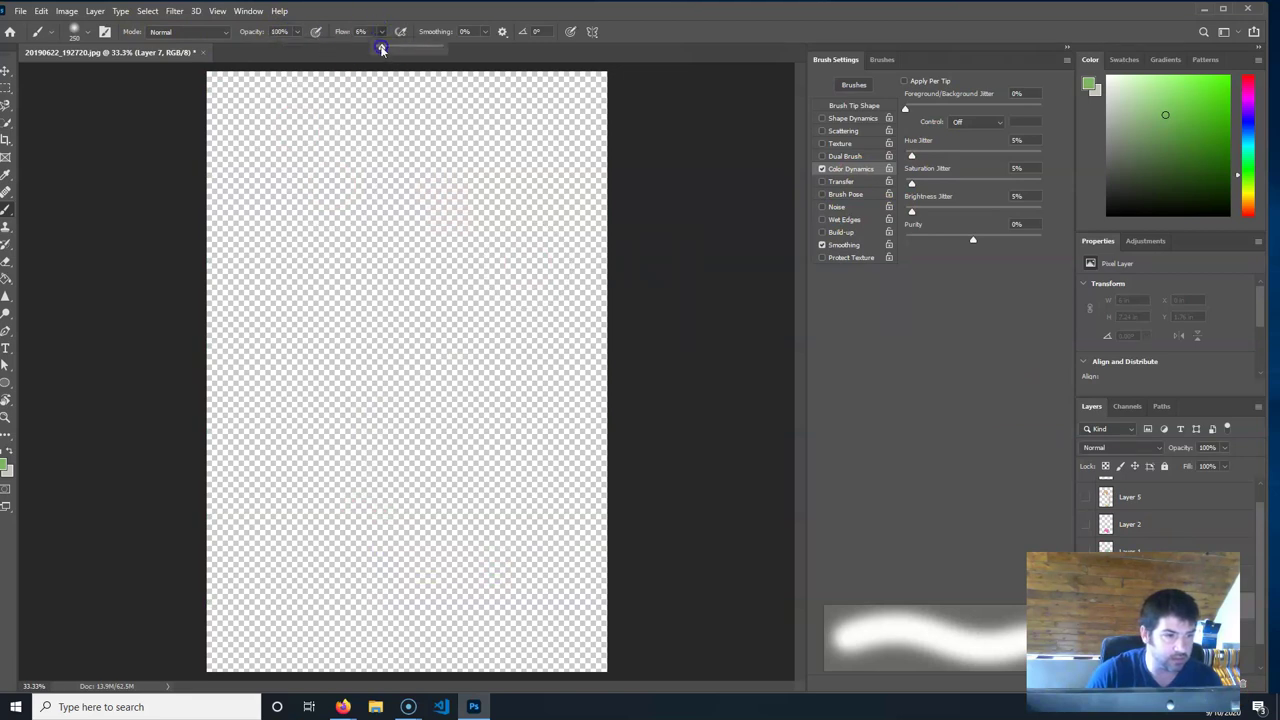
{"action": "left_click", "coordinate": [1170, 116]}
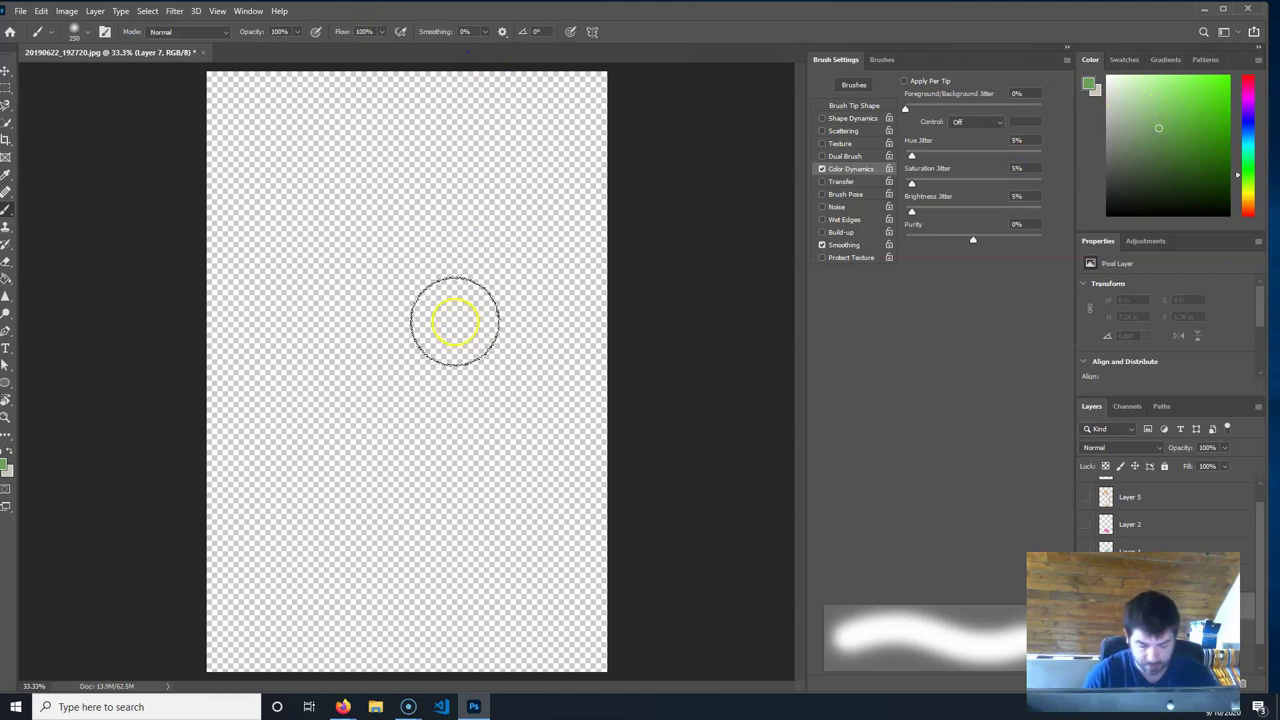
Paint several adjacent diagonal strokes on the empty layer with the soft green brush to test the colour jitter.
{"action": "mouse_move", "coordinate": [281, 429]}
{"action": "left_mouse_down"}
{"action": "mouse_move", "coordinate": [397, 262]}
{"action": "mouse_move", "coordinate": [449, 157]}
{"action": "left_mouse_up"}
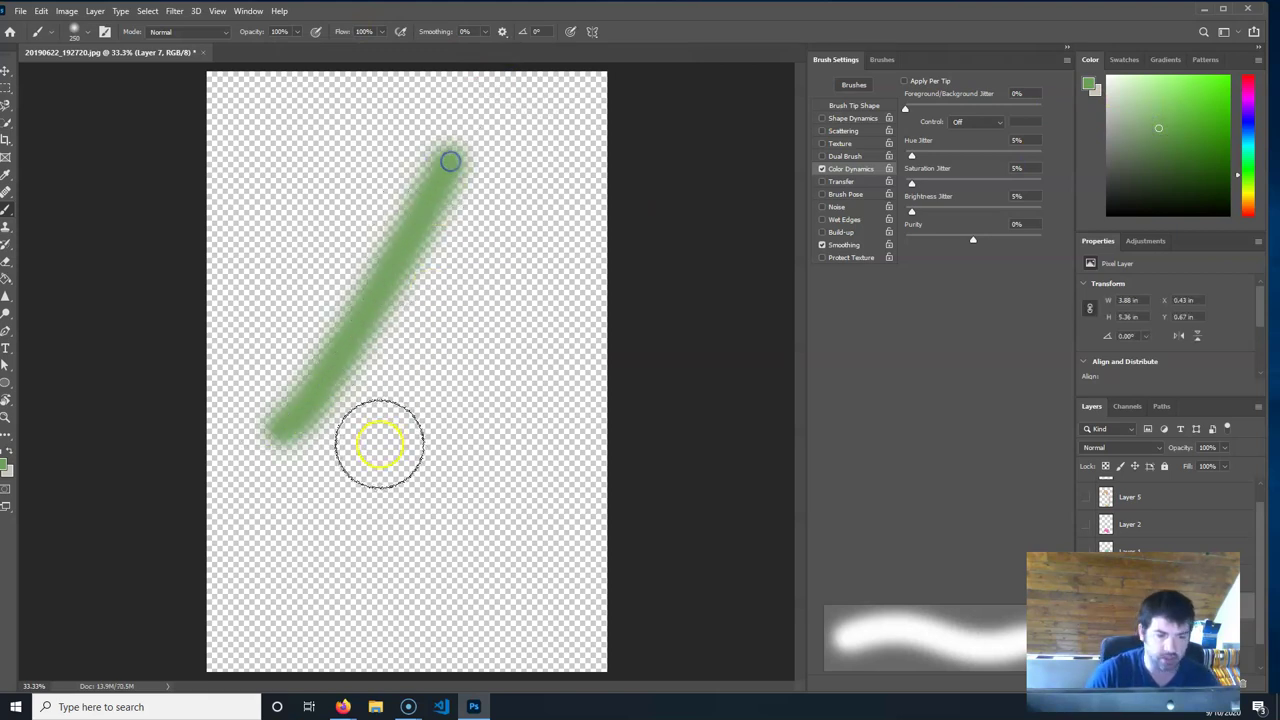
{"action": "mouse_move", "coordinate": [315, 465]}
{"action": "left_mouse_down"}
{"action": "mouse_move", "coordinate": [396, 346]}
{"action": "mouse_move", "coordinate": [477, 177]}
{"action": "left_mouse_up"}
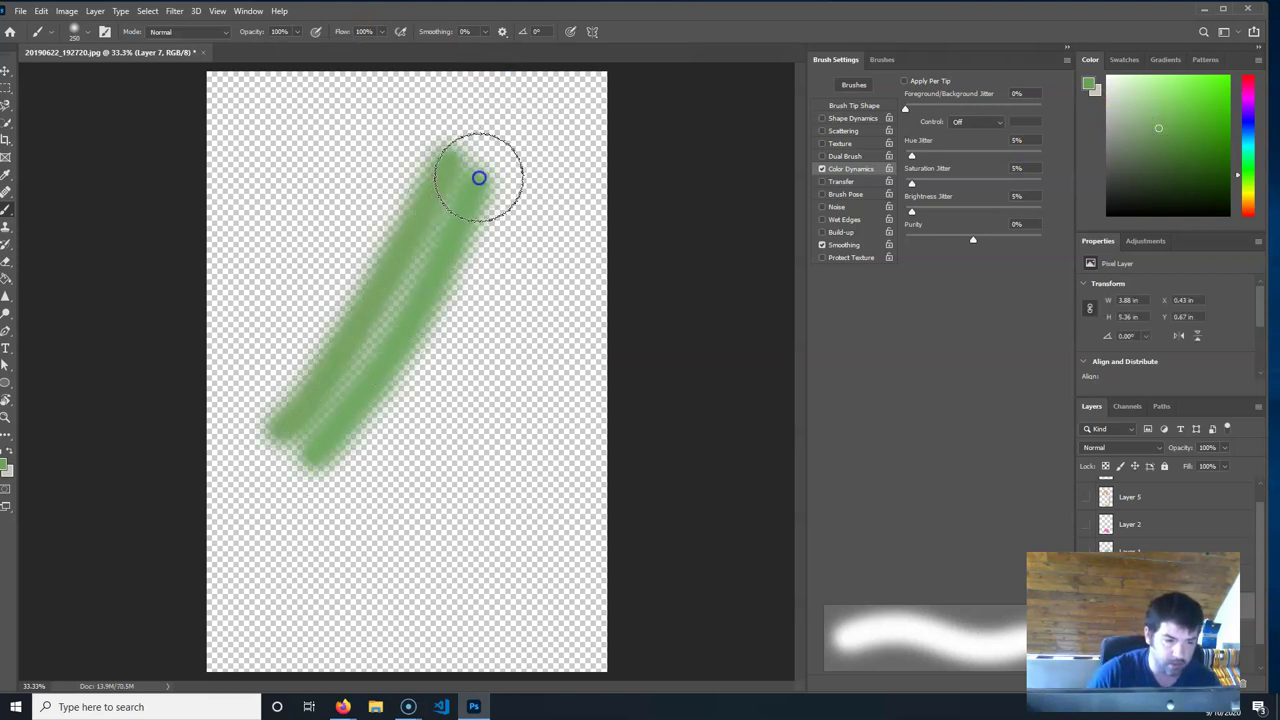
{"action": "mouse_move", "coordinate": [280, 434]}
{"action": "left_mouse_down"}
{"action": "mouse_move", "coordinate": [439, 259]}
{"action": "mouse_move", "coordinate": [491, 166]}
{"action": "left_mouse_up"}
{"action": "left_click_drag", "start_coordinate": [336, 447], "coordinate": [531, 228]}
{"action": "left_click_drag", "start_coordinate": [394, 431], "coordinate": [534, 251]}
{"action": "left_click_drag", "start_coordinate": [401, 394], "coordinate": [494, 224]}
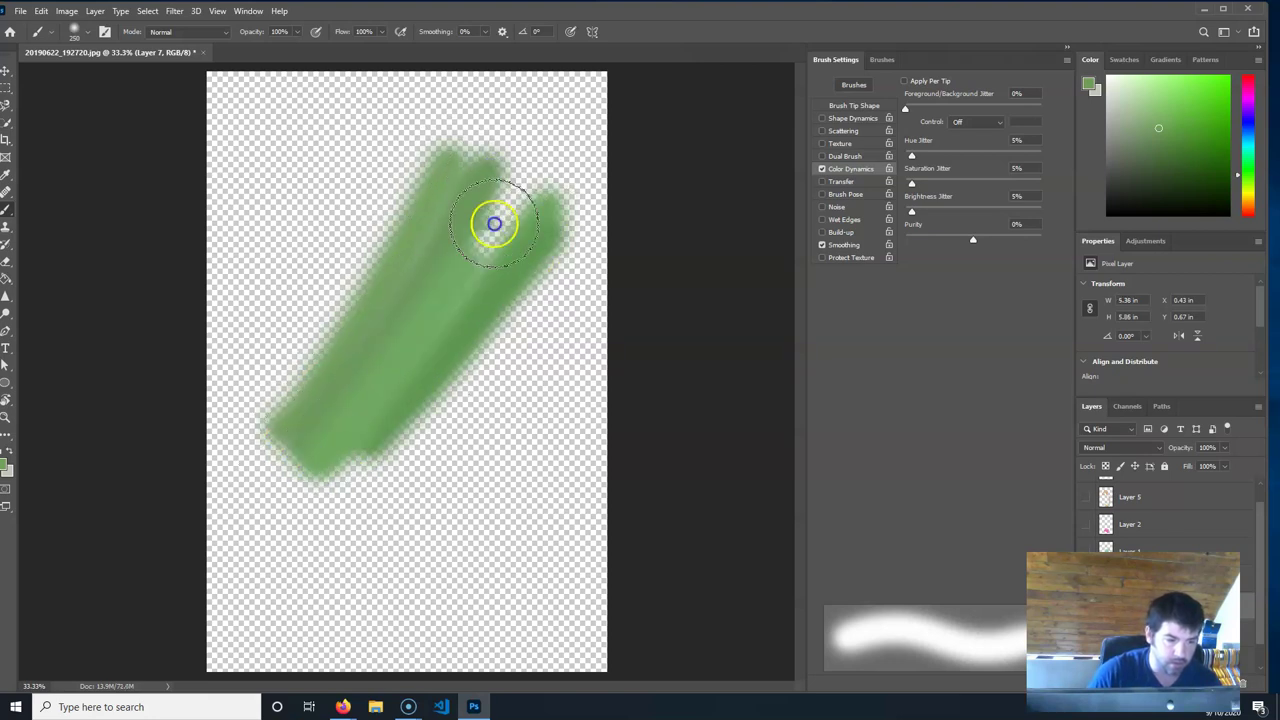
Switch to the Hard Round brush and paint plain green strokes over the soft test strokes.
{"action": "left_click", "coordinate": [86, 31]}
{"action": "left_click", "coordinate": [57, 212]}
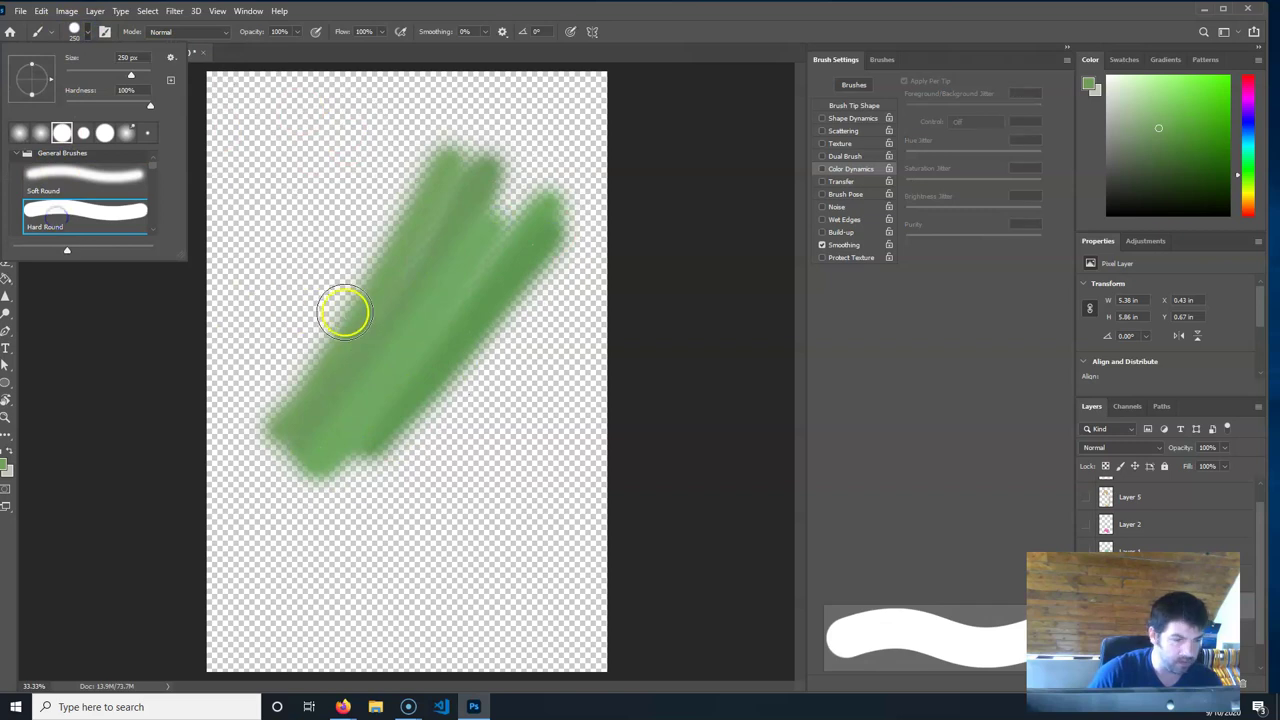
{"action": "left_click", "coordinate": [320, 394]}
{"action": "mouse_move", "coordinate": [320, 394]}
{"action": "left_mouse_down"}
{"action": "mouse_move", "coordinate": [346, 419]}
{"action": "mouse_move", "coordinate": [386, 377]}
{"action": "mouse_move", "coordinate": [361, 430]}
{"action": "mouse_move", "coordinate": [378, 478]}
{"action": "left_mouse_up"}
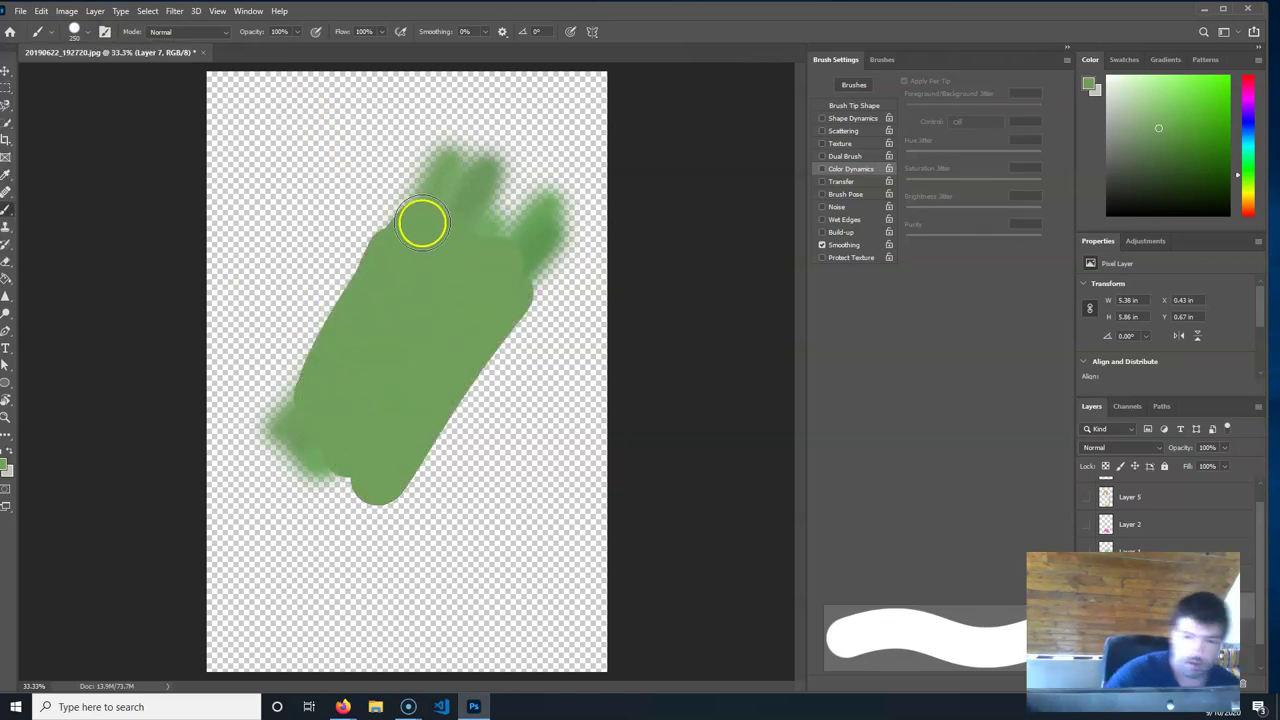
Enable Color Dynamics for the Hard Round brush and paint several diagonal test strokes over the green patch.
{"action": "left_click", "coordinate": [823, 170]}
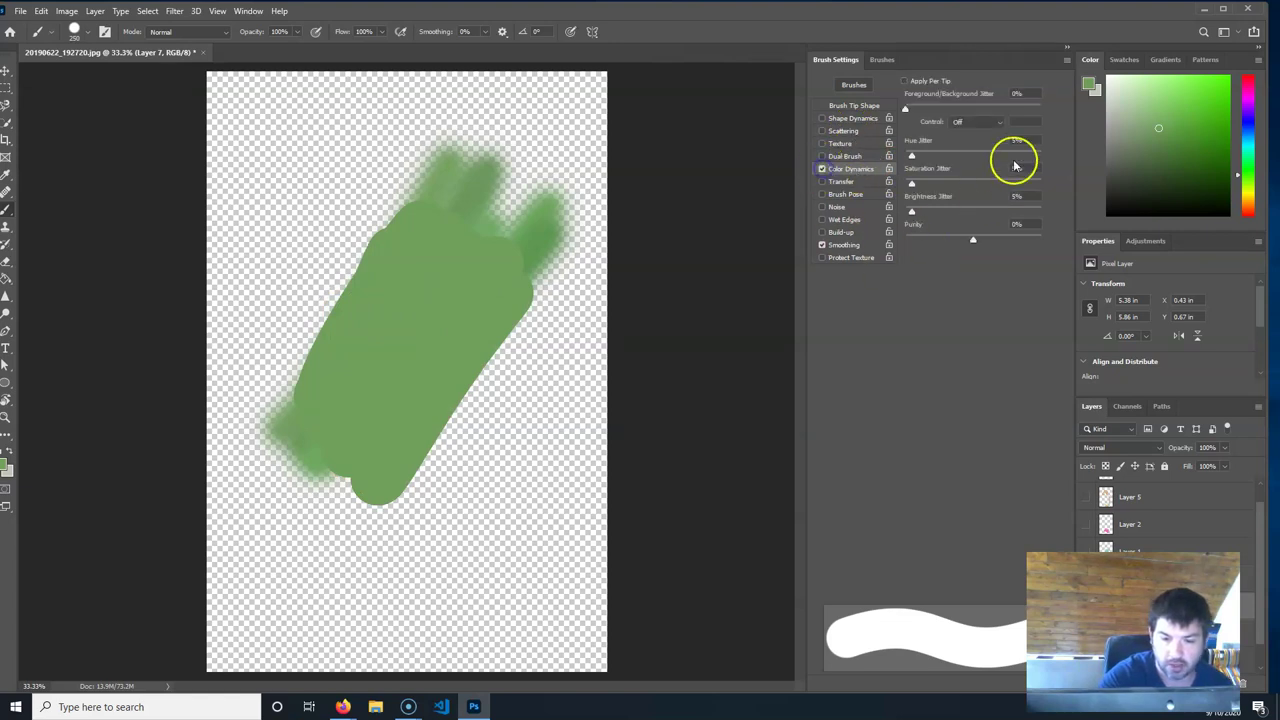
{"action": "mouse_move", "coordinate": [430, 275]}
{"action": "left_mouse_down"}
{"action": "mouse_move", "coordinate": [331, 440]}
{"action": "mouse_move", "coordinate": [383, 471]}
{"action": "mouse_move", "coordinate": [354, 454]}
{"action": "mouse_move", "coordinate": [277, 457]}
{"action": "mouse_move", "coordinate": [437, 317]}
{"action": "mouse_move", "coordinate": [423, 471]}
{"action": "mouse_move", "coordinate": [335, 447]}
{"action": "mouse_move", "coordinate": [314, 466]}
{"action": "mouse_move", "coordinate": [386, 466]}
{"action": "mouse_move", "coordinate": [594, 283]}
{"action": "left_mouse_up"}
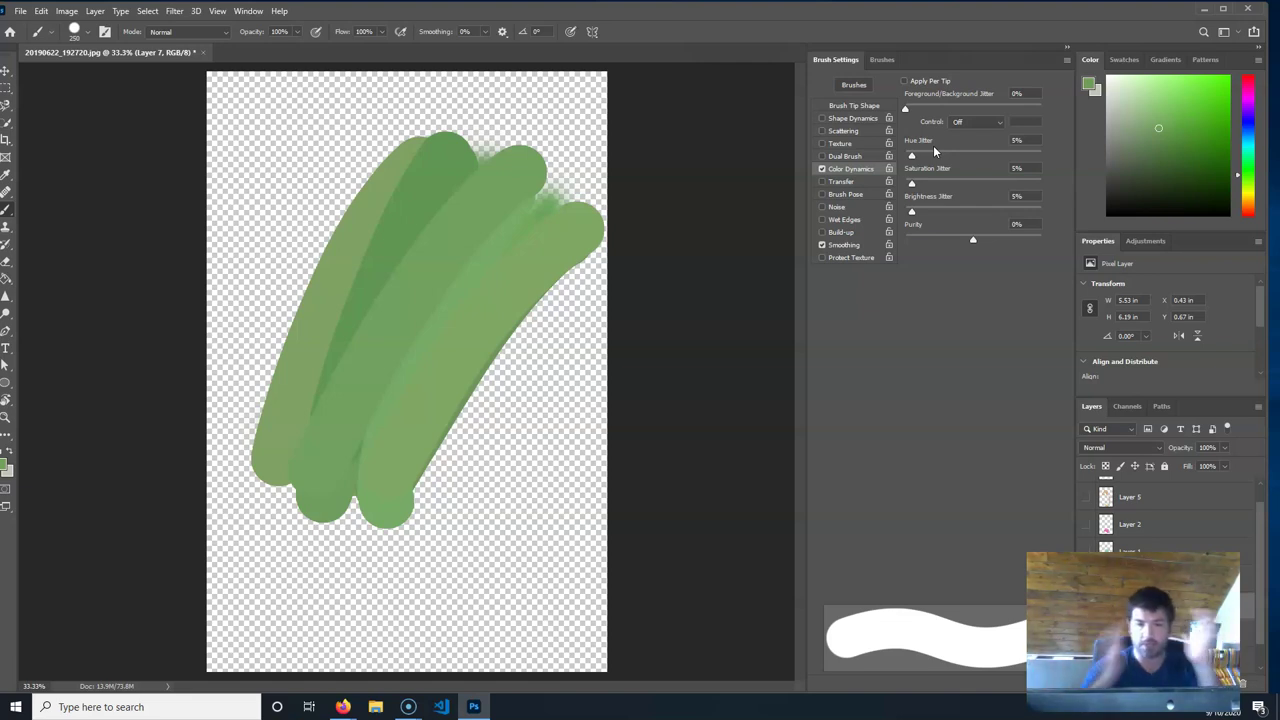
{"action": "left_click", "coordinate": [937, 183]}
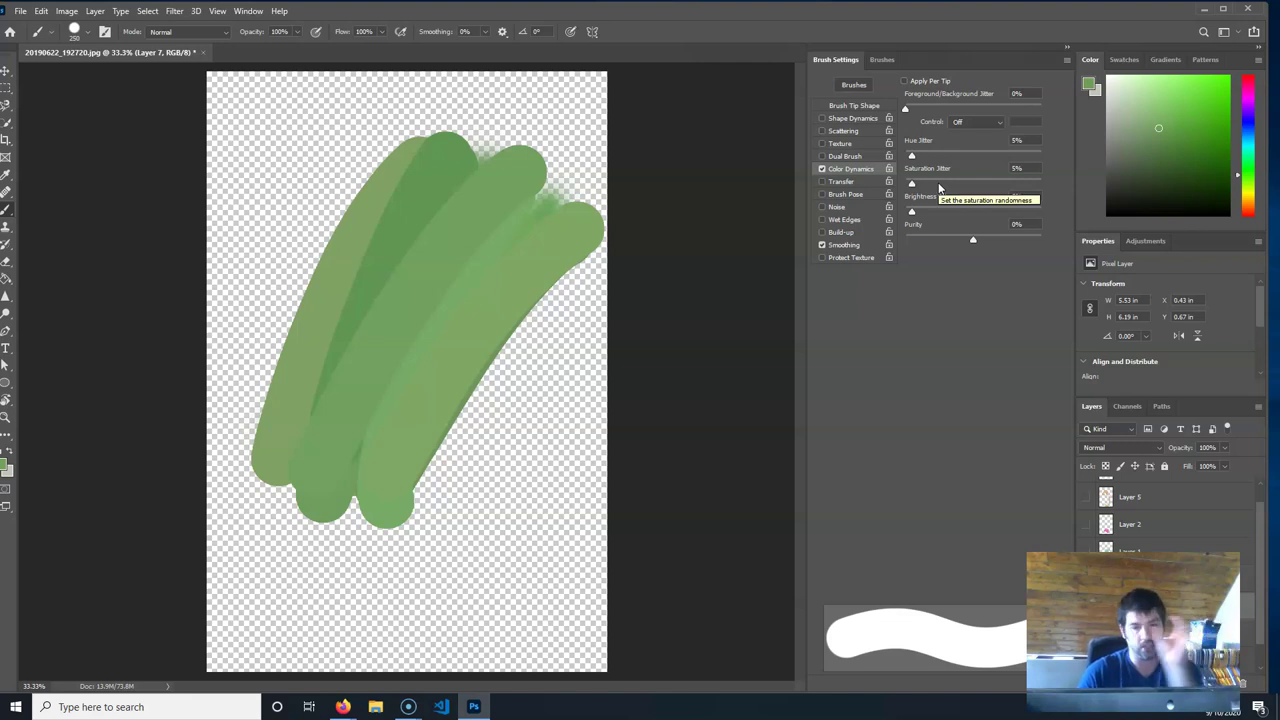
{"action": "left_click", "coordinate": [943, 210]}
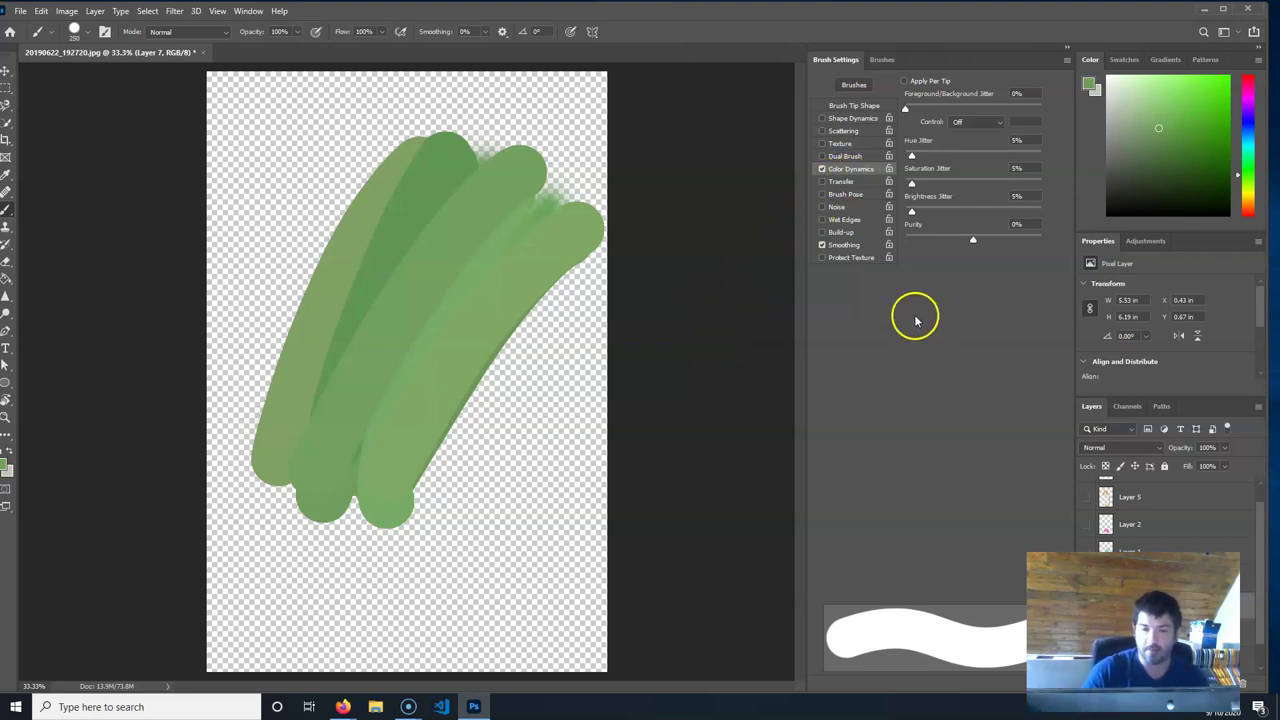
Delete the test layer and make the hidden portrait layers visible again.
{"action": "left_click_drag", "start_coordinate": [1200, 605], "coordinate": [1243, 683]}
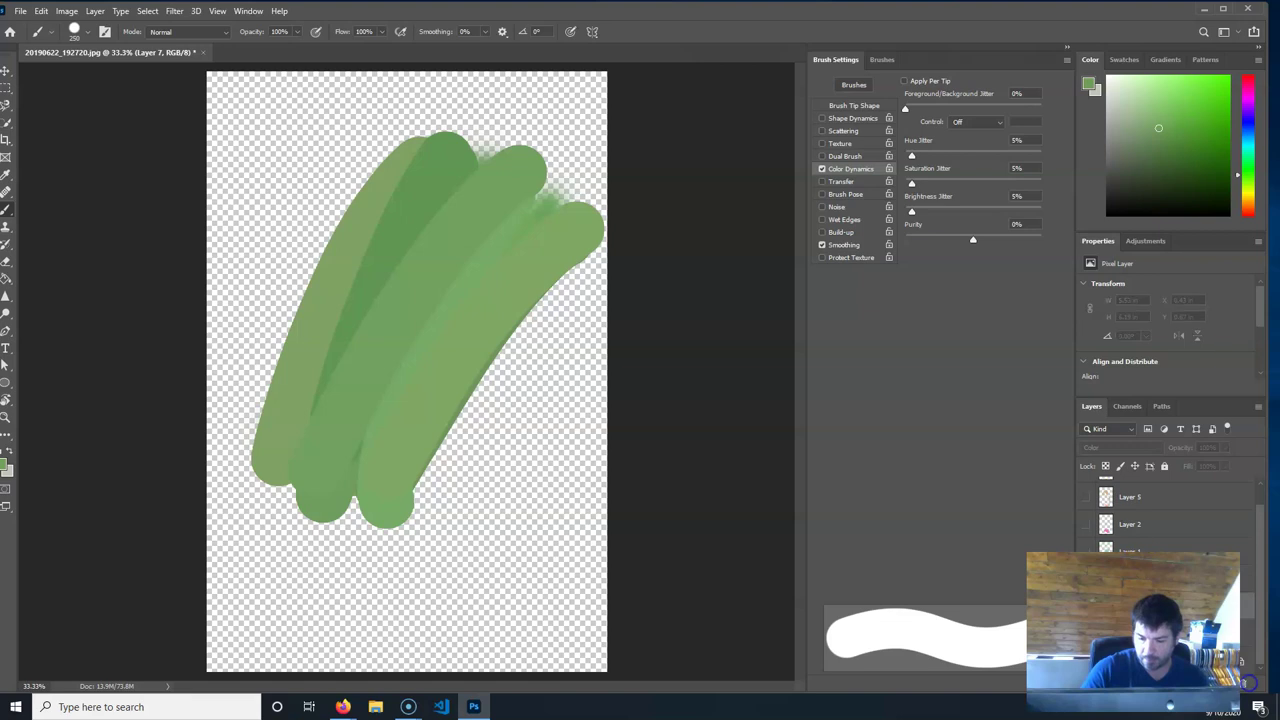
{"action": "left_click_drag", "start_coordinate": [1092, 552], "coordinate": [1077, 452]}
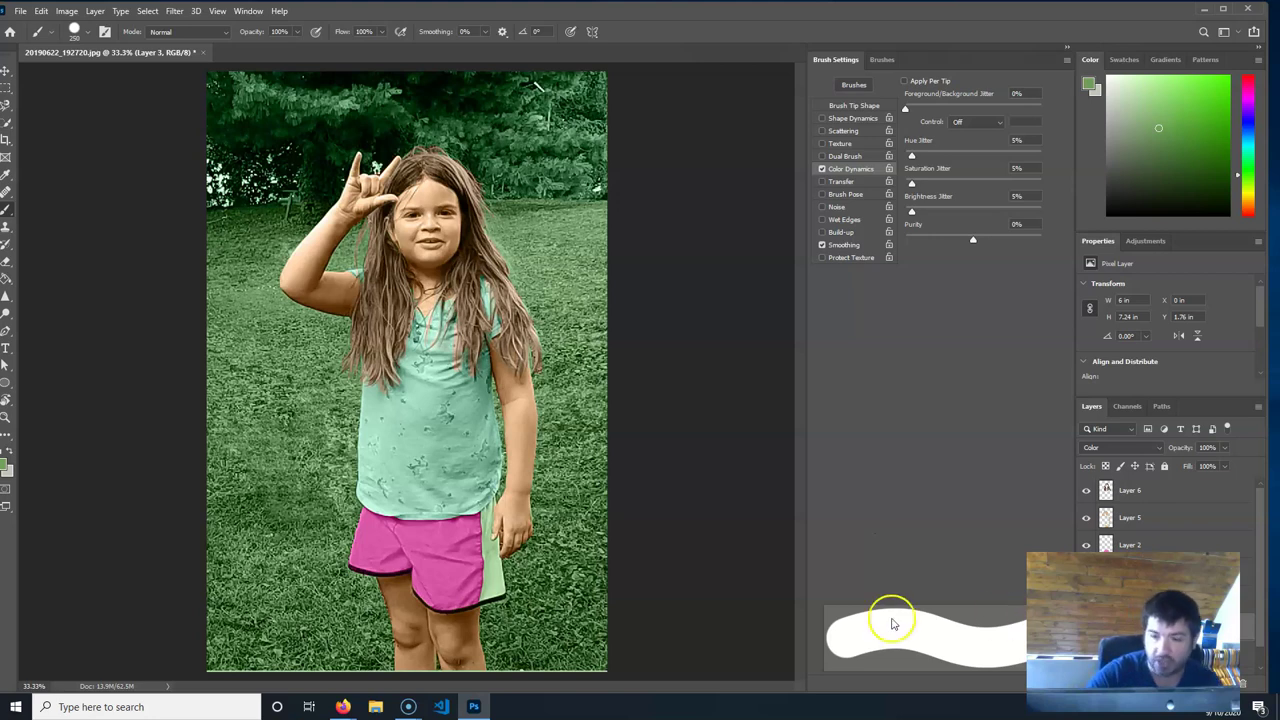
Switch to the Soft Round brush and paint the muted green over the grass on Layer 3.
{"action": "left_click", "coordinate": [92, 33]}
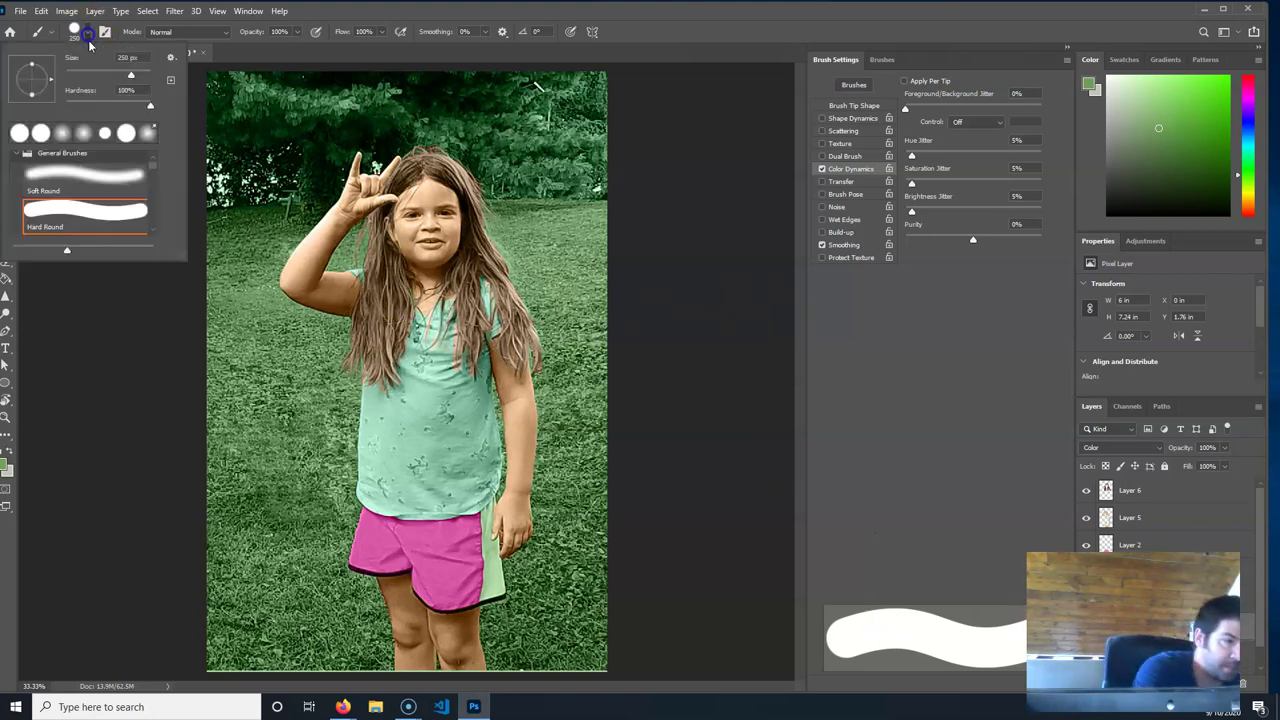
{"action": "left_click", "coordinate": [106, 178]}
{"action": "left_click", "coordinate": [663, 54]}
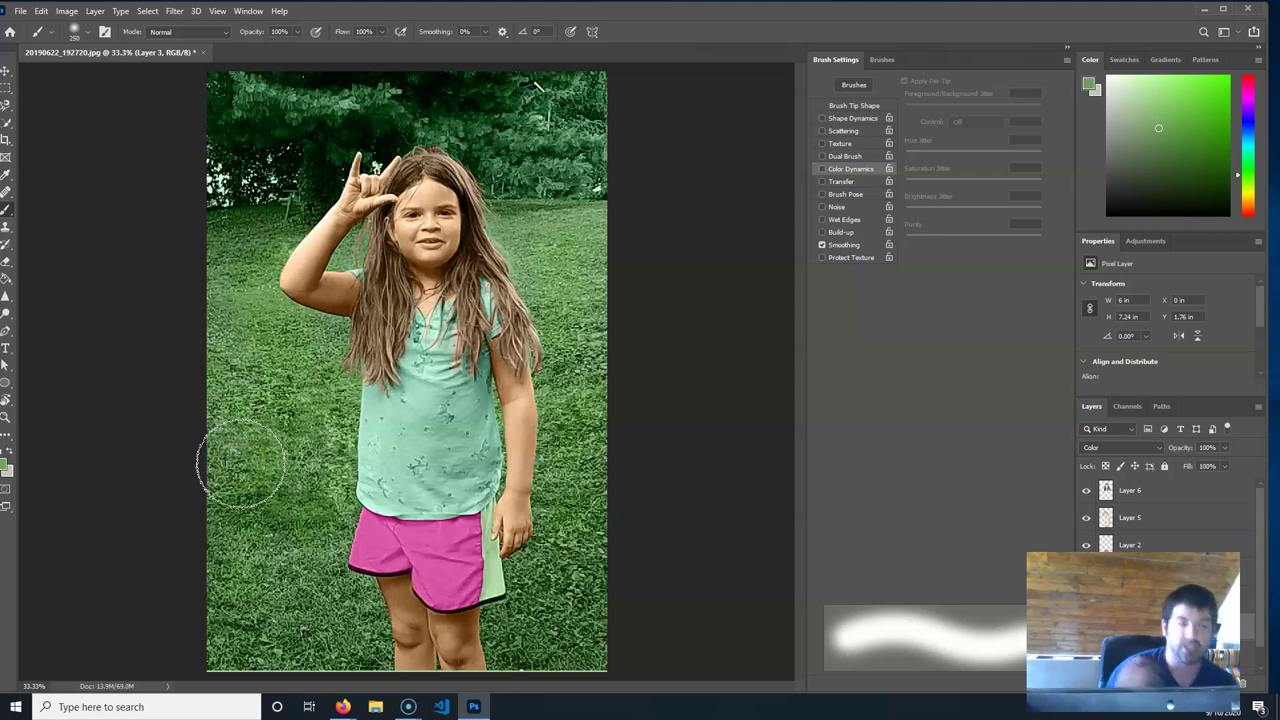
{"action": "mouse_move", "coordinate": [240, 465]}
{"action": "left_mouse_down"}
{"action": "mouse_move", "coordinate": [226, 393]}
{"action": "mouse_move", "coordinate": [277, 219]}
{"action": "mouse_move", "coordinate": [227, 360]}
{"action": "mouse_move", "coordinate": [249, 621]}
{"action": "mouse_move", "coordinate": [354, 566]}
{"action": "mouse_move", "coordinate": [266, 620]}
{"action": "left_mouse_up"}
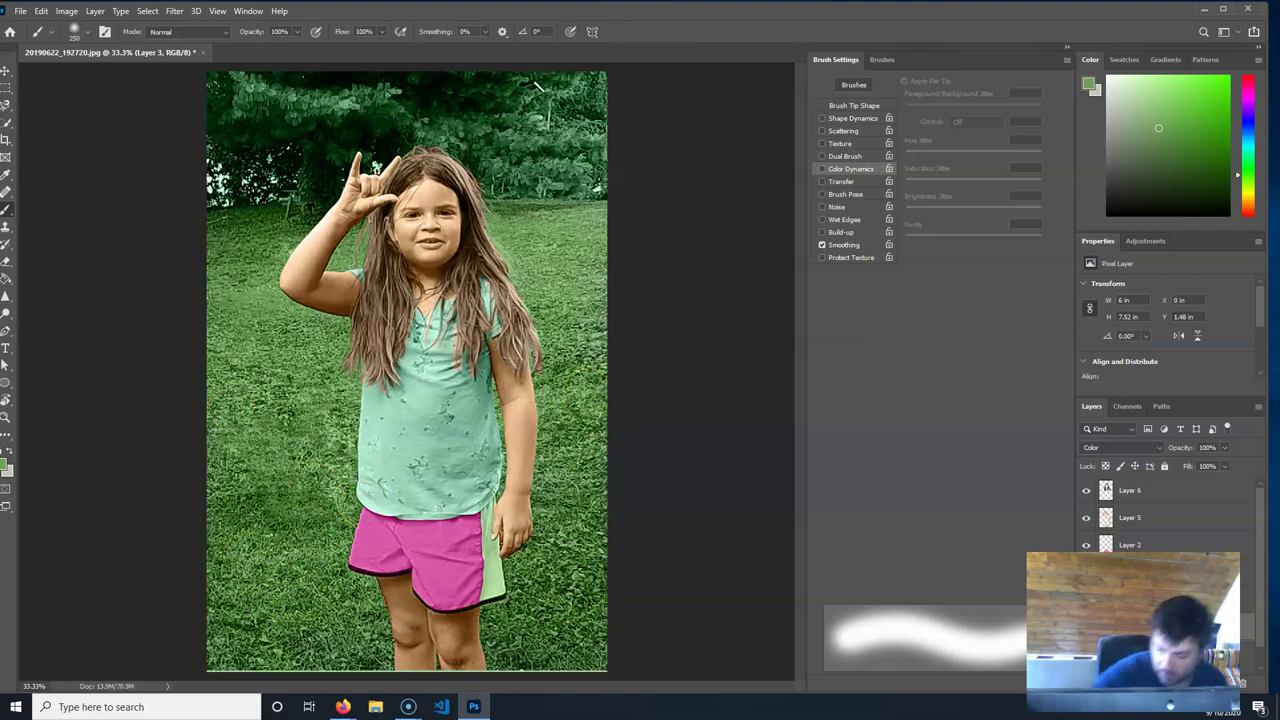
Isolate Layer 3, enable Color Dynamics and brush jittered green strokes all over the grass area, then show all layers again.
{"action": "left_click", "coordinate": [1086, 625], "text": "alt"}
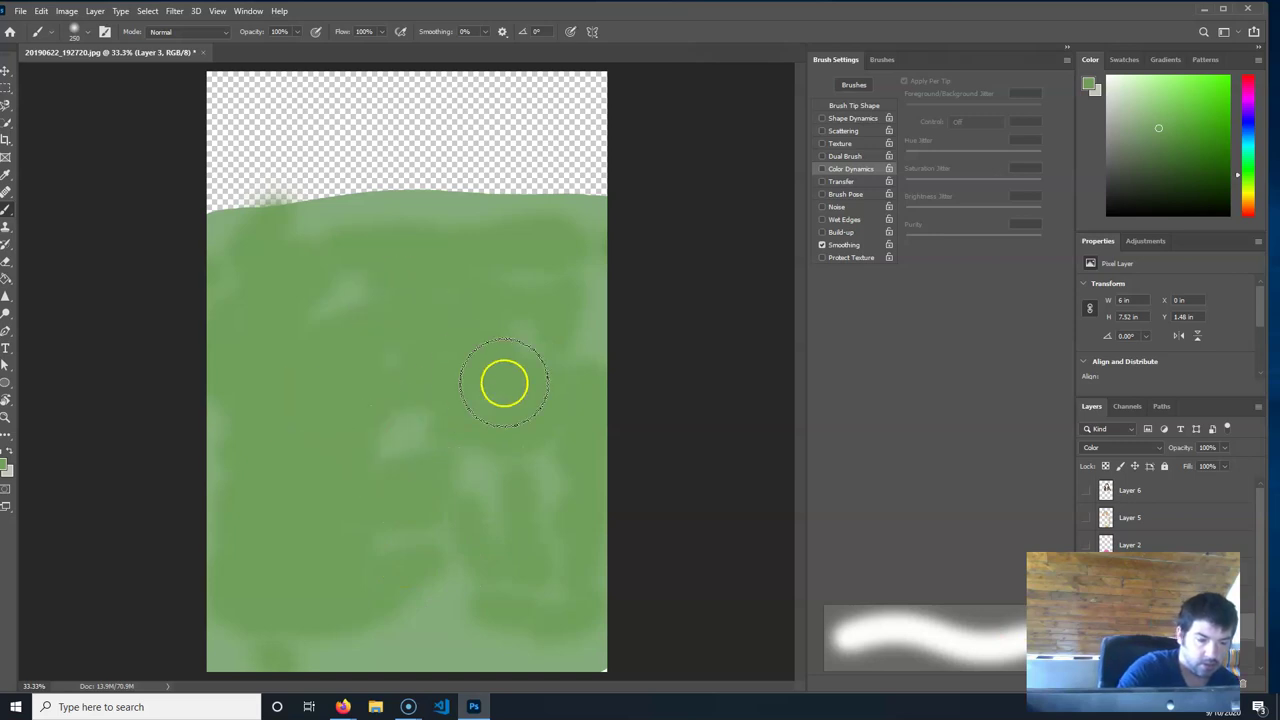
{"action": "left_click", "coordinate": [820, 170]}
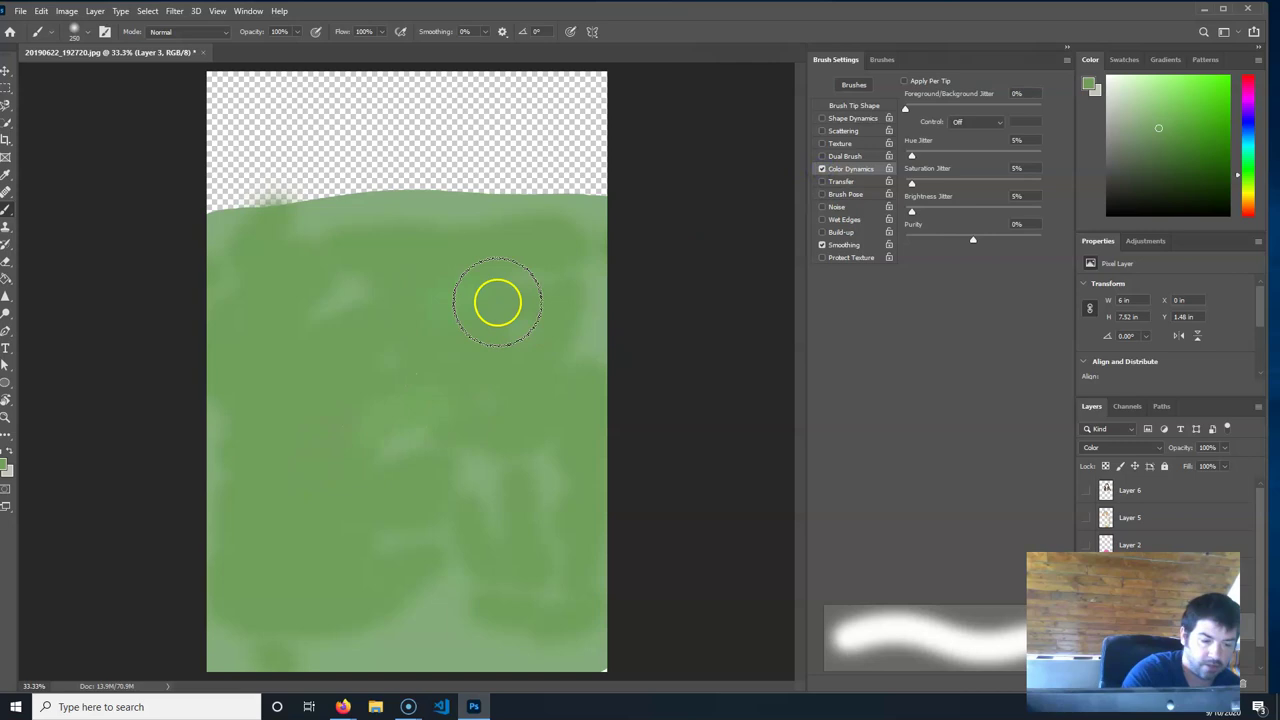
{"action": "left_click_drag", "start_coordinate": [538, 321], "coordinate": [536, 275]}
{"action": "left_click_drag", "start_coordinate": [255, 325], "coordinate": [275, 270]}
{"action": "left_click_drag", "start_coordinate": [510, 240], "coordinate": [395, 238]}
{"action": "left_click_drag", "start_coordinate": [270, 340], "coordinate": [240, 375]}
{"action": "left_click_drag", "start_coordinate": [398, 436], "coordinate": [411, 543]}
{"action": "left_click_drag", "start_coordinate": [345, 378], "coordinate": [434, 282]}
{"action": "left_click_drag", "start_coordinate": [300, 470], "coordinate": [245, 585]}
{"action": "left_click_drag", "start_coordinate": [383, 612], "coordinate": [345, 558]}
{"action": "left_click_drag", "start_coordinate": [380, 645], "coordinate": [263, 643]}
{"action": "mouse_move", "coordinate": [520, 649]}
{"action": "left_mouse_down"}
{"action": "mouse_move", "coordinate": [450, 628]}
{"action": "mouse_move", "coordinate": [463, 577]}
{"action": "left_mouse_up"}
{"action": "left_click_drag", "start_coordinate": [465, 475], "coordinate": [532, 599]}
{"action": "left_click_drag", "start_coordinate": [411, 526], "coordinate": [490, 450]}
{"action": "left_click_drag", "start_coordinate": [545, 555], "coordinate": [560, 425]}
{"action": "left_click_drag", "start_coordinate": [574, 351], "coordinate": [583, 360]}
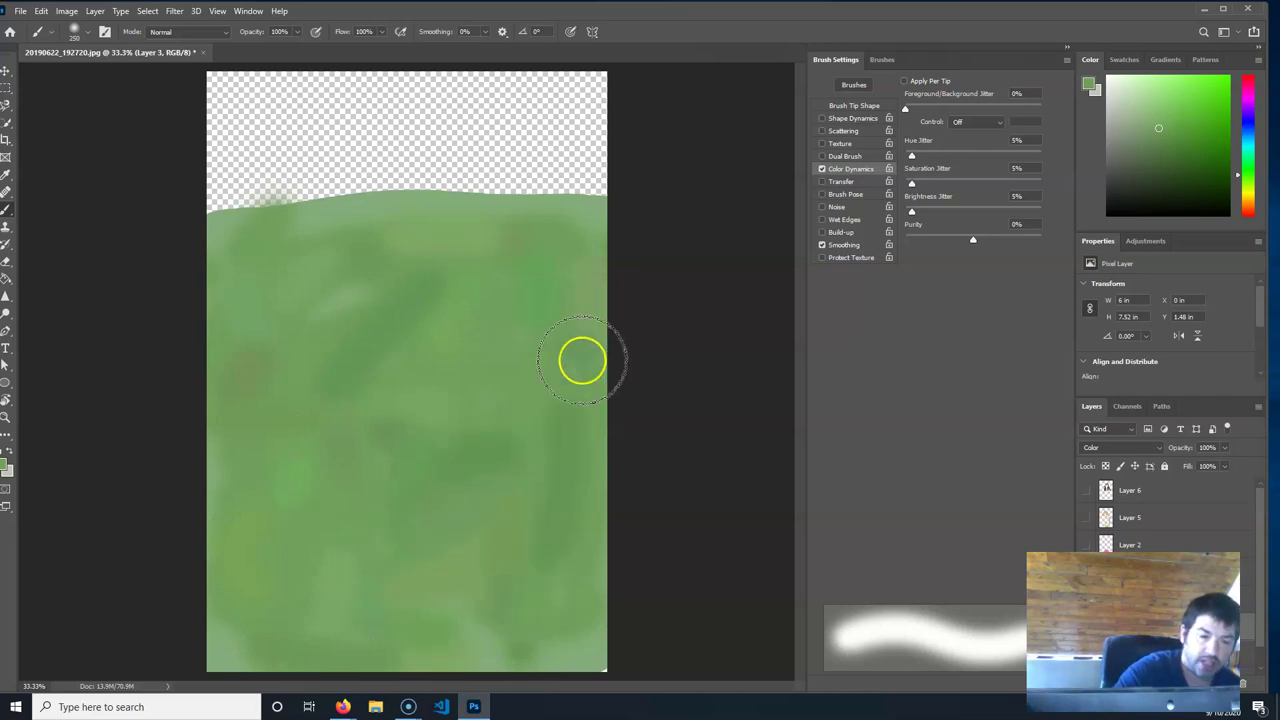
{"action": "left_click_drag", "start_coordinate": [590, 300], "coordinate": [591, 245]}
{"action": "left_click_drag", "start_coordinate": [277, 264], "coordinate": [445, 250]}
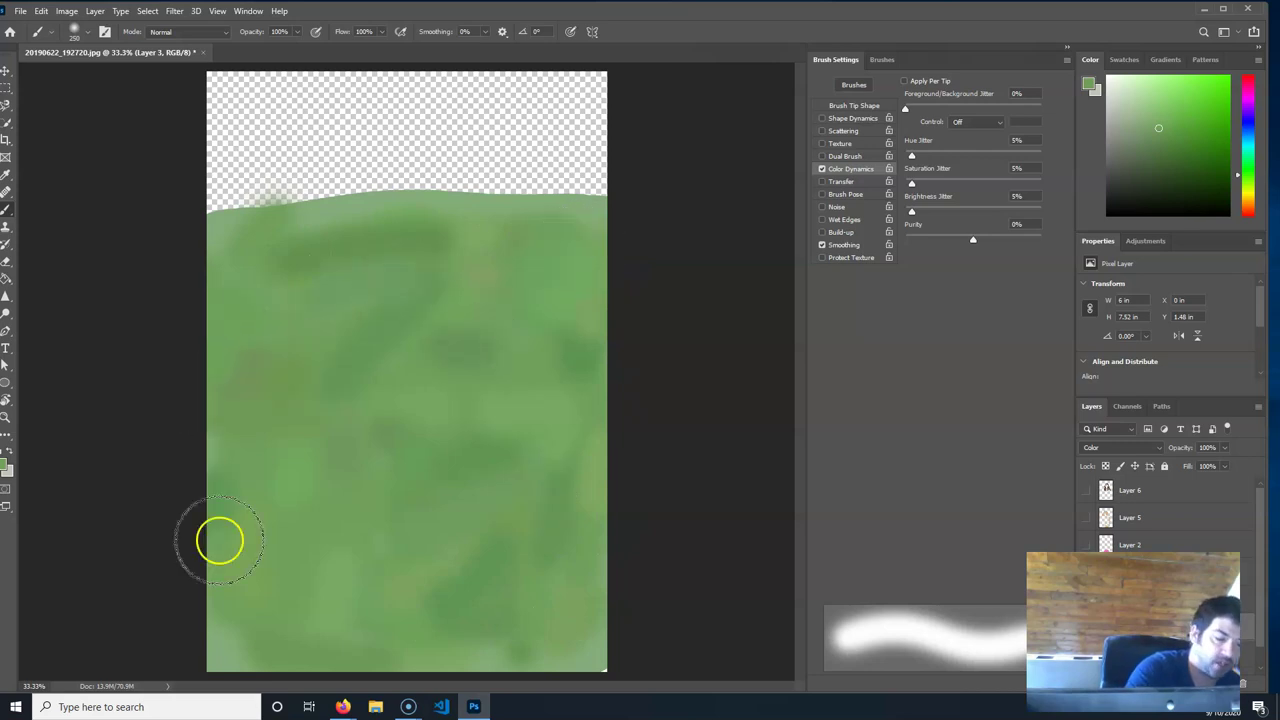
{"action": "left_click_drag", "start_coordinate": [500, 639], "coordinate": [572, 625]}
{"action": "left_click_drag", "start_coordinate": [568, 550], "coordinate": [570, 460]}
{"action": "left_click_drag", "start_coordinate": [524, 543], "coordinate": [410, 590]}
{"action": "left_click_drag", "start_coordinate": [335, 405], "coordinate": [395, 388]}
{"action": "left_click_drag", "start_coordinate": [528, 400], "coordinate": [536, 372]}
{"action": "left_click_drag", "start_coordinate": [505, 305], "coordinate": [370, 305]}
{"action": "mouse_move", "coordinate": [247, 267]}
{"action": "left_mouse_down"}
{"action": "mouse_move", "coordinate": [380, 285]}
{"action": "mouse_move", "coordinate": [529, 245]}
{"action": "mouse_move", "coordinate": [297, 260]}
{"action": "left_mouse_up"}
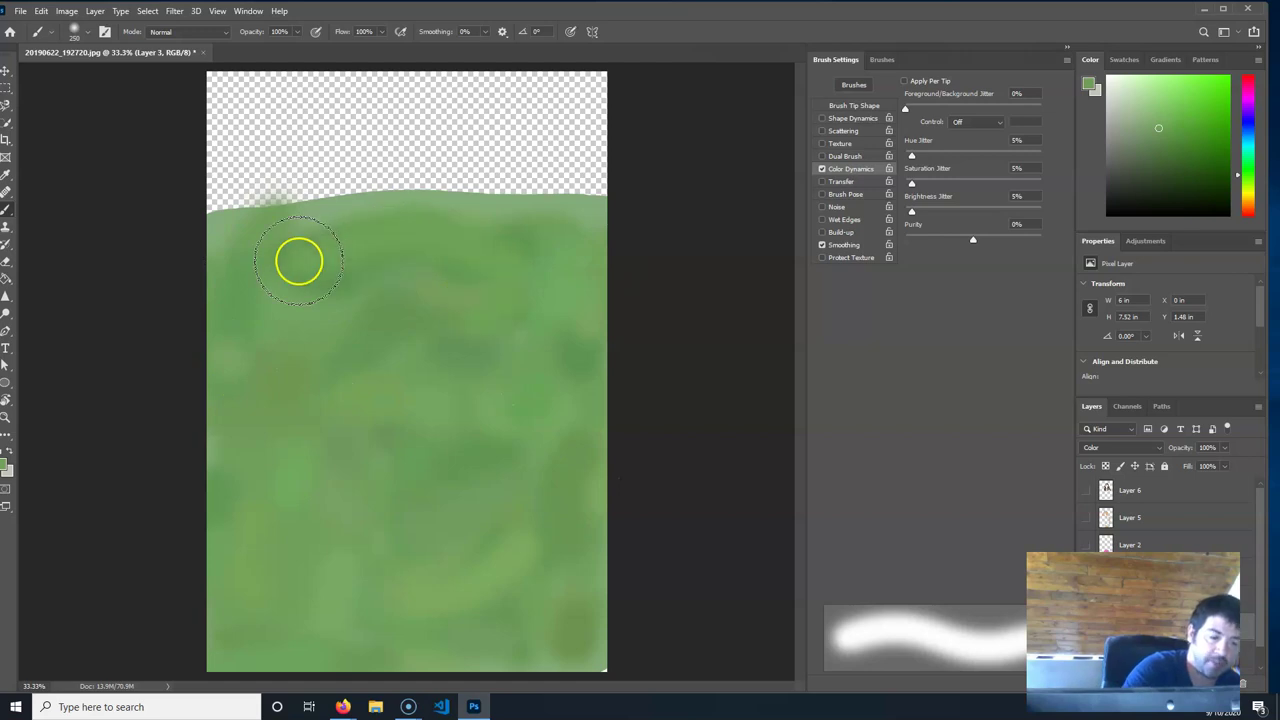
{"action": "mouse_move", "coordinate": [412, 582]}
{"action": "left_mouse_down"}
{"action": "mouse_move", "coordinate": [302, 600]}
{"action": "mouse_move", "coordinate": [541, 522]}
{"action": "mouse_move", "coordinate": [482, 365]}
{"action": "mouse_move", "coordinate": [272, 388]}
{"action": "mouse_move", "coordinate": [436, 350]}
{"action": "mouse_move", "coordinate": [446, 310]}
{"action": "mouse_move", "coordinate": [262, 310]}
{"action": "mouse_move", "coordinate": [227, 373]}
{"action": "mouse_move", "coordinate": [607, 329]}
{"action": "mouse_move", "coordinate": [458, 471]}
{"action": "mouse_move", "coordinate": [520, 515]}
{"action": "mouse_move", "coordinate": [499, 653]}
{"action": "mouse_move", "coordinate": [576, 654]}
{"action": "mouse_move", "coordinate": [558, 664]}
{"action": "mouse_move", "coordinate": [422, 650]}
{"action": "mouse_move", "coordinate": [628, 634]}
{"action": "mouse_move", "coordinate": [584, 656]}
{"action": "mouse_move", "coordinate": [604, 660]}
{"action": "mouse_move", "coordinate": [581, 474]}
{"action": "mouse_move", "coordinate": [378, 591]}
{"action": "mouse_move", "coordinate": [233, 355]}
{"action": "mouse_move", "coordinate": [290, 353]}
{"action": "mouse_move", "coordinate": [531, 437]}
{"action": "mouse_move", "coordinate": [333, 422]}
{"action": "mouse_move", "coordinate": [232, 497]}
{"action": "mouse_move", "coordinate": [313, 577]}
{"action": "mouse_move", "coordinate": [559, 590]}
{"action": "left_mouse_up"}
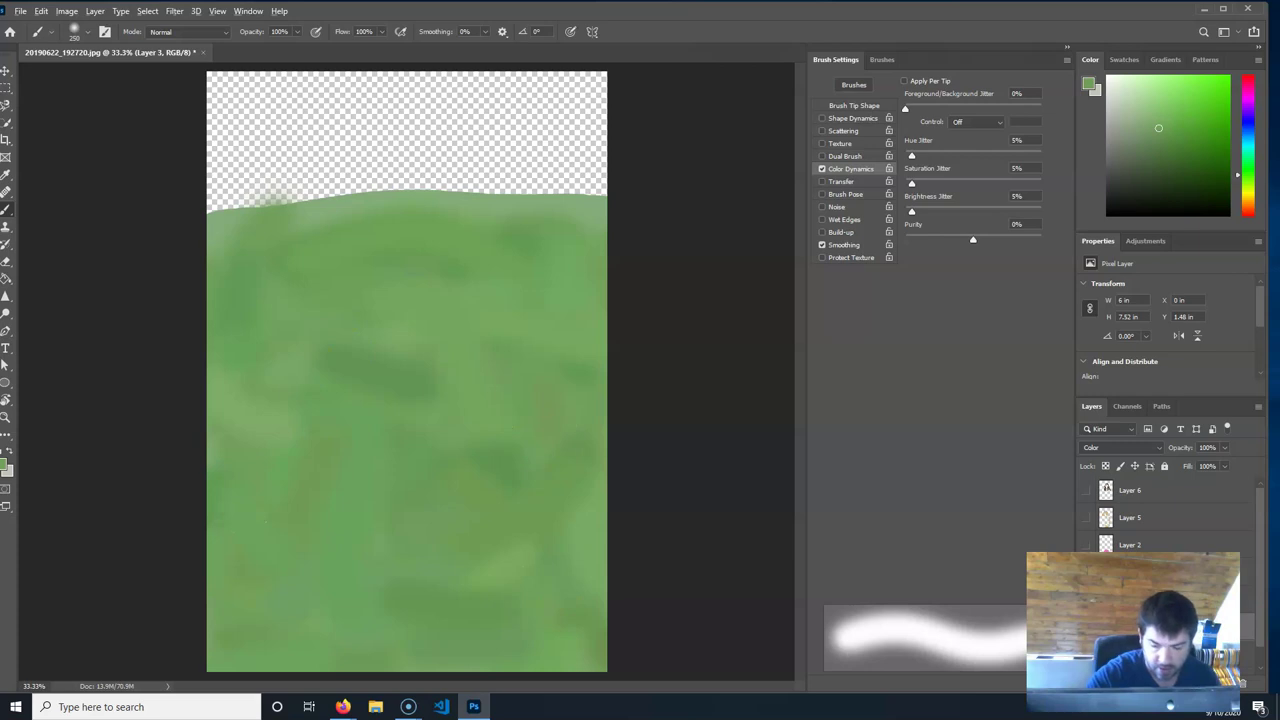
{"action": "left_click", "coordinate": [1086, 626], "text": "alt"}
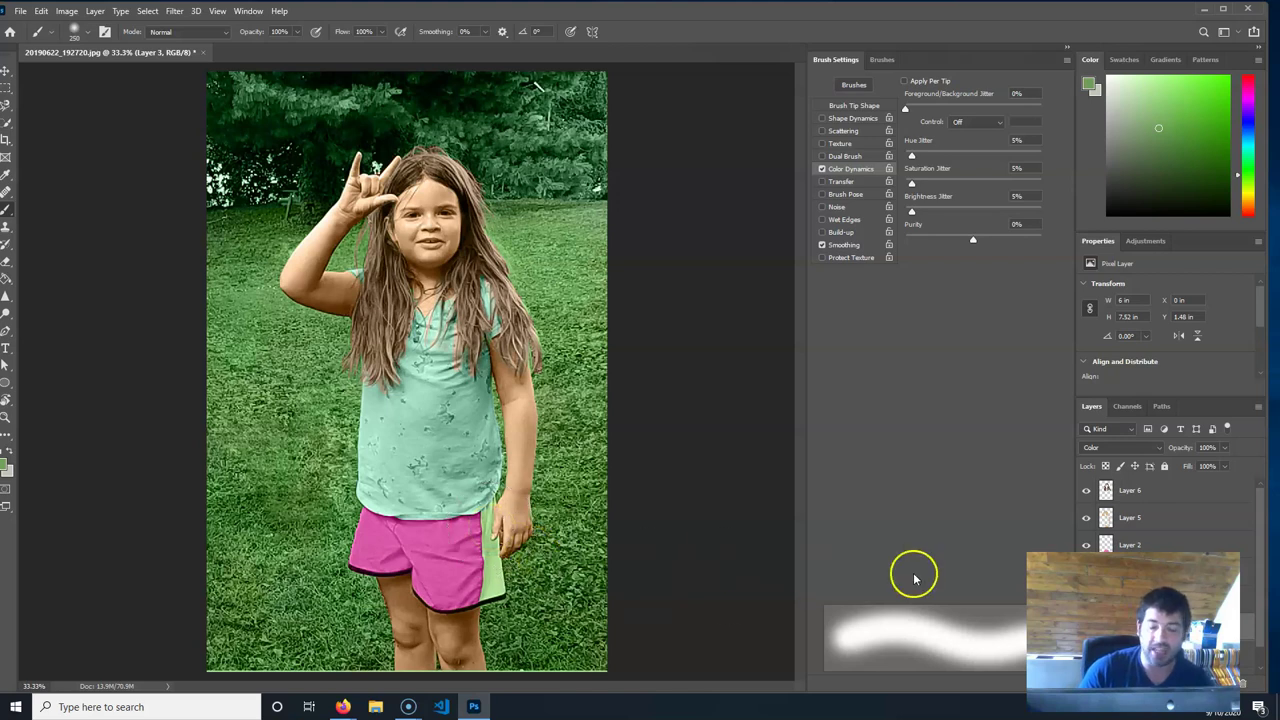
Add a new layer above Layer 5 and turn off Color Dynamics for the brush.
{"action": "left_click", "coordinate": [1170, 520]}
{"action": "left_click", "coordinate": [1240, 680]}
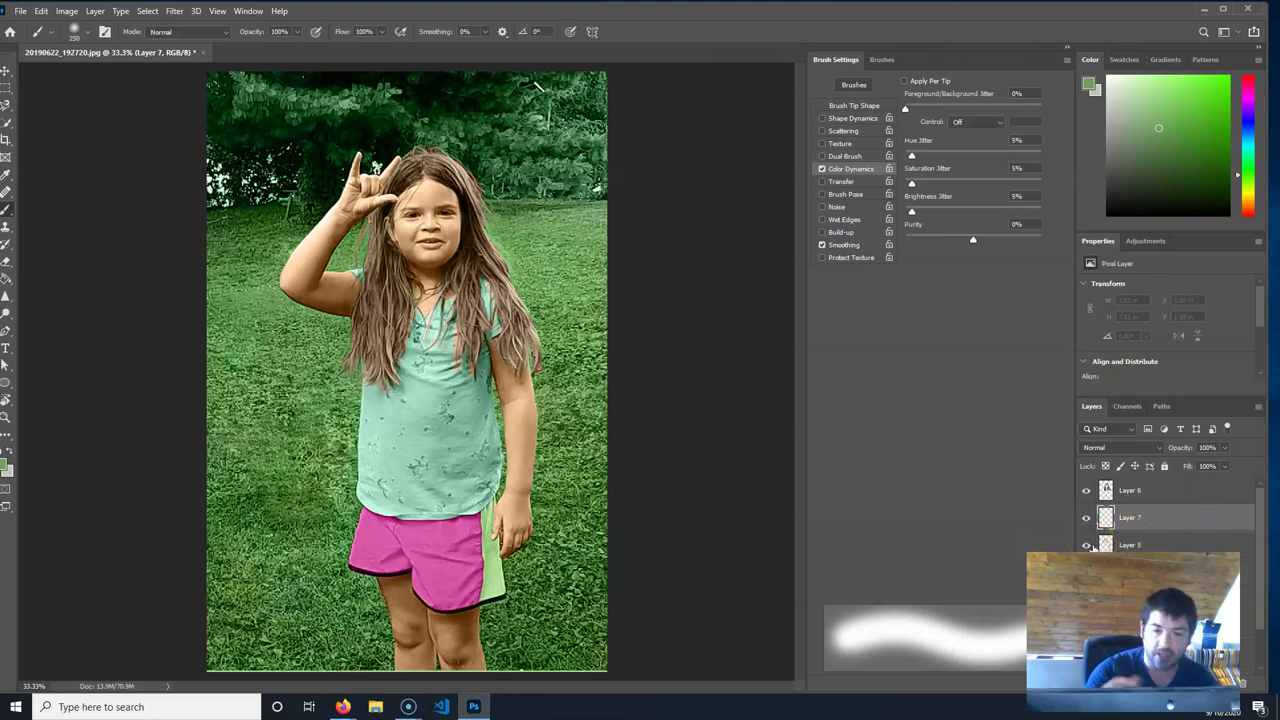
{"action": "left_click", "coordinate": [822, 168]}
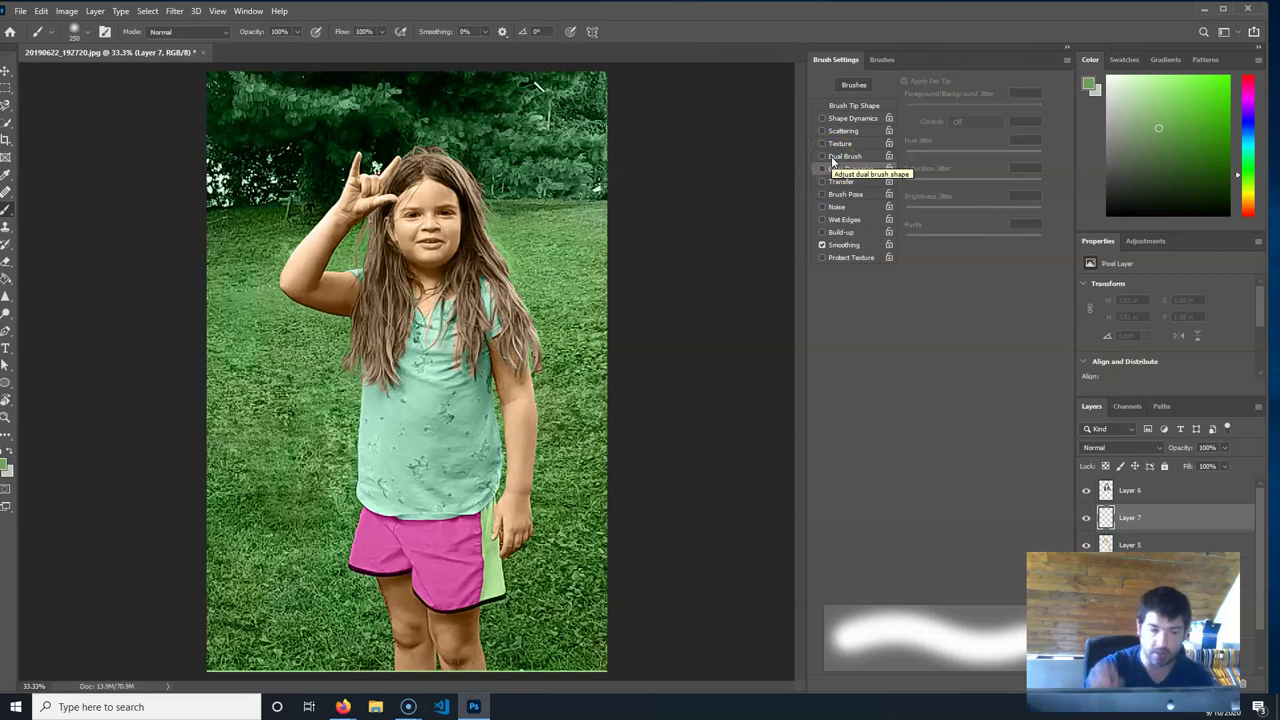
Choose a muted reddish orange as the painting colour for the girl's skin.
{"action": "key", "text": "ctrl+plus"}
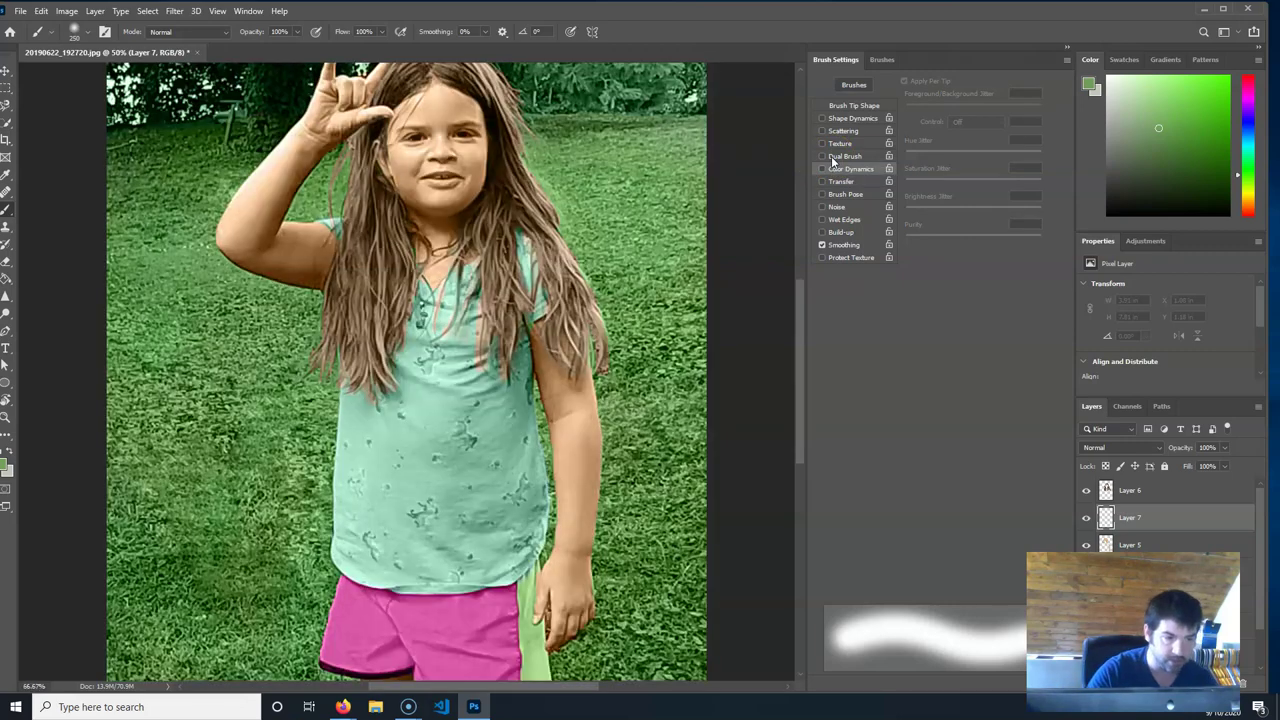
{"action": "key", "text": "ctrl+plus"}
{"action": "left_click_drag", "start_coordinate": [506, 145], "coordinate": [437, 386]}
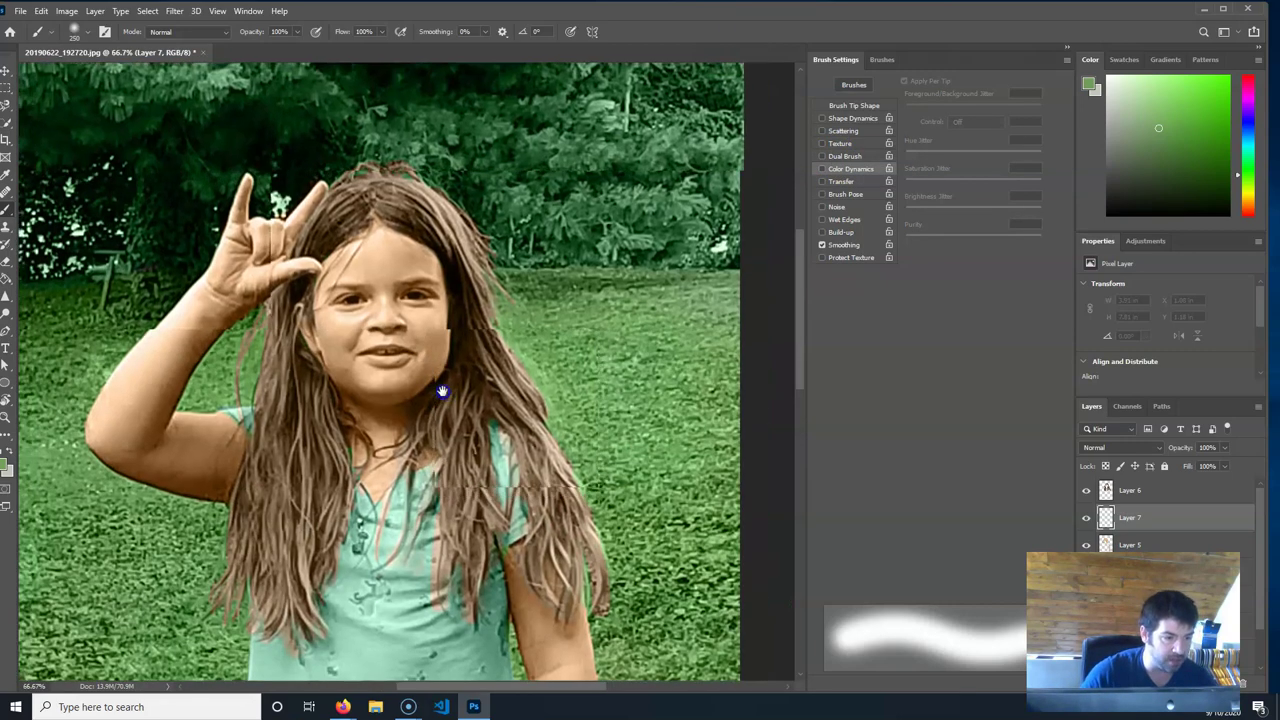
{"action": "left_click", "coordinate": [1247, 206]}
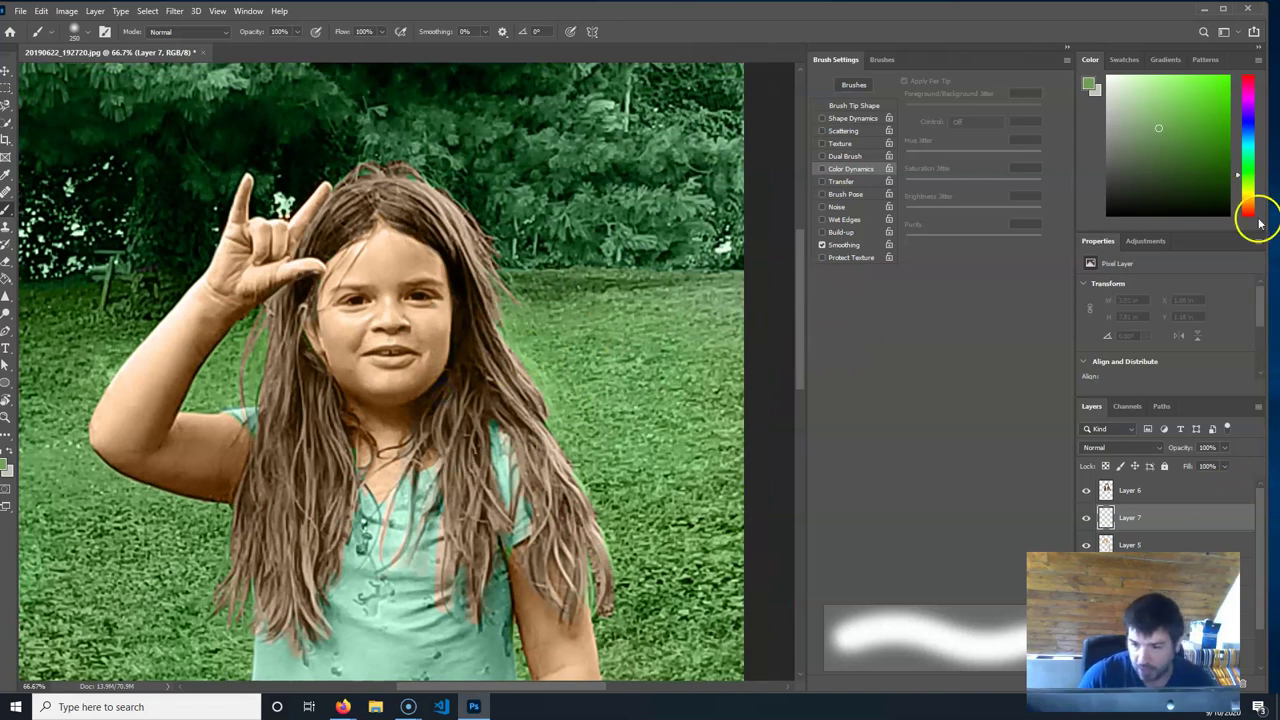
{"action": "left_click", "coordinate": [1180, 130]}
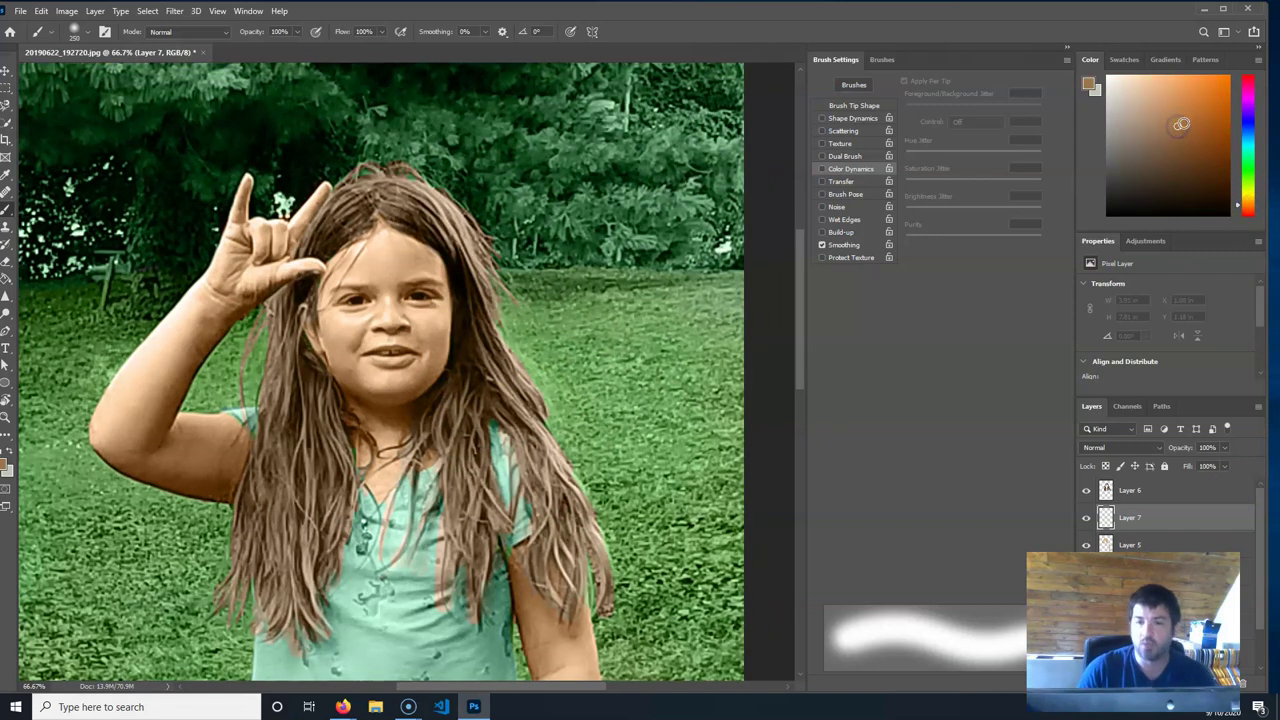
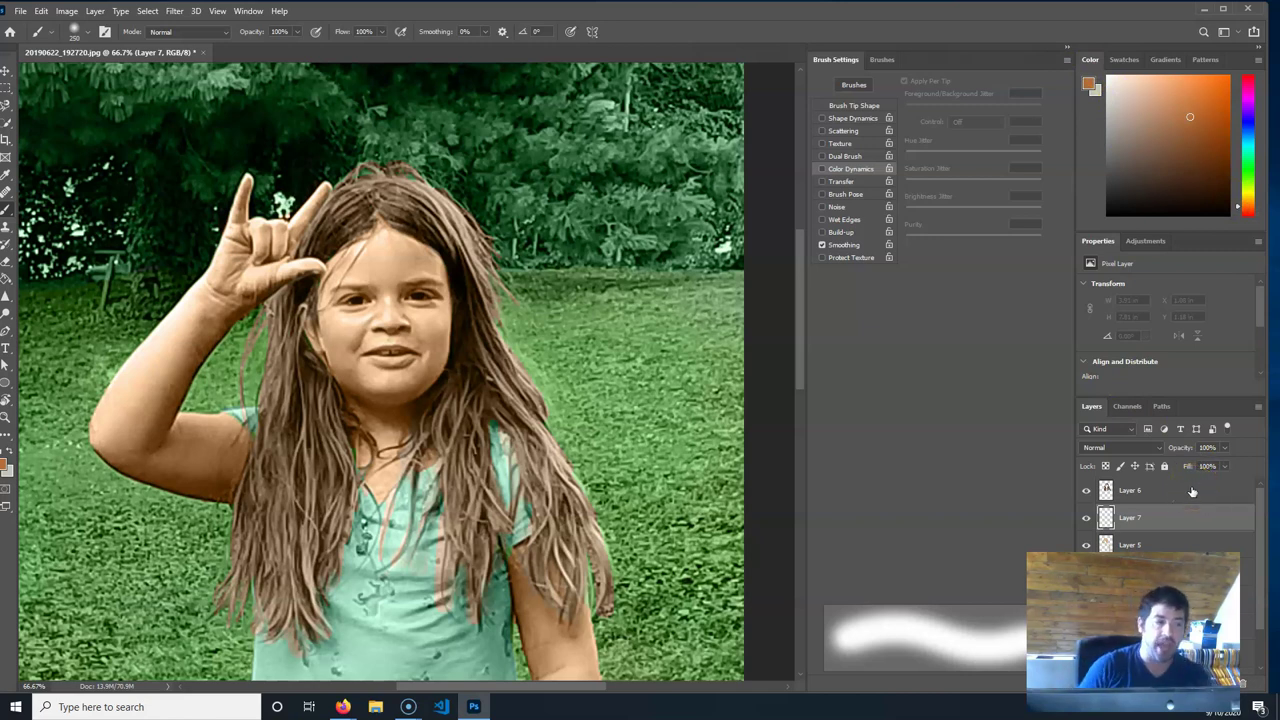
Set the brush opacity to 9% and the flow to 10%.
{"action": "left_click_drag", "start_coordinate": [297, 31], "coordinate": [258, 50]}
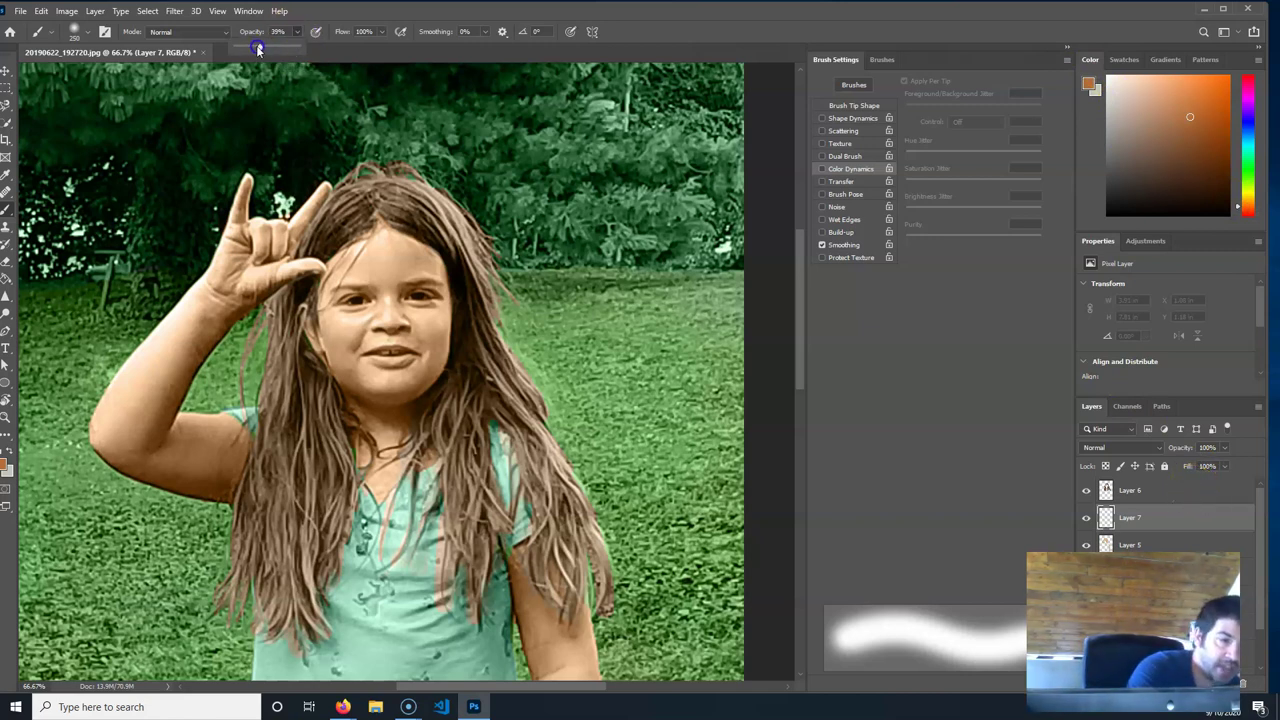
{"action": "left_click", "coordinate": [382, 32]}
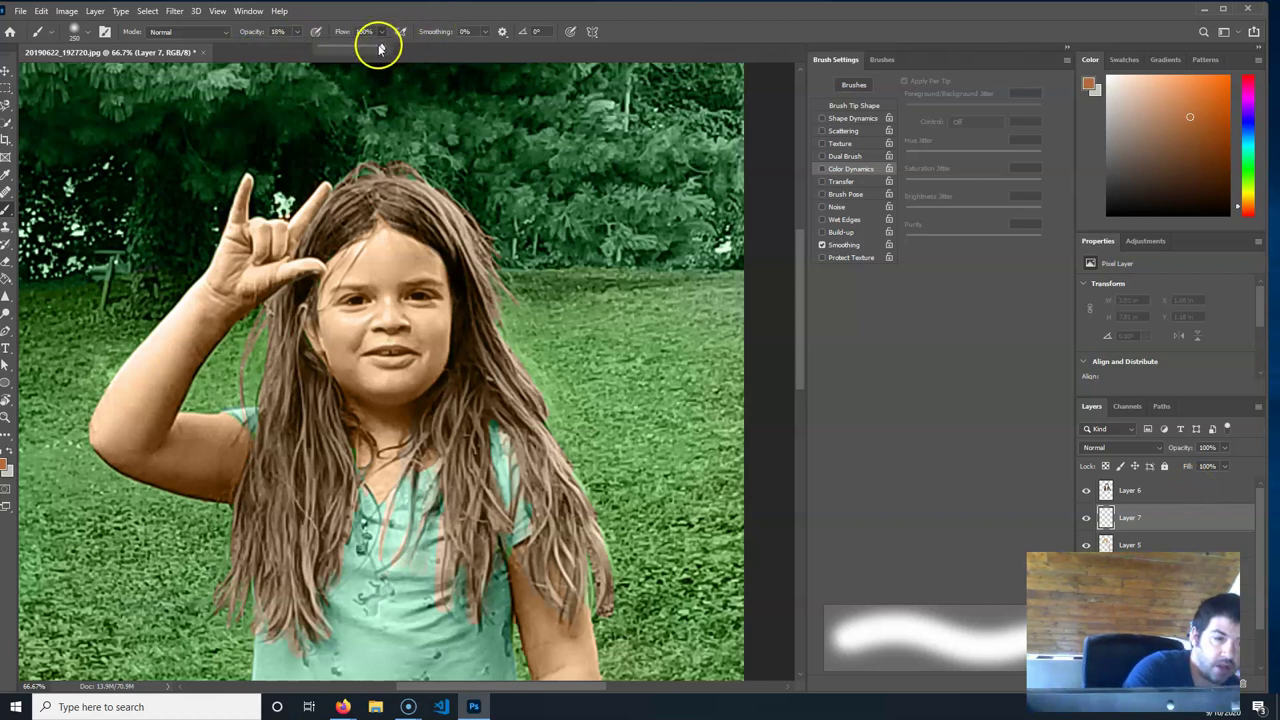
{"action": "left_click_drag", "start_coordinate": [329, 49], "coordinate": [326, 49]}
{"action": "left_click", "coordinate": [296, 33]}
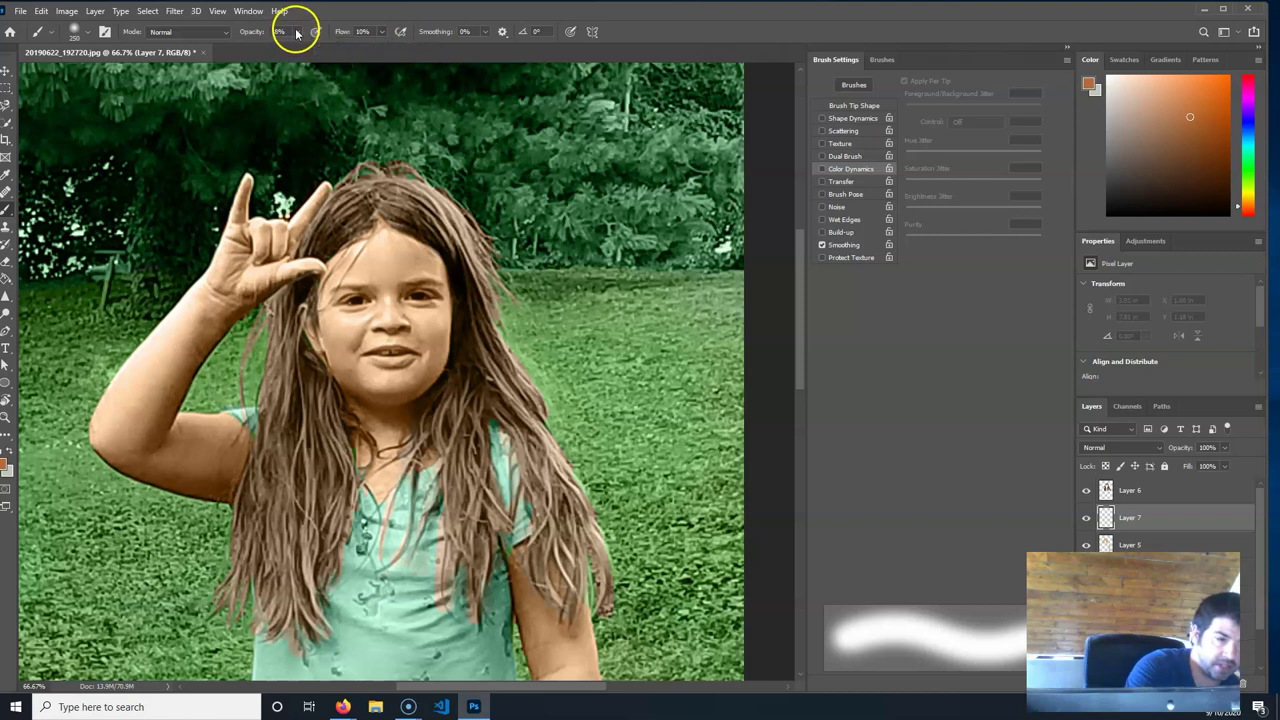
{"action": "left_click", "coordinate": [292, 45]}
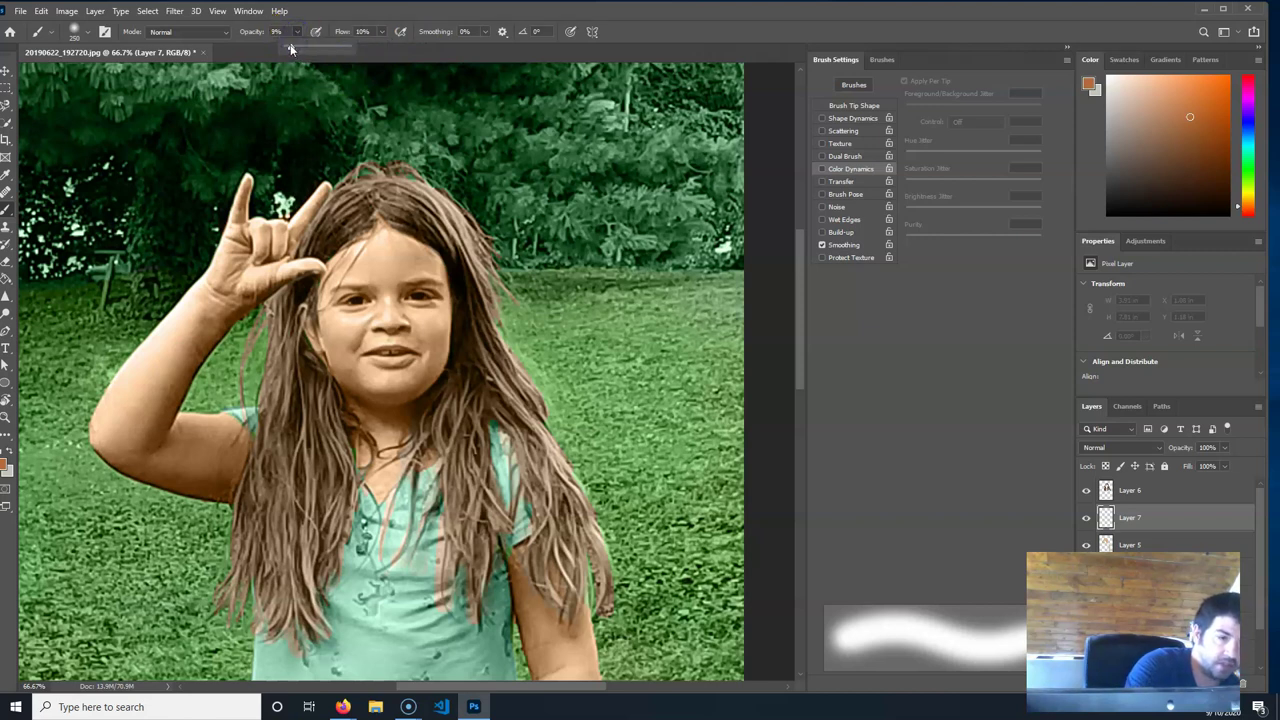
{"action": "left_click", "coordinate": [446, 13]}
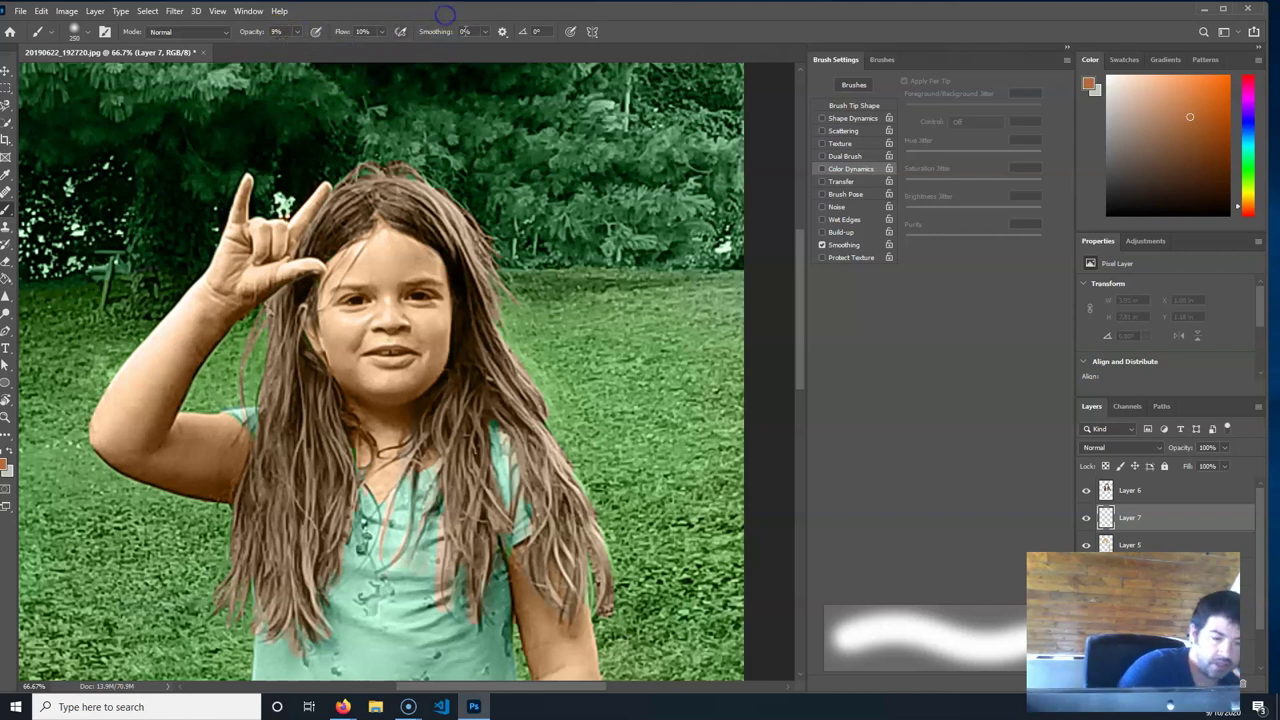
Reduce the soft brush to 50 px and paint a faint reddish tint around the girl's nose on the new layer.
{"action": "key", "text": "bracketleft"}
{"action": "key", "text": "bracketleft"}
{"action": "key", "text": "bracketleft"}
{"action": "key", "text": "bracketleft"}
{"action": "key", "text": "bracketleft"}
{"action": "key", "text": "bracketleft"}
{"action": "key", "text": "bracketleft"}
{"action": "key", "text": "bracketleft"}
{"action": "key", "text": "bracketleft"}
{"action": "key", "text": "bracketleft"}
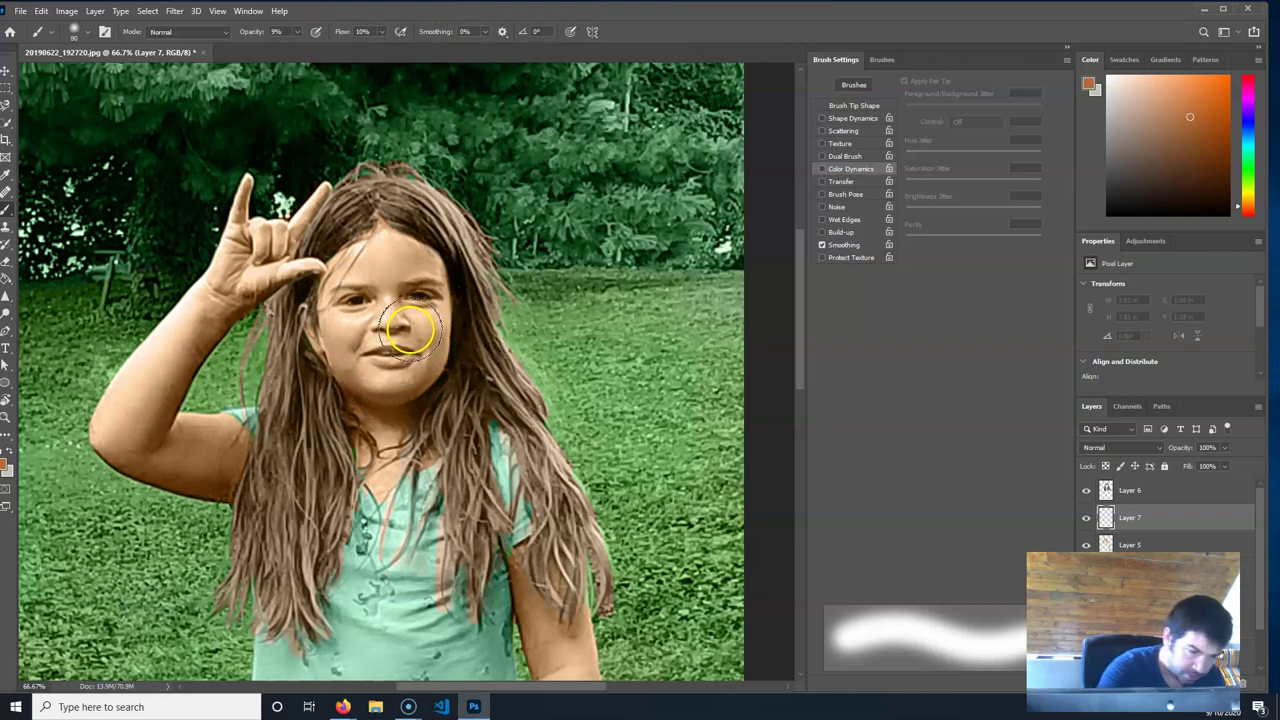
{"action": "key", "text": "bracketleft"}
{"action": "mouse_move", "coordinate": [388, 316]}
{"action": "left_mouse_down"}
{"action": "mouse_move", "coordinate": [392, 328]}
{"action": "mouse_move", "coordinate": [400, 320]}
{"action": "mouse_move", "coordinate": [366, 294]}
{"action": "mouse_move", "coordinate": [386, 294]}
{"action": "mouse_move", "coordinate": [398, 315]}
{"action": "mouse_move", "coordinate": [377, 291]}
{"action": "mouse_move", "coordinate": [380, 306]}
{"action": "mouse_move", "coordinate": [406, 286]}
{"action": "left_mouse_up"}
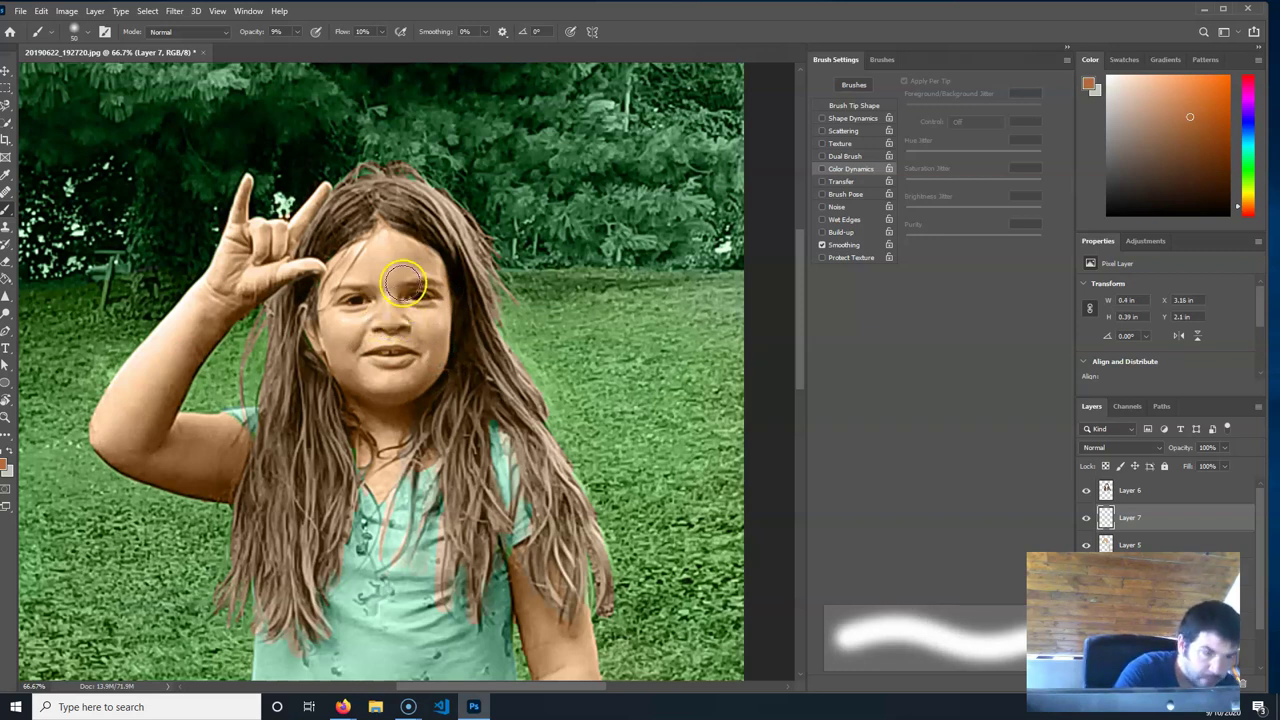
Raise the brush opacity to 71% and enable pen pressure for both opacity and size.
{"action": "left_click", "coordinate": [296, 31]}
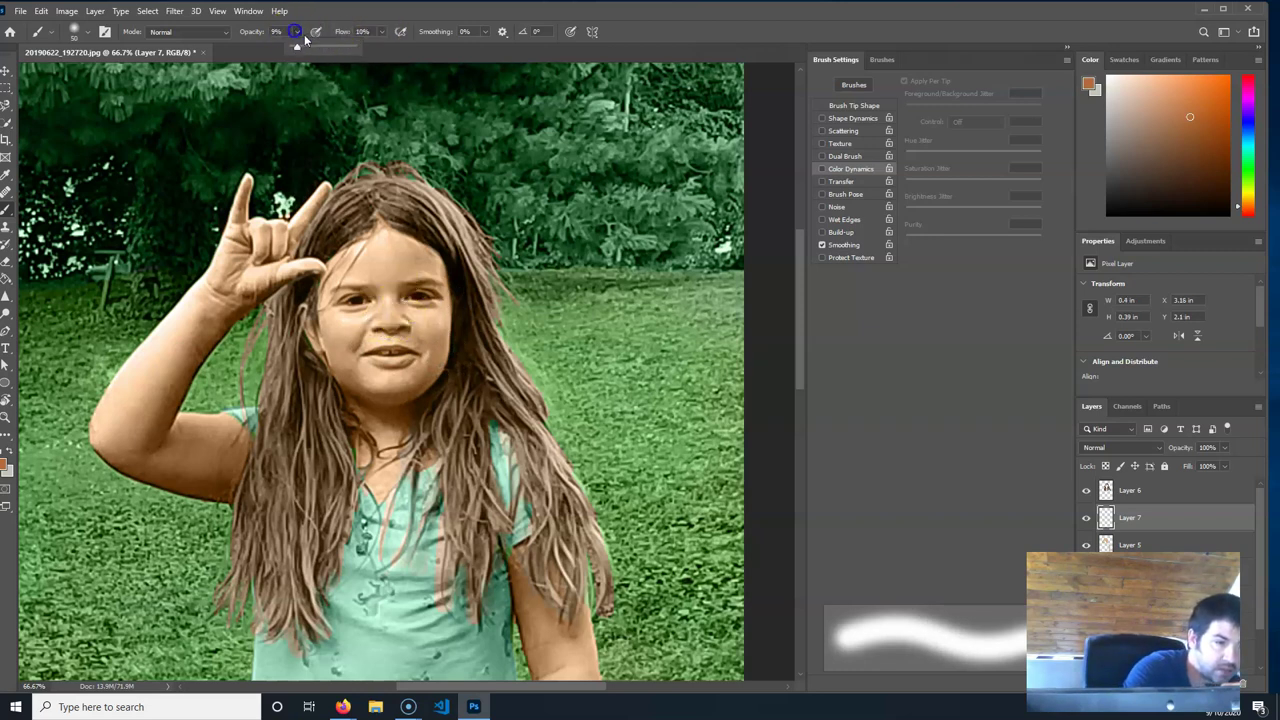
{"action": "mouse_move", "coordinate": [375, 305]}
{"action": "left_mouse_down"}
{"action": "mouse_move", "coordinate": [390, 334]}
{"action": "mouse_move", "coordinate": [379, 325]}
{"action": "mouse_move", "coordinate": [415, 339]}
{"action": "mouse_move", "coordinate": [428, 286]}
{"action": "mouse_move", "coordinate": [403, 290]}
{"action": "mouse_move", "coordinate": [432, 289]}
{"action": "mouse_move", "coordinate": [425, 280]}
{"action": "mouse_move", "coordinate": [359, 281]}
{"action": "mouse_move", "coordinate": [305, 323]}
{"action": "mouse_move", "coordinate": [313, 338]}
{"action": "mouse_move", "coordinate": [473, 317]}
{"action": "mouse_move", "coordinate": [445, 297]}
{"action": "mouse_move", "coordinate": [459, 308]}
{"action": "mouse_move", "coordinate": [403, 385]}
{"action": "mouse_move", "coordinate": [416, 386]}
{"action": "mouse_move", "coordinate": [425, 339]}
{"action": "mouse_move", "coordinate": [446, 320]}
{"action": "mouse_move", "coordinate": [334, 332]}
{"action": "mouse_move", "coordinate": [350, 336]}
{"action": "mouse_move", "coordinate": [348, 319]}
{"action": "mouse_move", "coordinate": [359, 343]}
{"action": "mouse_move", "coordinate": [471, 340]}
{"action": "mouse_move", "coordinate": [435, 360]}
{"action": "mouse_move", "coordinate": [442, 297]}
{"action": "mouse_move", "coordinate": [390, 319]}
{"action": "mouse_move", "coordinate": [417, 277]}
{"action": "mouse_move", "coordinate": [433, 298]}
{"action": "mouse_move", "coordinate": [350, 298]}
{"action": "mouse_move", "coordinate": [316, 206]}
{"action": "mouse_move", "coordinate": [274, 193]}
{"action": "mouse_move", "coordinate": [241, 215]}
{"action": "mouse_move", "coordinate": [249, 173]}
{"action": "mouse_move", "coordinate": [288, 245]}
{"action": "mouse_move", "coordinate": [278, 256]}
{"action": "mouse_move", "coordinate": [292, 268]}
{"action": "mouse_move", "coordinate": [289, 166]}
{"action": "left_mouse_up"}
{"action": "left_click", "coordinate": [297, 33]}
{"action": "left_click", "coordinate": [316, 31]}
{"action": "left_click", "coordinate": [568, 31]}
Paint faint reddish tints with pen pressure over the girl's raised hand, elbow, lowered arm and both knees.
{"action": "mouse_move", "coordinate": [229, 271]}
{"action": "left_mouse_down"}
{"action": "mouse_move", "coordinate": [200, 345]}
{"action": "mouse_move", "coordinate": [270, 266]}
{"action": "mouse_move", "coordinate": [256, 236]}
{"action": "mouse_move", "coordinate": [277, 248]}
{"action": "mouse_move", "coordinate": [311, 197]}
{"action": "mouse_move", "coordinate": [318, 257]}
{"action": "mouse_move", "coordinate": [308, 268]}
{"action": "mouse_move", "coordinate": [232, 188]}
{"action": "left_mouse_up"}
{"action": "mouse_move", "coordinate": [150, 430]}
{"action": "left_mouse_down"}
{"action": "mouse_move", "coordinate": [92, 428]}
{"action": "mouse_move", "coordinate": [134, 461]}
{"action": "mouse_move", "coordinate": [154, 437]}
{"action": "left_mouse_up"}
{"action": "left_click_drag", "start_coordinate": [631, 556], "coordinate": [629, 260]}
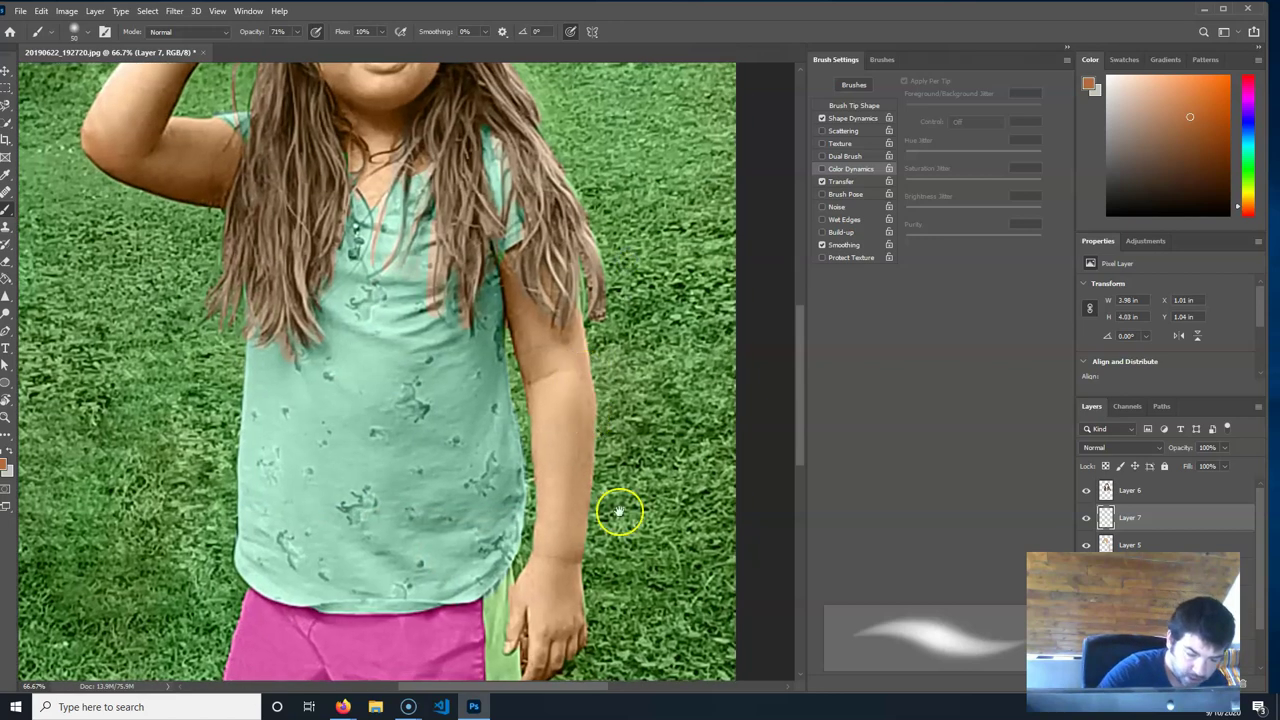
{"action": "left_click_drag", "start_coordinate": [617, 514], "coordinate": [630, 305]}
{"action": "mouse_move", "coordinate": [566, 434]}
{"action": "left_mouse_down"}
{"action": "mouse_move", "coordinate": [540, 473]}
{"action": "mouse_move", "coordinate": [577, 439]}
{"action": "mouse_move", "coordinate": [523, 425]}
{"action": "mouse_move", "coordinate": [531, 417]}
{"action": "mouse_move", "coordinate": [523, 439]}
{"action": "mouse_move", "coordinate": [527, 395]}
{"action": "mouse_move", "coordinate": [563, 449]}
{"action": "left_mouse_up"}
{"action": "left_click_drag", "start_coordinate": [571, 506], "coordinate": [614, 363]}
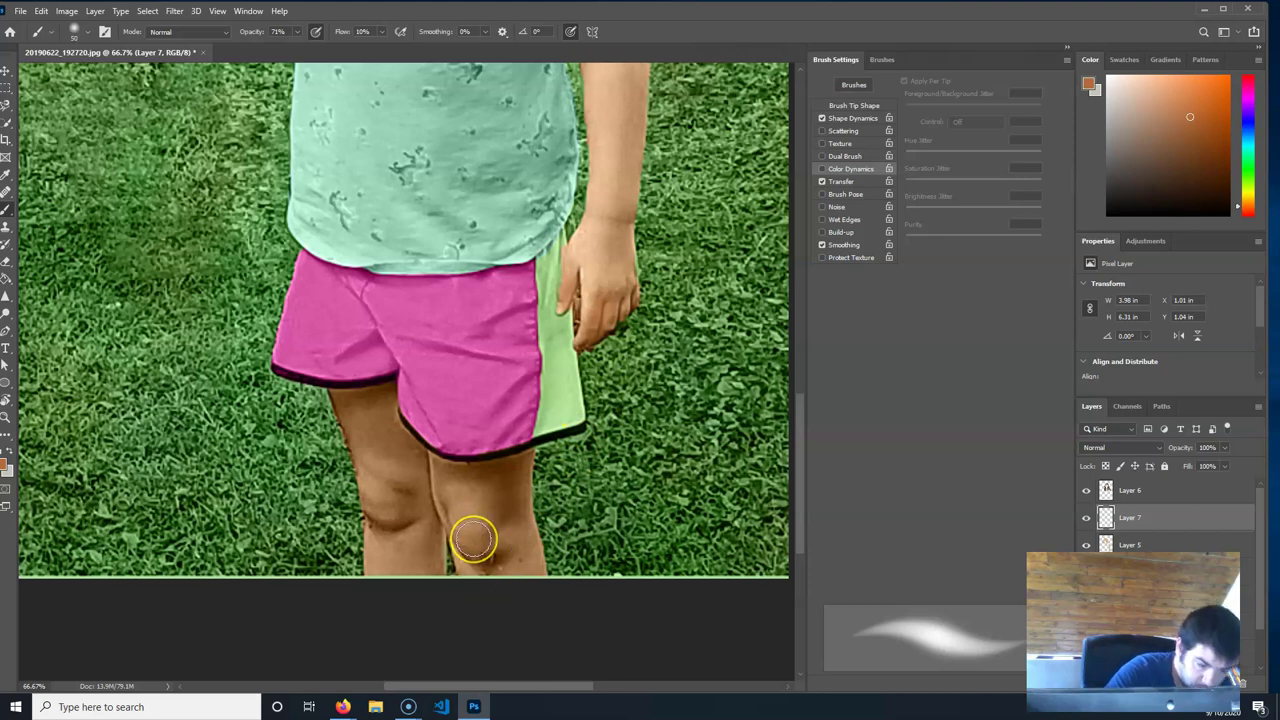
{"action": "left_click_drag", "start_coordinate": [392, 506], "coordinate": [391, 509]}
{"action": "left_click_drag", "start_coordinate": [481, 493], "coordinate": [474, 536]}
Set the blend mode of Layer 7 to Color.
{"action": "left_click_drag", "start_coordinate": [614, 249], "coordinate": [623, 543]}
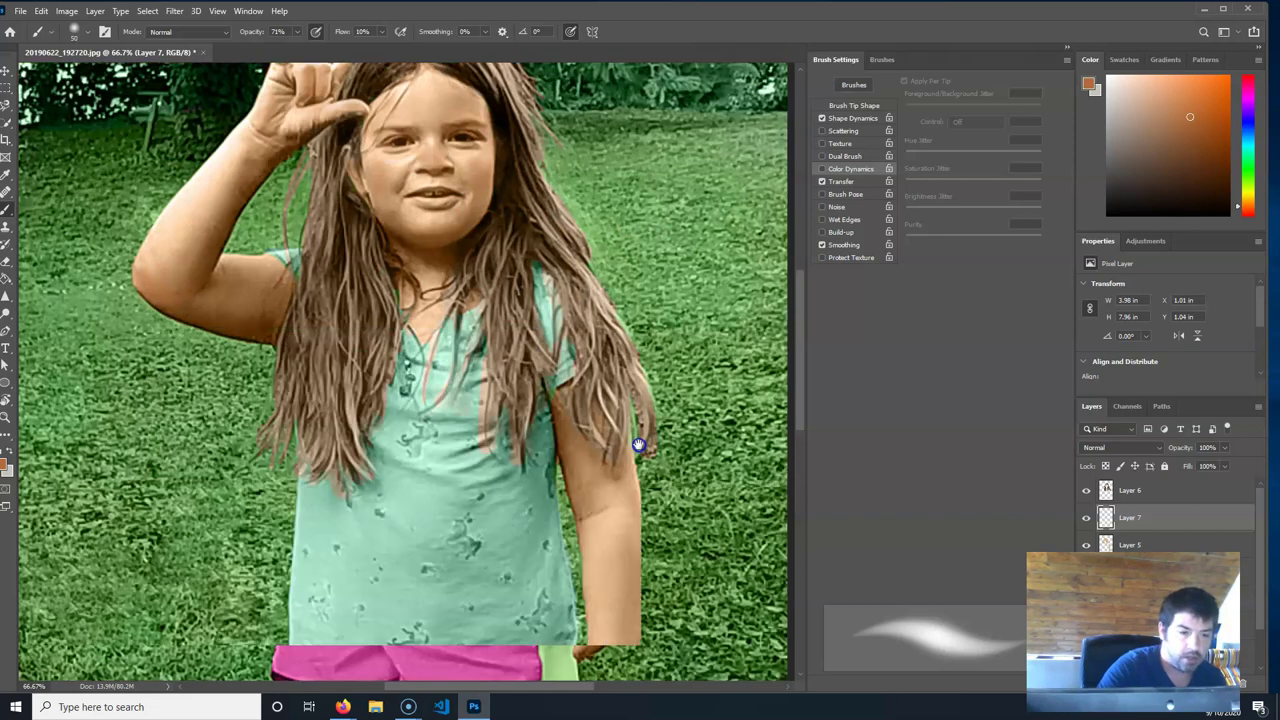
{"action": "left_click", "coordinate": [1146, 448]}
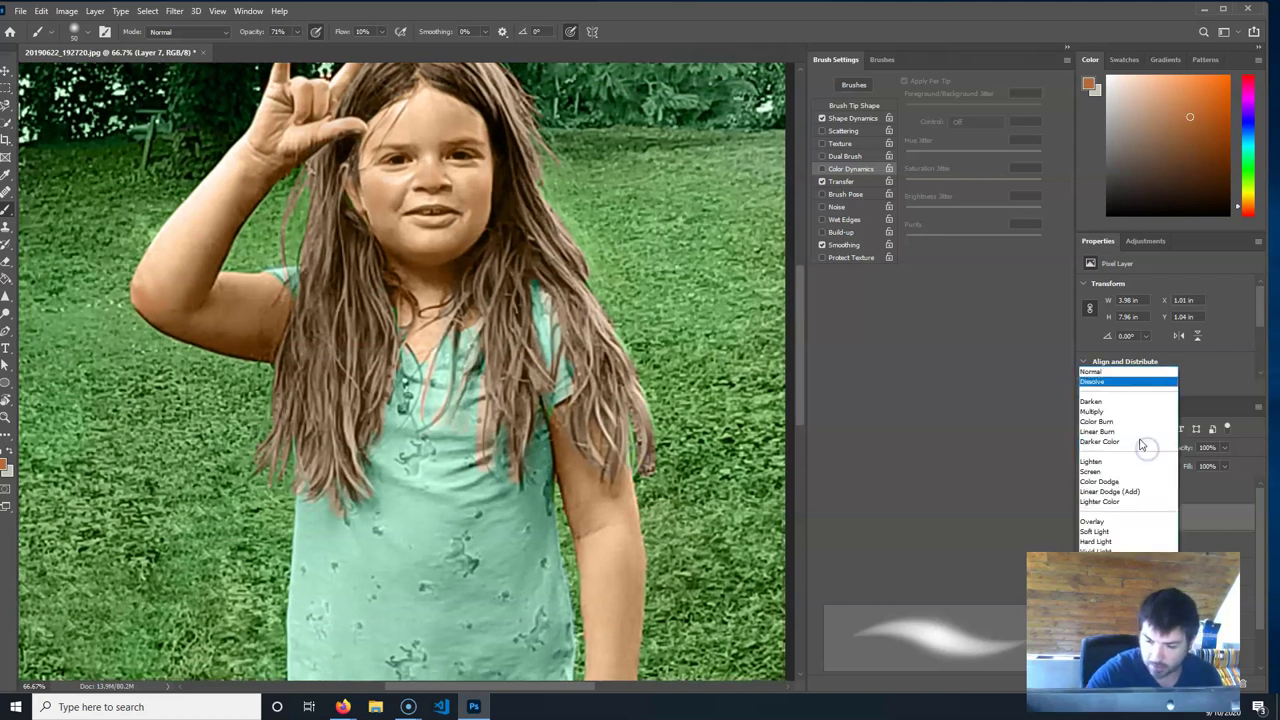
{"action": "left_click", "coordinate": [1100, 671]}
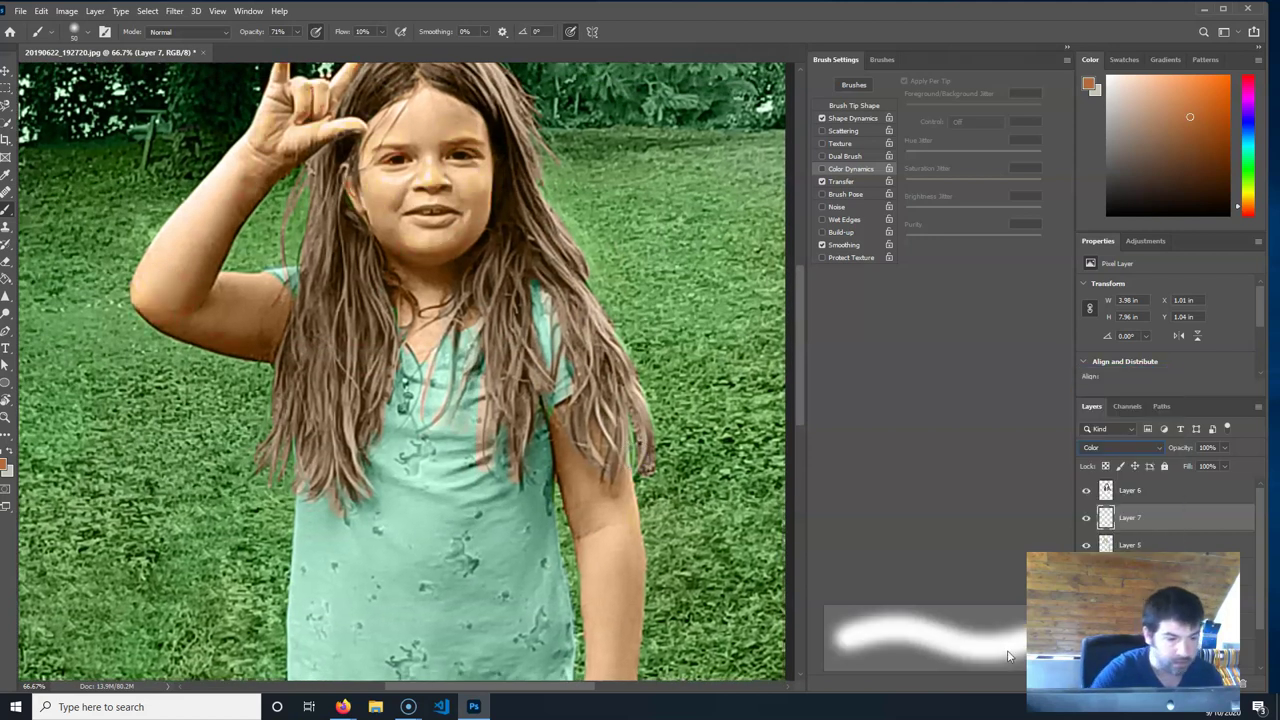
{"action": "left_click_drag", "start_coordinate": [535, 268], "coordinate": [554, 345]}
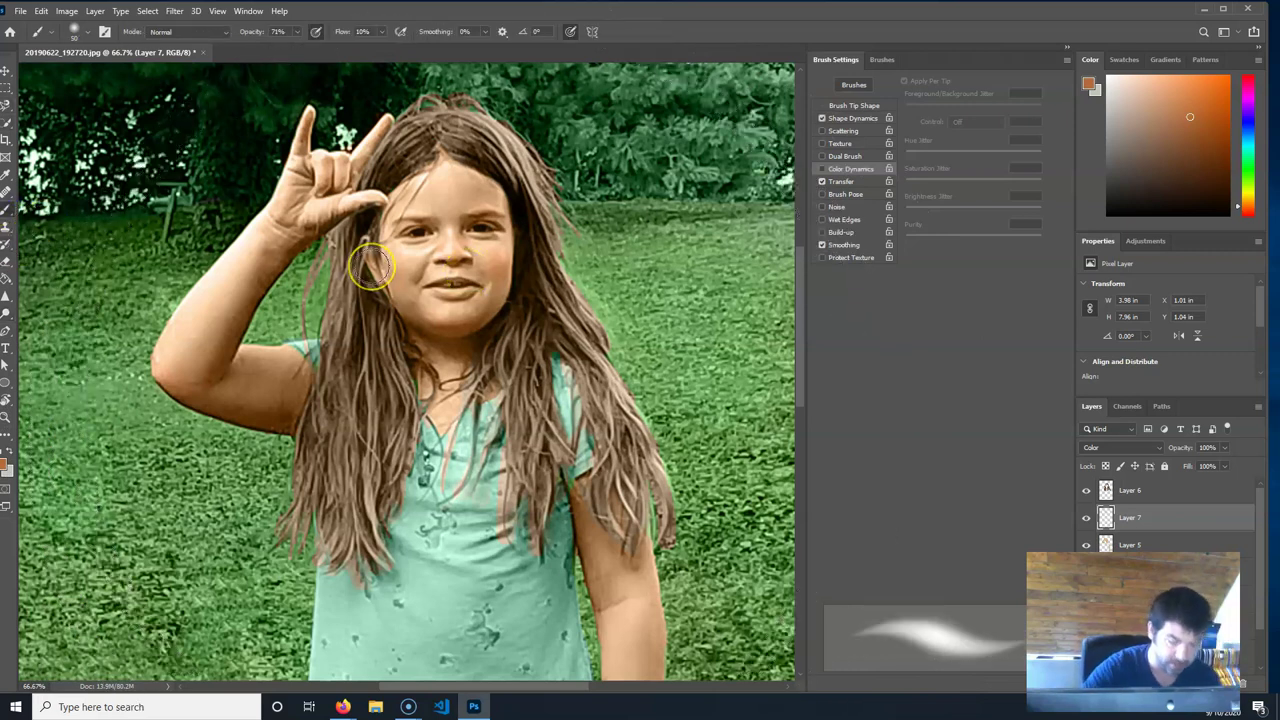
Reduce the soft brush to 15 px, raise its opacity to 100% and tint the girl's lips reddish orange.
{"action": "key", "text": "["}
{"action": "key", "text": "["}
{"action": "key", "text": "["}
{"action": "key", "text": "["}
{"action": "key", "text": "["}
{"action": "key", "text": "["}
{"action": "key", "text": "["}
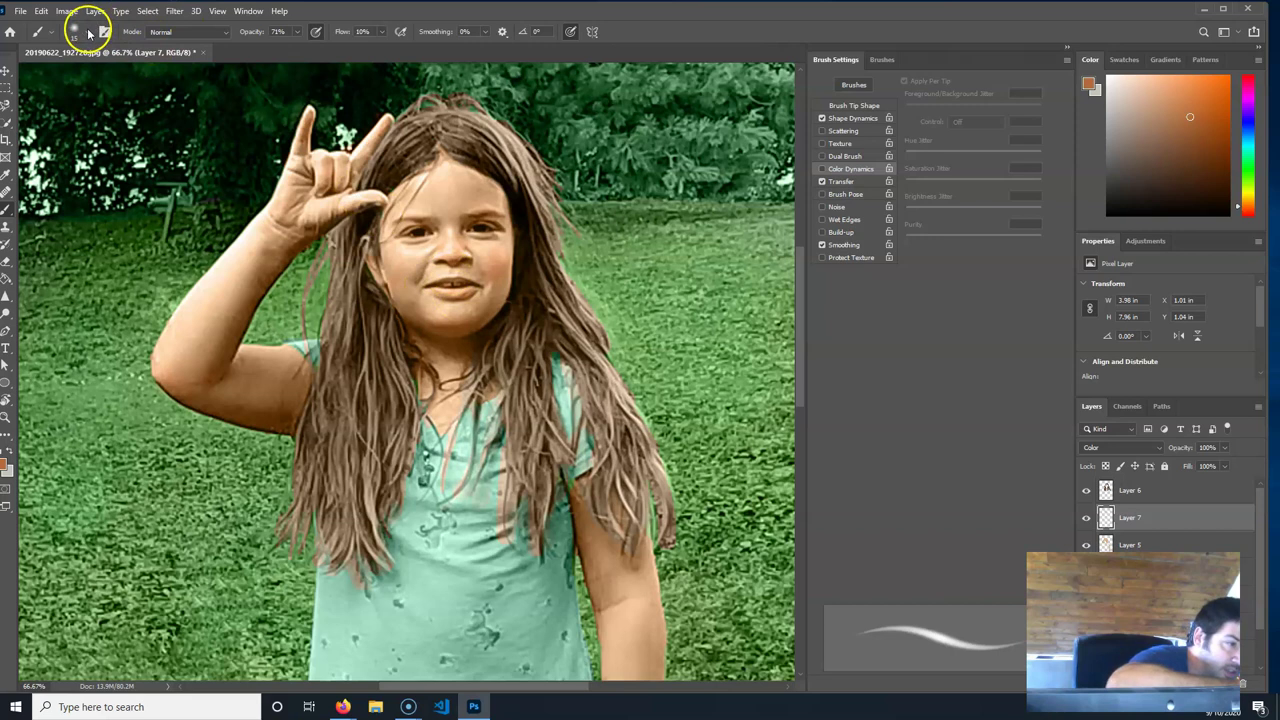
{"action": "left_click", "coordinate": [299, 31]}
{"action": "left_click", "coordinate": [312, 47]}
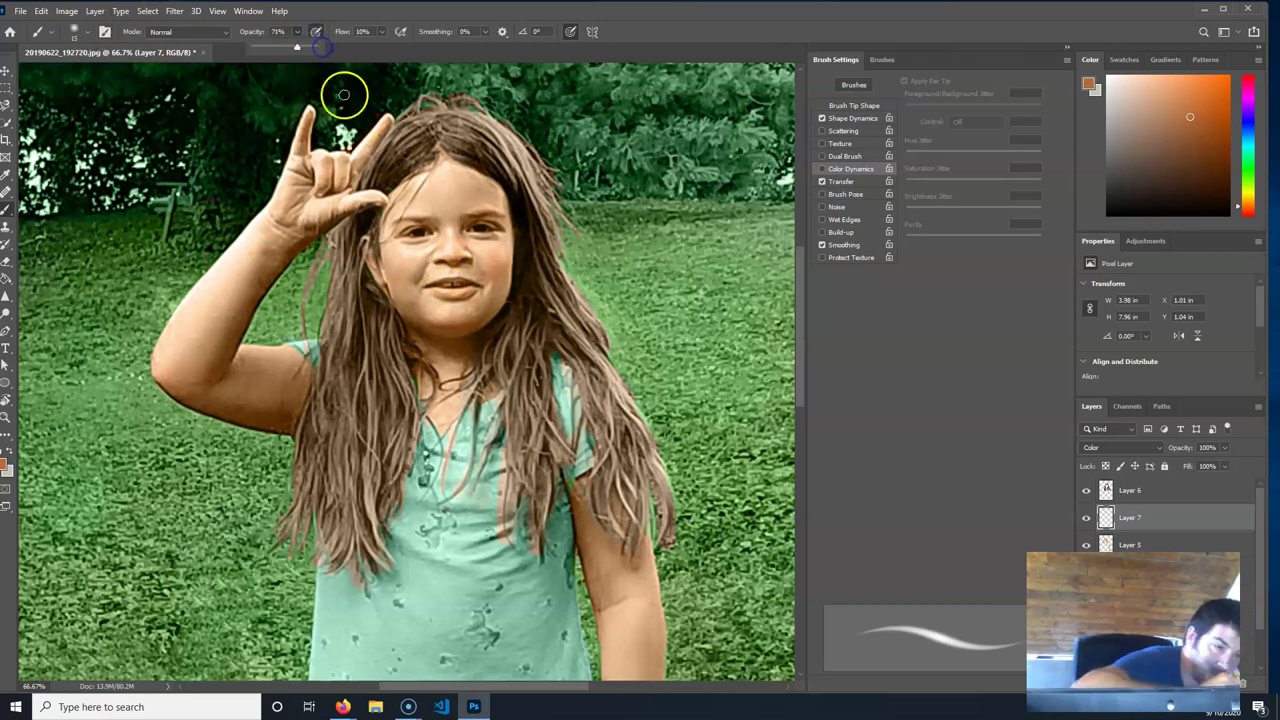
{"action": "left_click", "coordinate": [440, 287]}
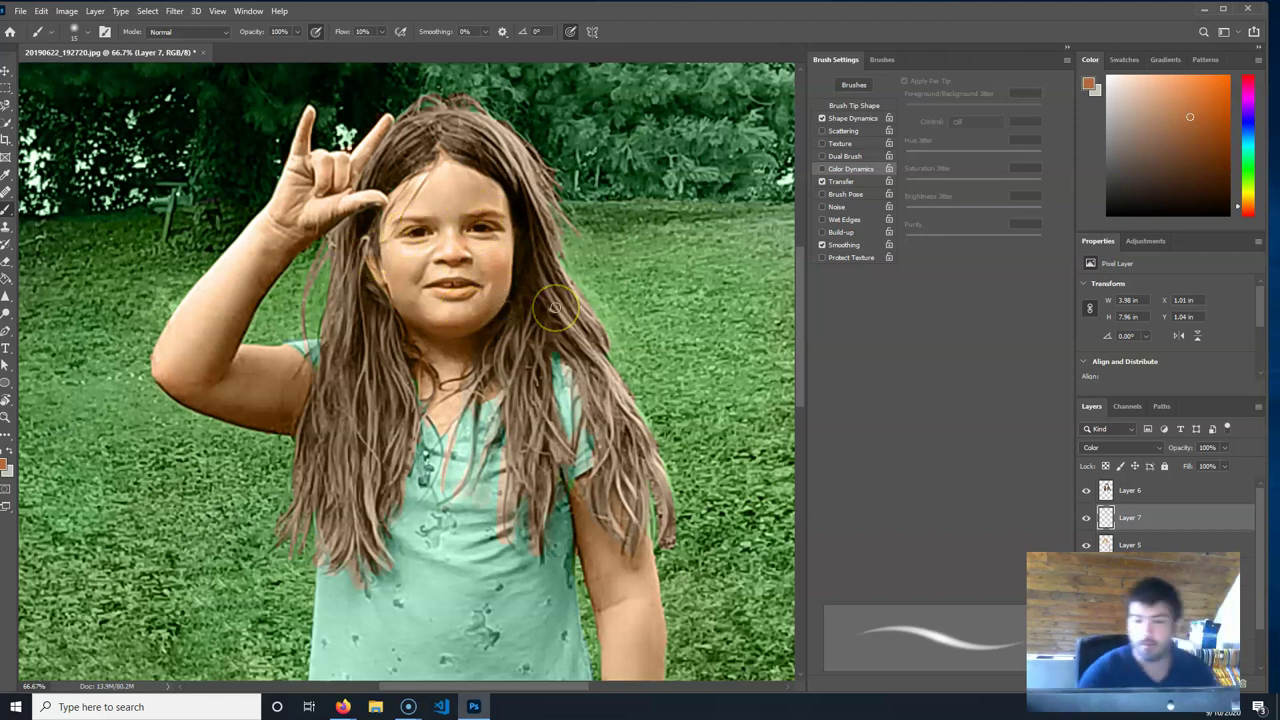
Choose a muted blue-green as the painting colour and lower the brush opacity to 36%.
{"action": "left_click", "coordinate": [1249, 185]}
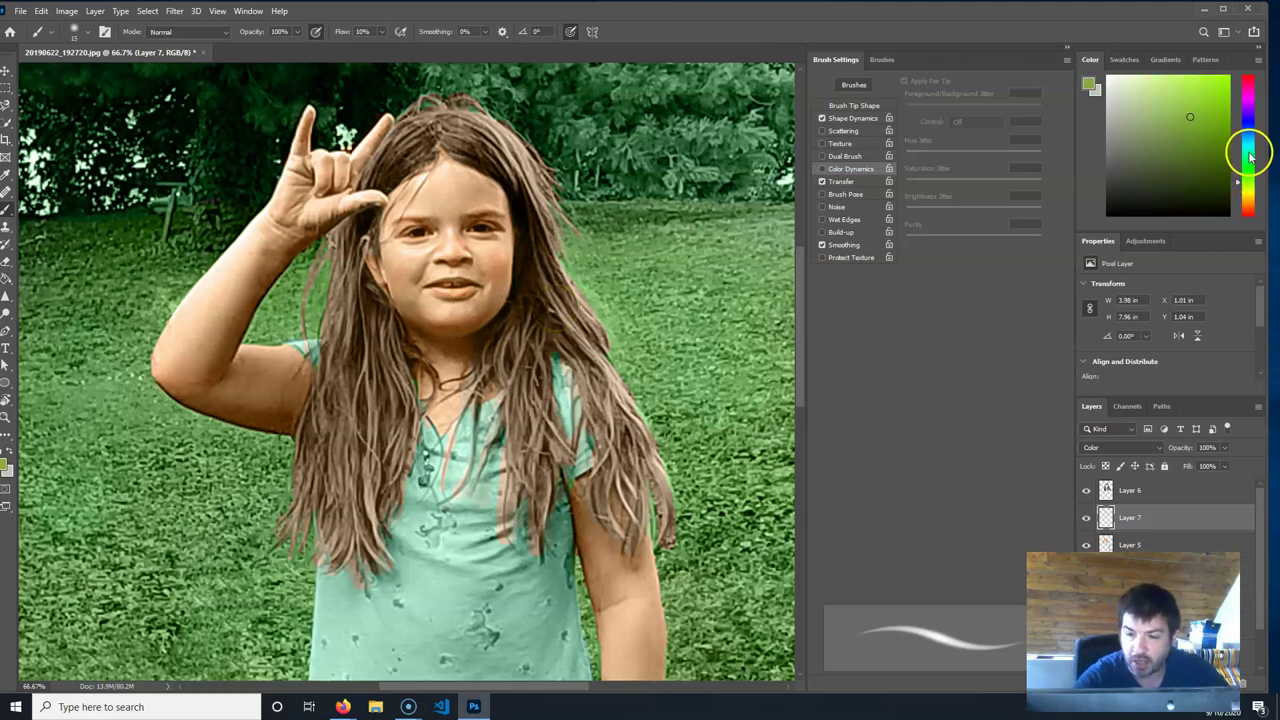
{"action": "left_click", "coordinate": [1249, 153]}
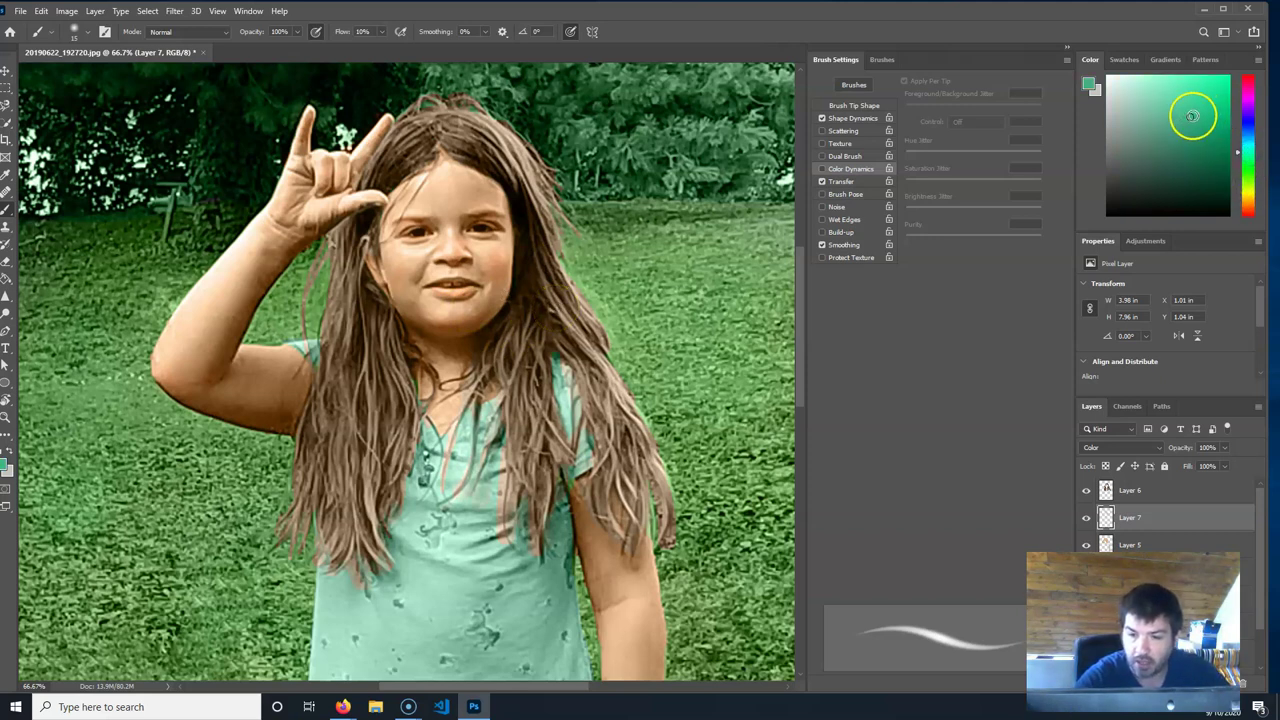
{"action": "left_click", "coordinate": [297, 31]}
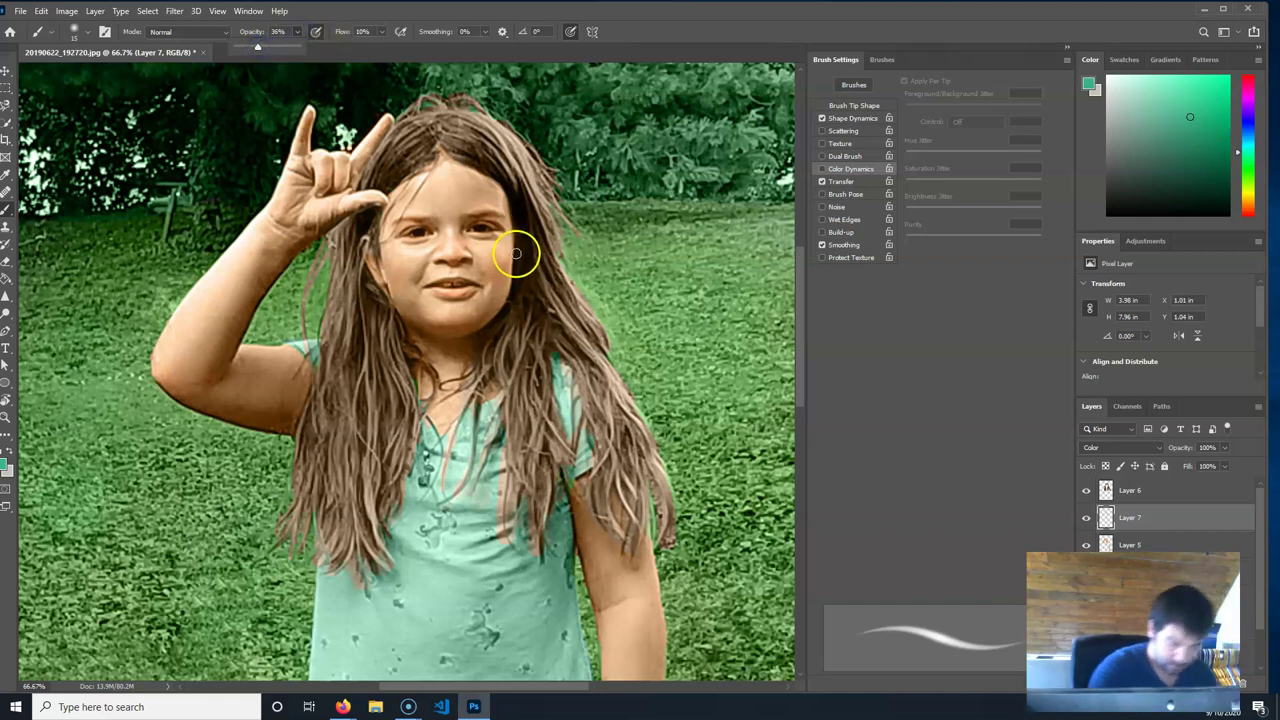
Try a blue-green tint on the girl's forehead, undo it, and enlarge the soft brush to 125 px.
{"action": "key", "text": "["}
{"action": "key", "text": "["}
{"action": "key", "text": "["}
{"action": "key", "text": "["}
{"action": "key", "text": "bracketright"}
{"action": "key", "text": "bracketright"}
{"action": "key", "text": "bracketright"}
{"action": "key", "text": "bracketright"}
{"action": "key", "text": "bracketright"}
{"action": "key", "text": "bracketright"}
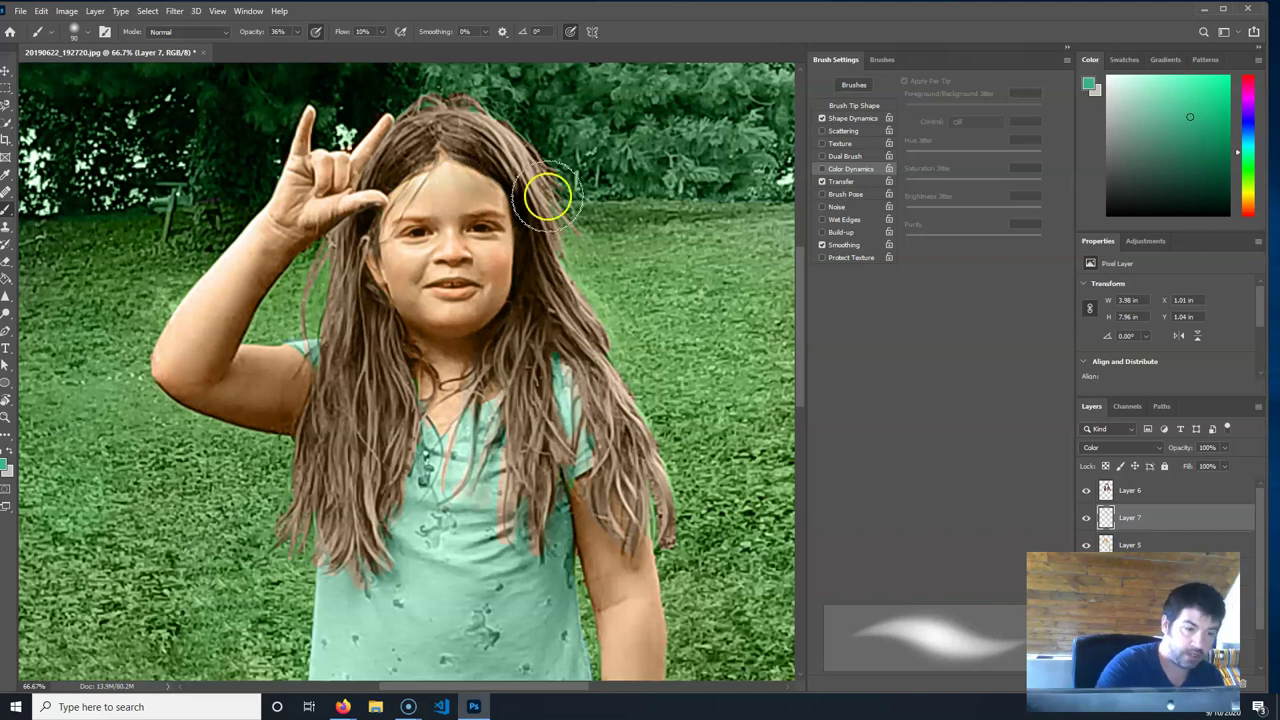
{"action": "key", "text": "ctrl"}
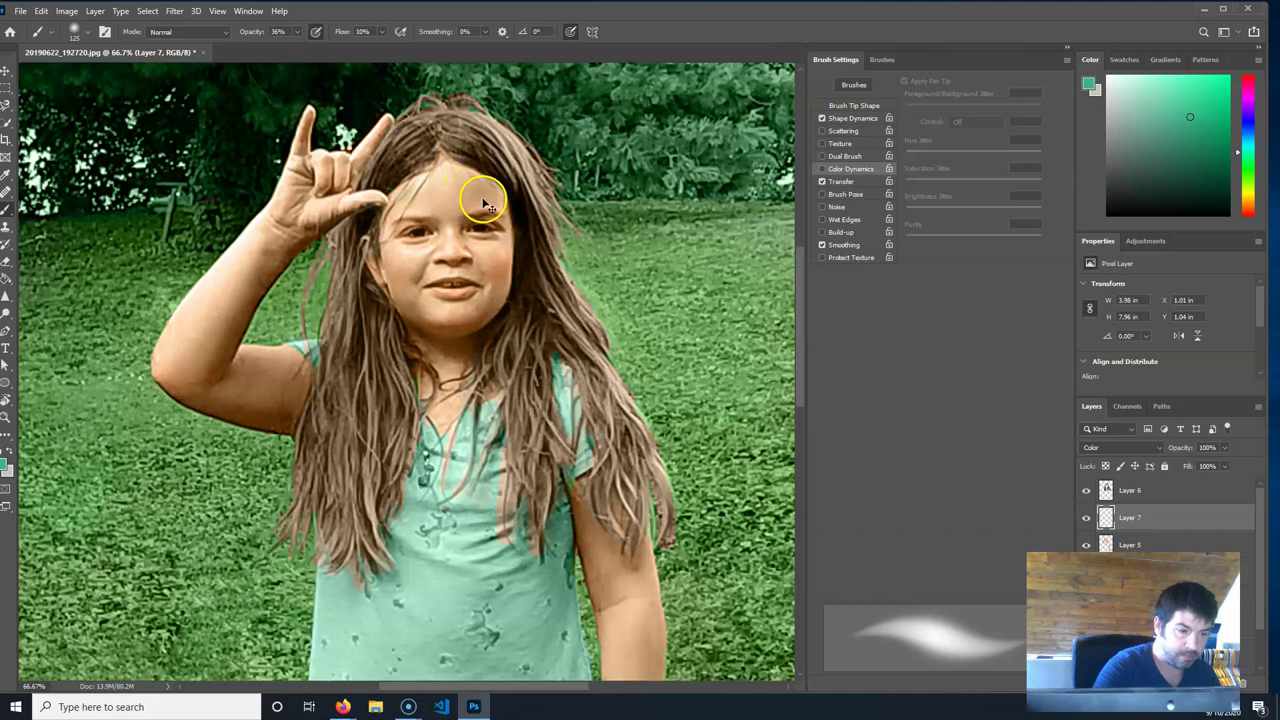
Lower the brush opacity to 11% and paint faint blue-green tints over the girl's face, arms and legs.
{"action": "left_click", "coordinate": [295, 34]}
{"action": "left_click", "coordinate": [280, 48]}
{"action": "left_click", "coordinate": [471, 194]}
{"action": "mouse_move", "coordinate": [204, 333]}
{"action": "left_mouse_down"}
{"action": "mouse_move", "coordinate": [219, 300]}
{"action": "mouse_move", "coordinate": [217, 373]}
{"action": "mouse_move", "coordinate": [288, 378]}
{"action": "left_mouse_up"}
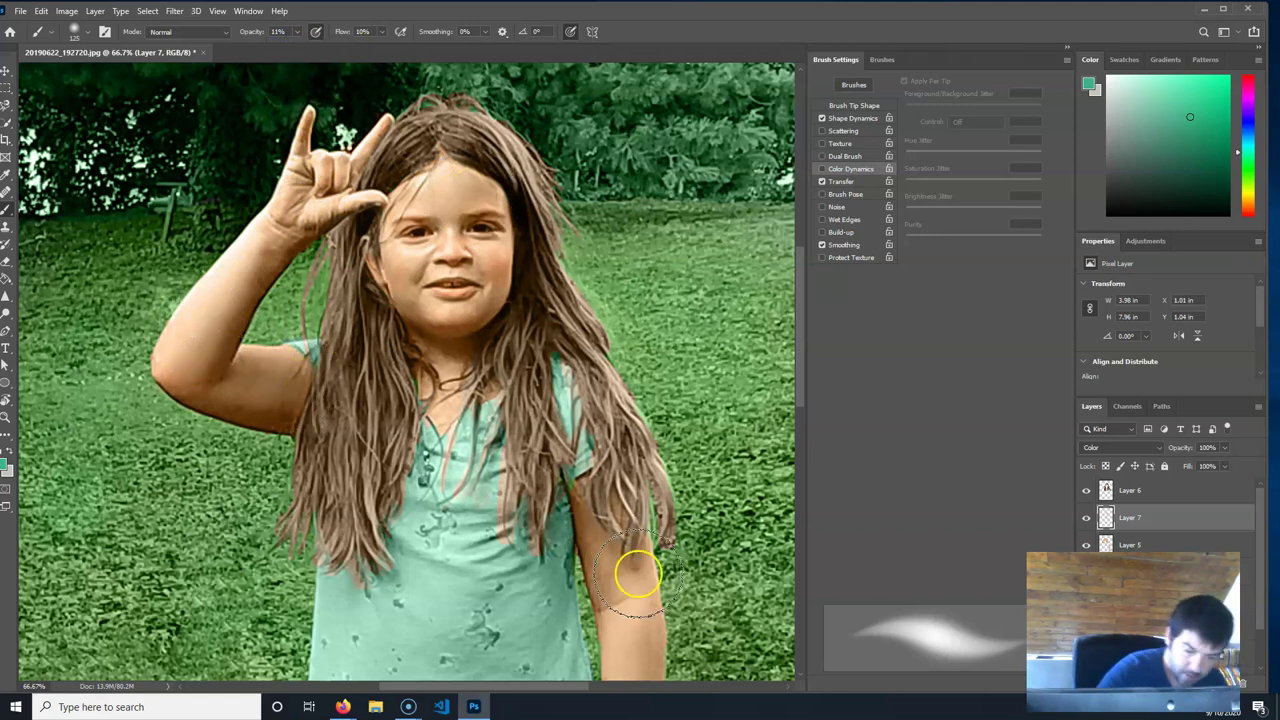
{"action": "left_click_drag", "start_coordinate": [686, 522], "coordinate": [704, 421]}
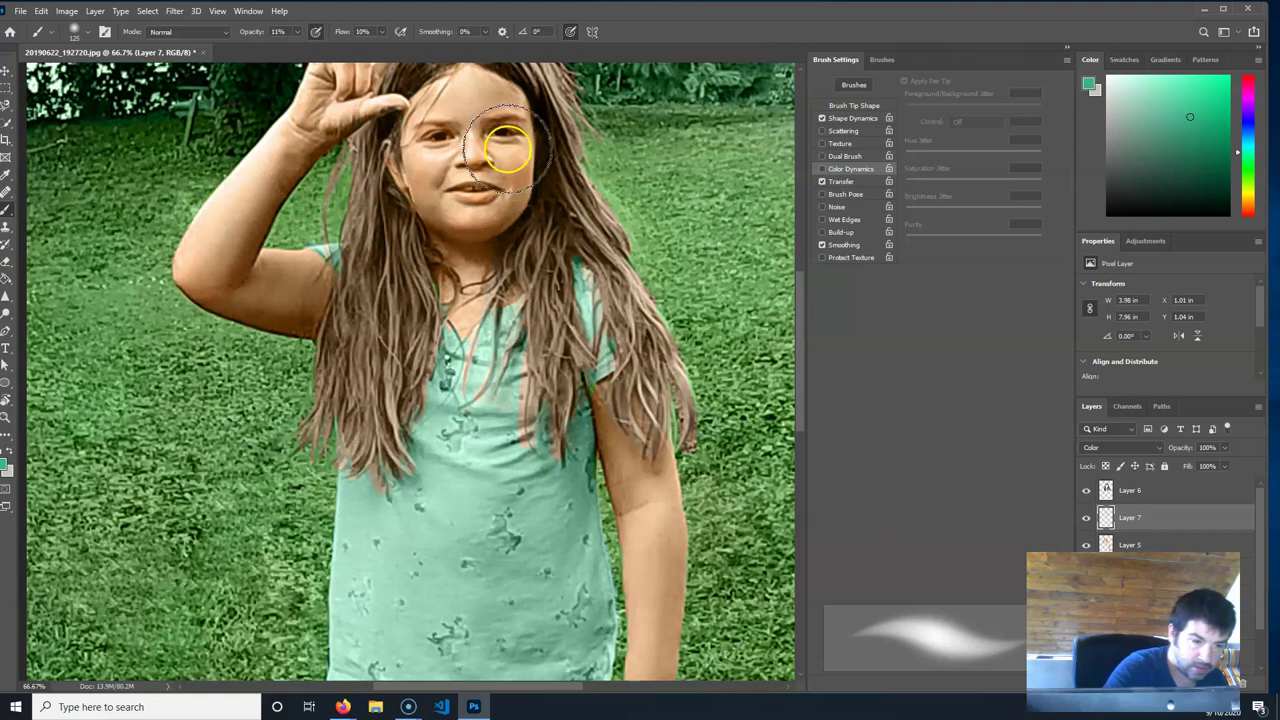
{"action": "scroll", "coordinate": [651, 274], "scroll_direction": "down", "scroll_amount": 1}
{"action": "scroll", "coordinate": [651, 274], "scroll_direction": "down", "scroll_amount": 5}
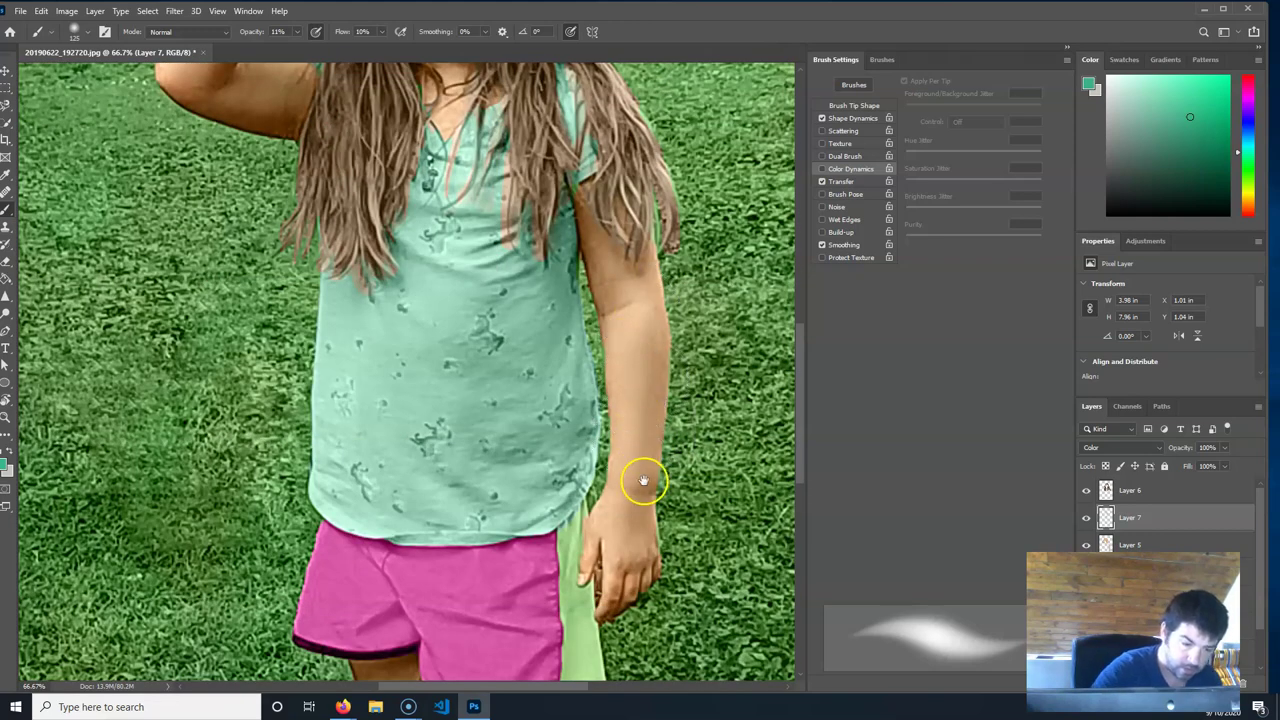
{"action": "scroll", "coordinate": [643, 480], "scroll_direction": "down", "scroll_amount": 10}
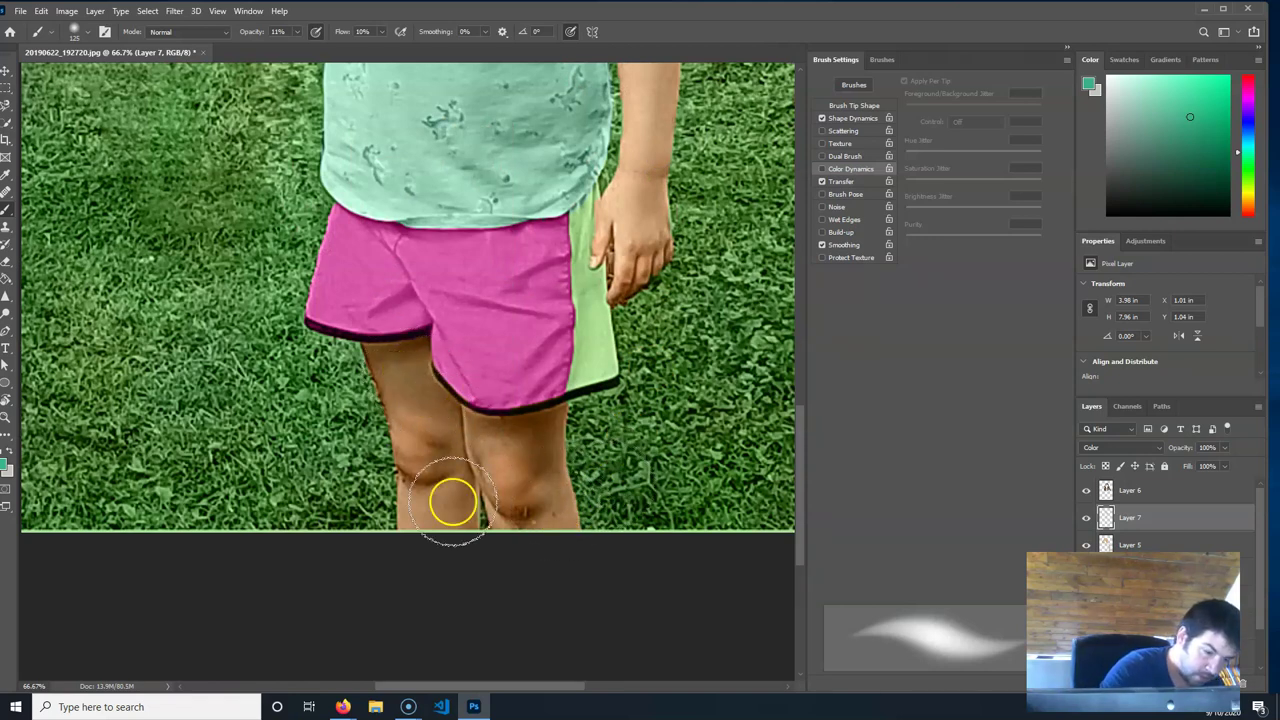
{"action": "scroll", "coordinate": [640, 275], "scroll_direction": "up", "scroll_amount": 5}
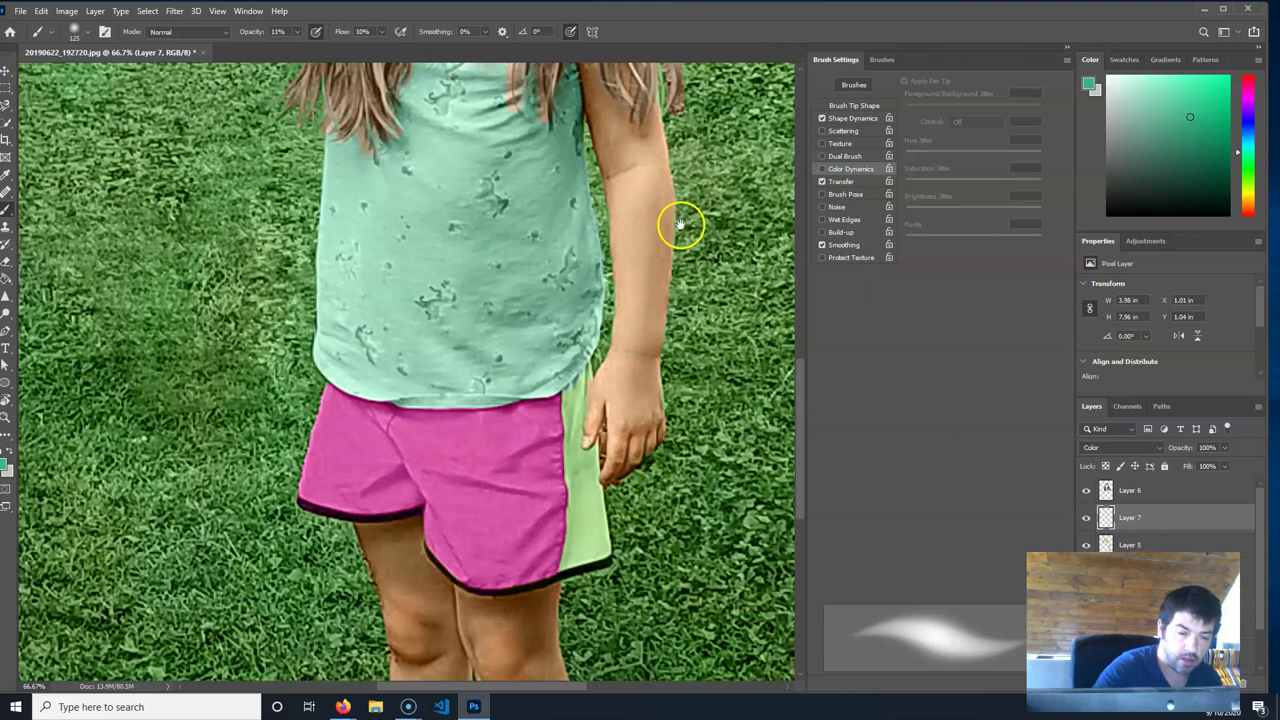
{"action": "scroll", "coordinate": [660, 250], "scroll_direction": "up", "scroll_amount": 6}
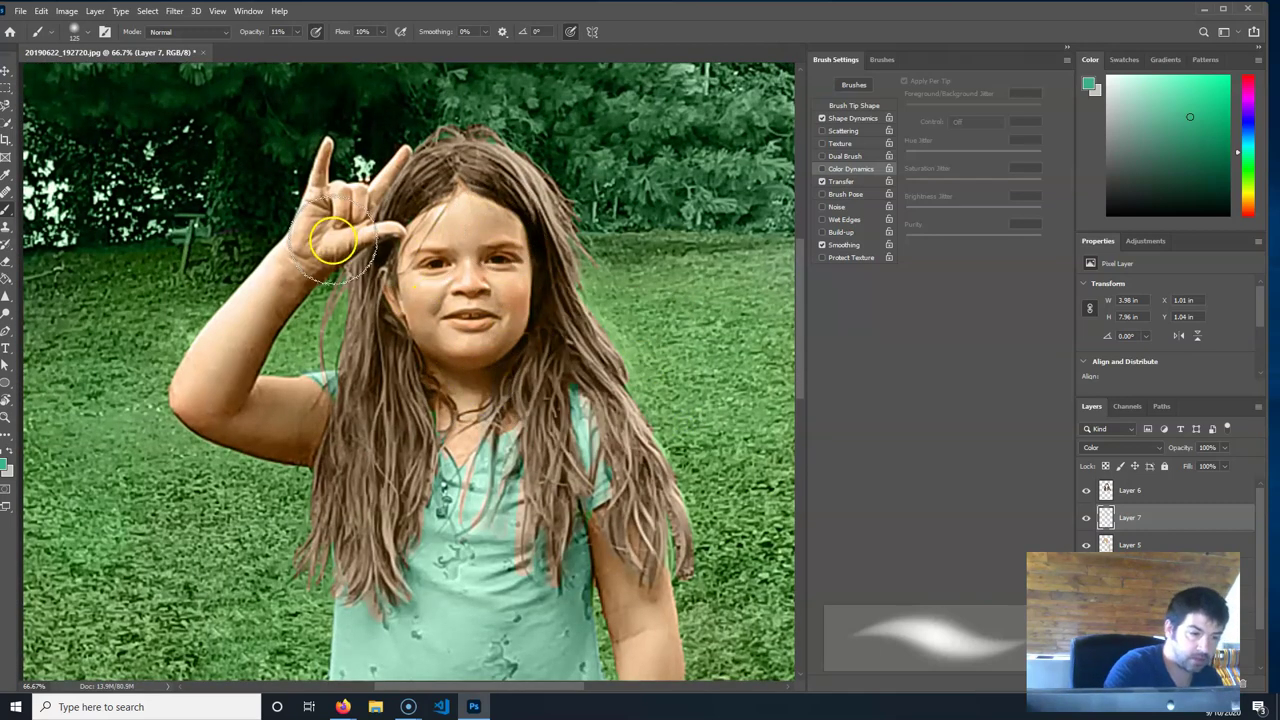
Choose a muted yellow and brush a faint tint of it over the girl's face, lowered arm and hand.
{"action": "left_click", "coordinate": [1250, 185]}
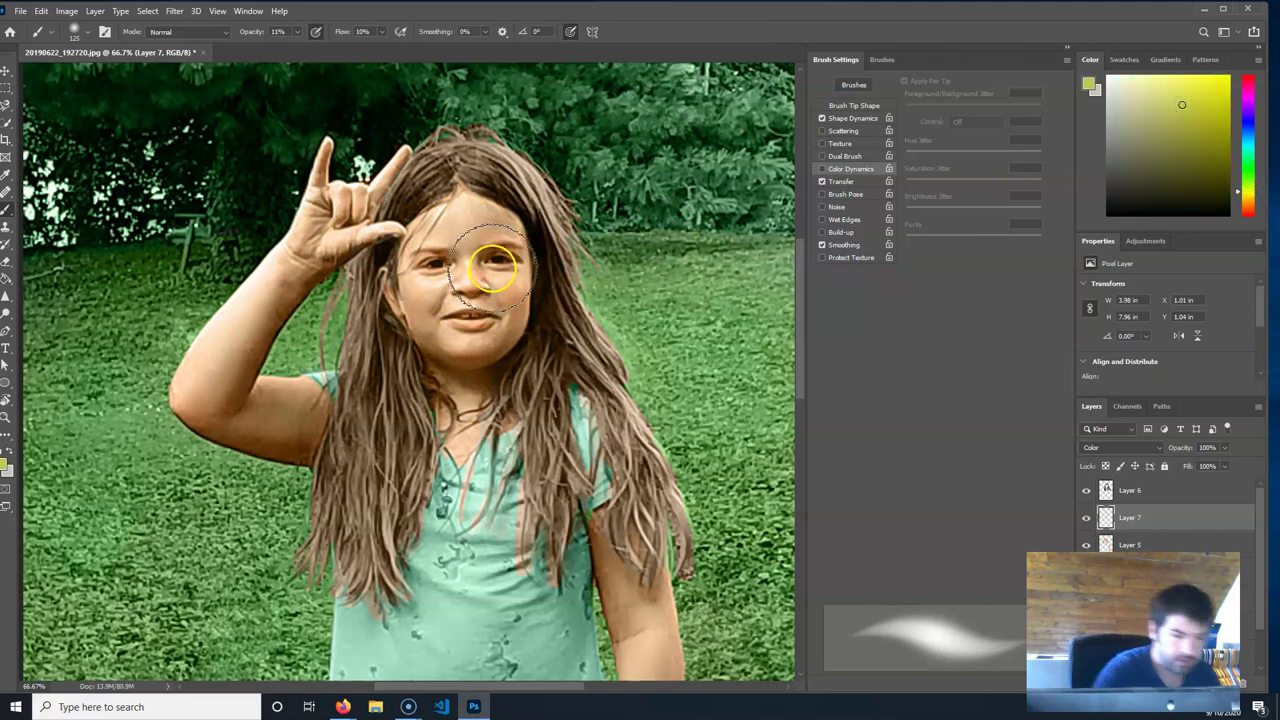
{"action": "mouse_move", "coordinate": [425, 240]}
{"action": "left_mouse_down"}
{"action": "mouse_move", "coordinate": [407, 284]}
{"action": "mouse_move", "coordinate": [479, 310]}
{"action": "mouse_move", "coordinate": [519, 306]}
{"action": "mouse_move", "coordinate": [505, 285]}
{"action": "mouse_move", "coordinate": [508, 307]}
{"action": "mouse_move", "coordinate": [463, 332]}
{"action": "mouse_move", "coordinate": [325, 260]}
{"action": "mouse_move", "coordinate": [276, 282]}
{"action": "mouse_move", "coordinate": [222, 388]}
{"action": "mouse_move", "coordinate": [285, 383]}
{"action": "mouse_move", "coordinate": [301, 424]}
{"action": "mouse_move", "coordinate": [266, 434]}
{"action": "mouse_move", "coordinate": [240, 410]}
{"action": "mouse_move", "coordinate": [221, 357]}
{"action": "mouse_move", "coordinate": [332, 206]}
{"action": "mouse_move", "coordinate": [408, 243]}
{"action": "left_mouse_up"}
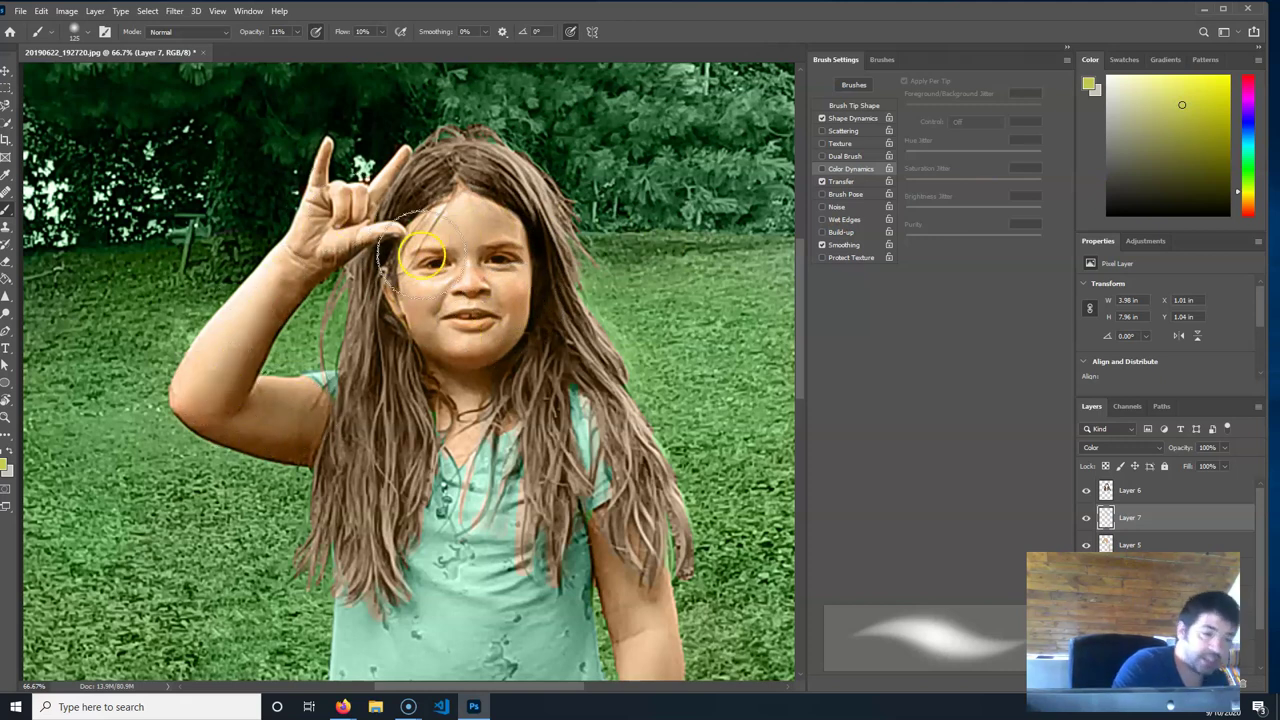
{"action": "left_click_drag", "start_coordinate": [697, 498], "coordinate": [689, 213]}
{"action": "mouse_move", "coordinate": [634, 320]}
{"action": "left_mouse_down"}
{"action": "mouse_move", "coordinate": [650, 373]}
{"action": "mouse_move", "coordinate": [637, 511]}
{"action": "mouse_move", "coordinate": [642, 376]}
{"action": "mouse_move", "coordinate": [647, 596]}
{"action": "mouse_move", "coordinate": [705, 508]}
{"action": "mouse_move", "coordinate": [703, 429]}
{"action": "left_mouse_up"}
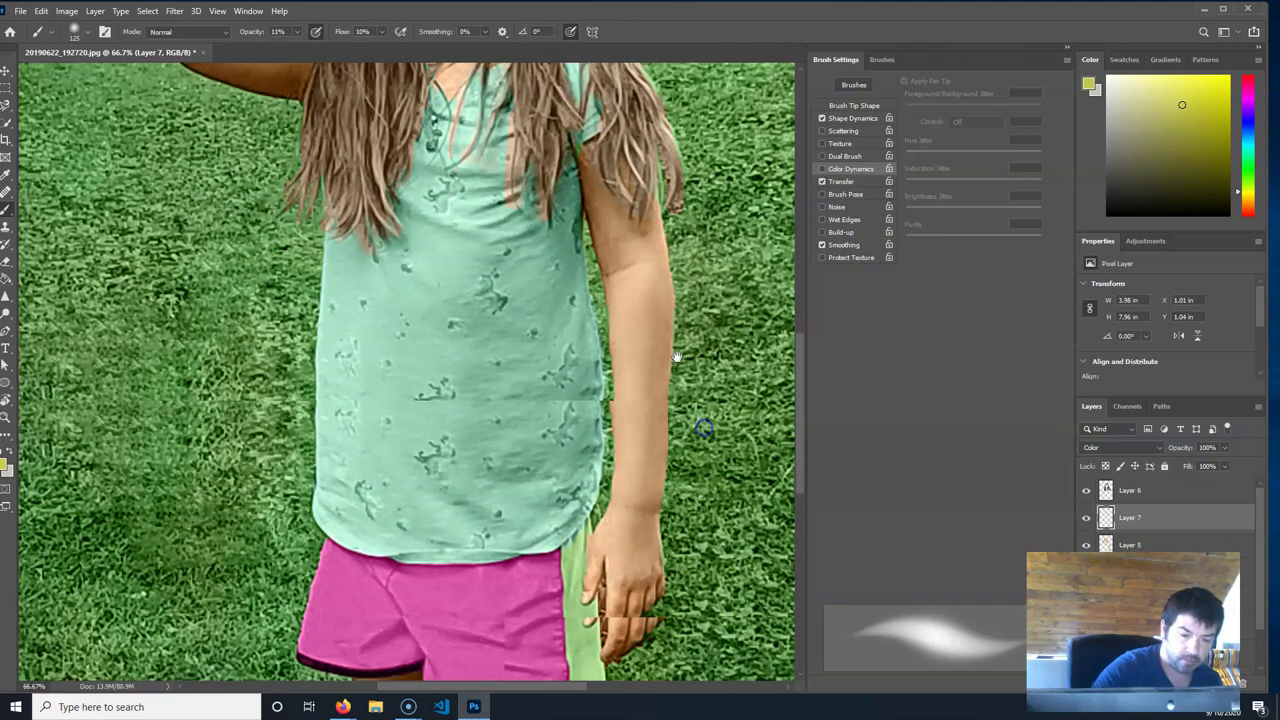
{"action": "left_click_drag", "start_coordinate": [652, 630], "coordinate": [672, 377]}
{"action": "scroll", "coordinate": [672, 377], "scroll_direction": "down", "scroll_amount": 2}
{"action": "mouse_move", "coordinate": [558, 428]}
{"action": "left_mouse_down"}
{"action": "mouse_move", "coordinate": [493, 473]}
{"action": "mouse_move", "coordinate": [438, 474]}
{"action": "mouse_move", "coordinate": [443, 334]}
{"action": "mouse_move", "coordinate": [631, 417]}
{"action": "mouse_move", "coordinate": [657, 314]}
{"action": "left_mouse_up"}
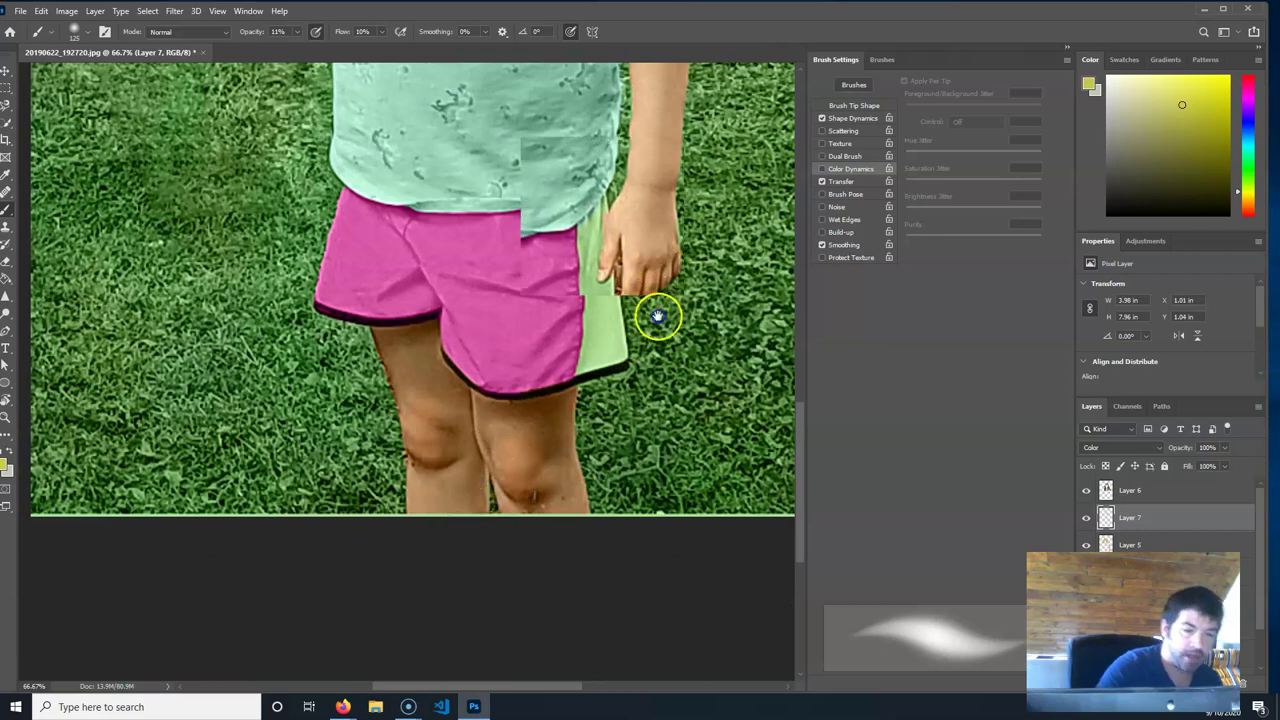
{"action": "scroll", "coordinate": [686, 386], "scroll_direction": "up", "scroll_amount": 10}
{"action": "scroll", "coordinate": [690, 400], "scroll_direction": "up", "scroll_amount": 2}
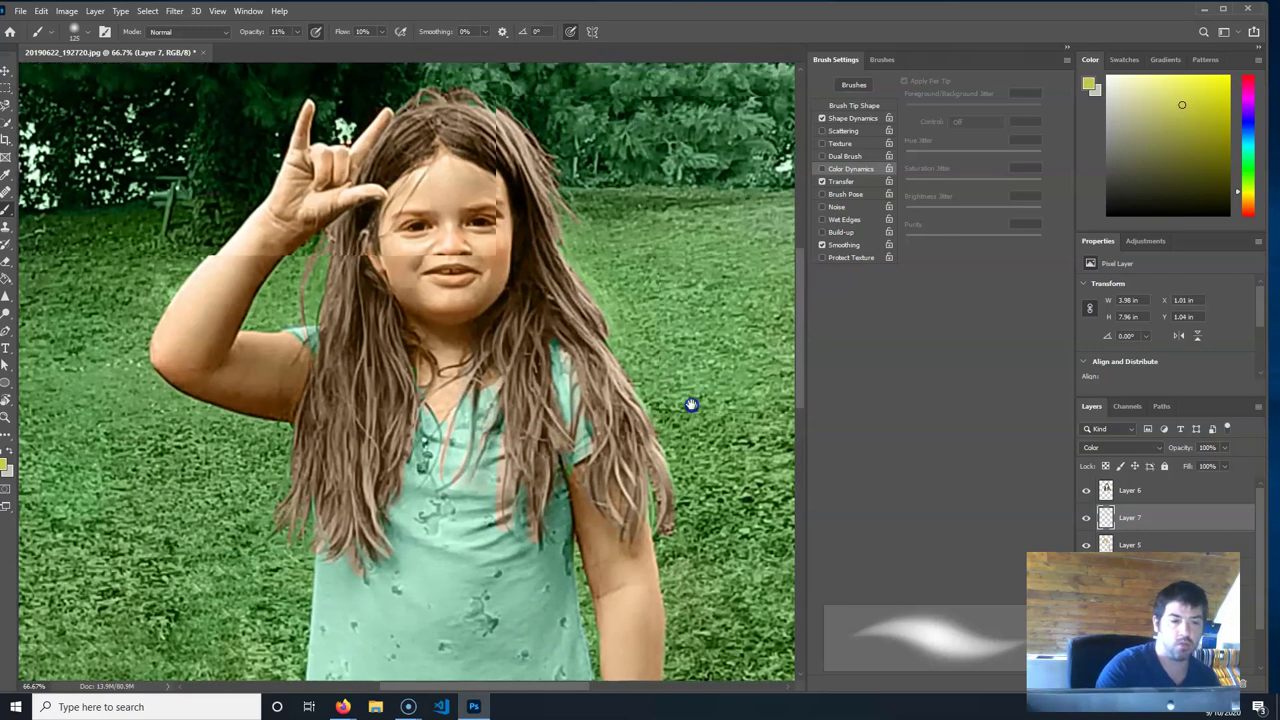
{"action": "left_click", "coordinate": [598, 330]}
Choose a light yellow-green and brush a faint tint of it over the girl's lowered arm, hand and legs.
{"action": "left_click", "coordinate": [1249, 182]}
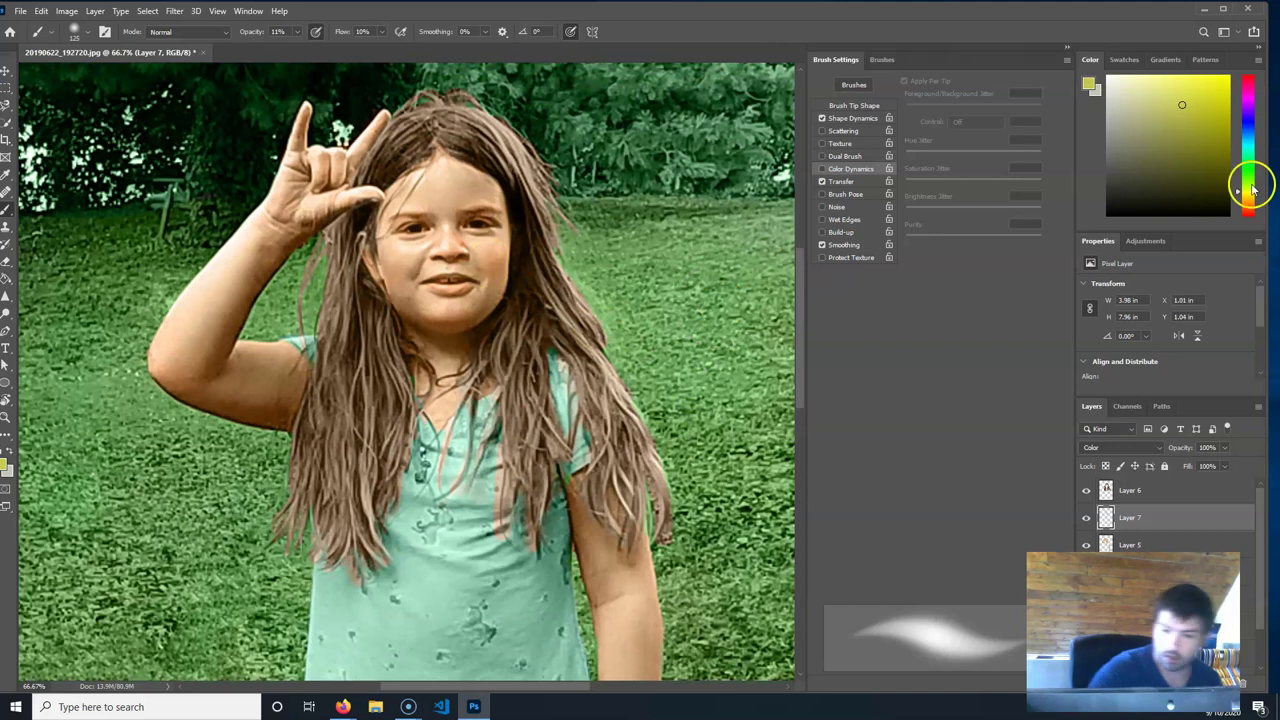
{"action": "left_click", "coordinate": [1249, 178]}
{"action": "left_click", "coordinate": [1183, 101]}
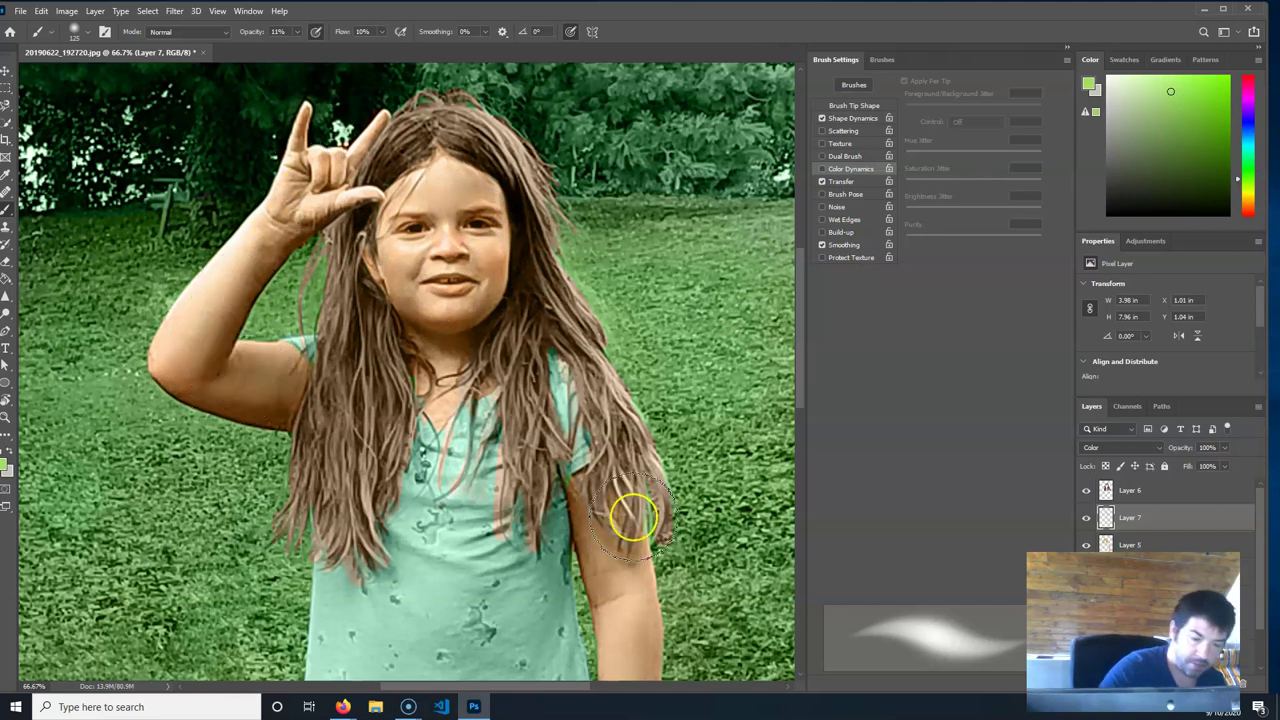
{"action": "scroll", "coordinate": [628, 440], "scroll_direction": "down", "scroll_amount": 5}
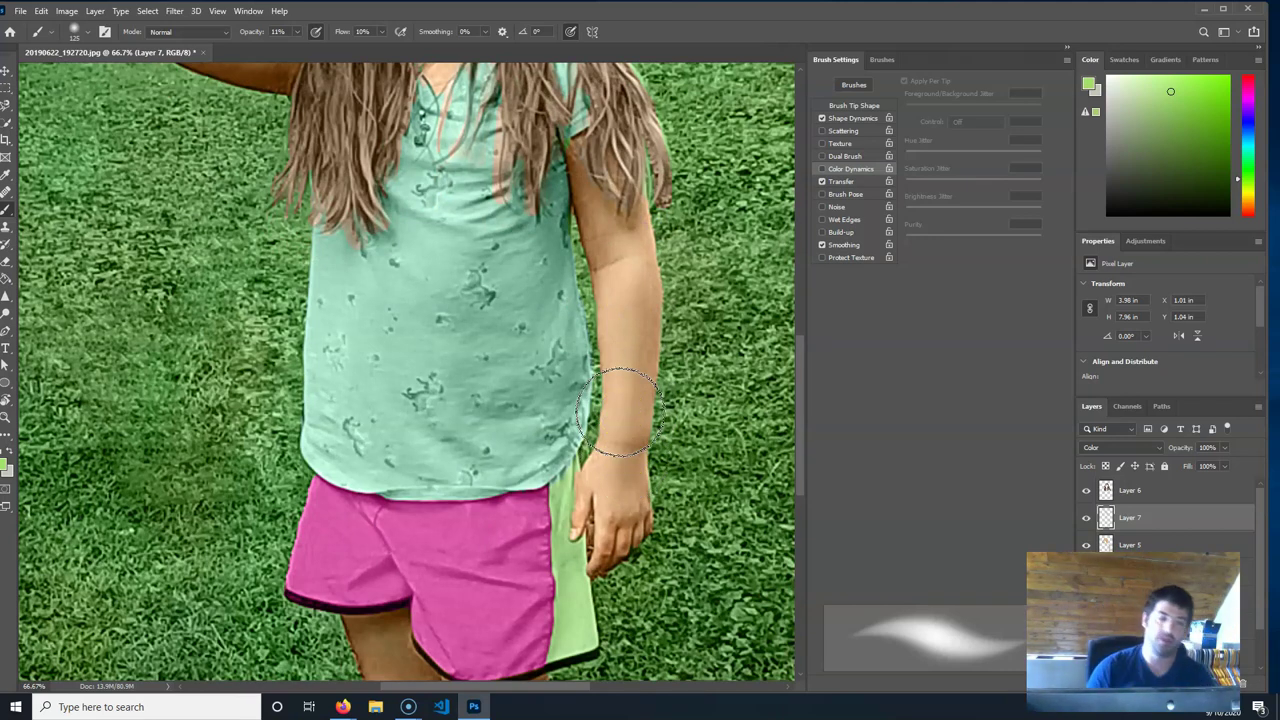
{"action": "mouse_move", "coordinate": [620, 410]}
{"action": "left_mouse_down"}
{"action": "mouse_move", "coordinate": [628, 457]}
{"action": "mouse_move", "coordinate": [606, 509]}
{"action": "left_mouse_up"}
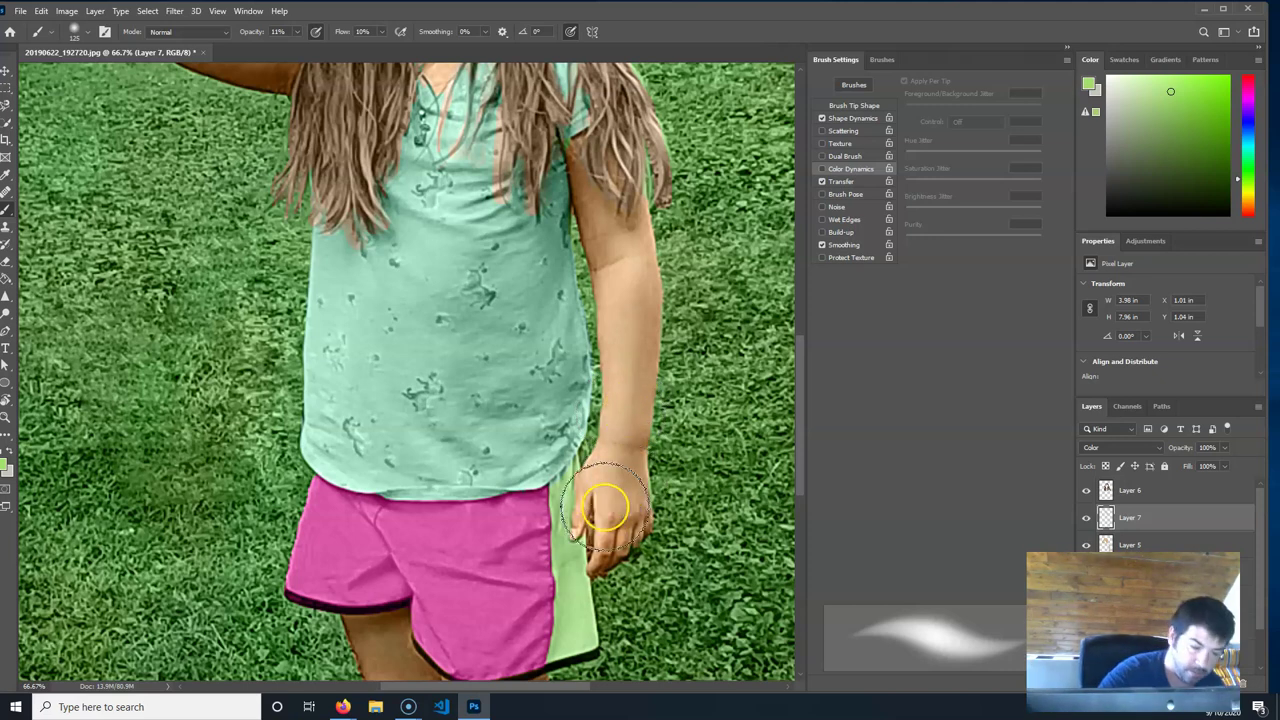
{"action": "scroll", "coordinate": [643, 286], "scroll_direction": "down", "scroll_amount": 3}
{"action": "left_click", "coordinate": [432, 483]}
{"action": "left_click_drag", "start_coordinate": [432, 483], "coordinate": [429, 563]}
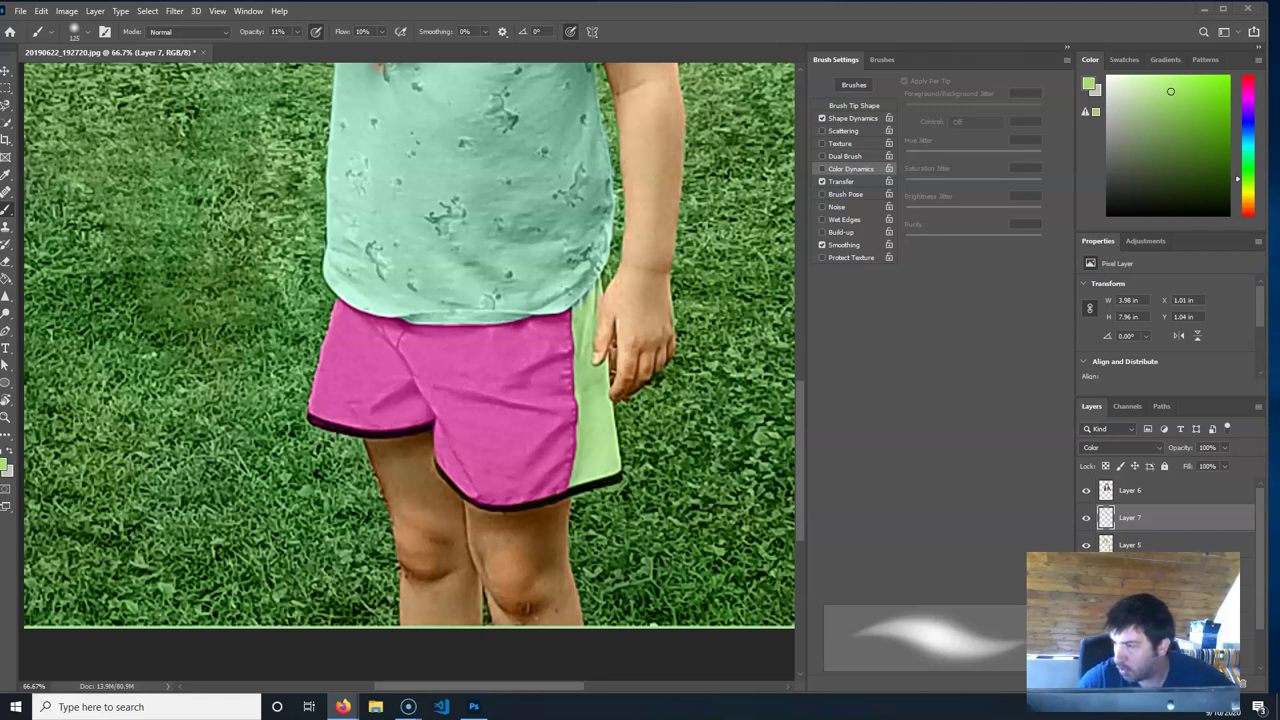
Switch to Firefox and examine several face colour-zone references, including the Washington portrait, cartoon heads and Alvalyn Studio image, plus further image results.
{"action": "key", "text": "alt+Tab"}
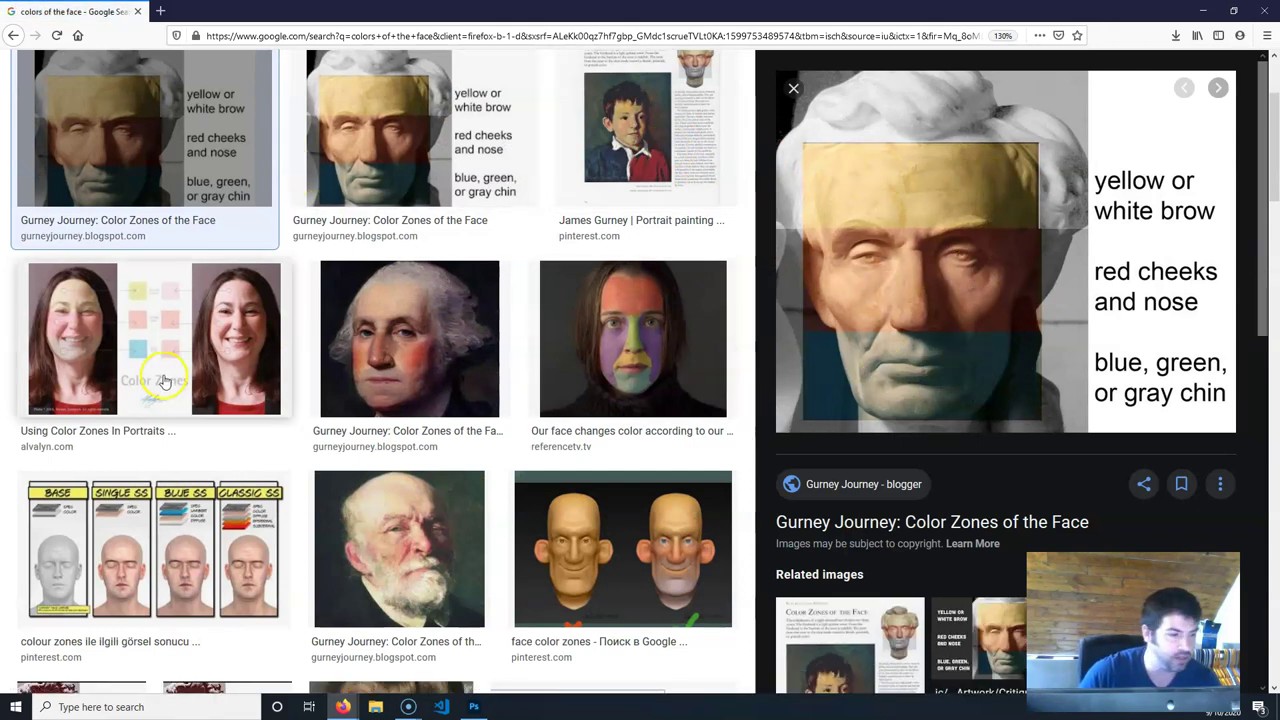
{"action": "left_click", "coordinate": [466, 345]}
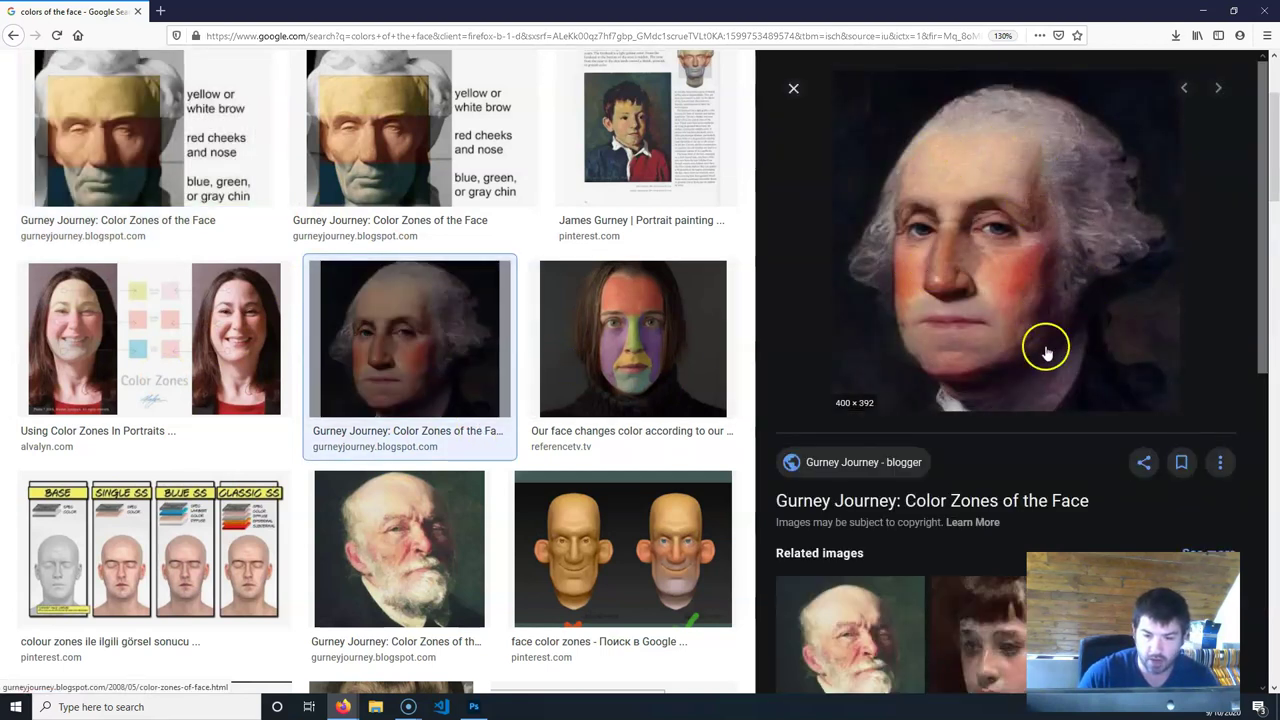
{"action": "left_click", "coordinate": [700, 549]}
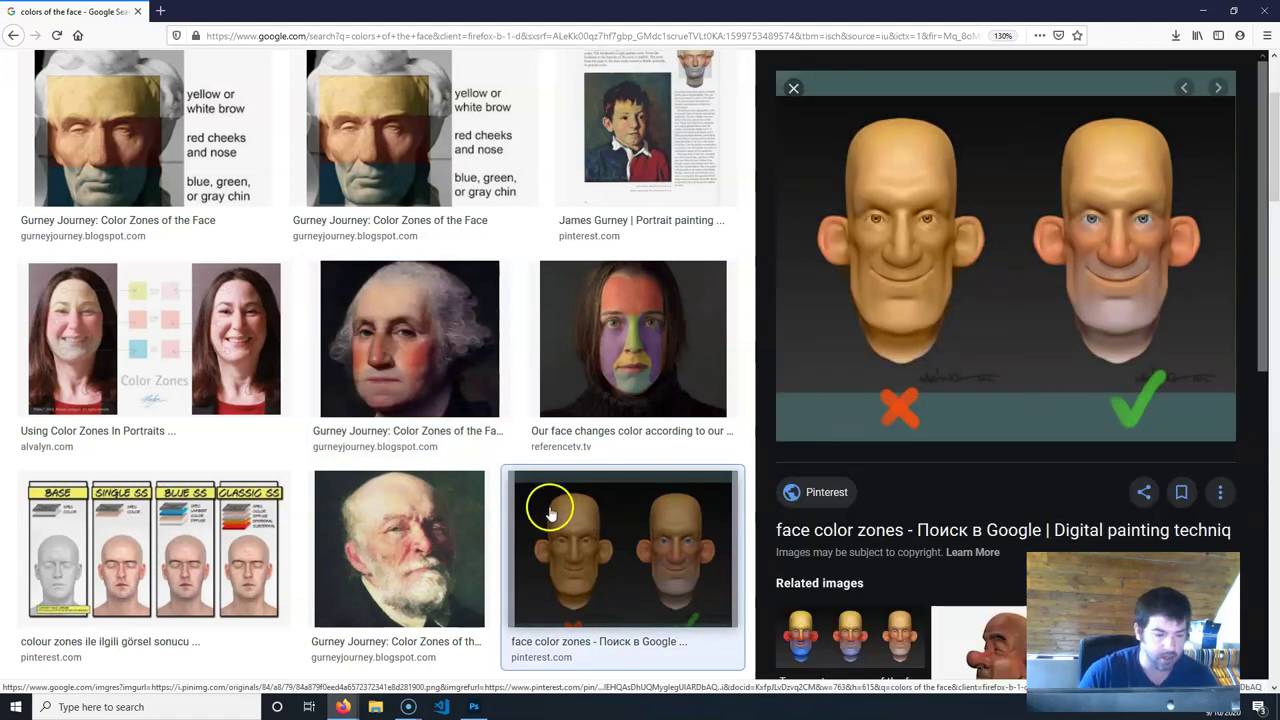
{"action": "left_click", "coordinate": [86, 330]}
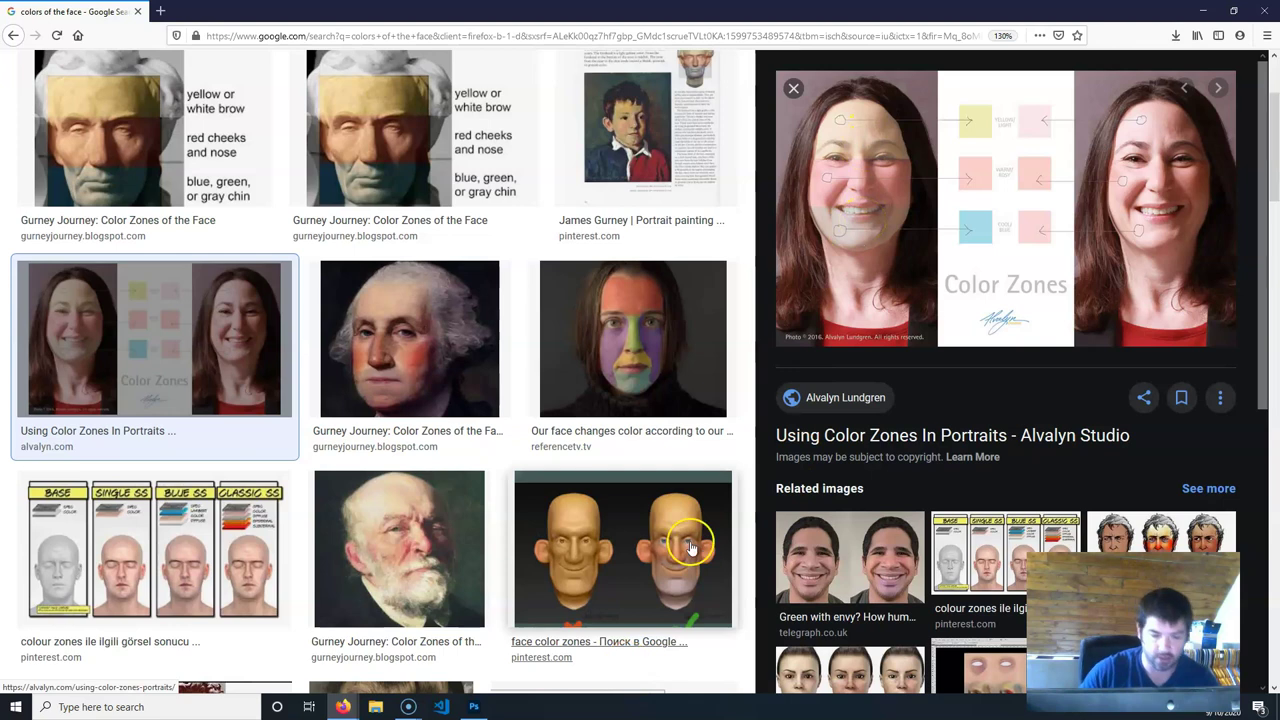
{"action": "scroll", "coordinate": [540, 608], "scroll_direction": "down", "scroll_amount": 2}
{"action": "scroll", "coordinate": [540, 610], "scroll_direction": "down", "scroll_amount": 6}
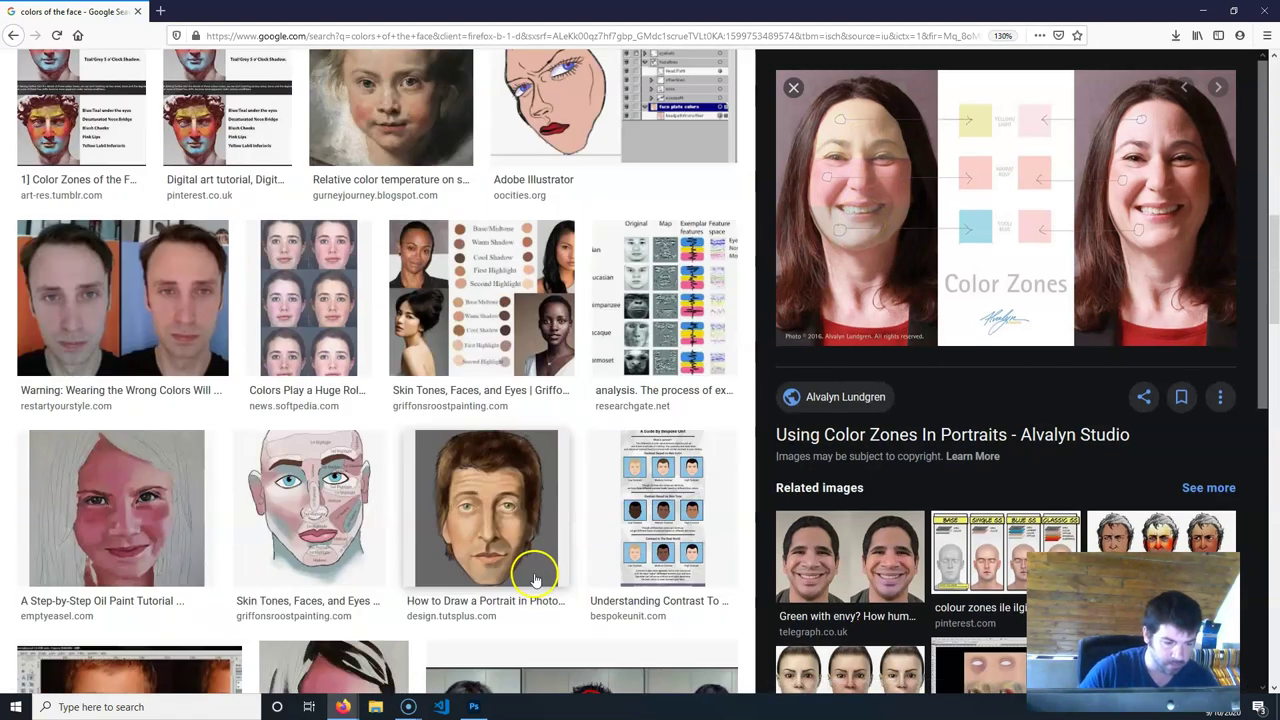
{"action": "scroll", "coordinate": [535, 578], "scroll_direction": "down", "scroll_amount": 3}
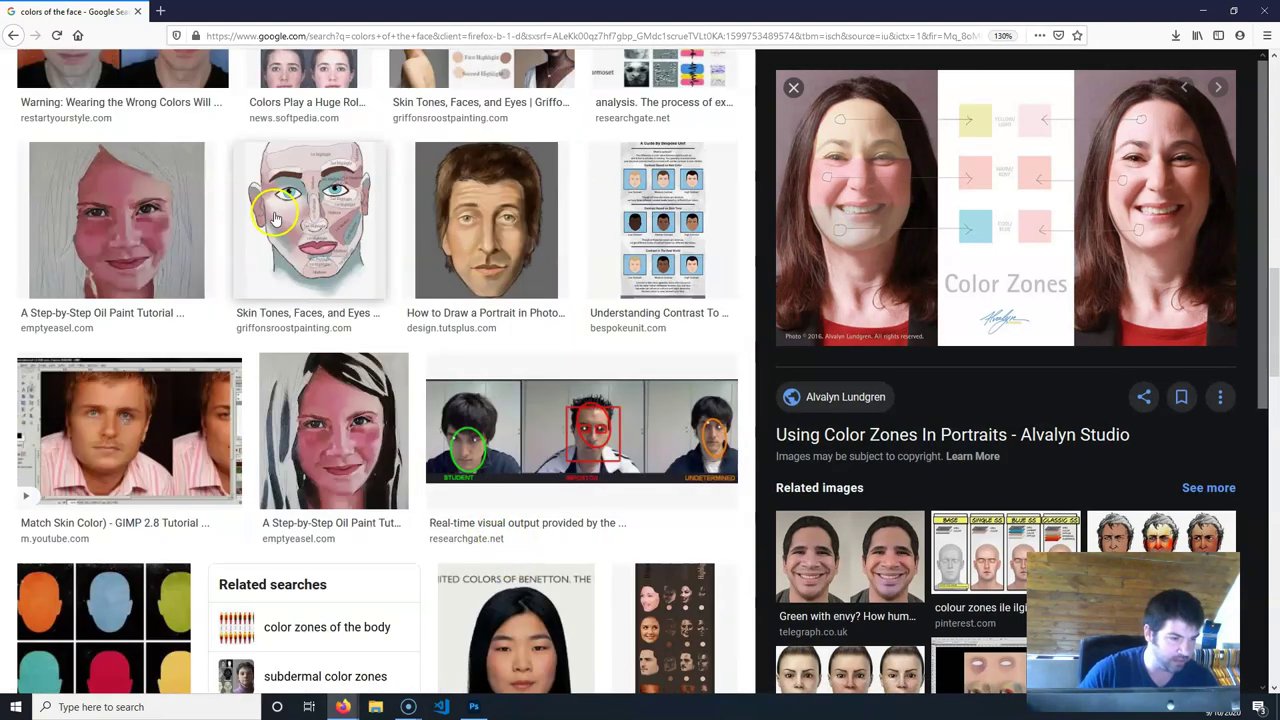
{"action": "scroll", "coordinate": [366, 391], "scroll_direction": "down", "scroll_amount": 3}
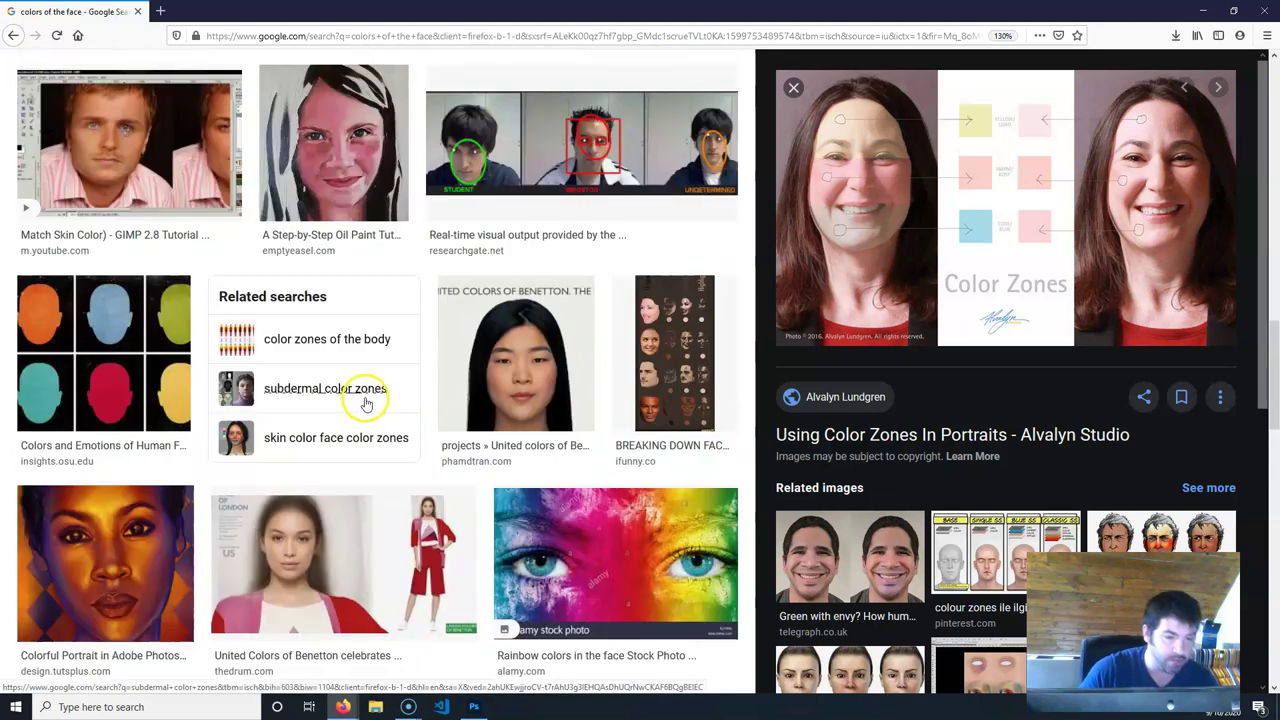
{"action": "scroll", "coordinate": [455, 390], "scroll_direction": "down", "scroll_amount": 2}
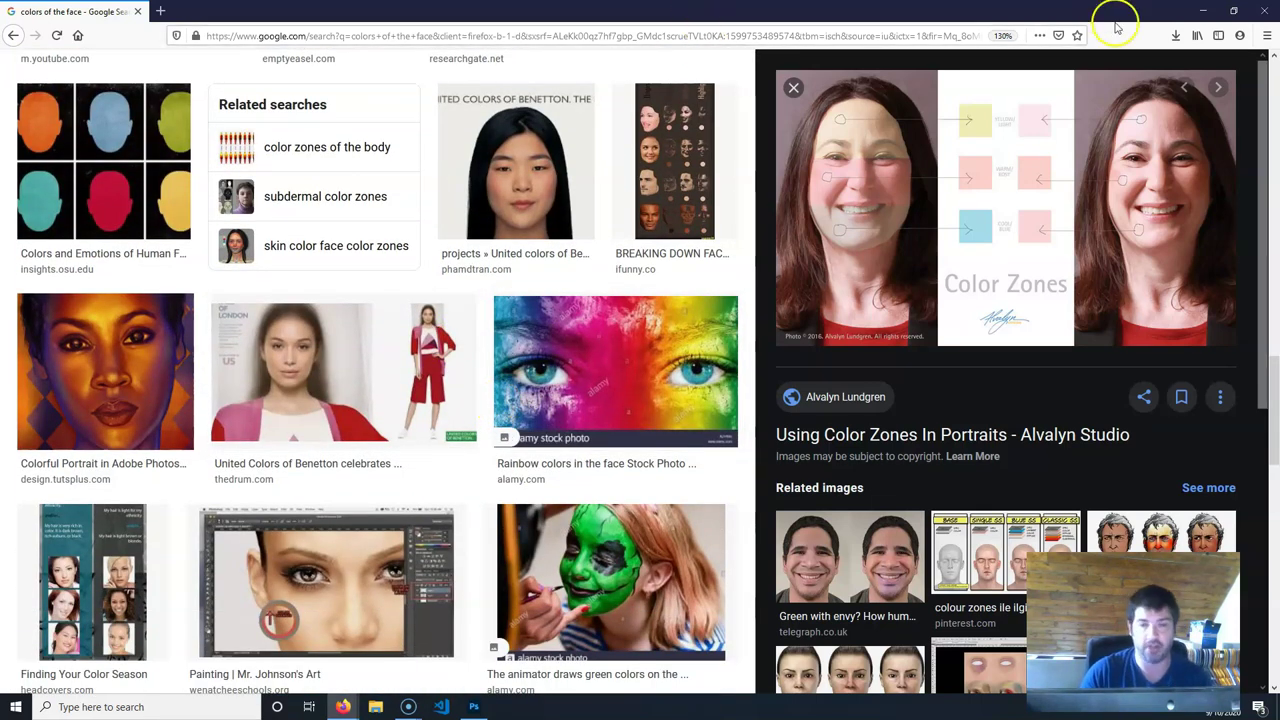
Return to Photoshop and review the colouring of the whole portrait at 33.33% zoom.
{"action": "left_click", "coordinate": [1260, 12]}
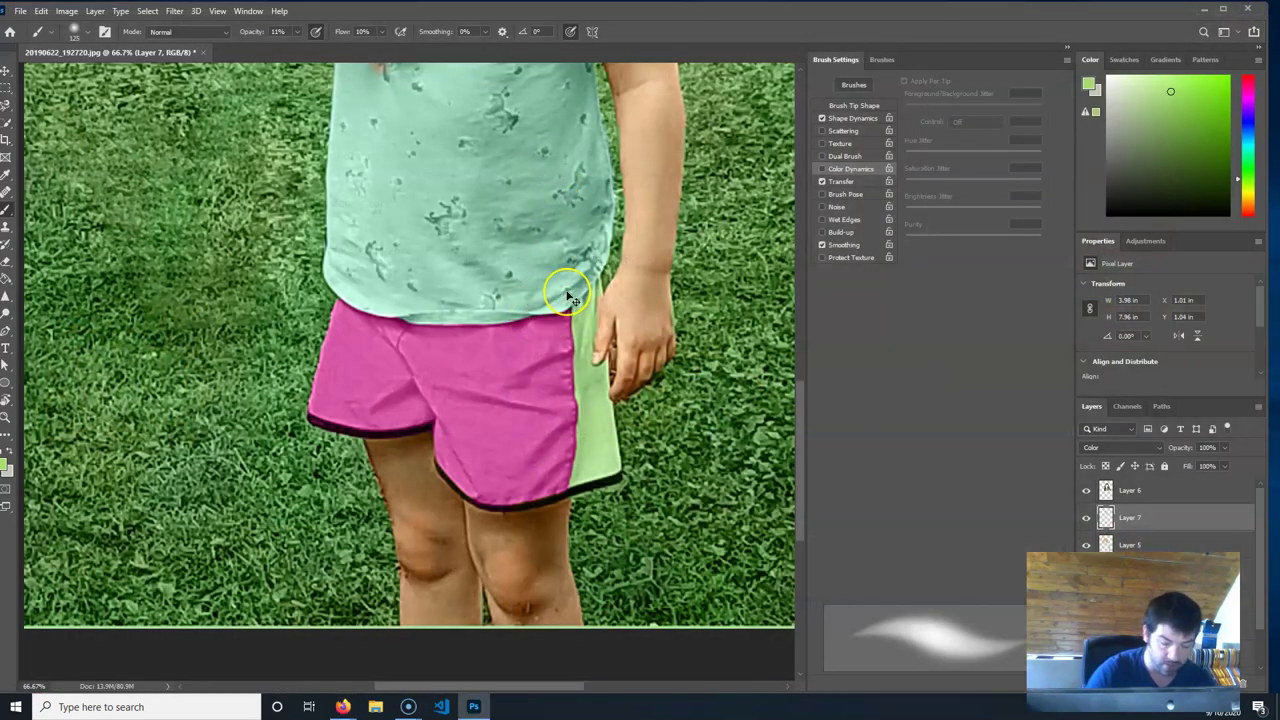
{"action": "key", "text": "ctrl+minus"}
{"action": "key", "text": "ctrl+minus"}
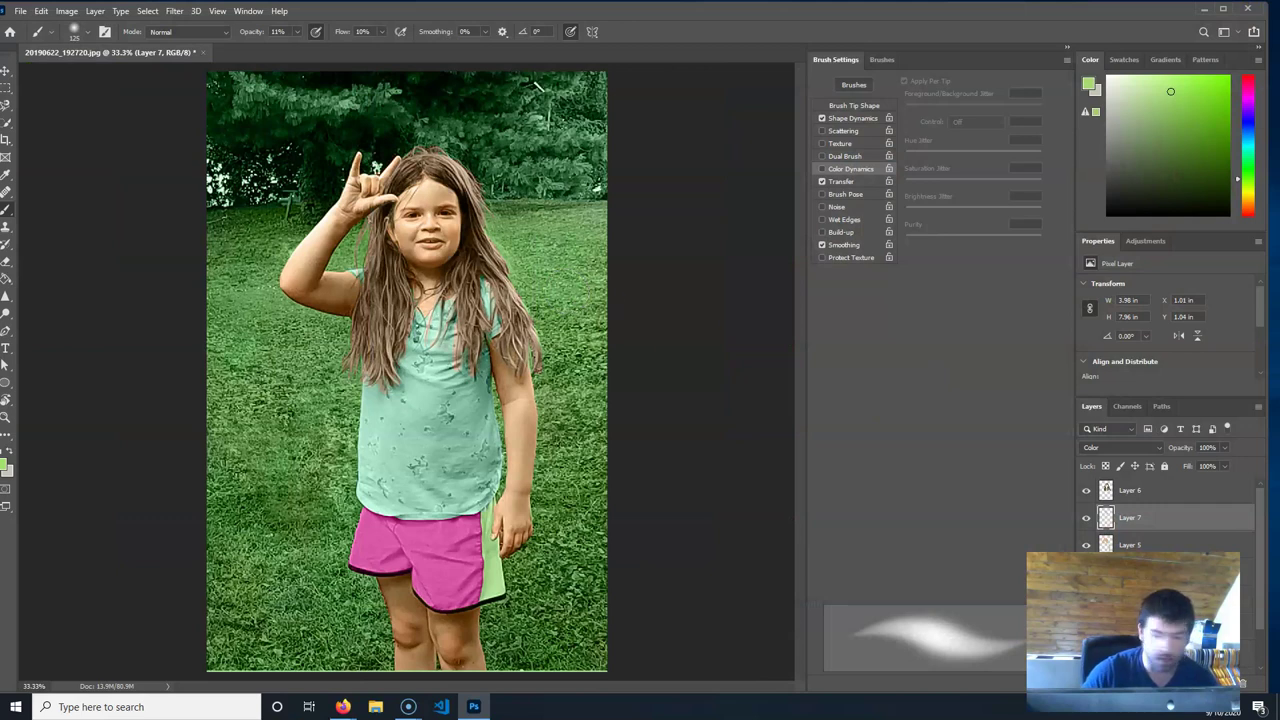
{"action": "key", "text": "alt+Tab"}
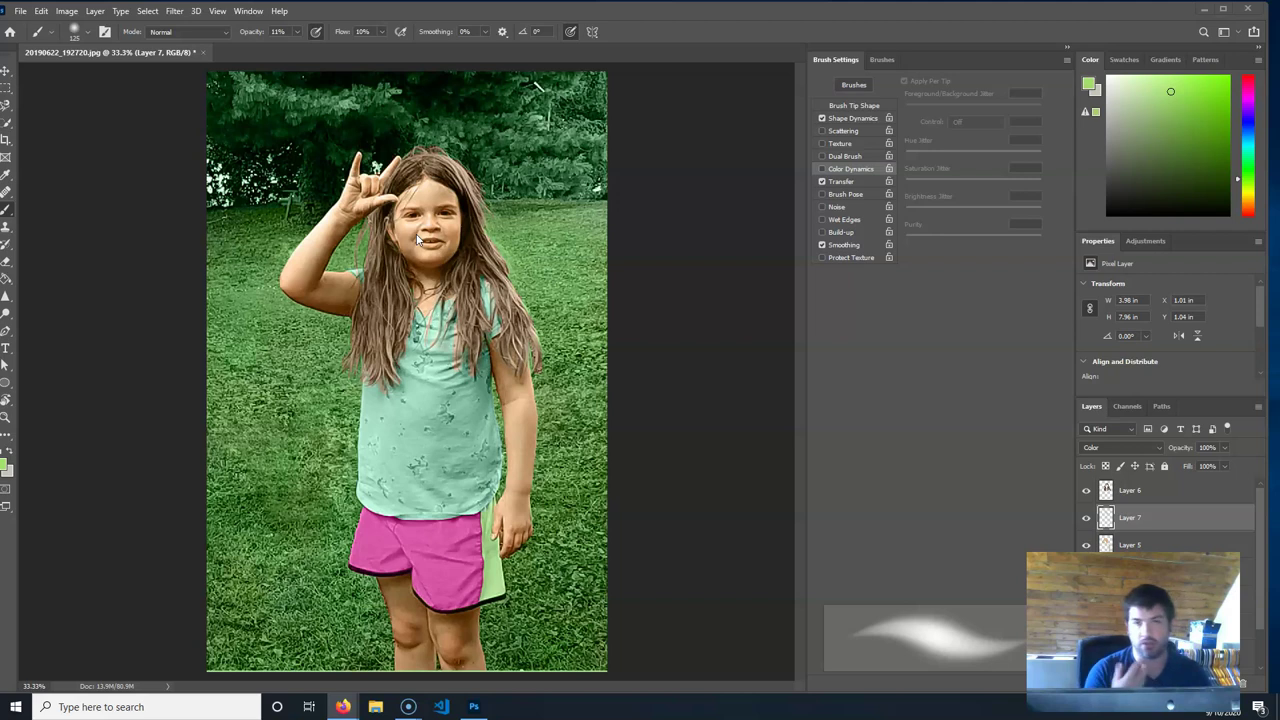
{"action": "left_click_drag", "start_coordinate": [418, 563], "coordinate": [446, 538]}
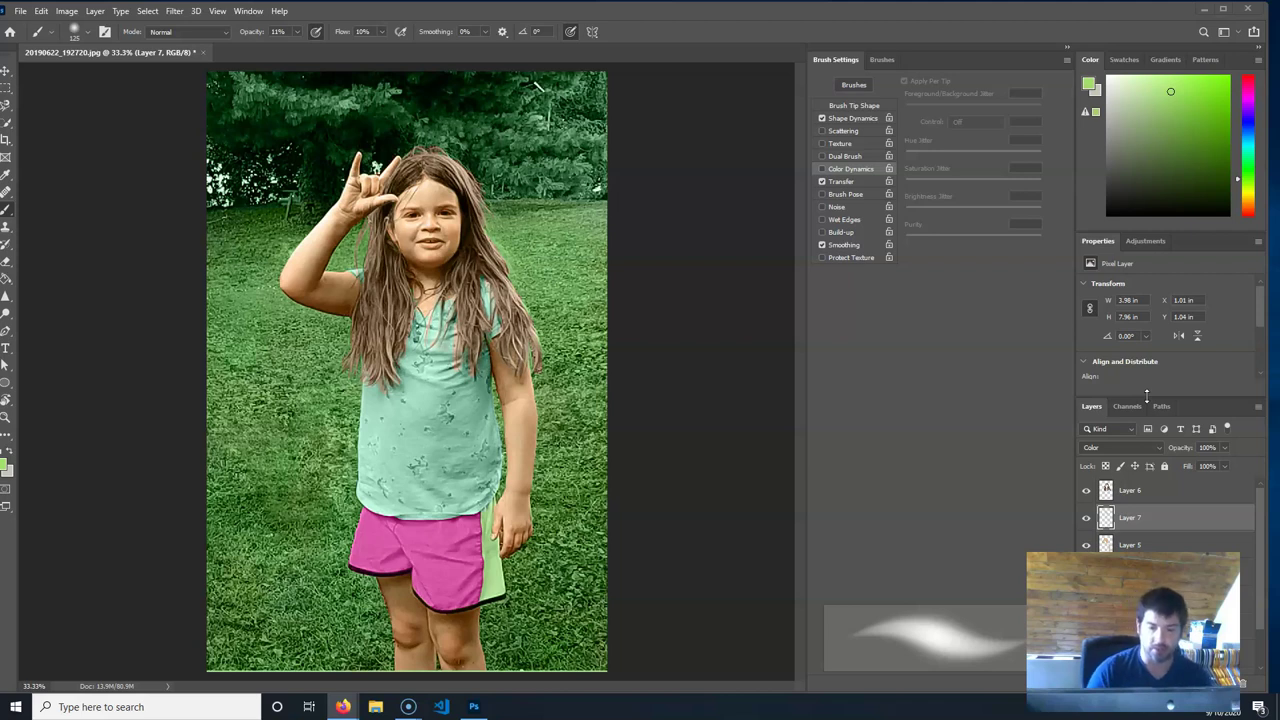
Select every layer from the Background copy up to Layer 6 and group them above the original Background.
{"action": "scroll", "coordinate": [1222, 552], "scroll_direction": "down", "scroll_amount": 2}
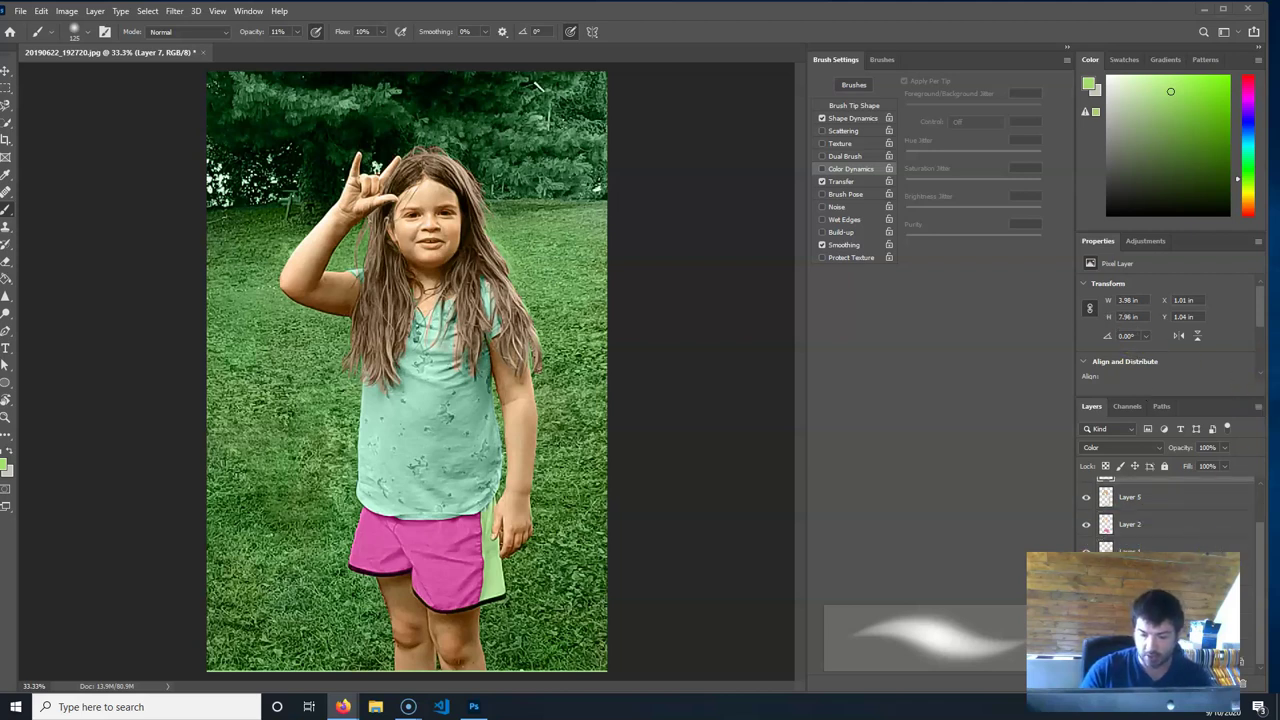
{"action": "left_click", "coordinate": [1188, 578]}
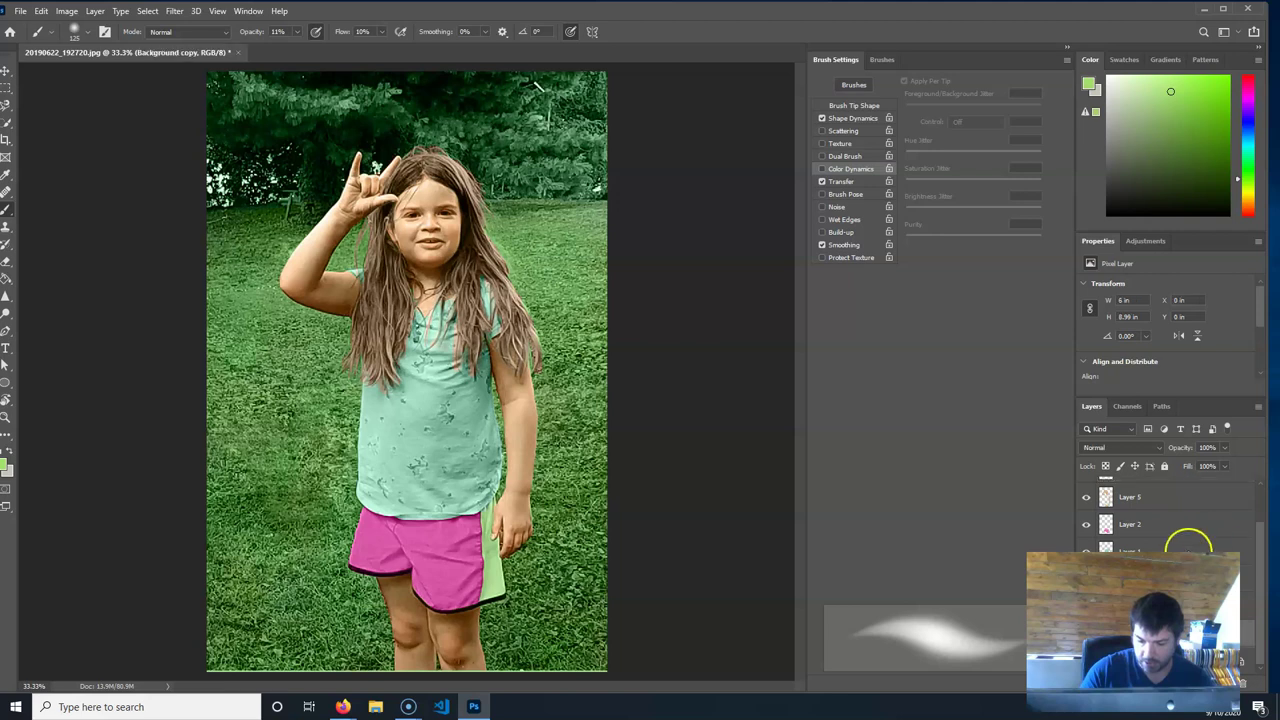
{"action": "scroll", "coordinate": [1188, 543], "scroll_direction": "up", "scroll_amount": 2}
{"action": "left_click", "coordinate": [1152, 491]}
{"action": "key", "text": "ctrl+alt+a"}
{"action": "key", "text": "ctrl+g"}
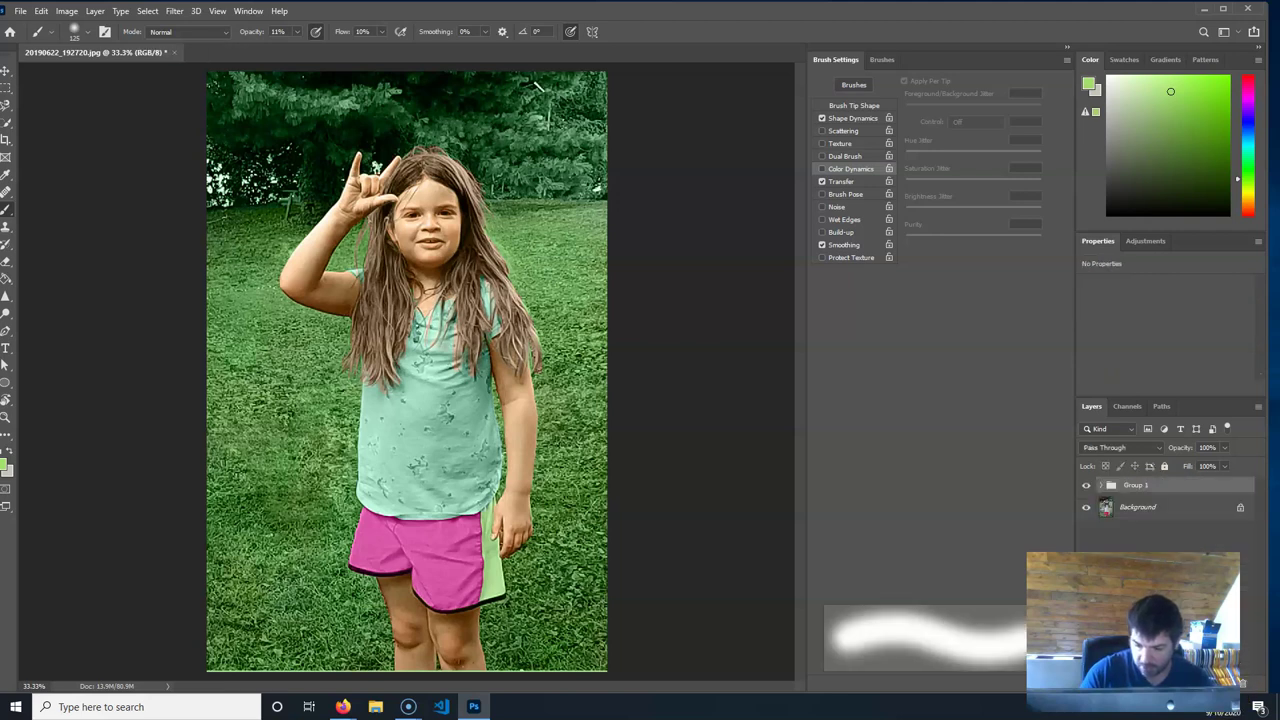
Hide and show the layer group repeatedly to compare the hand-coloured version with the original photo, leaving the group shown.
{"action": "left_click", "coordinate": [1087, 488]}
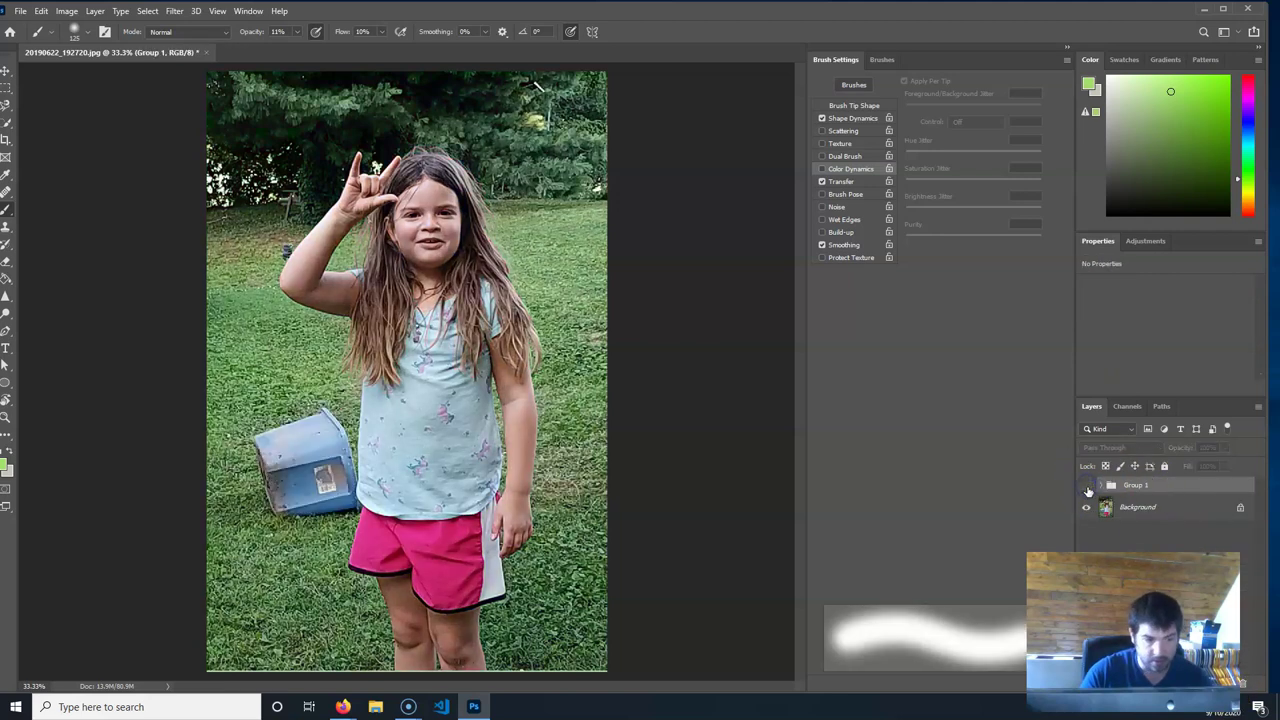
{"action": "left_click", "coordinate": [1087, 488]}
{"action": "left_click", "coordinate": [1087, 488]}
{"action": "left_click", "coordinate": [1087, 488]}
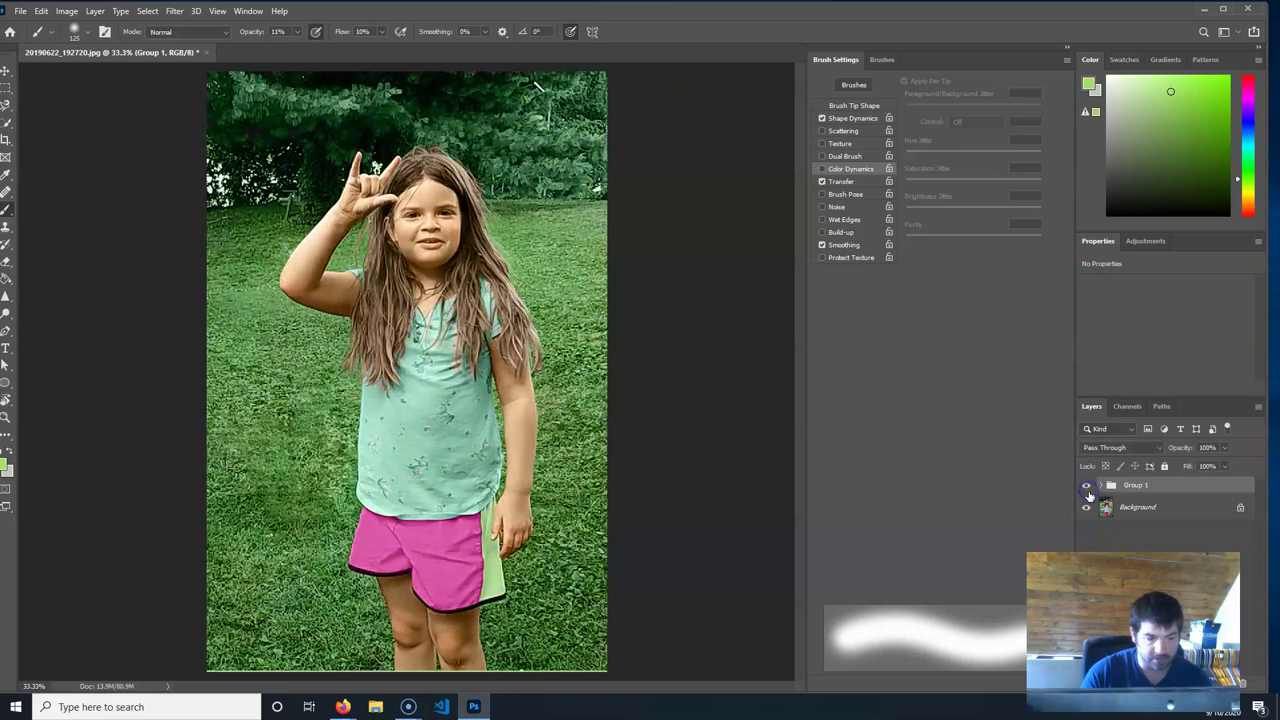
{"action": "left_click", "coordinate": [1087, 488]}
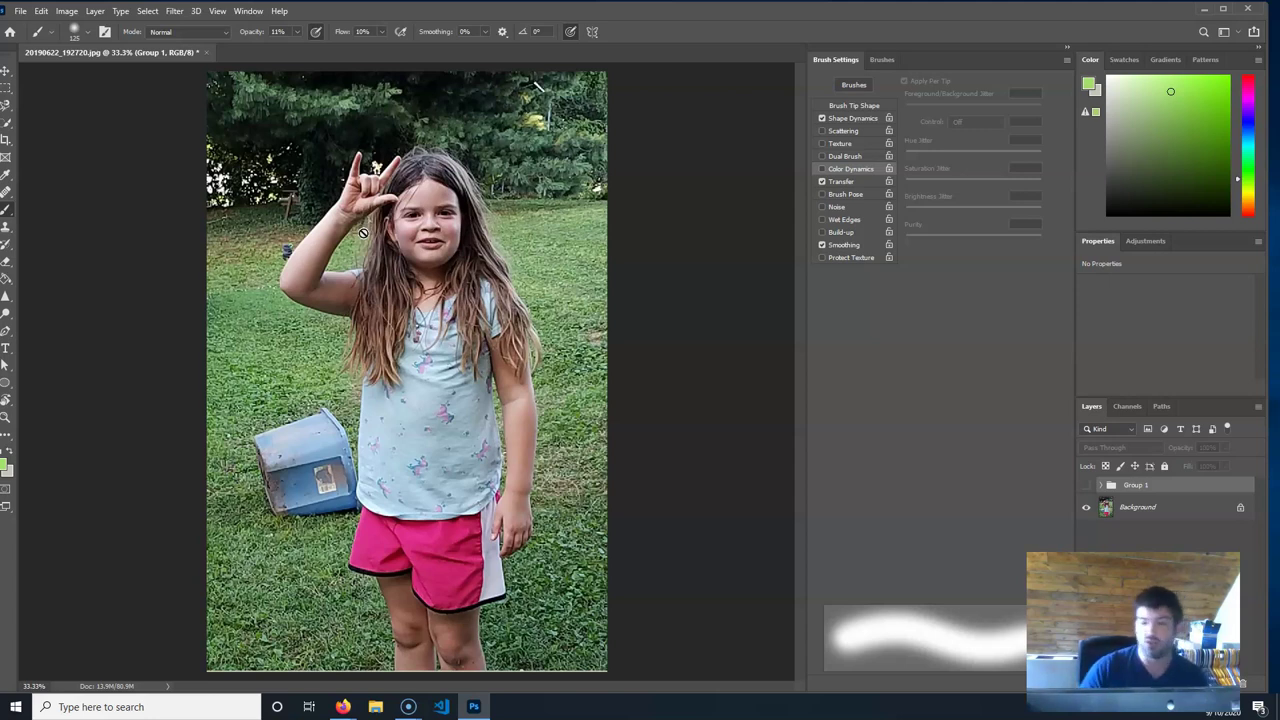
{"action": "left_click", "coordinate": [1086, 485]}
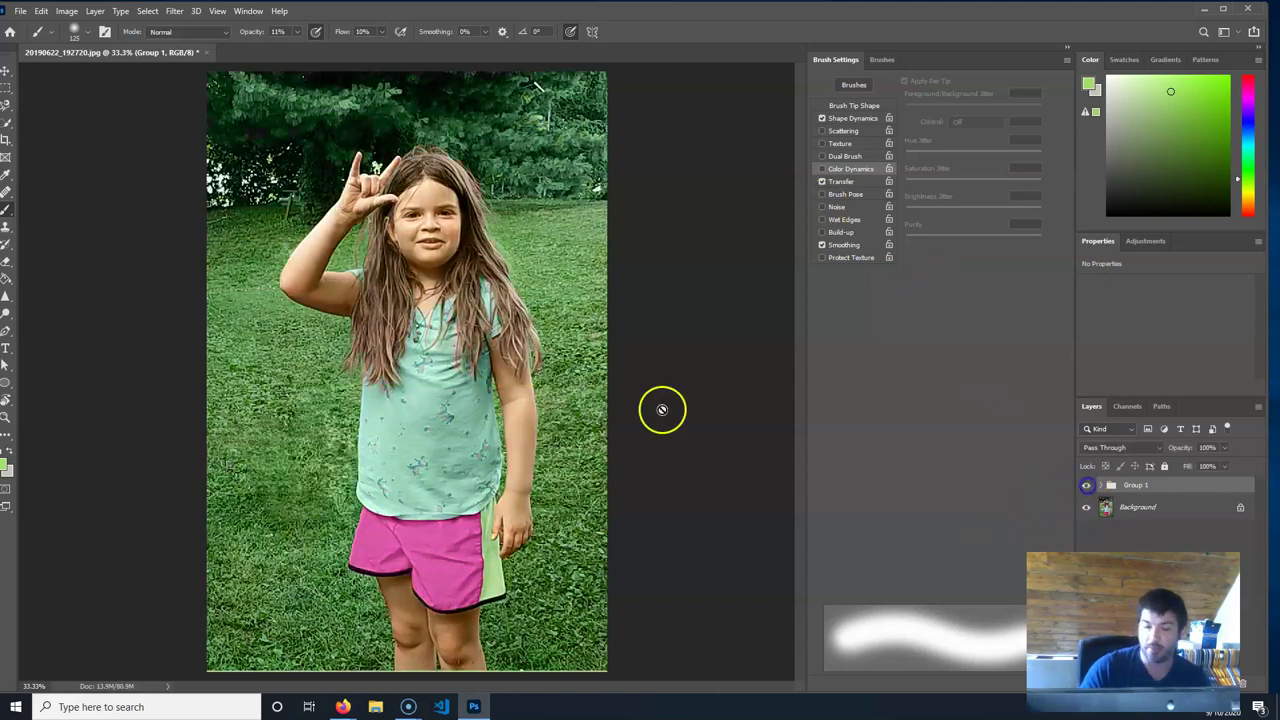